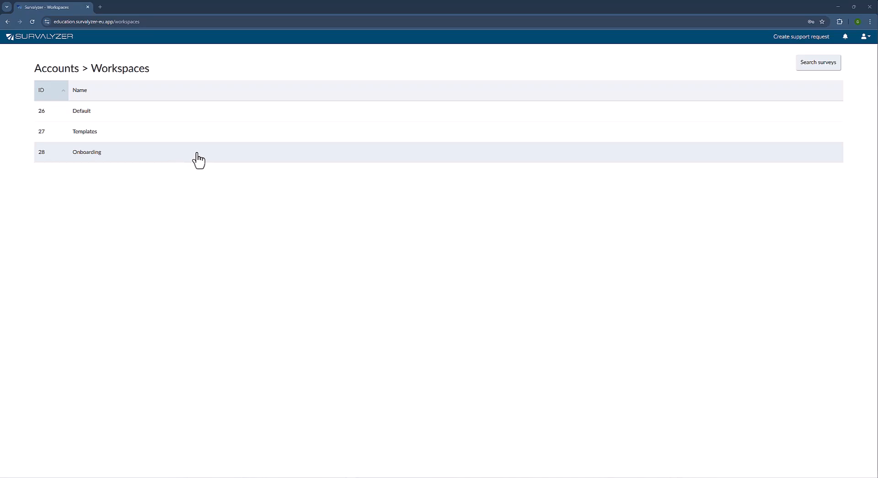
Step: Open the Onboarding workspace, look at its samples page and library options, and return to its survey list
{"action": "left_click", "coordinate": [197, 155]}
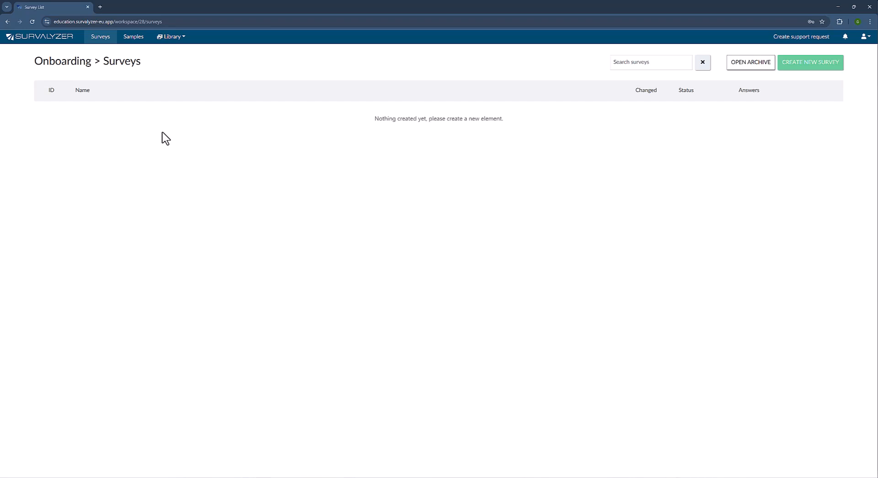
{"action": "left_click", "coordinate": [134, 37]}
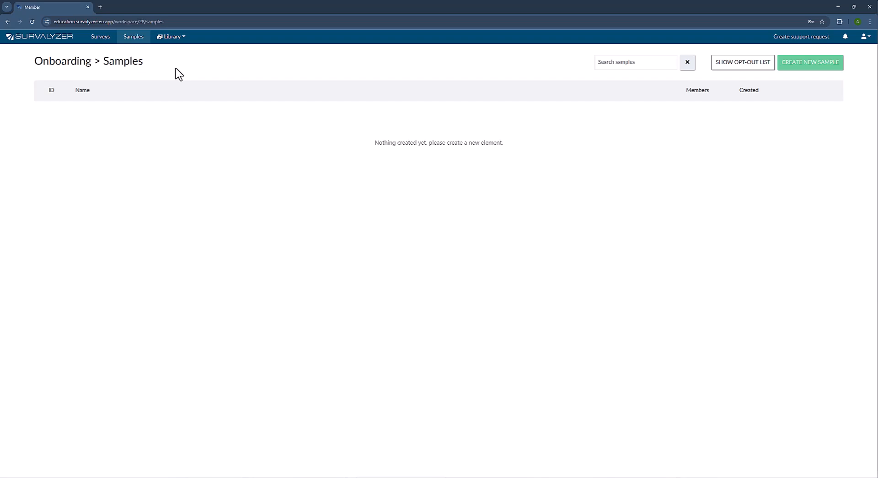
{"action": "left_click", "coordinate": [178, 37]}
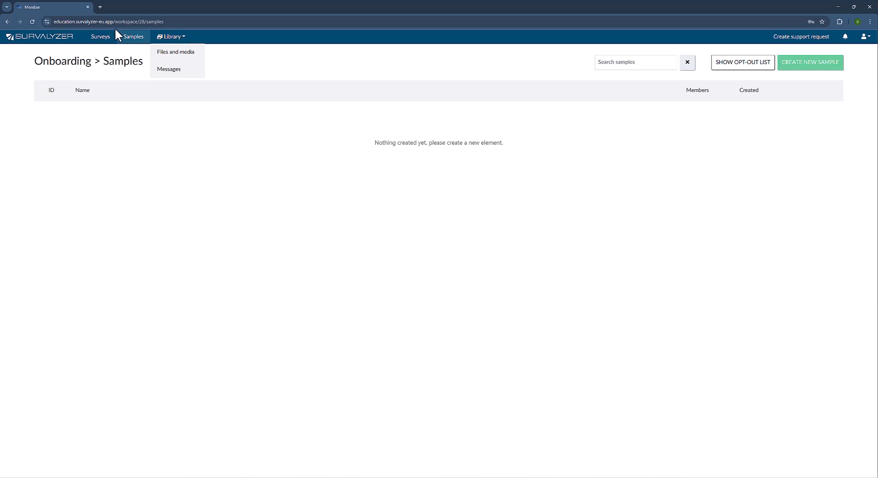
{"action": "left_click", "coordinate": [101, 38]}
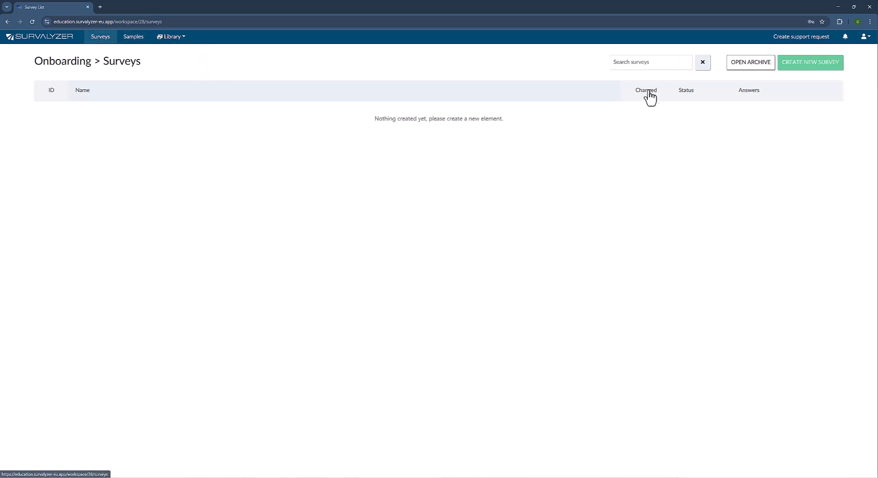
Step: Create a new survey named "Onboarding Video" with English as its default language
{"action": "left_click", "coordinate": [806, 64]}
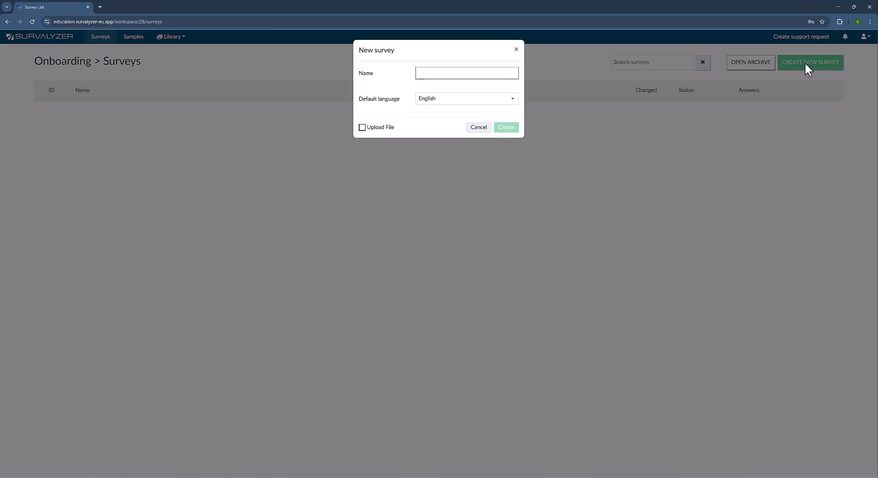
{"action": "left_click", "coordinate": [482, 72]}
{"action": "type", "text": "Onboarding Video"}
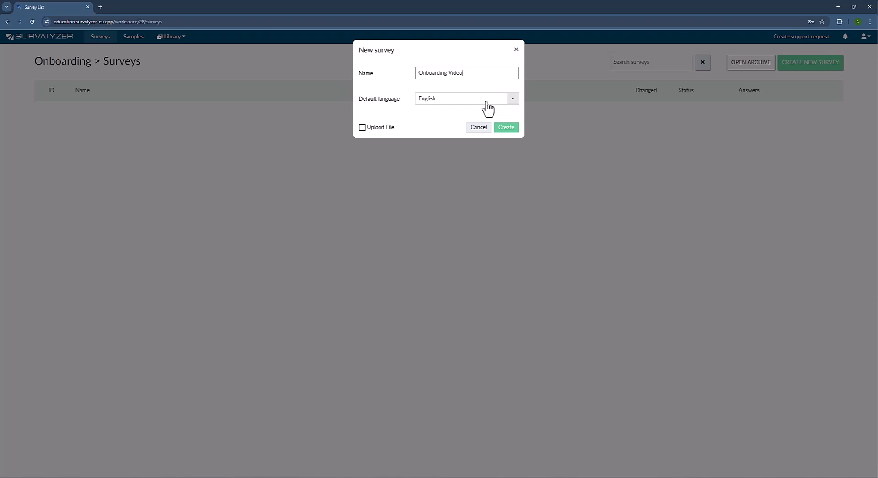
{"action": "left_click", "coordinate": [488, 108]}
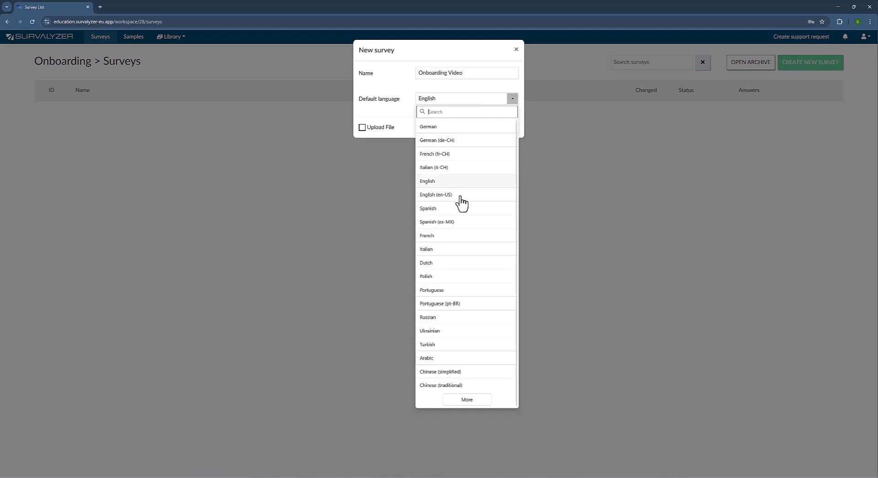
{"action": "left_click", "coordinate": [473, 403]}
{"action": "scroll", "coordinate": [468, 260], "scroll_direction": "down", "scroll_amount": 3}
{"action": "scroll", "coordinate": [469, 261], "scroll_direction": "down", "scroll_amount": 3}
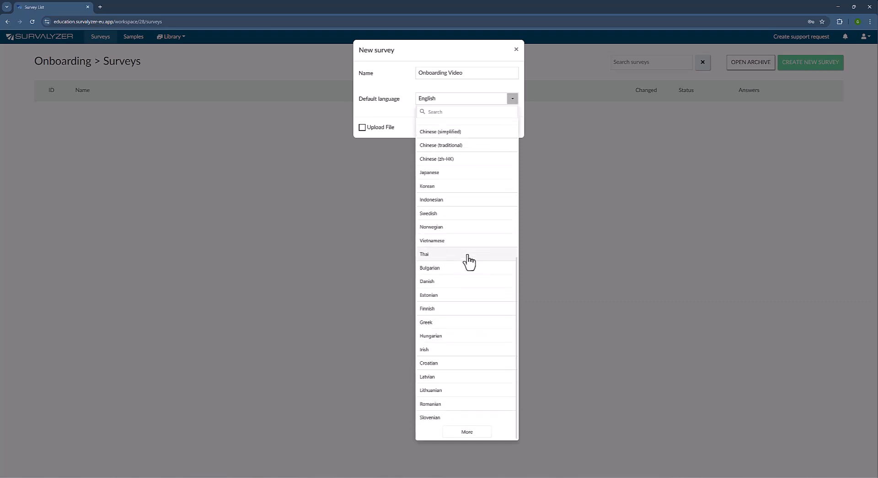
{"action": "scroll", "coordinate": [469, 261], "scroll_direction": "up", "scroll_amount": 3}
{"action": "scroll", "coordinate": [470, 258], "scroll_direction": "up", "scroll_amount": 3}
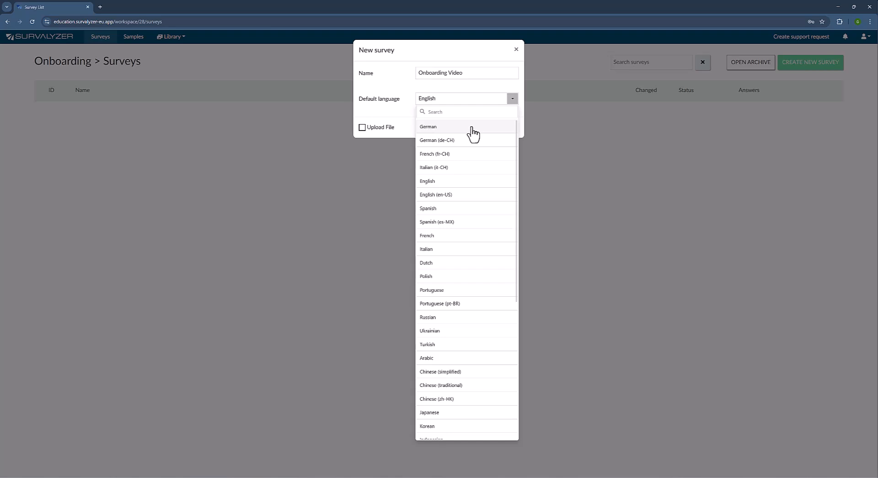
{"action": "left_click", "coordinate": [449, 182]}
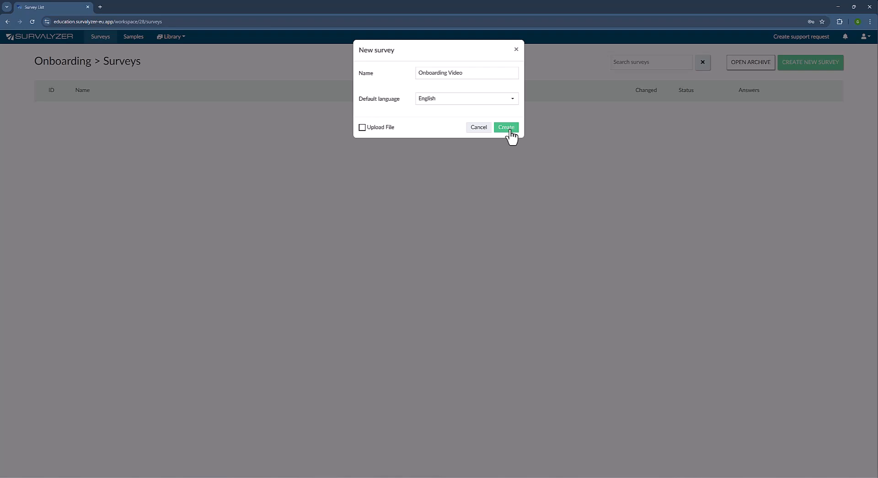
{"action": "left_click", "coordinate": [509, 128]}
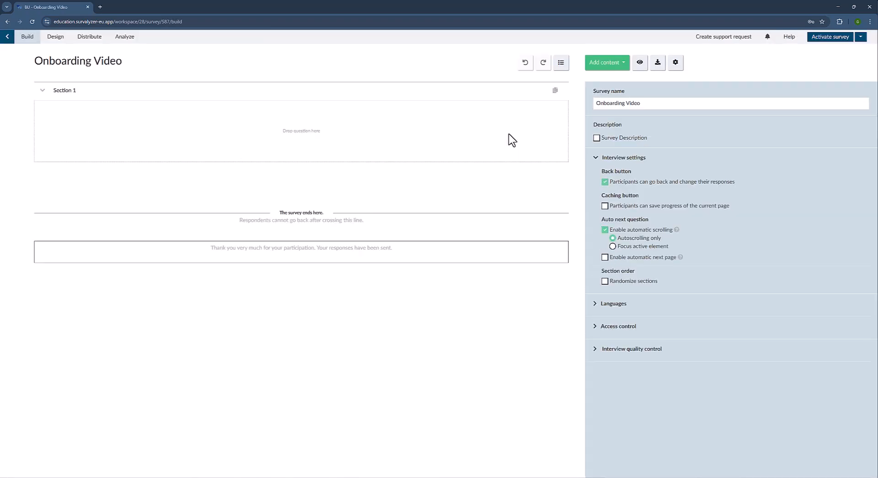
Step: Return to the survey list and view the target workspaces offered for copying the Onboarding Video survey
{"action": "left_click", "coordinate": [8, 36]}
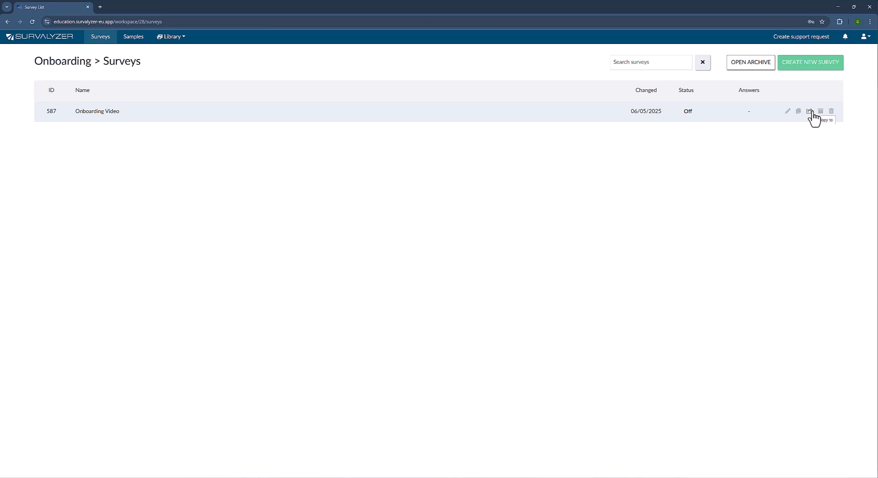
{"action": "left_click", "coordinate": [810, 112]}
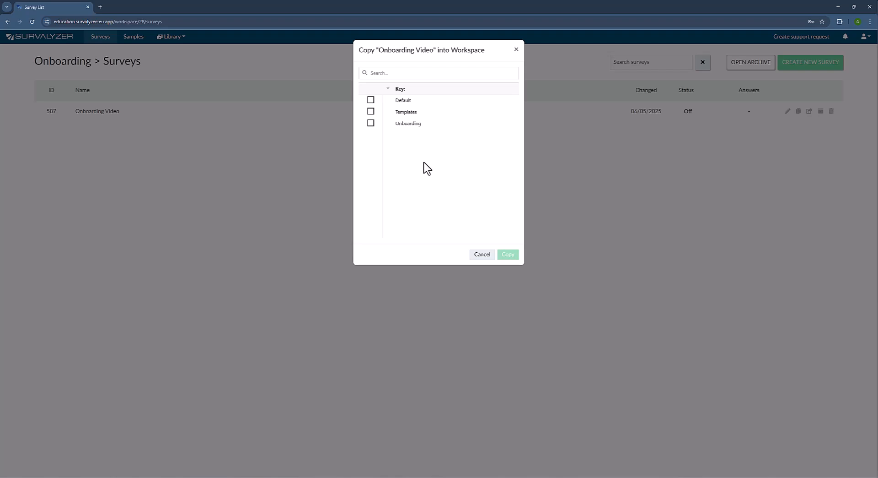
{"action": "left_click", "coordinate": [483, 255]}
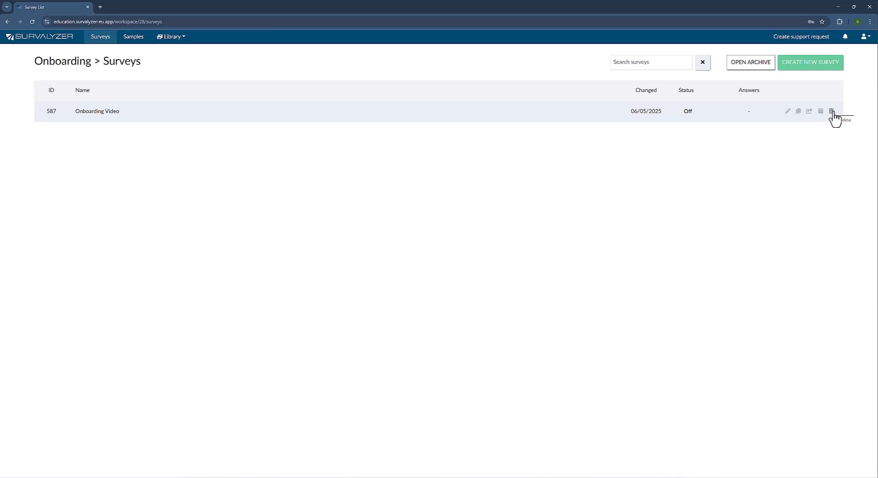
Step: View the home page of the Survalyzer Help Center and return to the survey list
{"action": "left_click", "coordinate": [863, 37]}
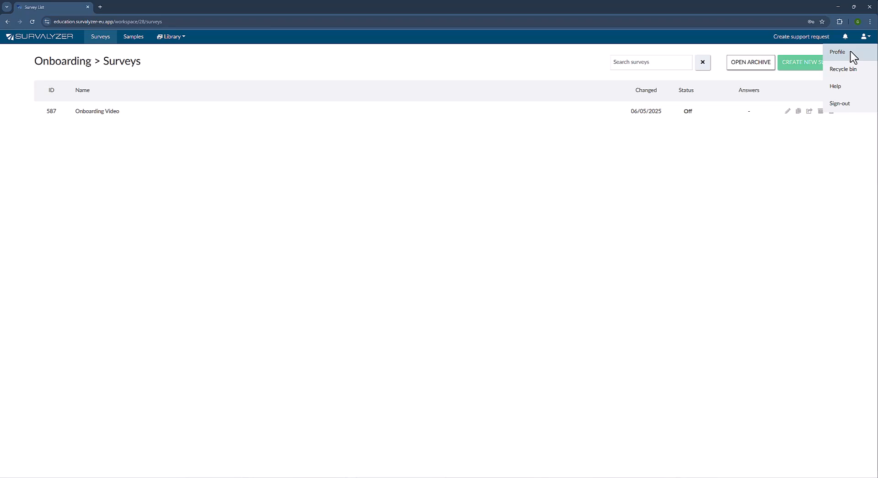
{"action": "left_click", "coordinate": [839, 86]}
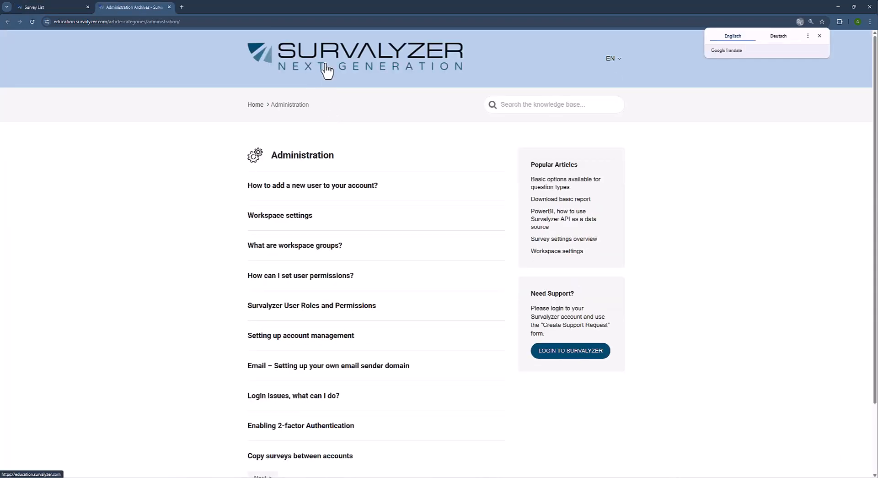
{"action": "left_click", "coordinate": [327, 68]}
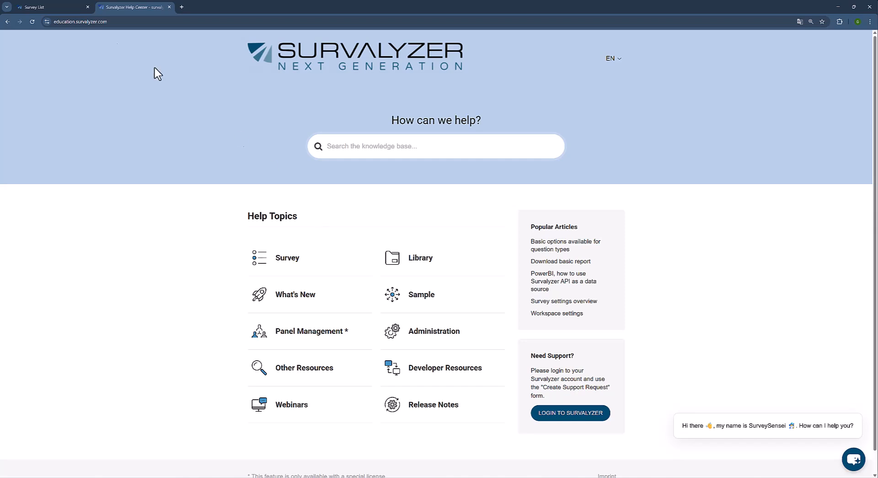
{"action": "left_click", "coordinate": [37, 9]}
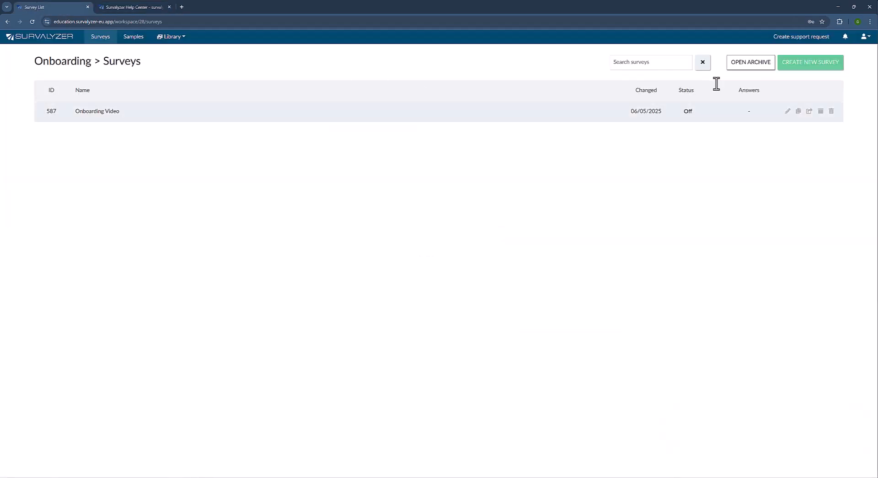
Step: Read the Customer Community notification and view the support request form without submitting a ticket
{"action": "left_click", "coordinate": [862, 39]}
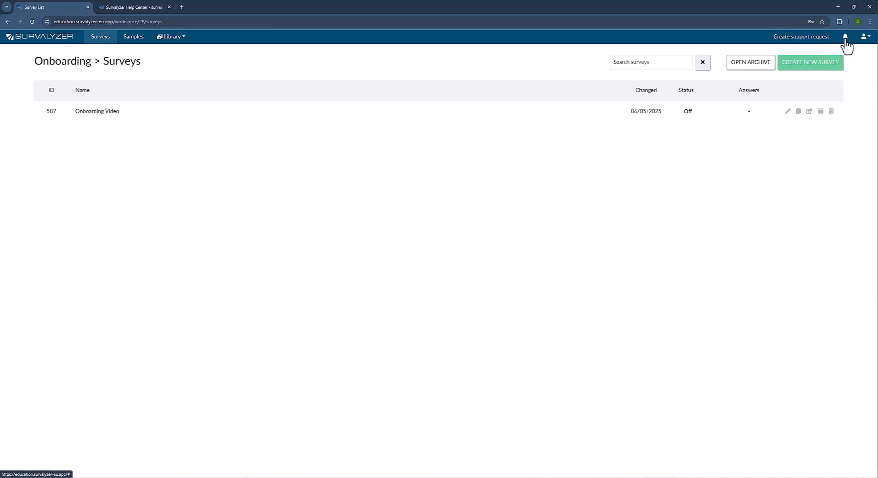
{"action": "left_click", "coordinate": [846, 41]}
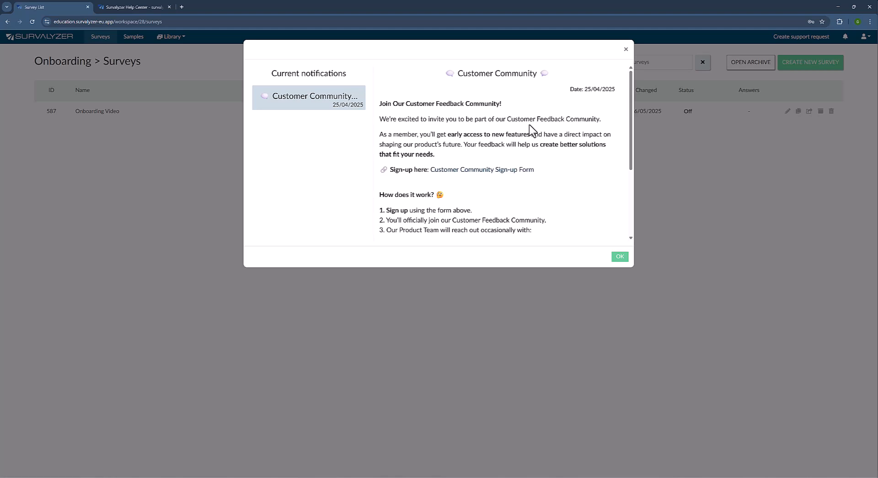
{"action": "scroll", "coordinate": [540, 169], "scroll_direction": "down", "scroll_amount": 3}
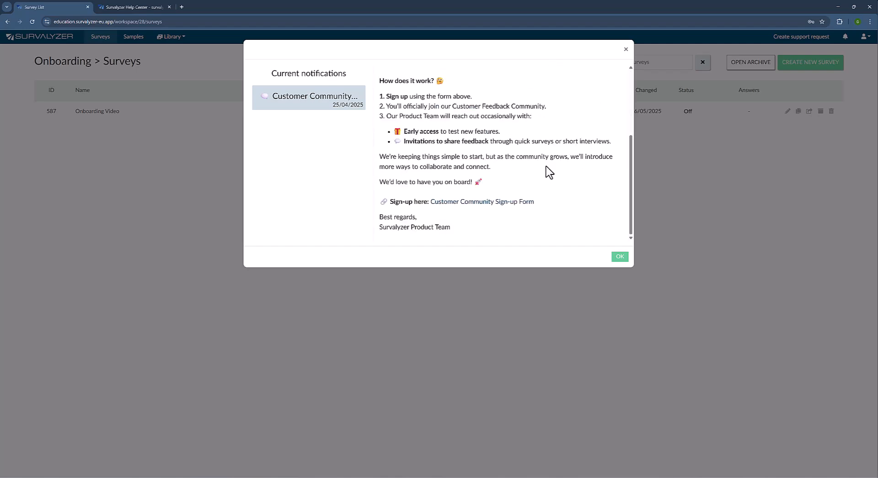
{"action": "scroll", "coordinate": [546, 170], "scroll_direction": "up", "scroll_amount": 2}
{"action": "scroll", "coordinate": [547, 171], "scroll_direction": "up", "scroll_amount": 1}
{"action": "left_click", "coordinate": [626, 50]}
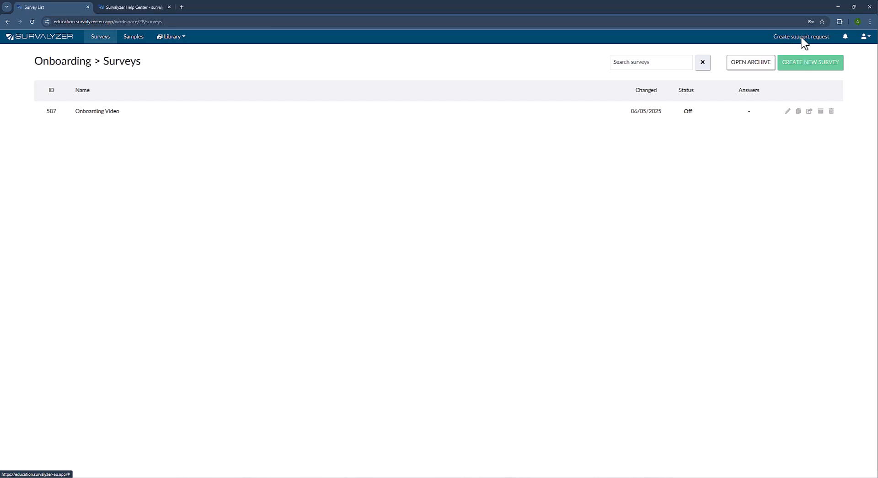
{"action": "left_click", "coordinate": [802, 39]}
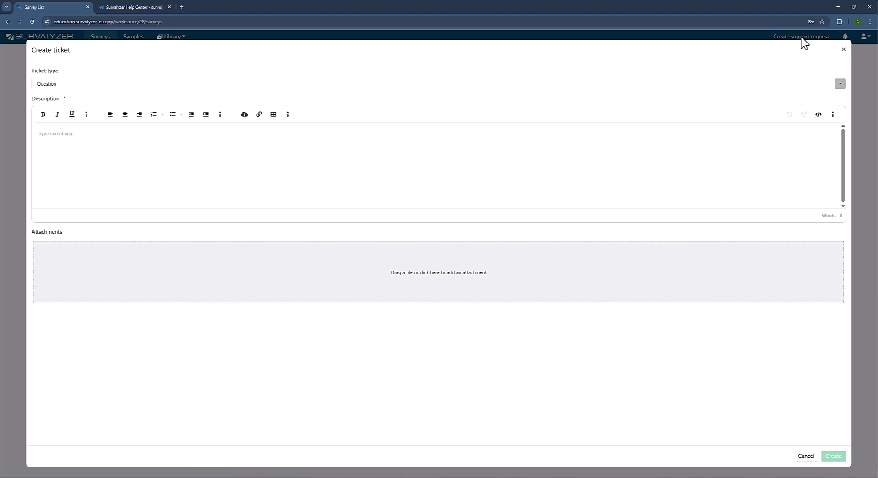
{"action": "left_click", "coordinate": [844, 50]}
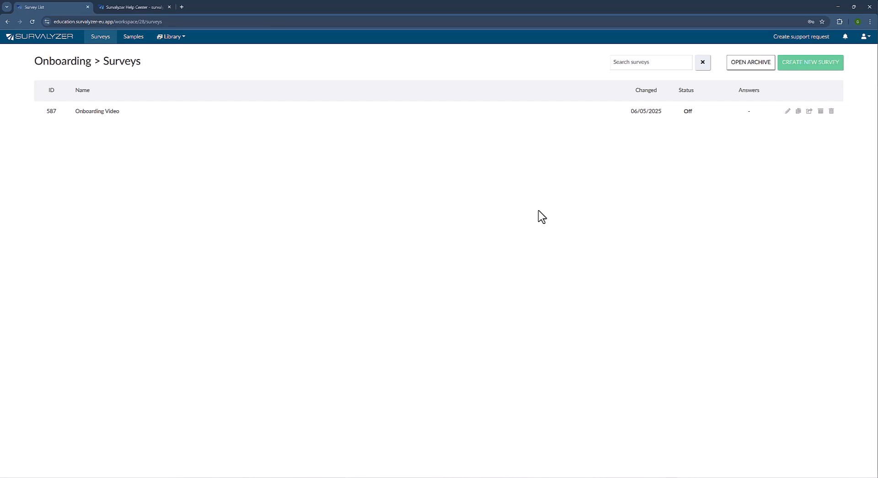
Step: Switch to Word and look through the questions and programming instructions in Basic Training Survey 2025.docx, from the start page to Question 12
{"action": "key", "text": "alt+Tab"}
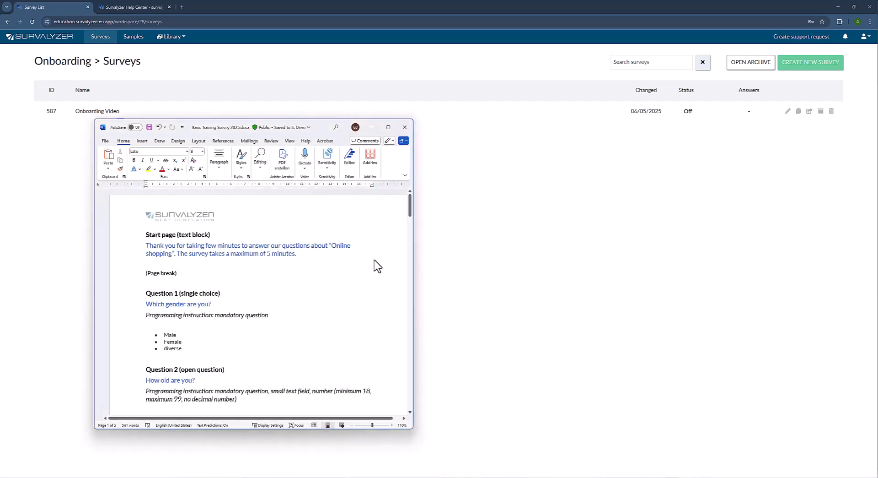
{"action": "scroll", "coordinate": [295, 296], "scroll_direction": "down", "scroll_amount": 5}
{"action": "scroll", "coordinate": [298, 296], "scroll_direction": "down", "scroll_amount": 20}
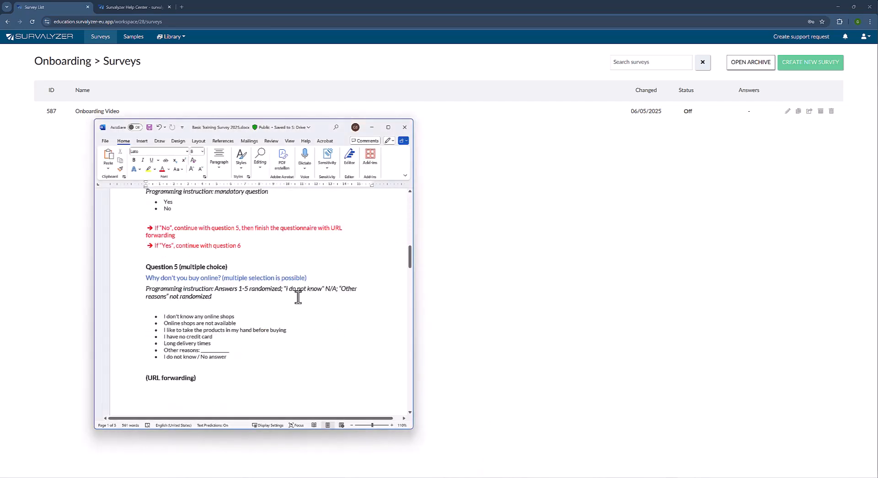
{"action": "scroll", "coordinate": [298, 297], "scroll_direction": "down", "scroll_amount": 15}
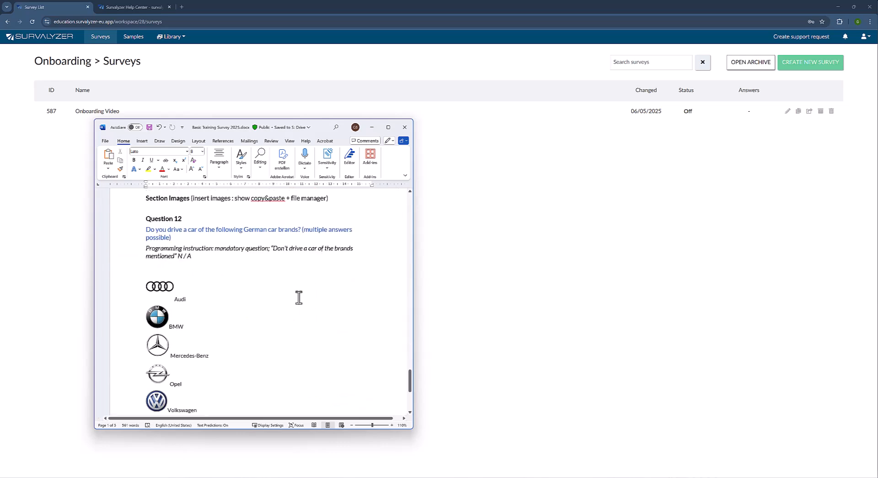
{"action": "scroll", "coordinate": [298, 297], "scroll_direction": "up", "scroll_amount": 20}
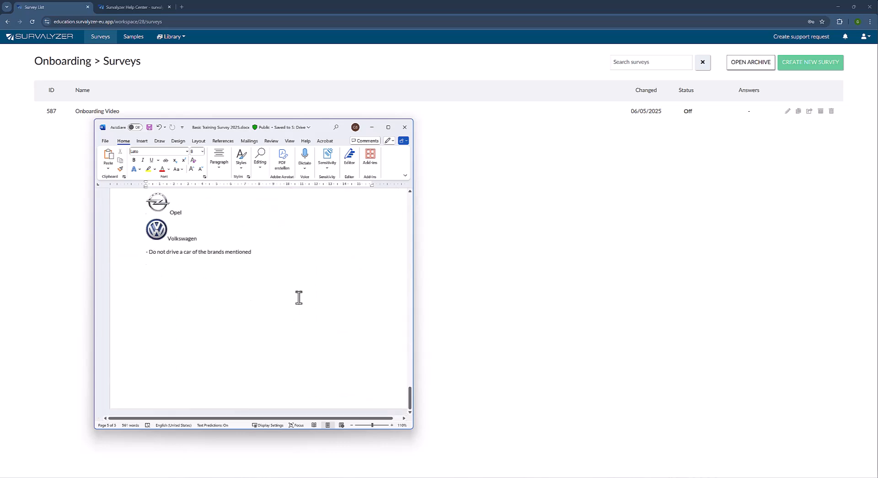
{"action": "scroll", "coordinate": [298, 297], "scroll_direction": "up", "scroll_amount": 20}
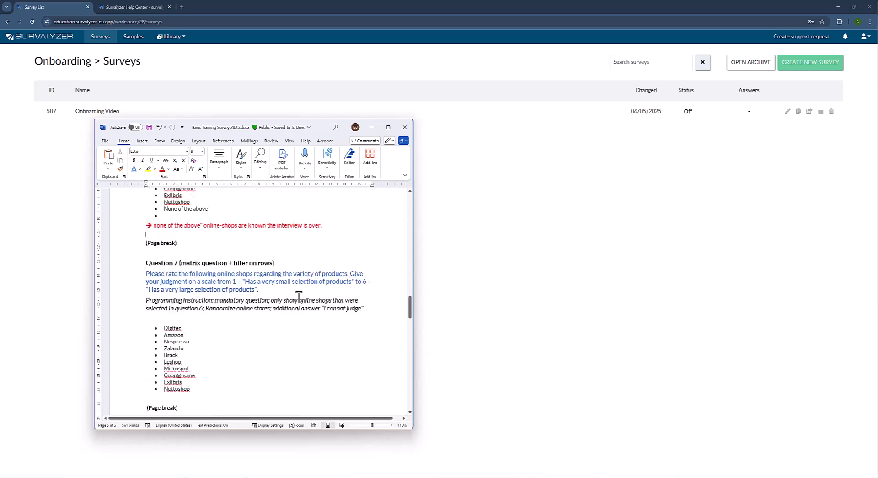
{"action": "scroll", "coordinate": [299, 297], "scroll_direction": "up", "scroll_amount": 5}
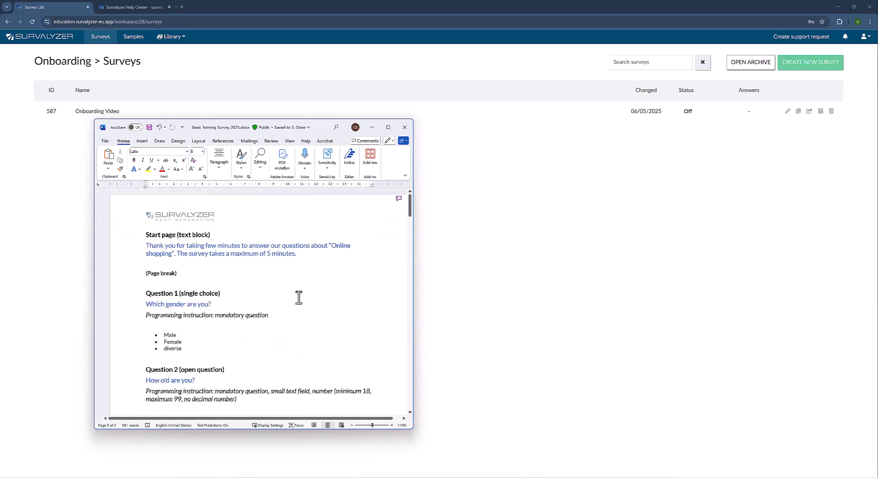
{"action": "left_click", "coordinate": [372, 126]}
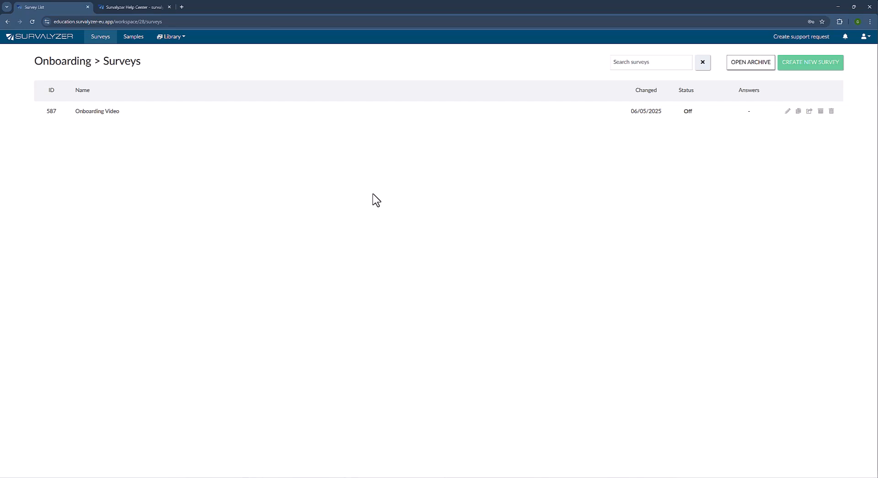
Step: Open the Onboarding Video survey for editing and try toggling whether participants can go back and change their responses
{"action": "left_click", "coordinate": [111, 119]}
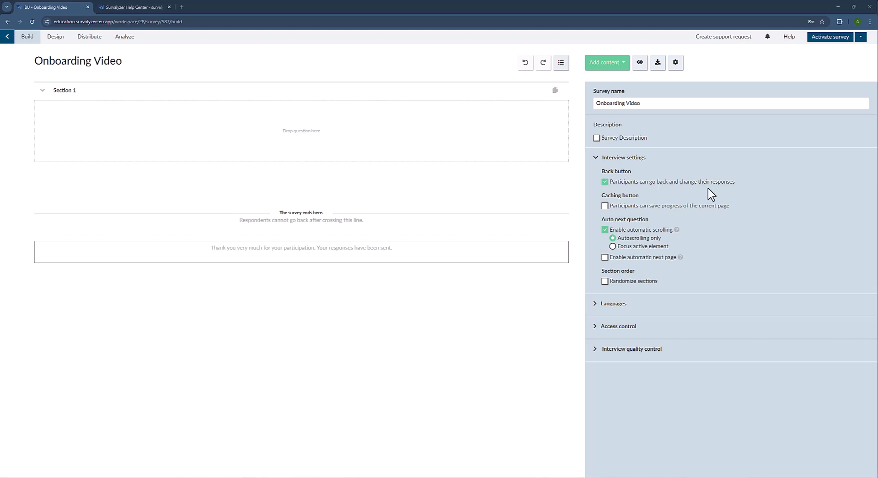
{"action": "left_click", "coordinate": [681, 182]}
{"action": "left_click", "coordinate": [673, 185]}
Step: Try a data collection end date of 07/05/2025 09:00 in the access control settings and revert to no end date
{"action": "left_click", "coordinate": [624, 328]}
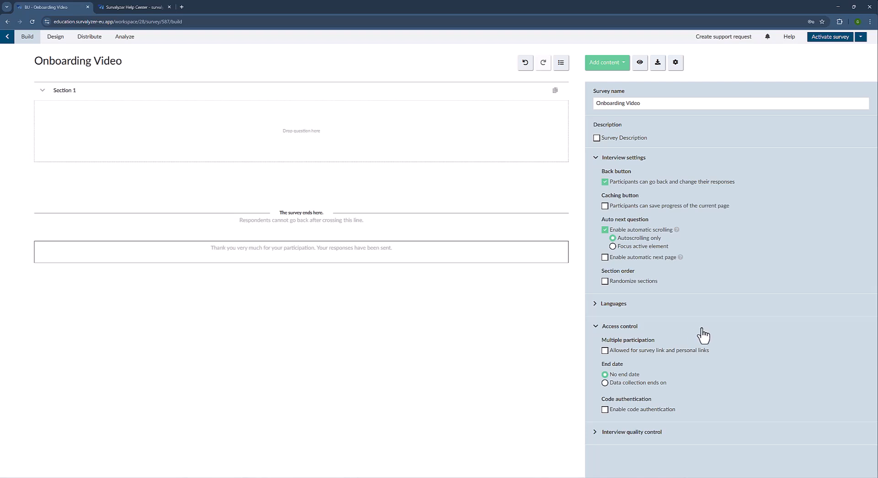
{"action": "left_click", "coordinate": [636, 351]}
{"action": "left_click", "coordinate": [651, 385]}
{"action": "left_click", "coordinate": [684, 398]}
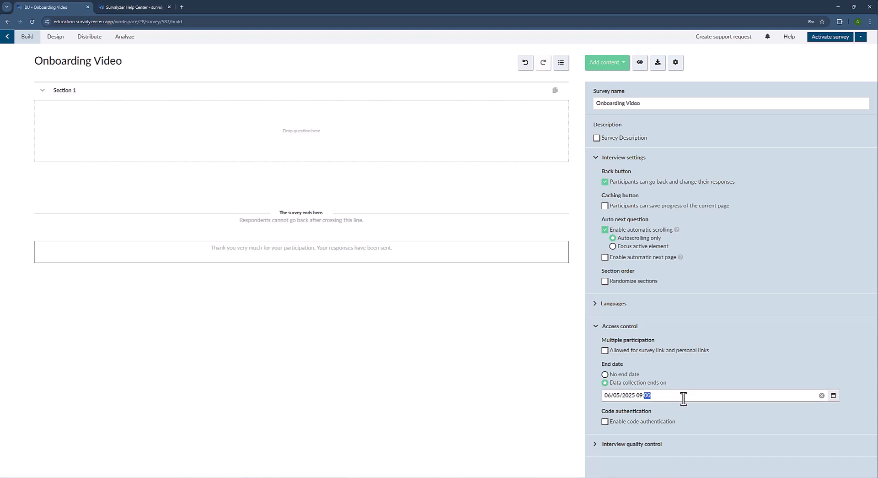
{"action": "left_click", "coordinate": [834, 395]}
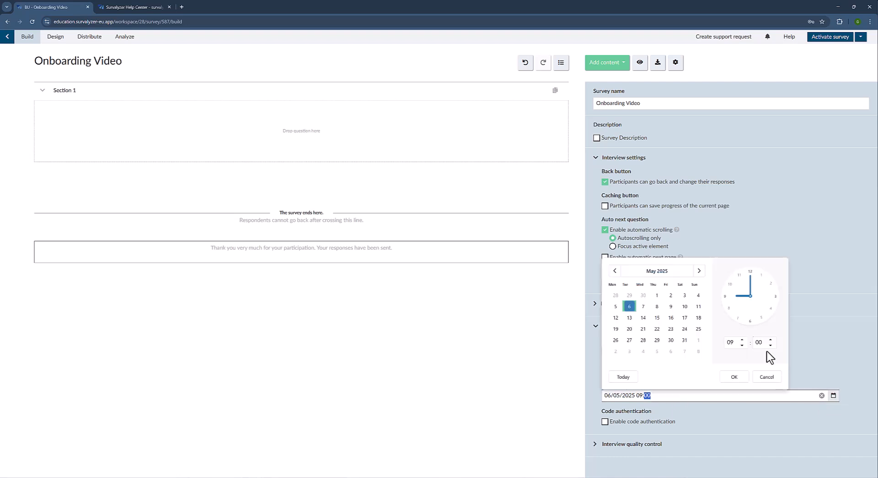
{"action": "left_click", "coordinate": [643, 306]}
{"action": "left_click", "coordinate": [735, 377]}
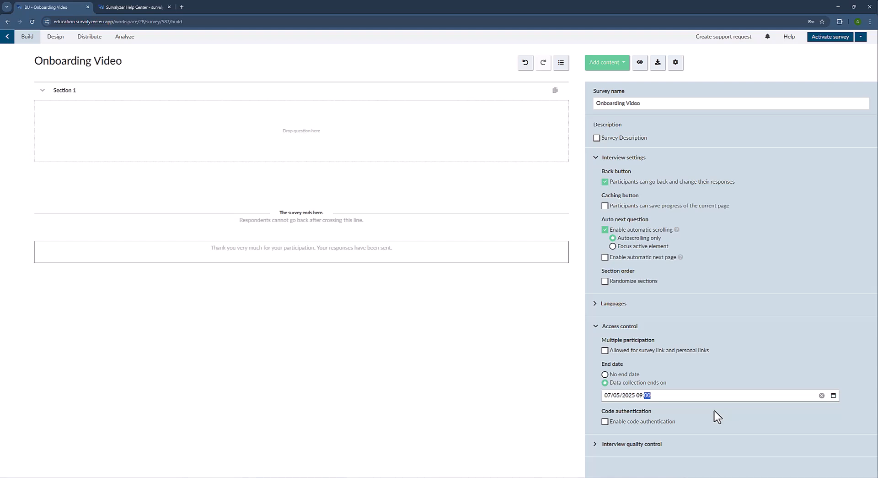
{"action": "left_click", "coordinate": [632, 374]}
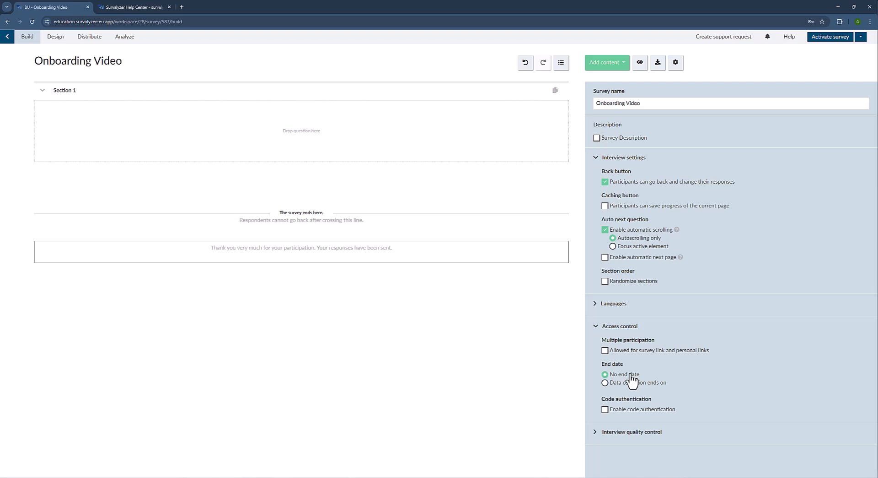
Step: Add German as a second survey language alongside English
{"action": "left_click", "coordinate": [622, 304]}
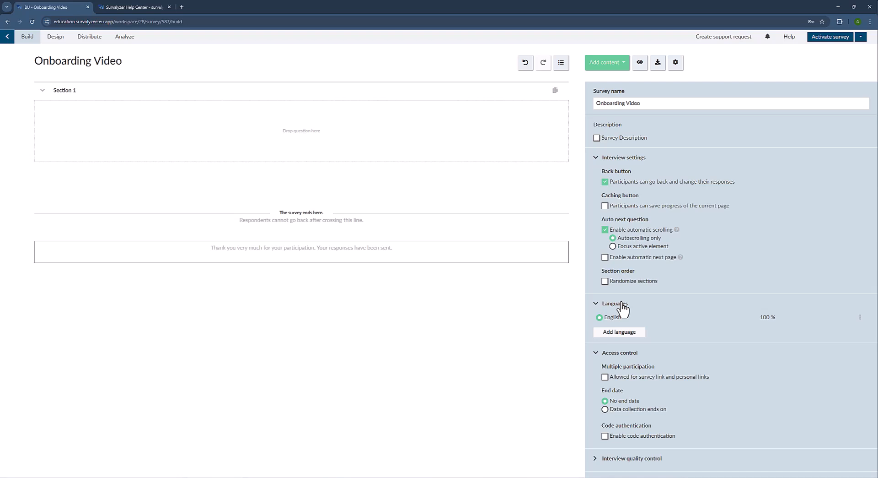
{"action": "left_click", "coordinate": [622, 333]}
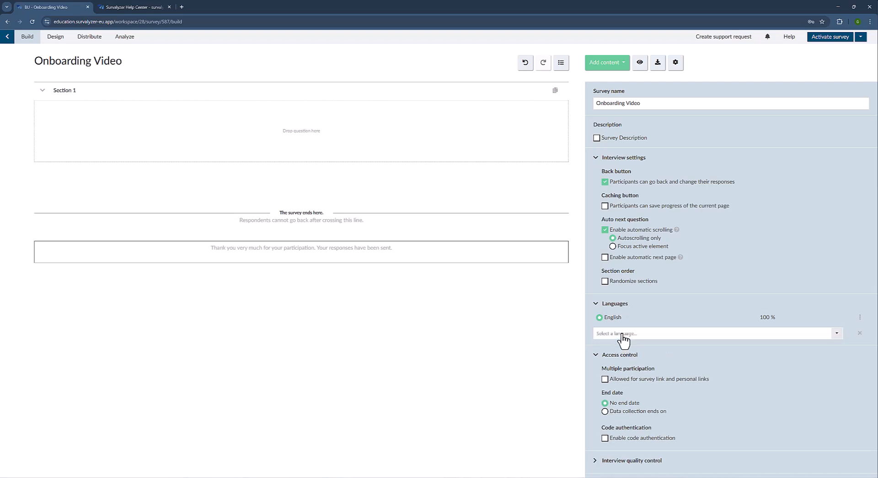
{"action": "left_click", "coordinate": [623, 334]}
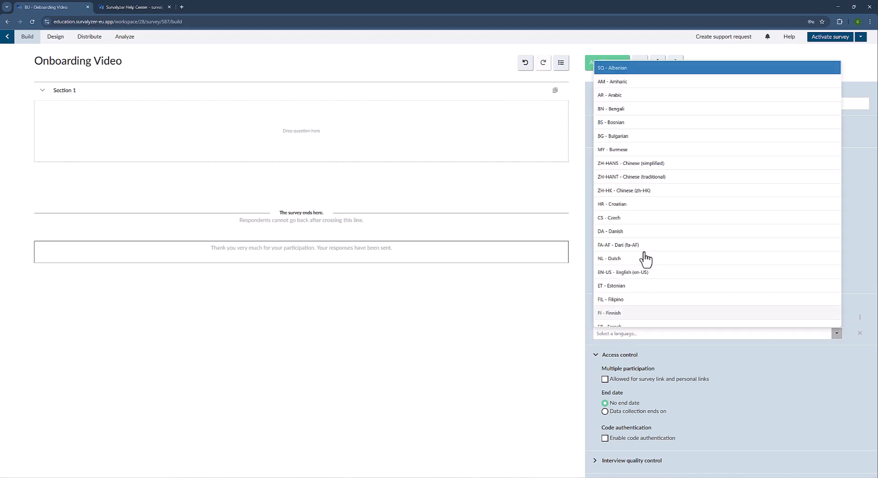
{"action": "scroll", "coordinate": [657, 248], "scroll_direction": "down", "scroll_amount": 3}
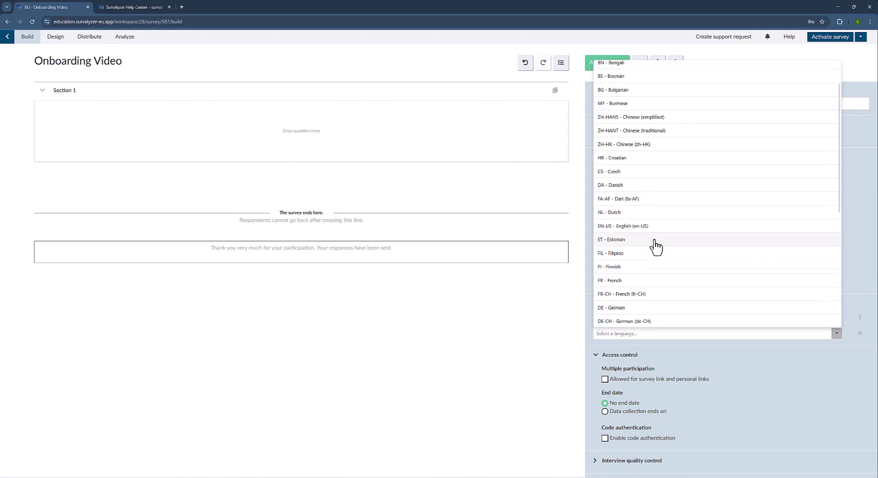
{"action": "left_click", "coordinate": [628, 294]}
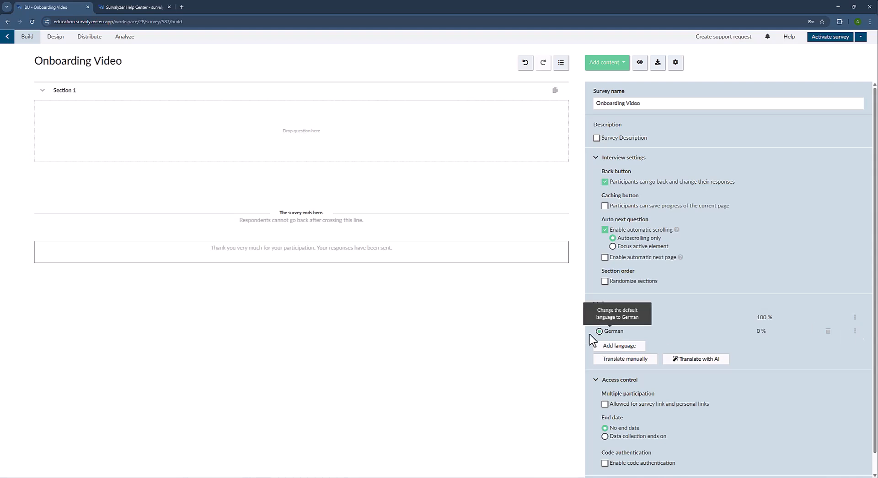
Step: View the manual English-to-German translation of the thank you page and return to the survey's language settings
{"action": "left_click", "coordinate": [635, 364]}
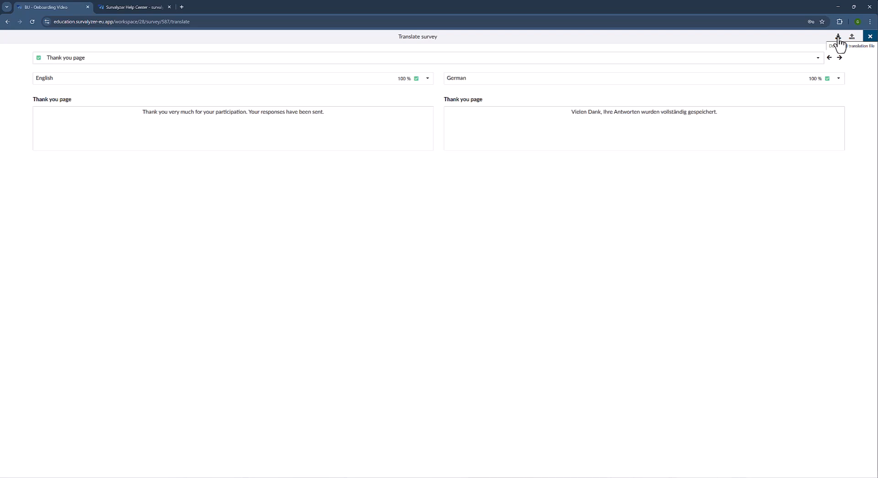
{"action": "left_click", "coordinate": [869, 39]}
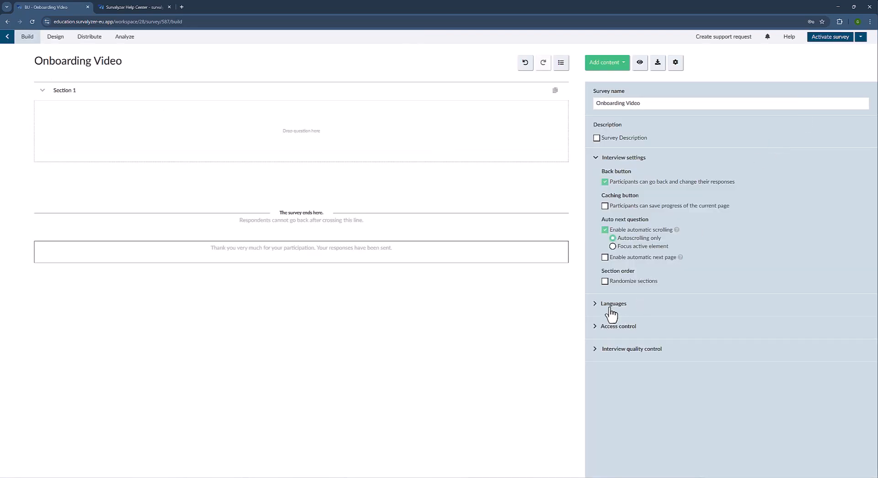
{"action": "left_click", "coordinate": [610, 305]}
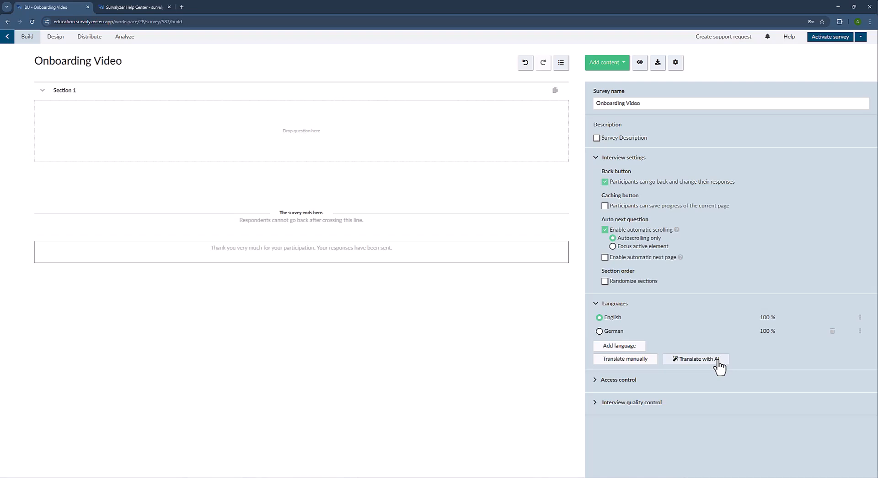
Step: Look through the English button labels, validation messages and notification texts, and collapse the language and interview settings
{"action": "left_click", "coordinate": [861, 320]}
{"action": "scroll", "coordinate": [860, 343], "scroll_direction": "down", "scroll_amount": 2}
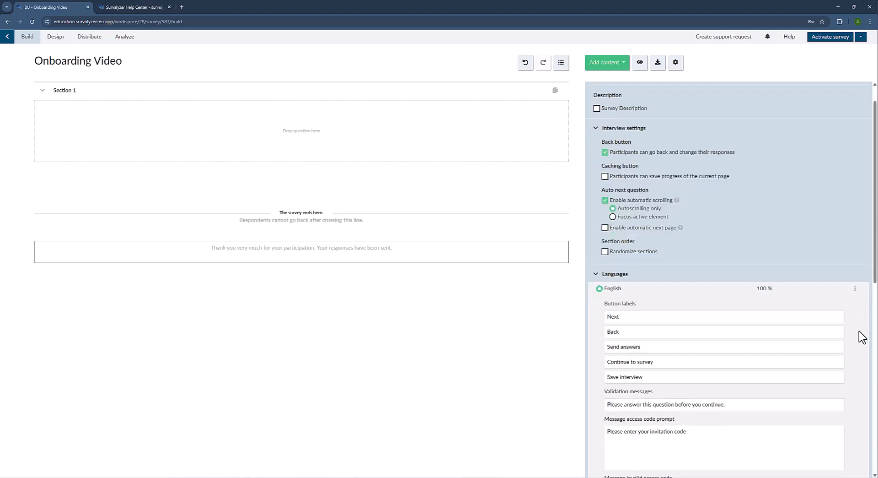
{"action": "scroll", "coordinate": [863, 338], "scroll_direction": "down", "scroll_amount": 3}
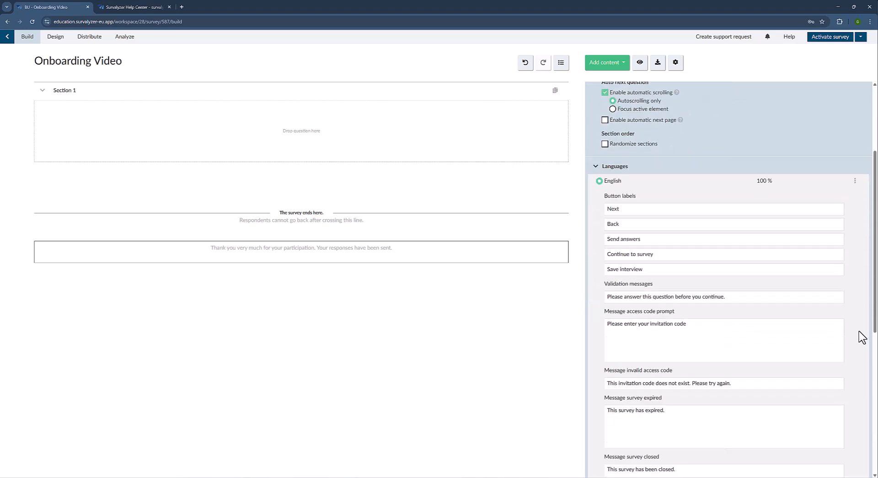
{"action": "scroll", "coordinate": [862, 337], "scroll_direction": "down", "scroll_amount": 5}
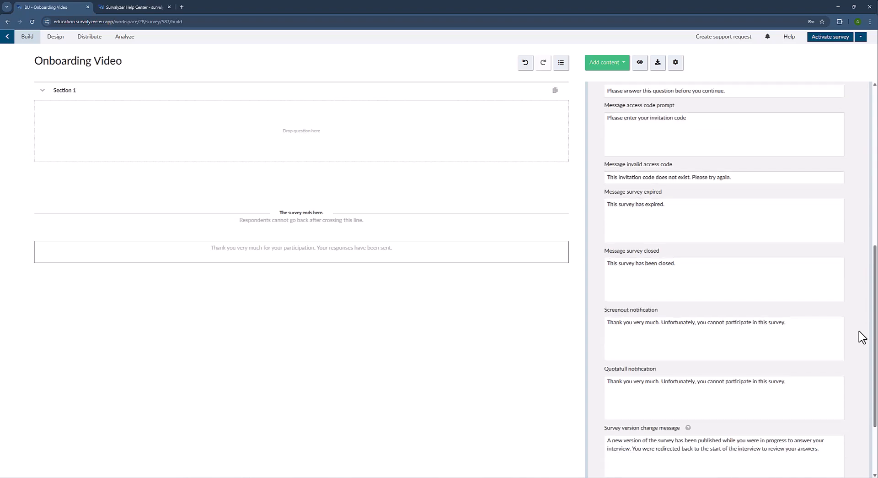
{"action": "scroll", "coordinate": [862, 337], "scroll_direction": "down", "scroll_amount": 3}
{"action": "scroll", "coordinate": [862, 337], "scroll_direction": "up", "scroll_amount": 9}
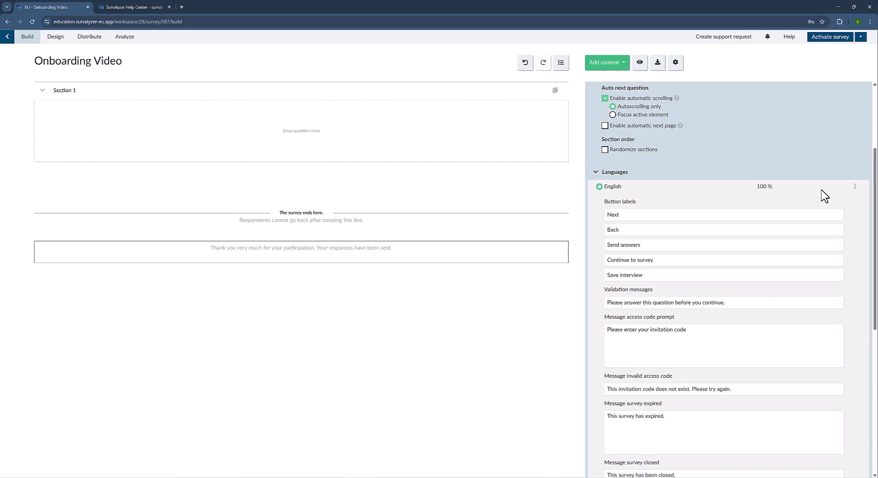
{"action": "left_click", "coordinate": [854, 188]}
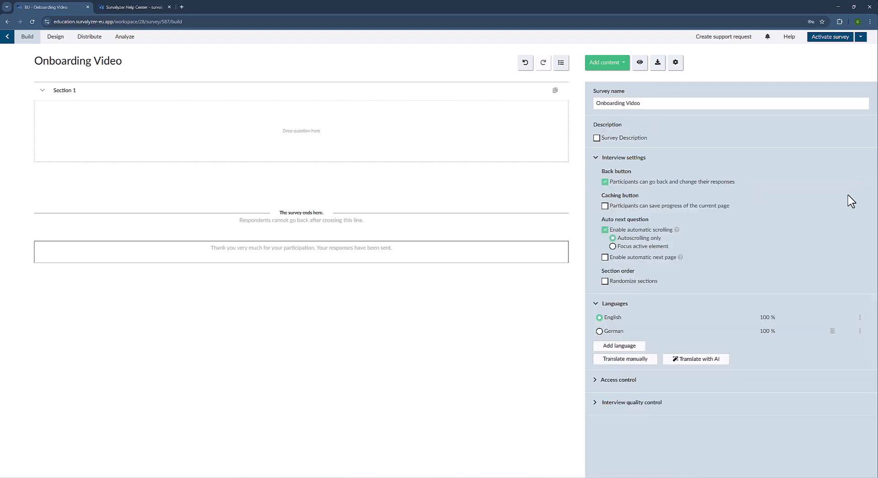
{"action": "left_click", "coordinate": [596, 303]}
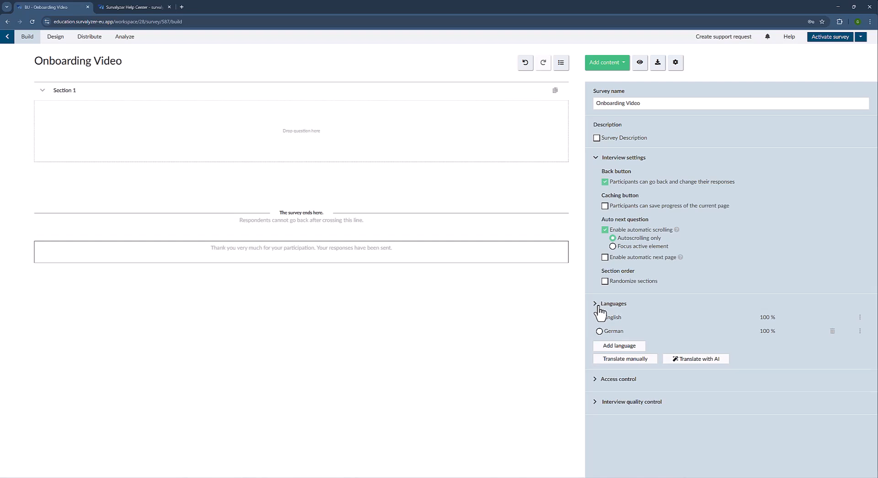
{"action": "left_click", "coordinate": [596, 158]}
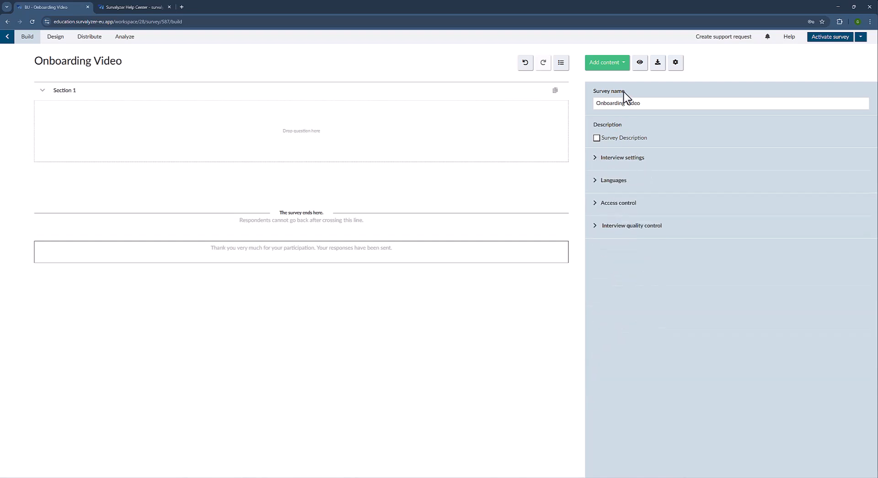
Step: Look over the basic and advanced content types available for the survey, including the multiple response preview
{"action": "left_click", "coordinate": [614, 65]}
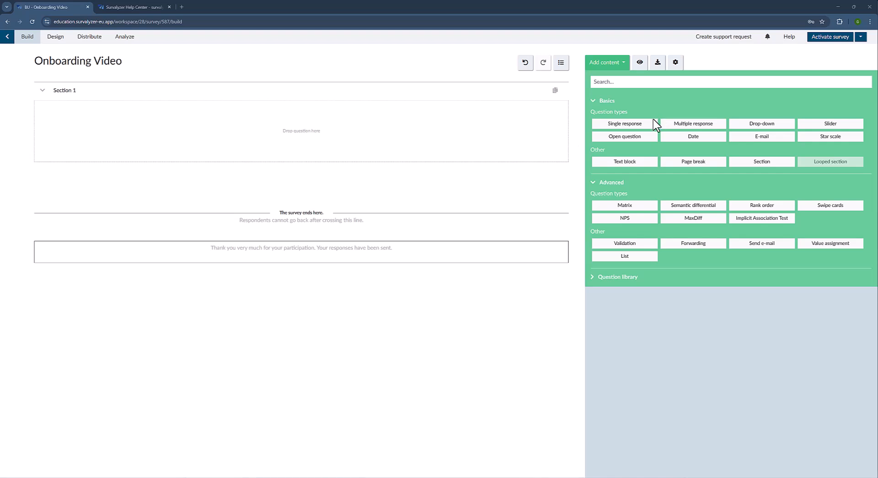
{"action": "mouse_move", "coordinate": [652, 124]}
{"action": "mouse_move", "coordinate": [682, 129]}
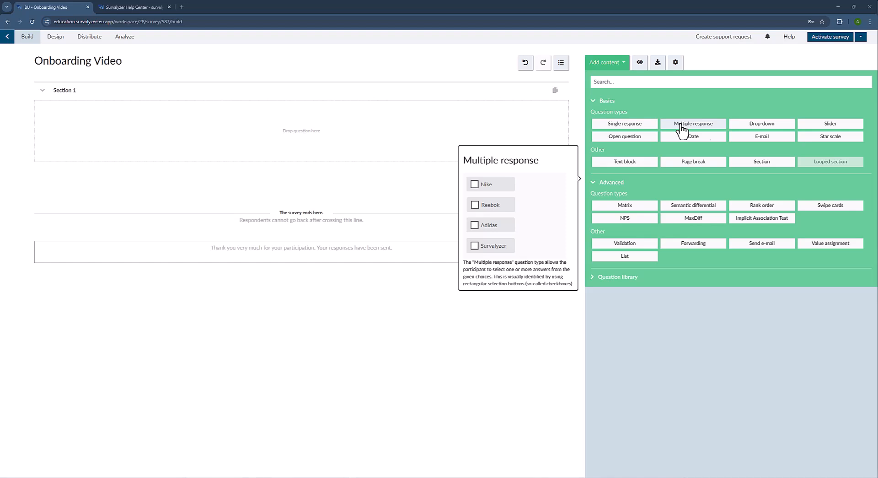
{"action": "mouse_move", "coordinate": [762, 132]}
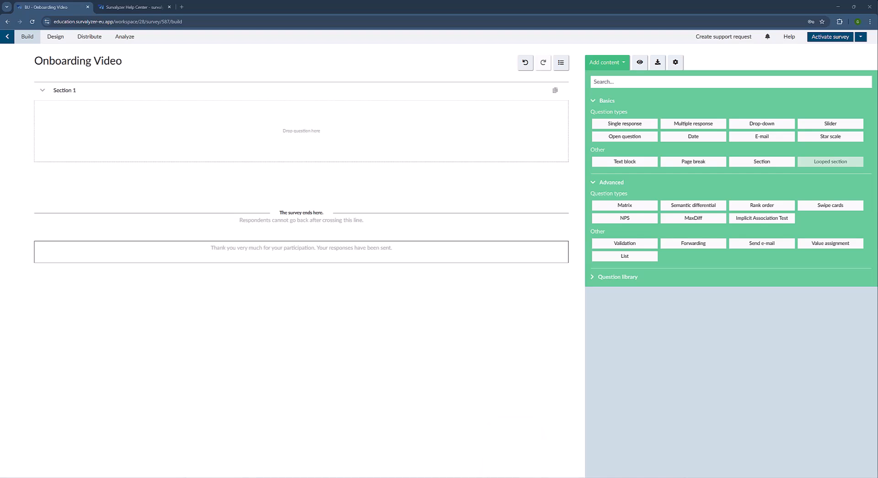
Step: Switch to Word and copy the start page welcome text about "Online shopping" from Basic Training Survey 2025.docx
{"action": "key", "text": "alt+Tab"}
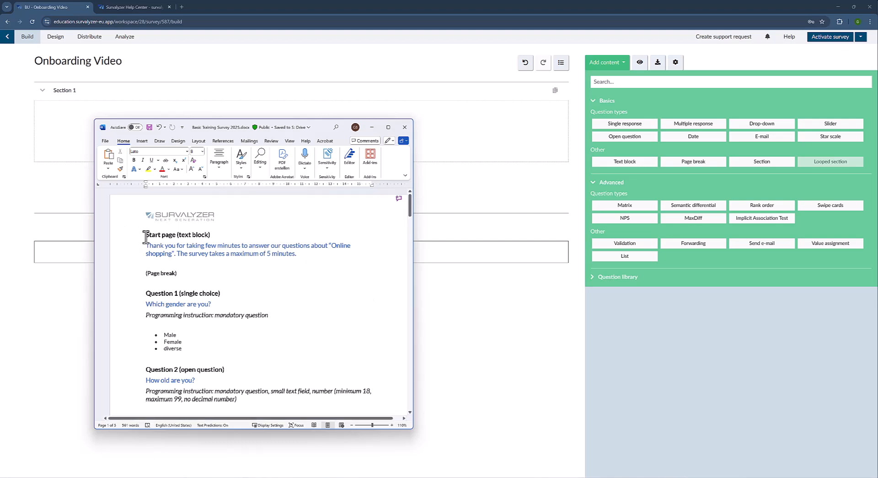
{"action": "left_click_drag", "start_coordinate": [146, 246], "coordinate": [301, 254]}
{"action": "key", "text": "ctrl+c"}
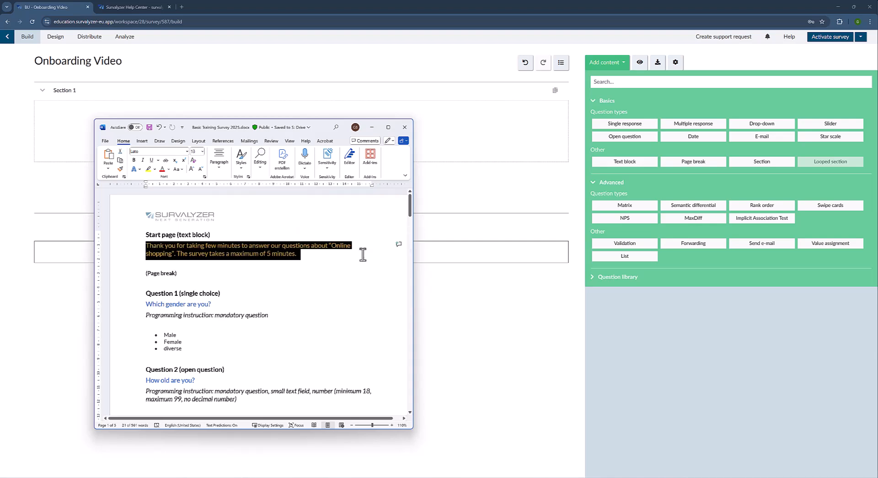
Step: Add a text block to Section 1 with the copied welcome text and put its second sentence on a new line
{"action": "left_click", "coordinate": [625, 157]}
{"action": "mouse_move", "coordinate": [631, 169]}
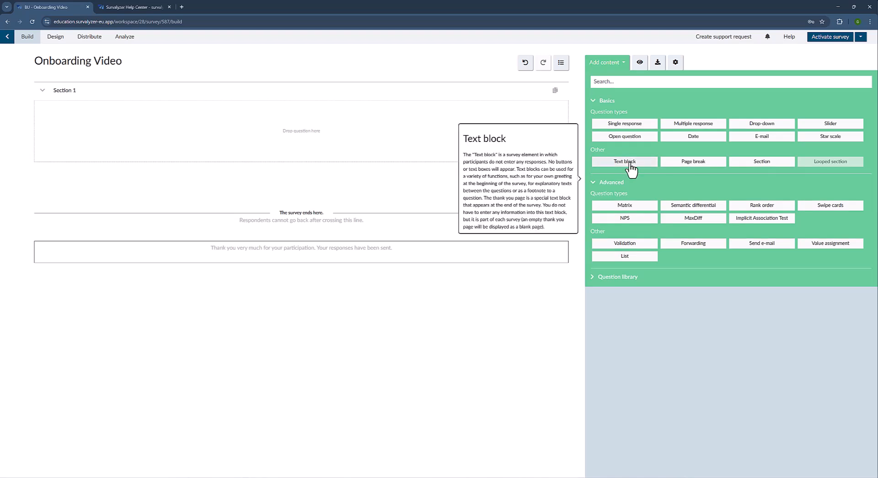
{"action": "left_click", "coordinate": [631, 169]}
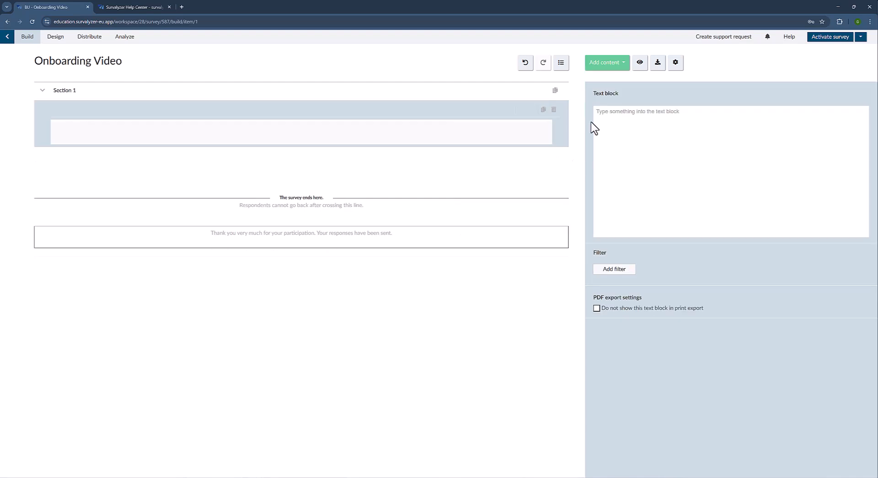
{"action": "left_click", "coordinate": [678, 156]}
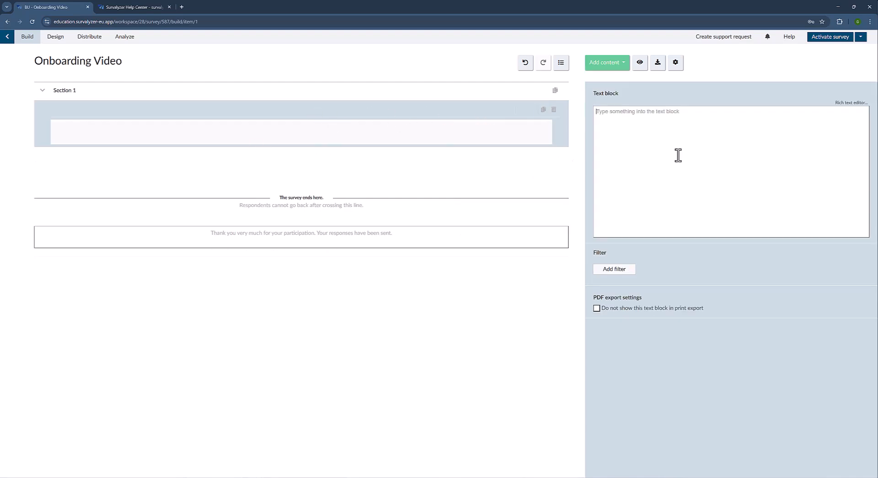
{"action": "key", "text": "ctrl+v"}
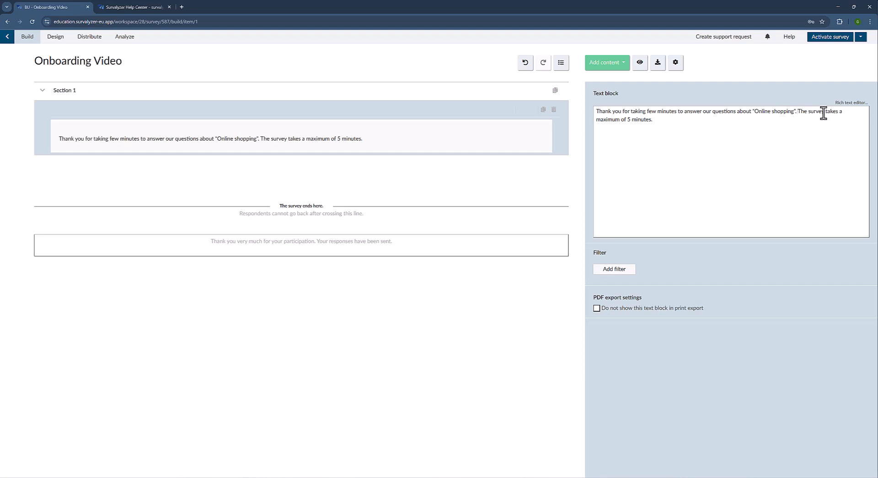
{"action": "key", "text": "Return"}
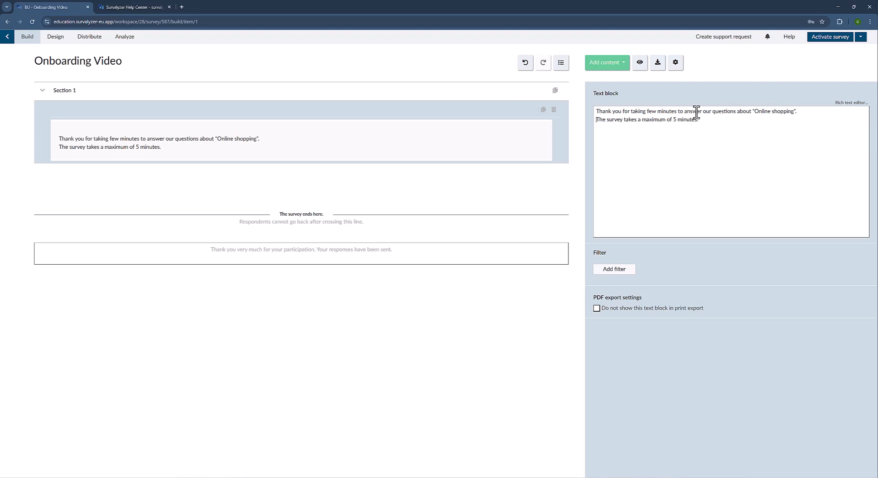
Step: Check the page break instruction in the Word document and insert a page break below the welcome text block in Section 1
{"action": "left_click", "coordinate": [613, 63]}
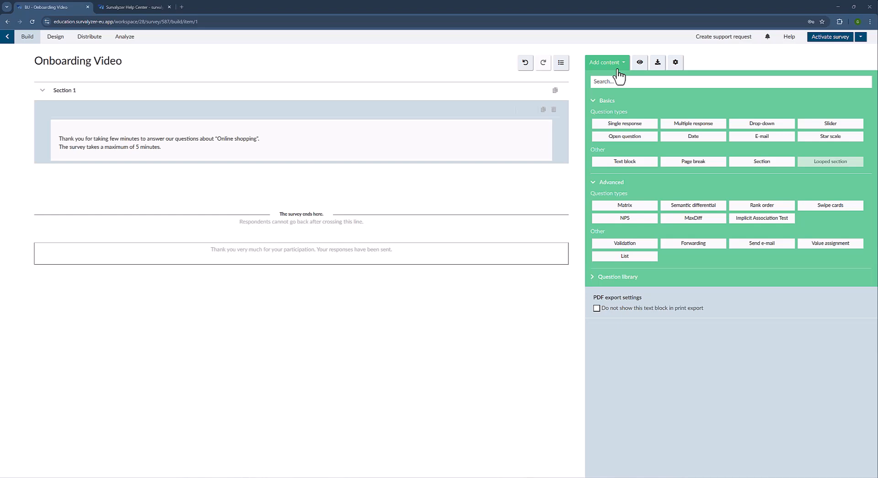
{"action": "key", "text": "alt+Tab"}
{"action": "left_click", "coordinate": [184, 277]}
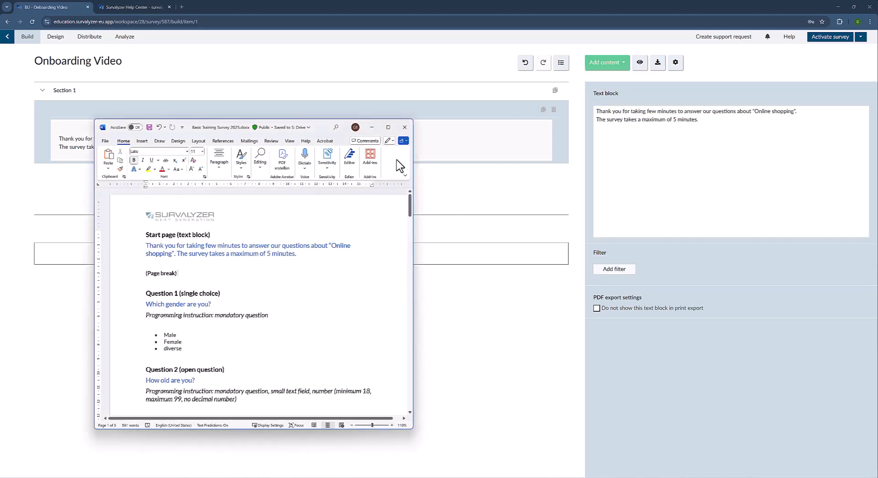
{"action": "left_click", "coordinate": [603, 64]}
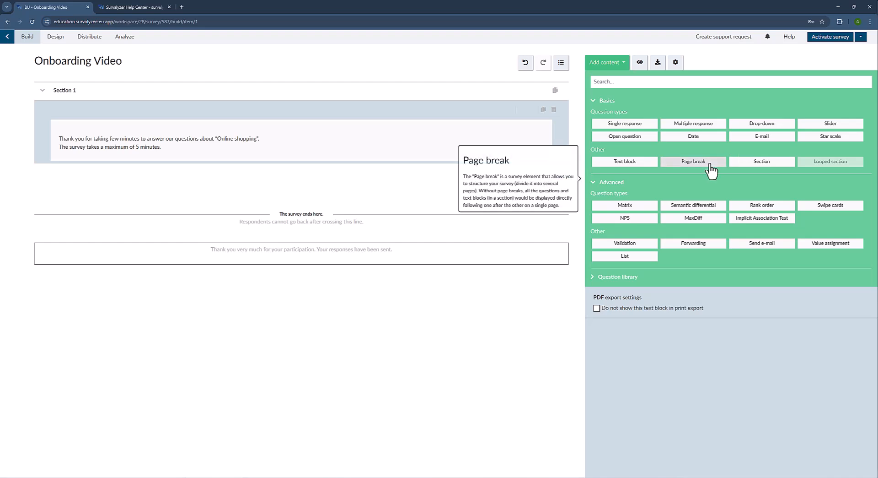
{"action": "left_click_drag", "start_coordinate": [711, 170], "coordinate": [125, 177]}
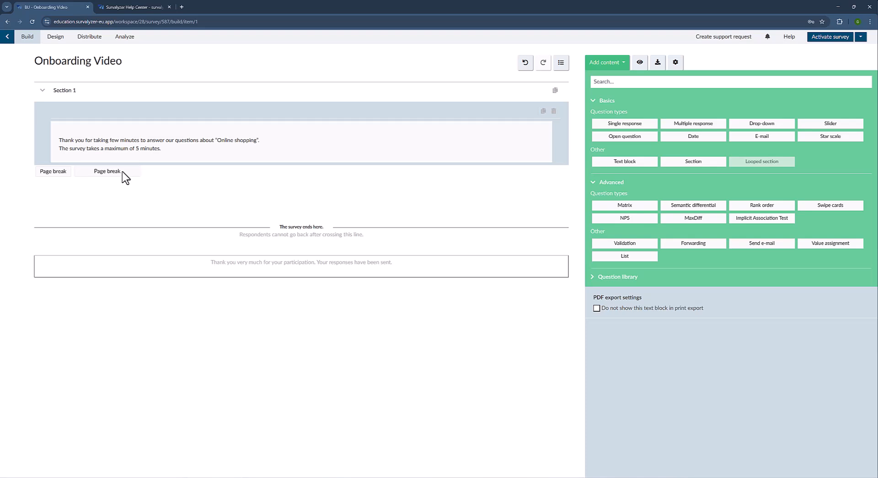
{"action": "mouse_move", "coordinate": [125, 177]}
{"action": "left_mouse_down"}
{"action": "mouse_move", "coordinate": [116, 127]}
{"action": "mouse_move", "coordinate": [114, 179]}
{"action": "left_mouse_up"}
{"action": "left_click_drag", "start_coordinate": [112, 173], "coordinate": [112, 174]}
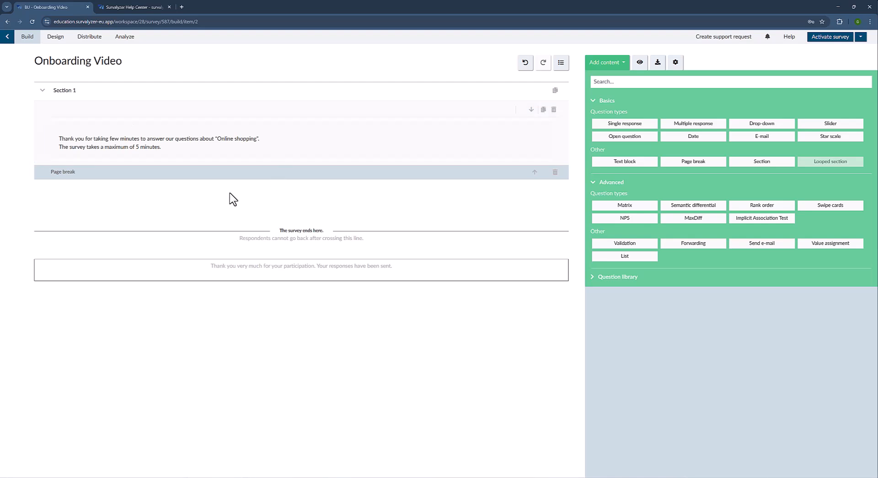
Step: Switch to Word and copy the Question 1 text "Which gender are you?" from Basic Training Survey 2025.docx
{"action": "left_click", "coordinate": [237, 127]}
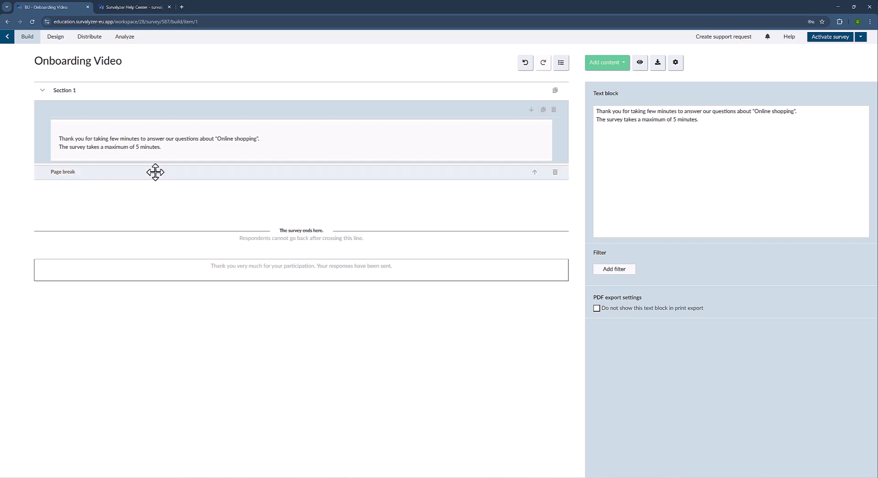
{"action": "key", "text": "alt+Tab"}
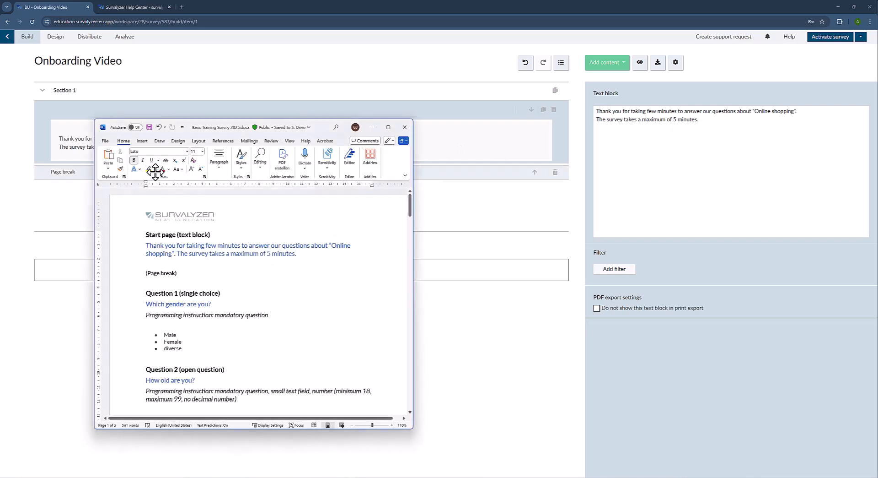
{"action": "scroll", "coordinate": [195, 258], "scroll_direction": "down", "scroll_amount": 1}
{"action": "scroll", "coordinate": [195, 259], "scroll_direction": "down", "scroll_amount": 1}
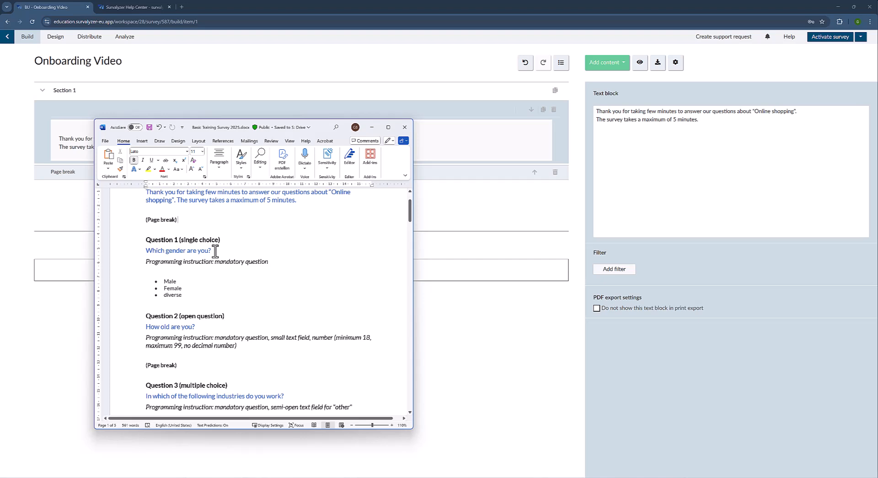
{"action": "left_click_drag", "start_coordinate": [215, 251], "coordinate": [143, 251]}
{"action": "key", "text": "ctrl+c"}
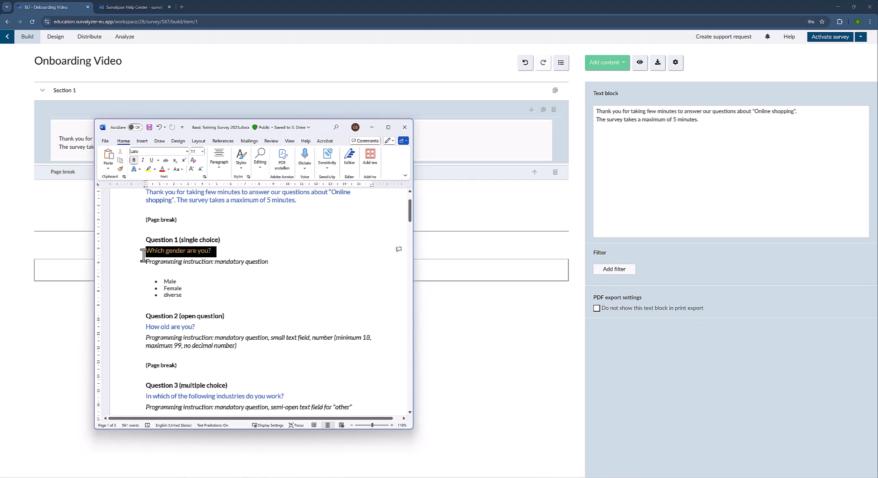
Step: Add a single response question after the page break in Survalyzer with the copied text "Which gender are you?"
{"action": "left_click", "coordinate": [615, 64]}
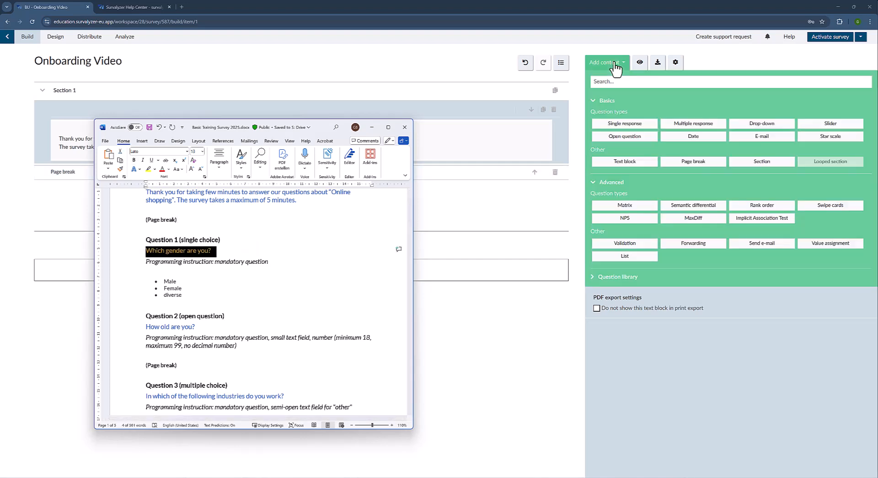
{"action": "left_click", "coordinate": [621, 124]}
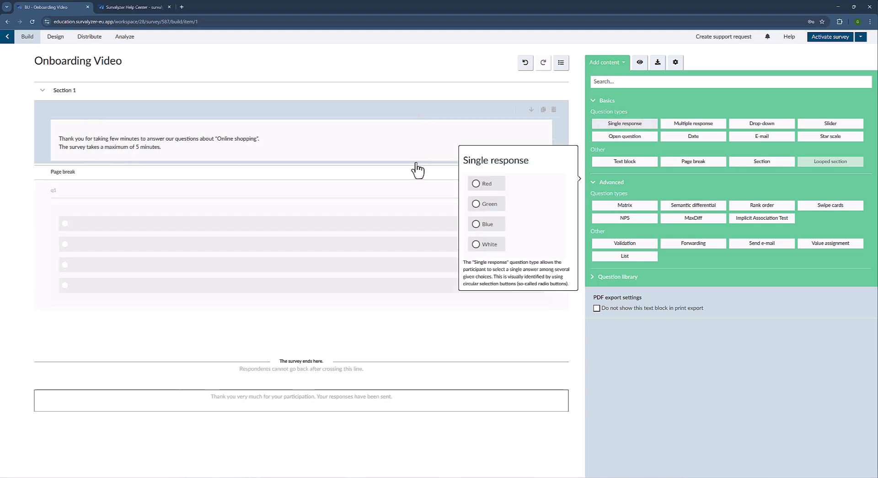
{"action": "left_click", "coordinate": [645, 118]}
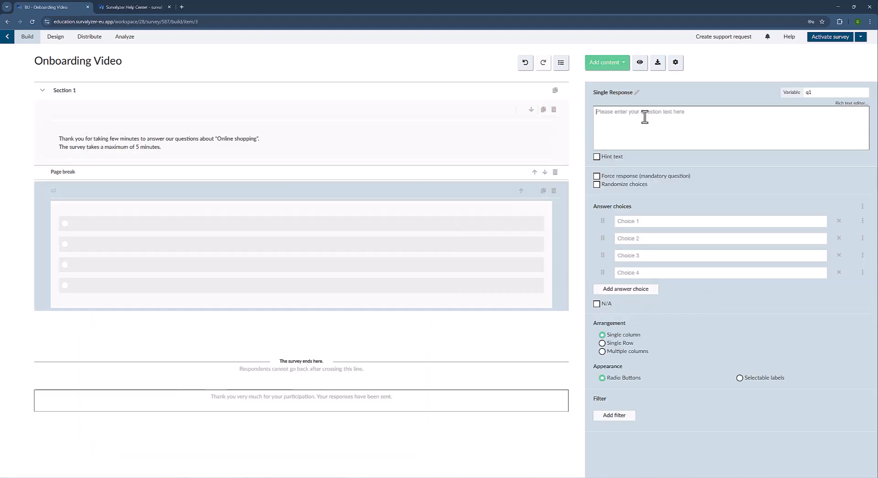
{"action": "key", "text": "ctrl+v"}
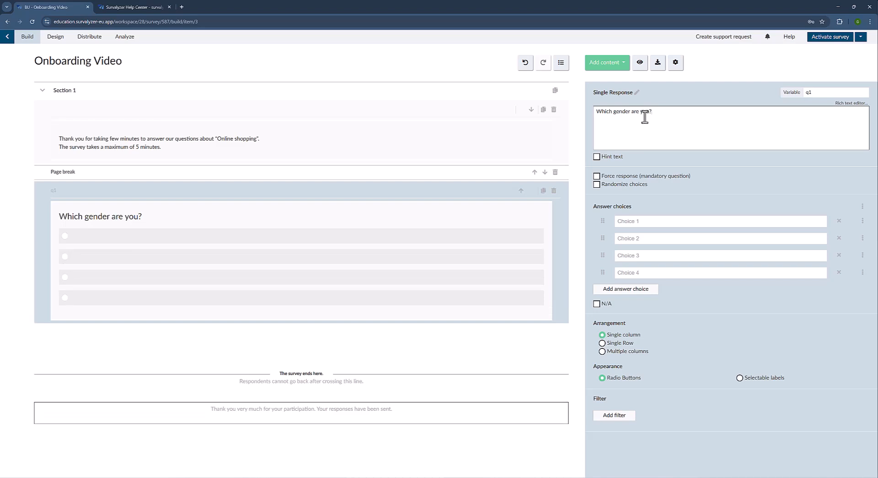
Step: Copy Male, Female and diverse from the Word document into the gender question's answer choices and remove the empty fourth choice
{"action": "key", "text": "alt+Tab"}
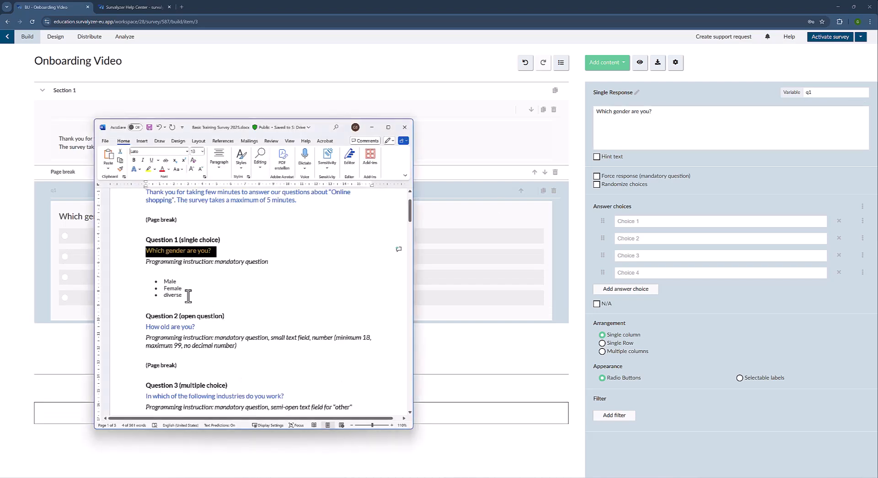
{"action": "left_click_drag", "start_coordinate": [185, 294], "coordinate": [164, 280]}
{"action": "key", "text": "ctrl+c"}
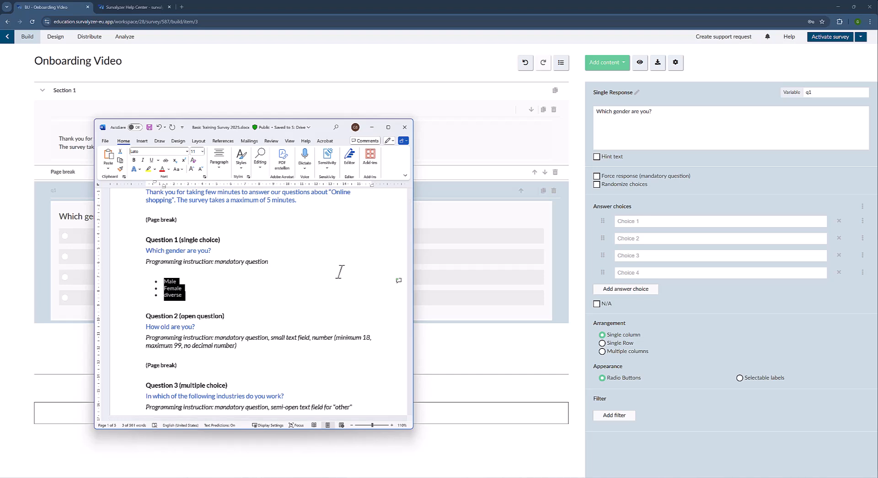
{"action": "left_click", "coordinate": [675, 220]}
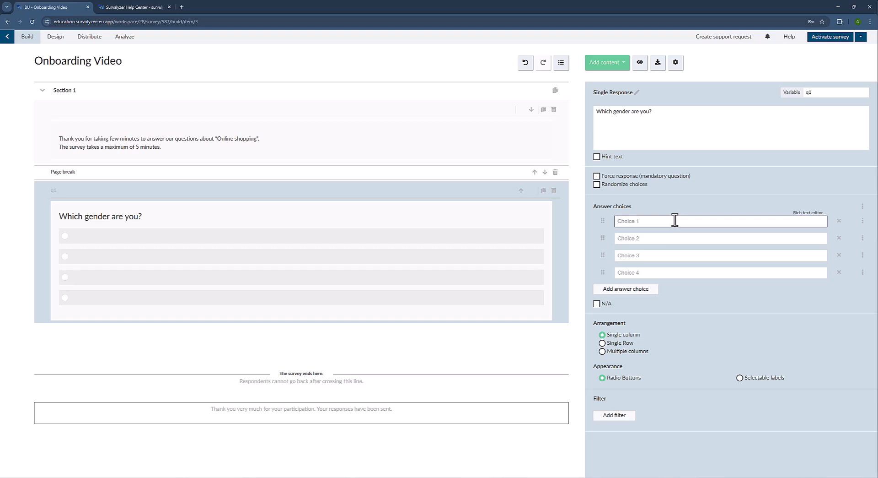
{"action": "key", "text": "ctrl+v"}
{"action": "left_click", "coordinate": [839, 273]}
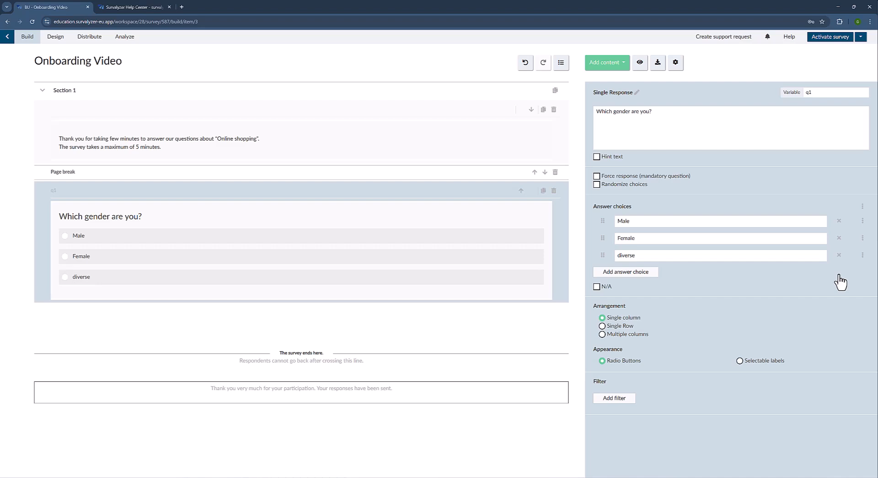
Step: Switch to Word and copy the Question 2 text "How old are you?"
{"action": "key", "text": "alt+Tab"}
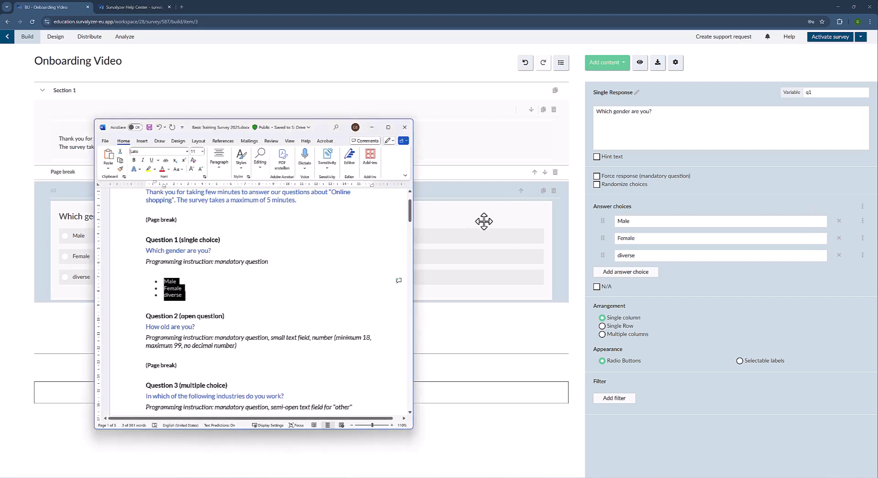
{"action": "scroll", "coordinate": [196, 327], "scroll_direction": "down", "scroll_amount": 2}
{"action": "left_click_drag", "start_coordinate": [196, 291], "coordinate": [146, 292]}
{"action": "key", "text": "ctrl+c"}
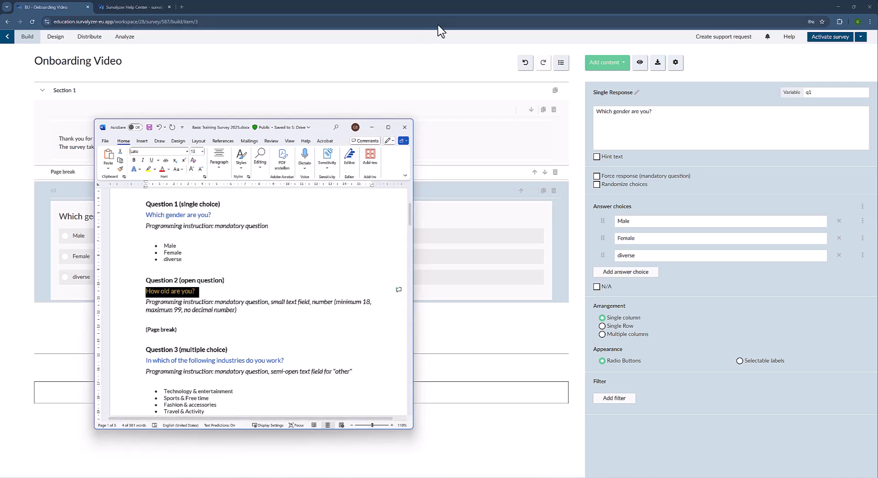
Step: Add an open question below the gender question in Survalyzer with the copied text "How old are you?"
{"action": "left_click", "coordinate": [610, 62]}
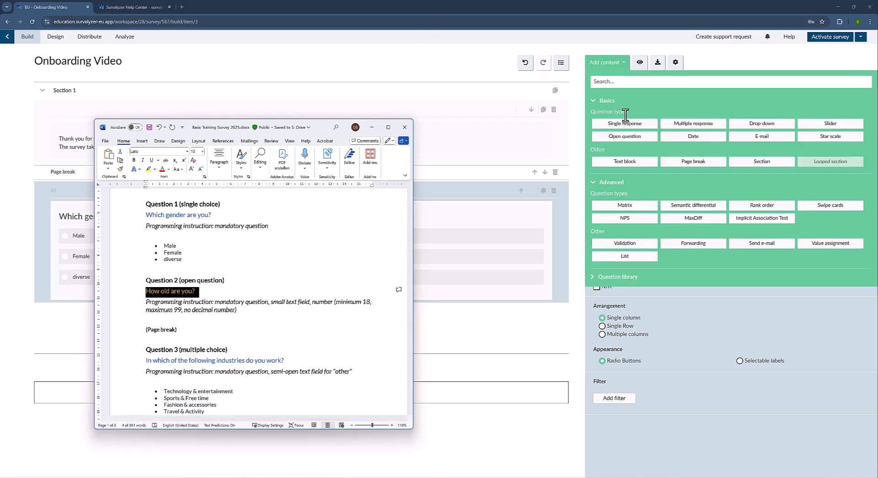
{"action": "left_click", "coordinate": [626, 139]}
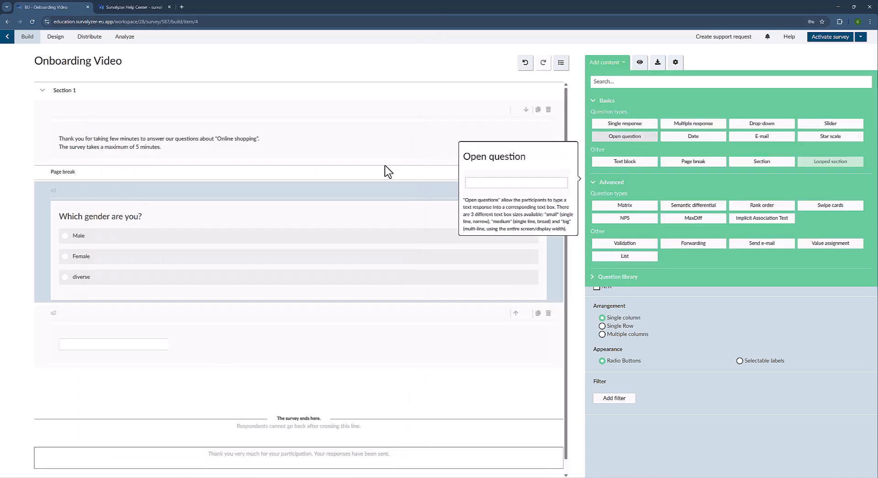
{"action": "left_click", "coordinate": [661, 123]}
{"action": "key", "text": "ctrl+v"}
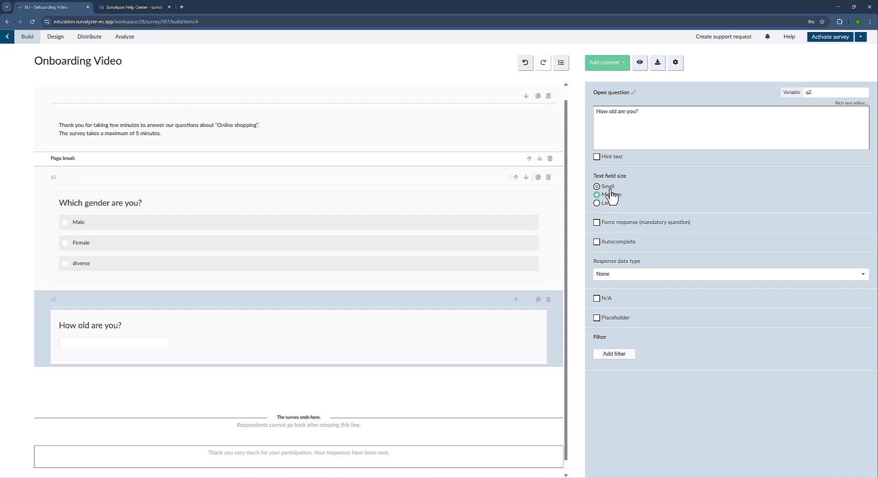
Step: Set the age question's text field size to Small and its response data type to Integer number
{"action": "left_click", "coordinate": [611, 189]}
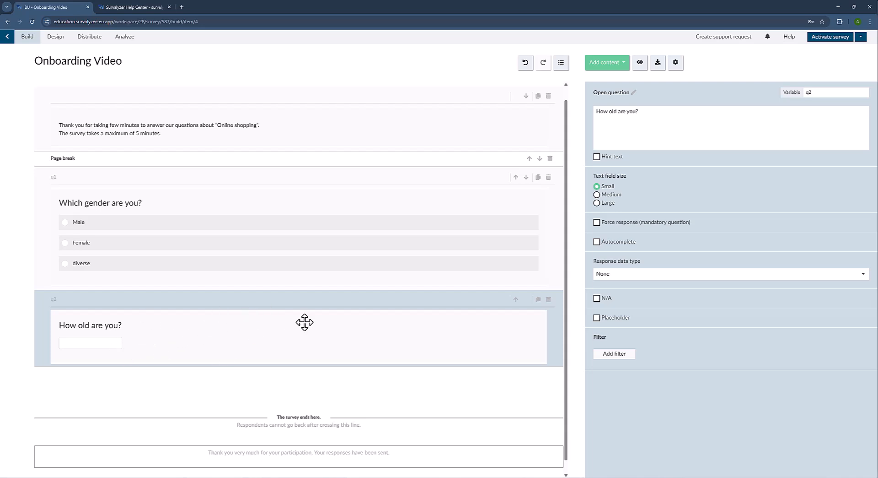
{"action": "left_click", "coordinate": [648, 274]}
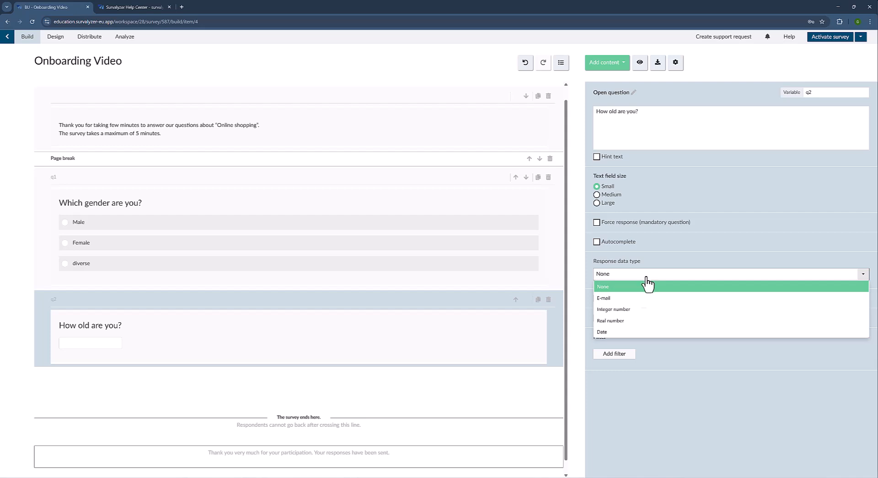
{"action": "left_click", "coordinate": [624, 310]}
Step: Check the Question 2 programming instruction in Word and set the age question's minimum value to 18 and maximum value to 99
{"action": "key", "text": "alt+Tab"}
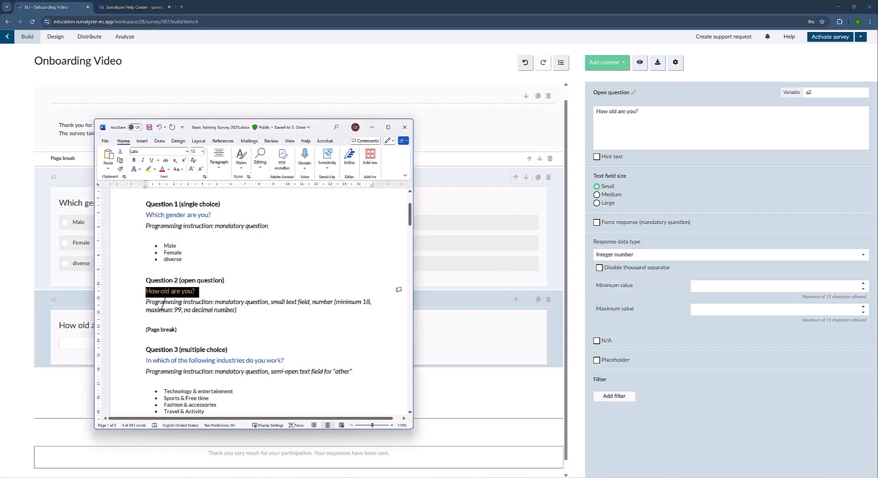
{"action": "scroll", "coordinate": [204, 274], "scroll_direction": "up", "scroll_amount": 1}
{"action": "scroll", "coordinate": [204, 274], "scroll_direction": "up", "scroll_amount": 2}
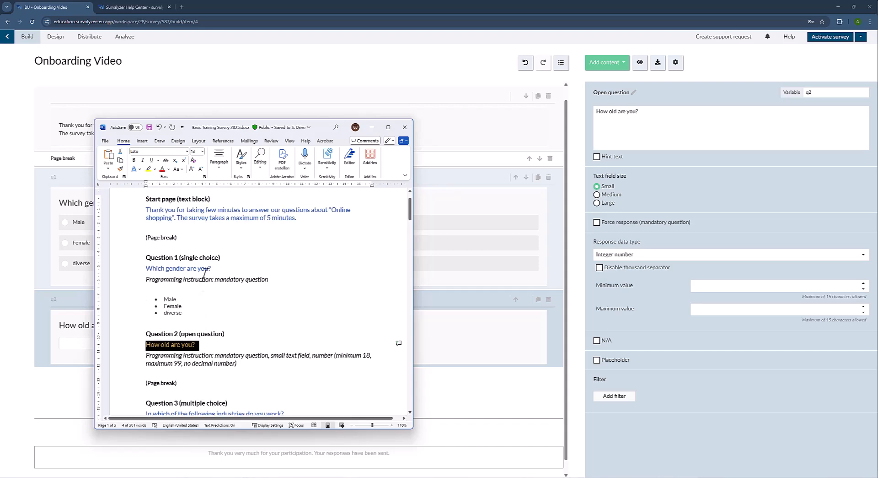
{"action": "scroll", "coordinate": [204, 277], "scroll_direction": "down", "scroll_amount": 4}
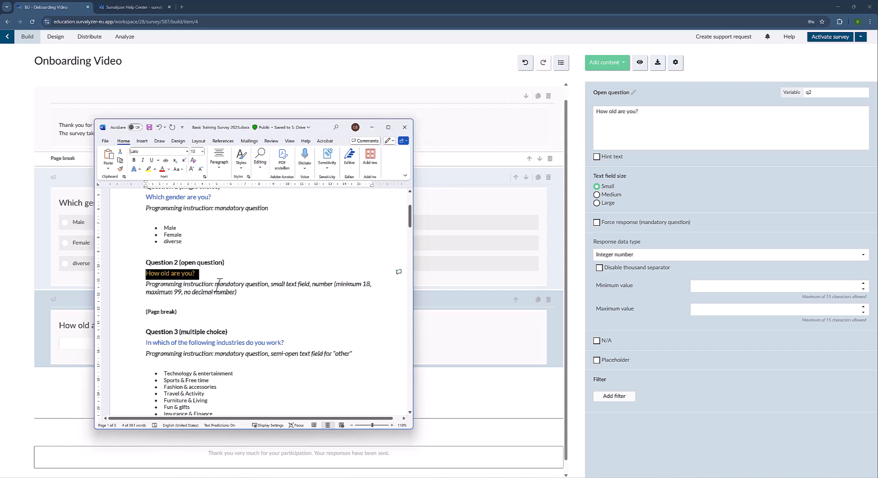
{"action": "scroll", "coordinate": [229, 281], "scroll_direction": "up", "scroll_amount": 3}
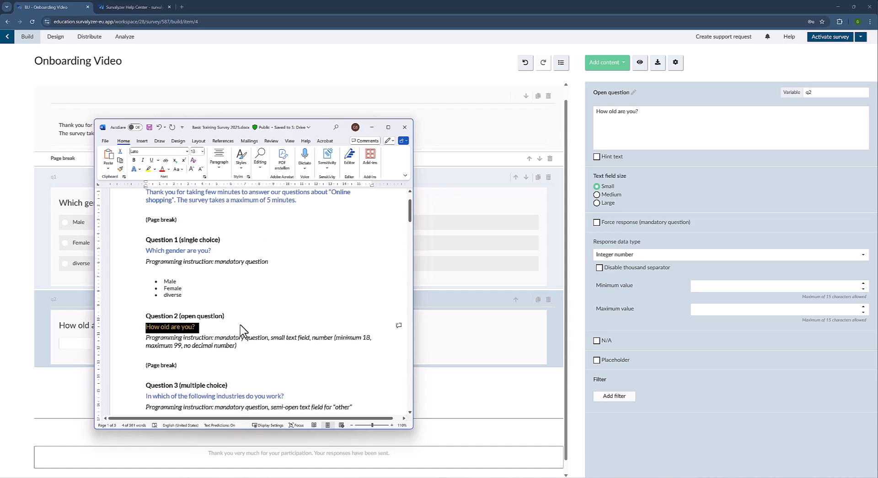
{"action": "scroll", "coordinate": [251, 300], "scroll_direction": "down", "scroll_amount": 2}
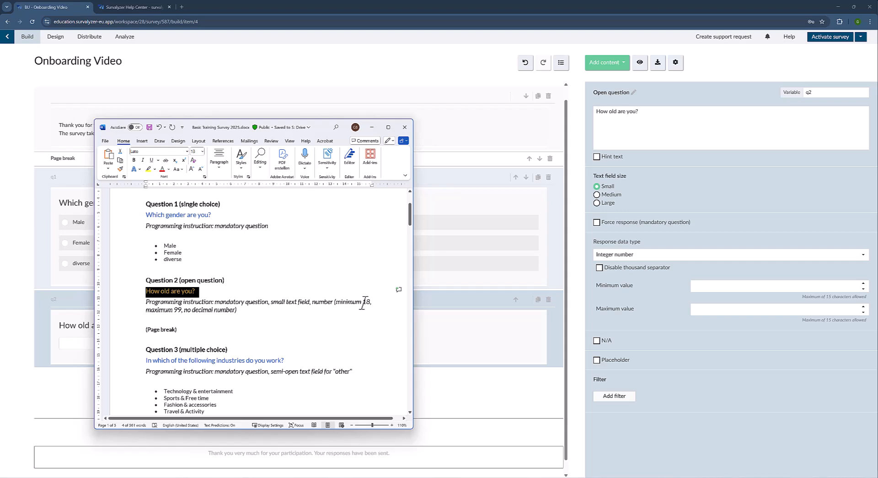
{"action": "left_click", "coordinate": [764, 284]}
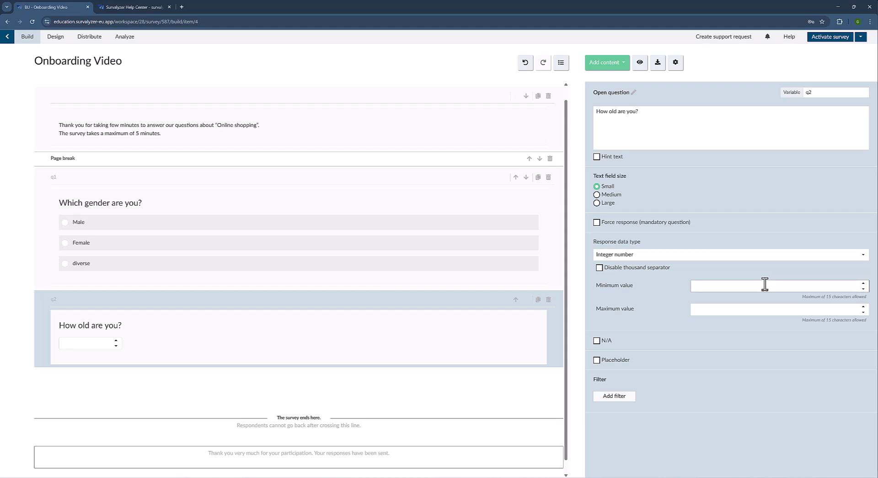
{"action": "type", "text": "18"}
{"action": "left_click", "coordinate": [787, 307]}
{"action": "type", "text": "99"}
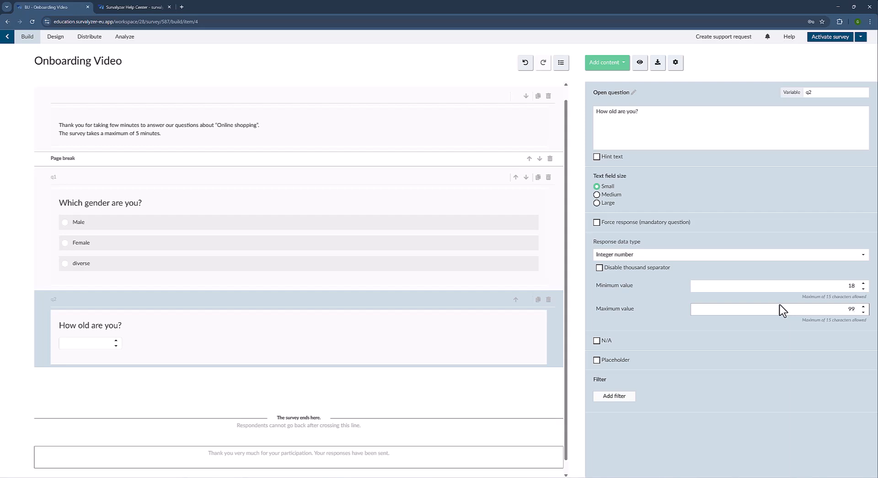
Step: Make both the age question and the gender question mandatory by enabling Force response
{"action": "left_click", "coordinate": [630, 225]}
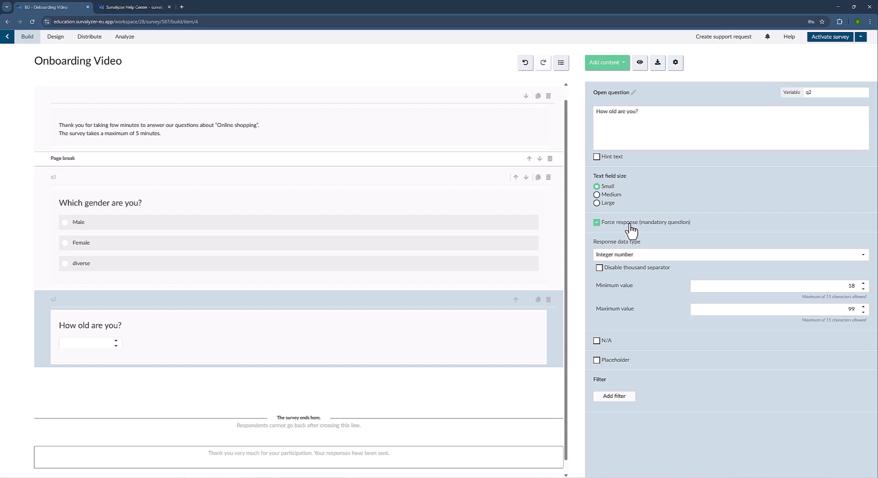
{"action": "left_click", "coordinate": [420, 195]}
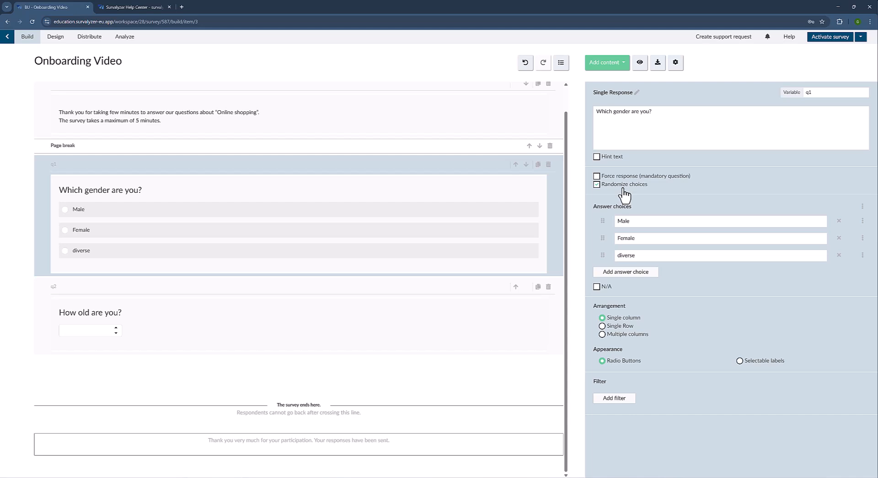
{"action": "left_click", "coordinate": [628, 178]}
{"action": "left_click", "coordinate": [238, 304]}
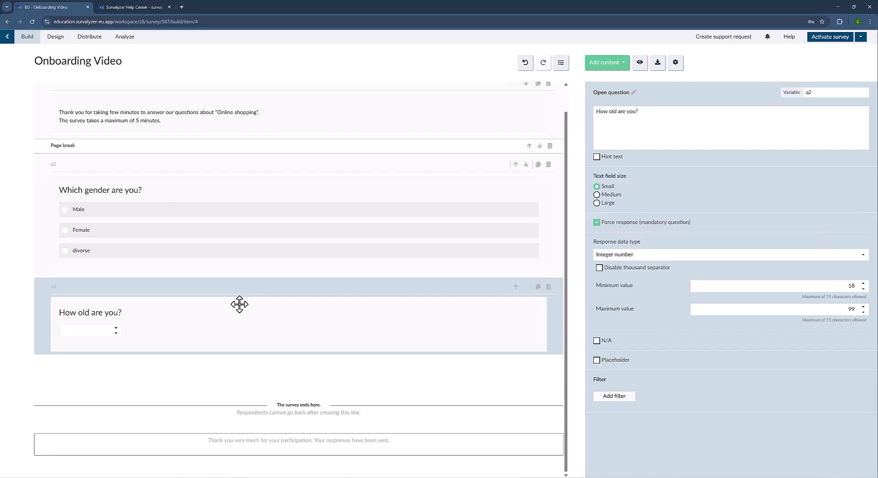
Step: Check the instruction after Question 2 in the Word document and insert a page break below the age question
{"action": "key", "text": "alt+Tab"}
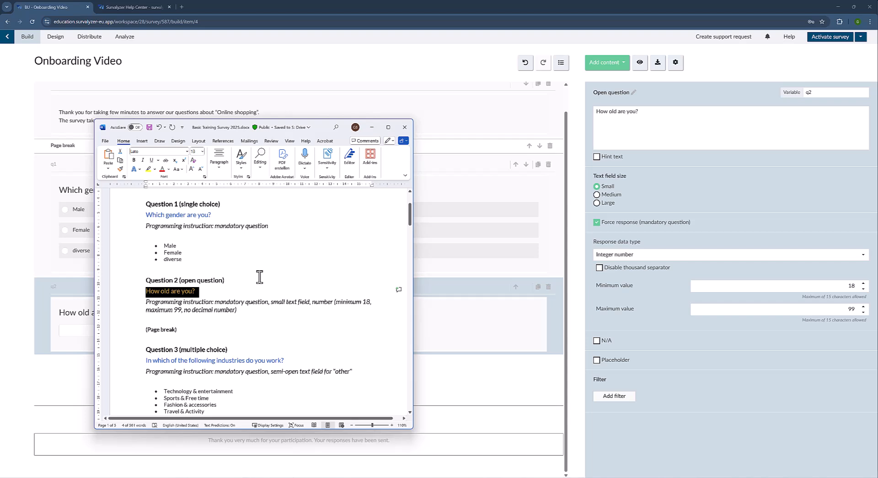
{"action": "scroll", "coordinate": [258, 279], "scroll_direction": "down", "scroll_amount": 3}
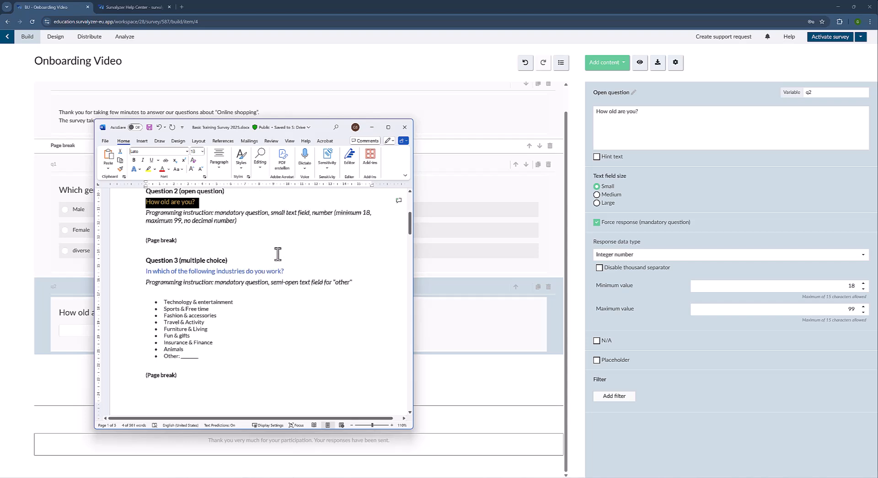
{"action": "left_click", "coordinate": [613, 64]}
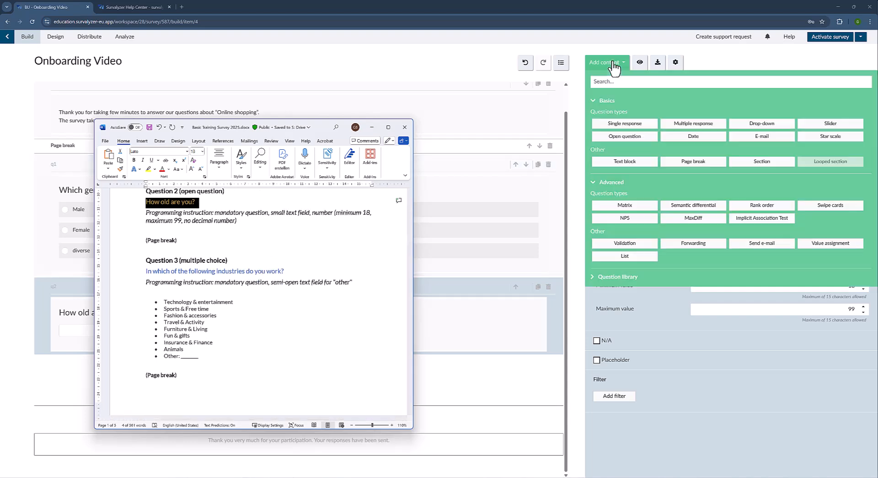
{"action": "left_click", "coordinate": [691, 162]}
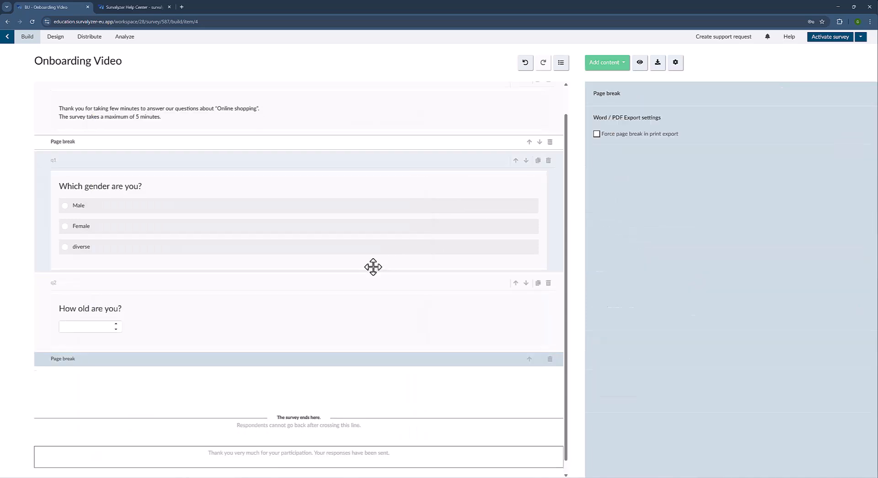
Step: Add a Multiple response question with the Question 3 text from the Word document, "In which of the following industries do you work?"
{"action": "key", "text": "alt+Tab"}
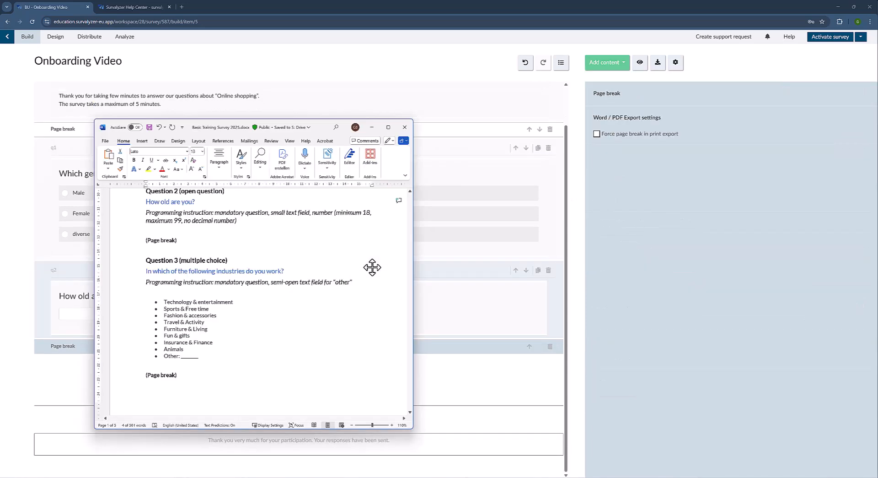
{"action": "scroll", "coordinate": [260, 272], "scroll_direction": "down", "scroll_amount": 1}
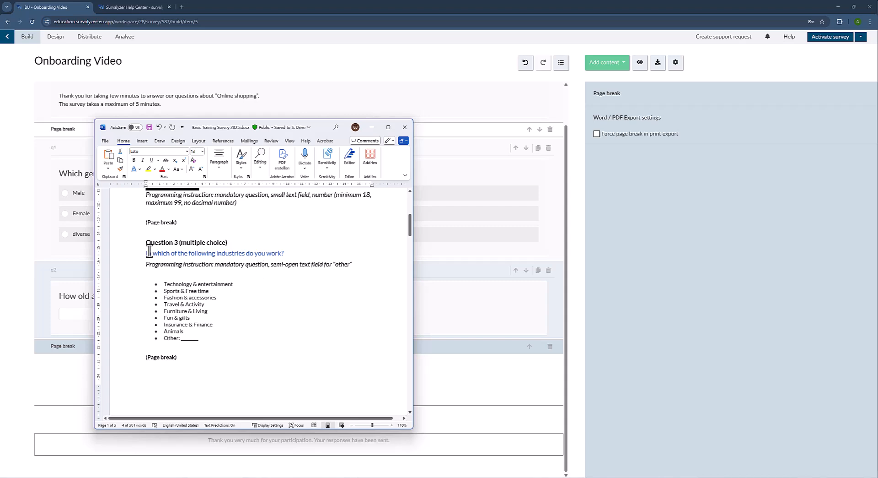
{"action": "left_click_drag", "start_coordinate": [146, 254], "coordinate": [286, 255]}
{"action": "key", "text": "ctrl+c"}
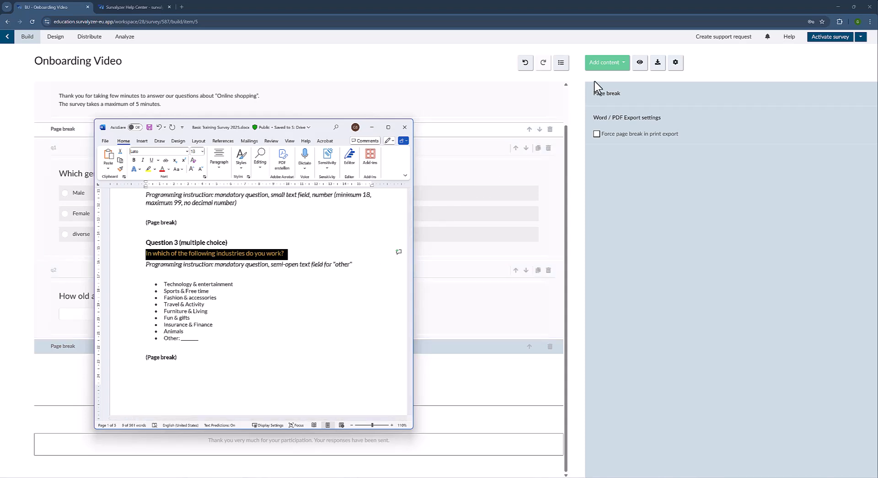
{"action": "left_click", "coordinate": [606, 66]}
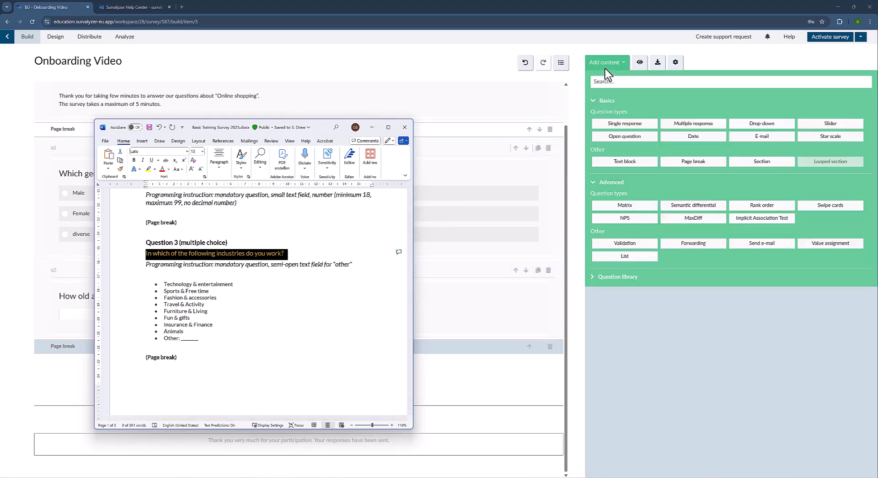
{"action": "left_click", "coordinate": [691, 123]}
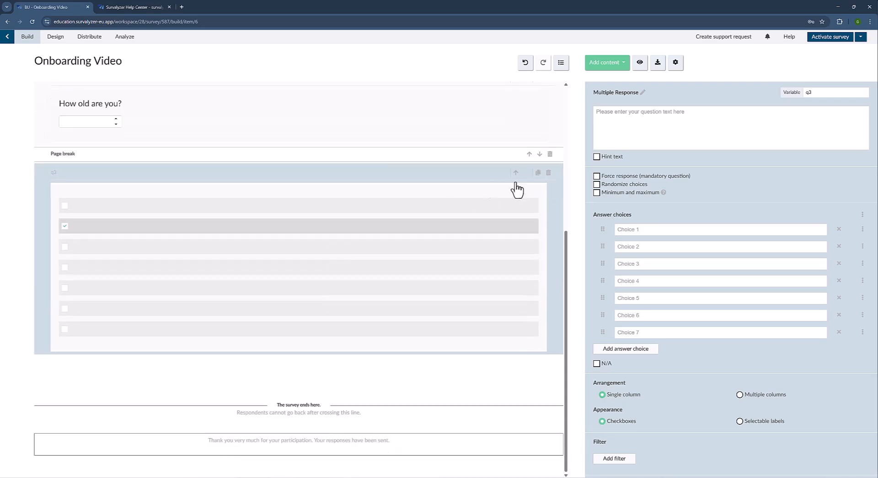
{"action": "left_click", "coordinate": [609, 118]}
{"action": "key", "text": "ctrl+v"}
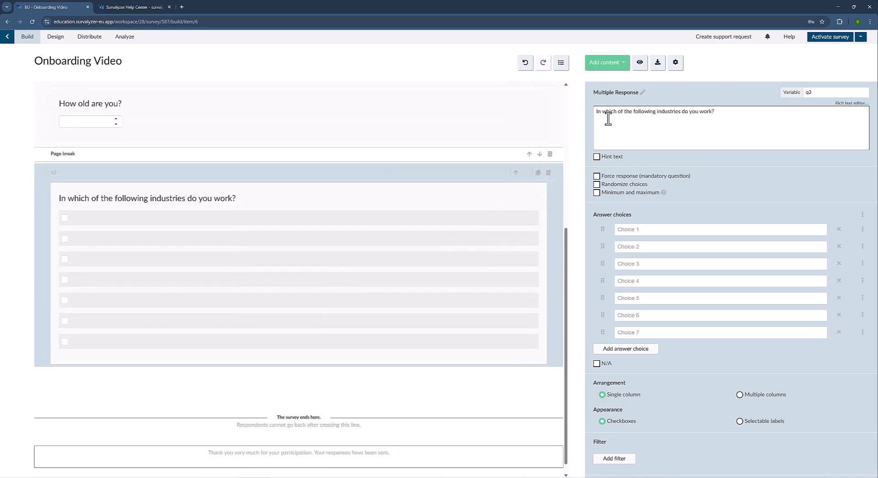
Step: Copy the nine Question 3 answers, from "Technology & entertainment" to "Other", out of Word and paste them as the industries question's answer choices
{"action": "key", "text": "alt+Tab"}
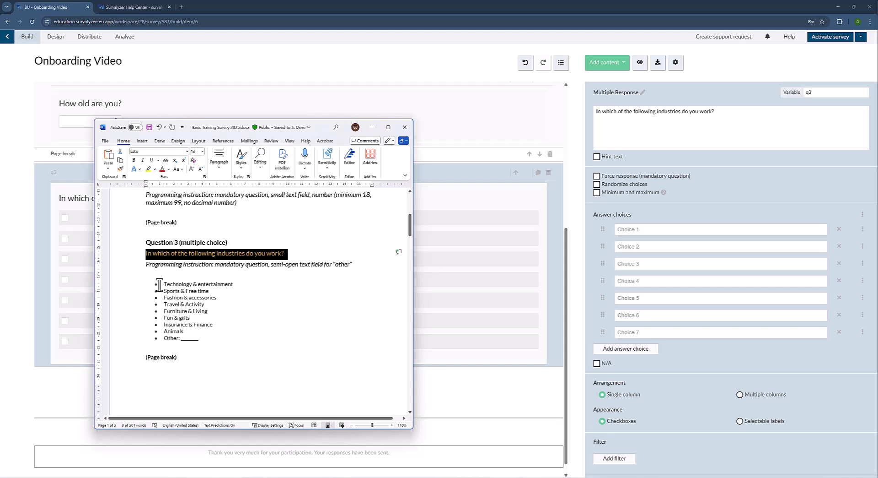
{"action": "left_click_drag", "start_coordinate": [163, 283], "coordinate": [207, 342]}
{"action": "key", "text": "ctrl+c"}
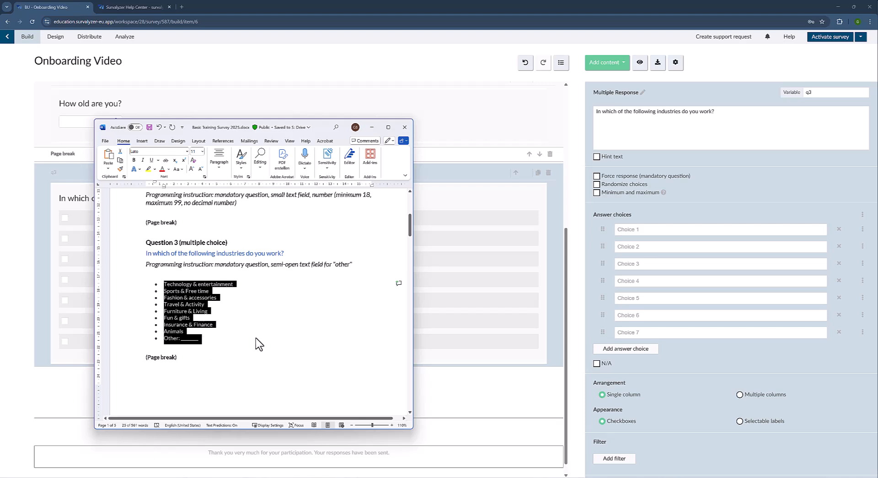
{"action": "left_click", "coordinate": [642, 228]}
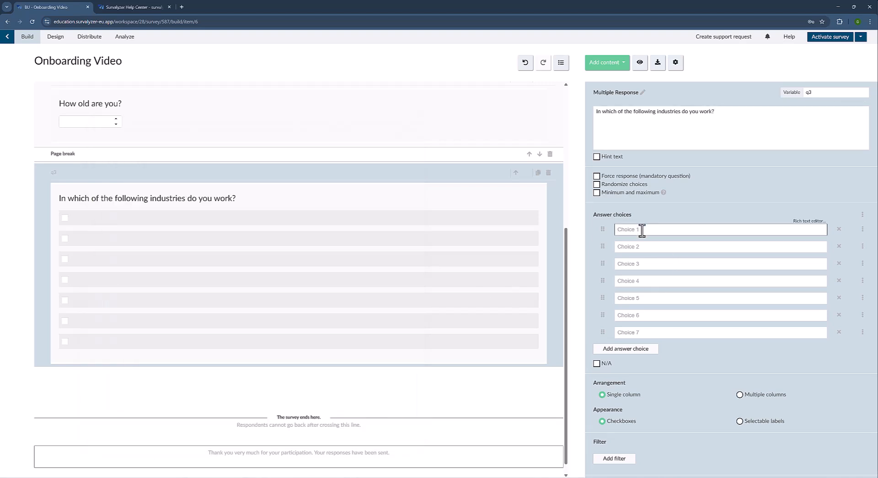
{"action": "key", "text": "ctrl+v"}
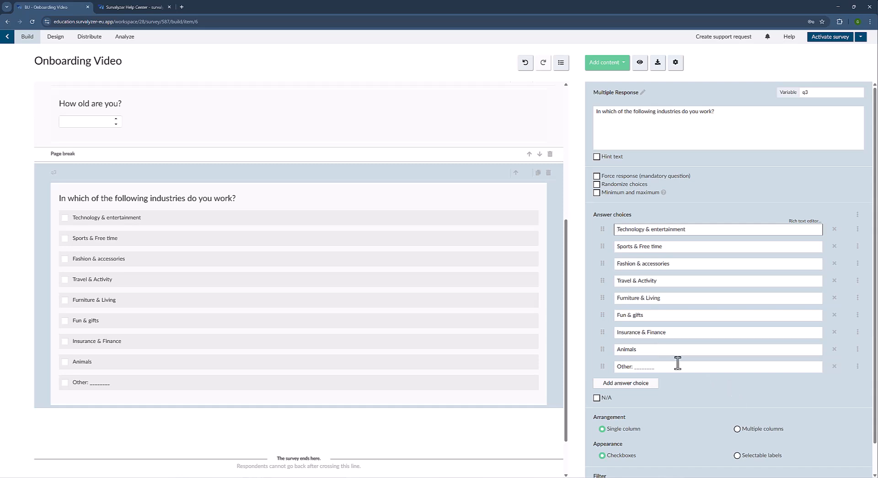
Step: Make the industries question mandatory with Force response and check its programming instruction in the Word document
{"action": "left_click", "coordinate": [632, 177]}
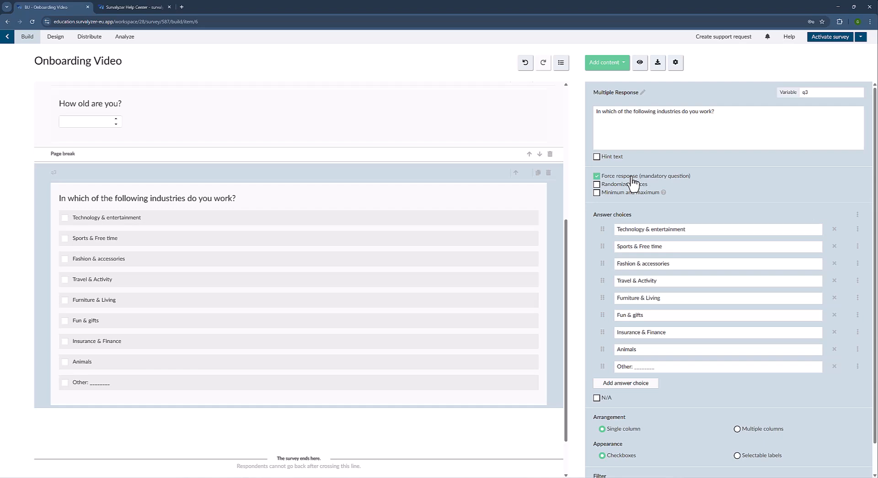
{"action": "key", "text": "alt+Tab"}
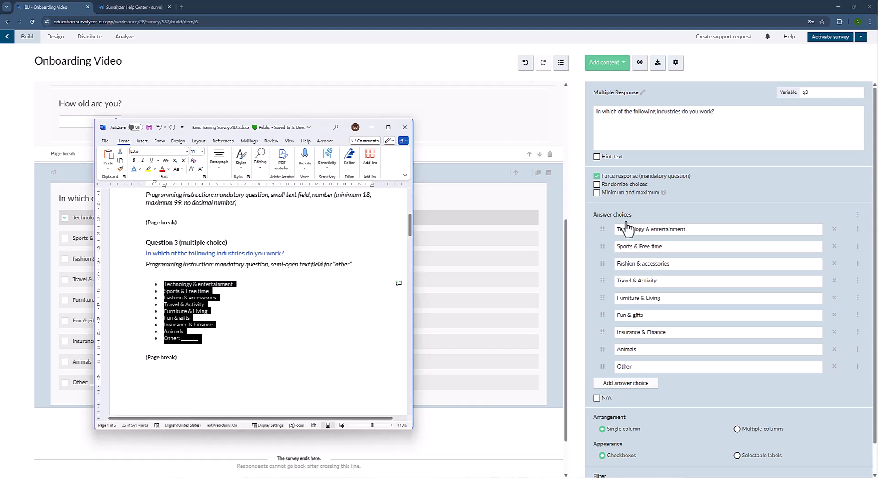
{"action": "left_click", "coordinate": [772, 217]}
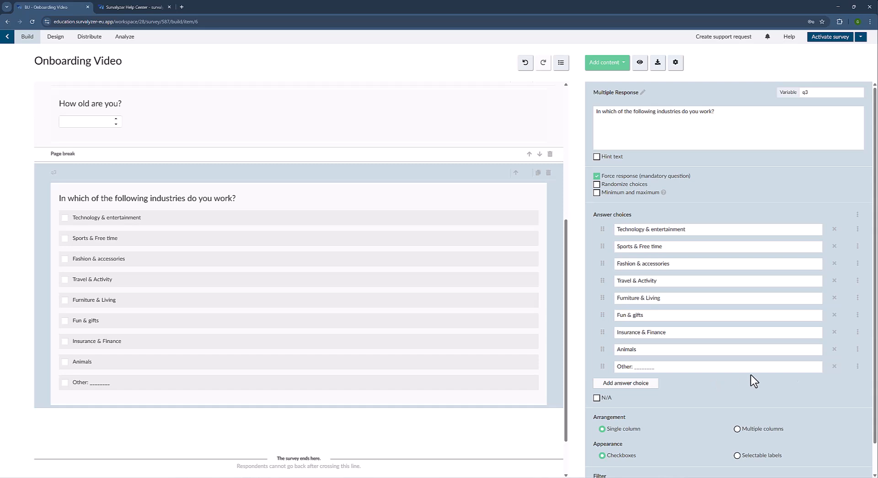
Step: Add a text entry to the "Other" answer choice and delete the underscores after its label
{"action": "left_click", "coordinate": [859, 367]}
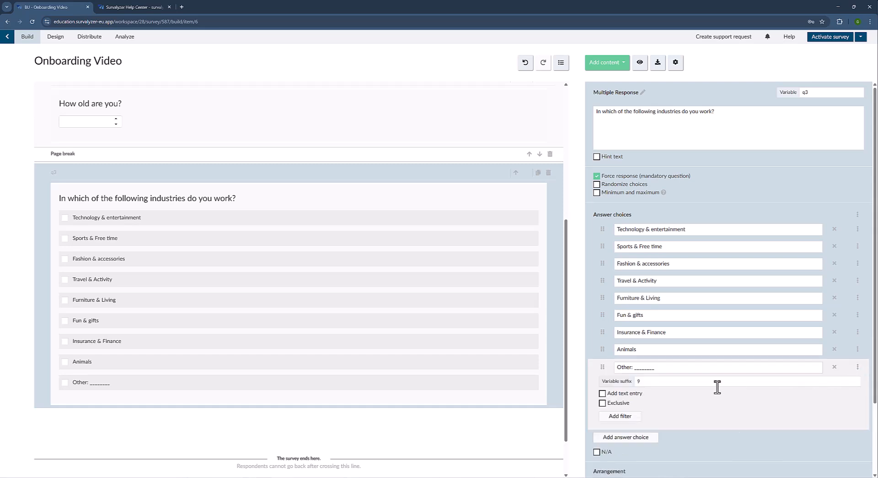
{"action": "left_click", "coordinate": [636, 396]}
{"action": "left_click", "coordinate": [636, 398]}
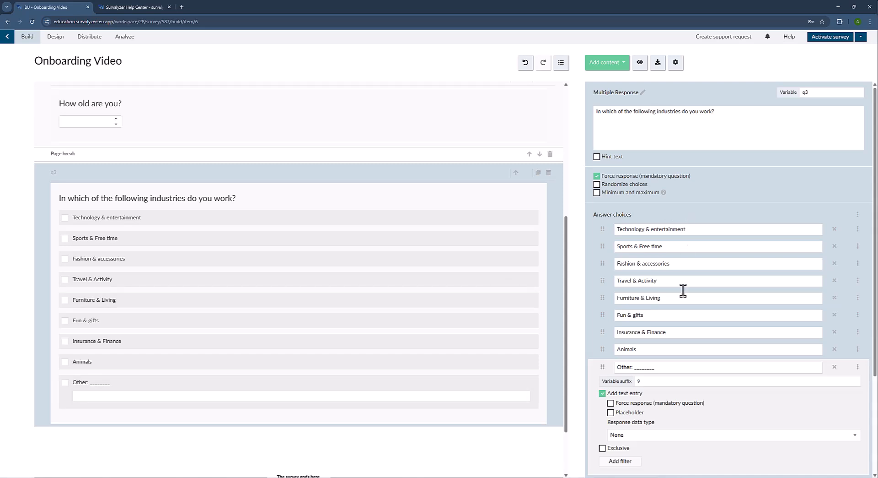
{"action": "left_click_drag", "start_coordinate": [660, 370], "coordinate": [635, 369]}
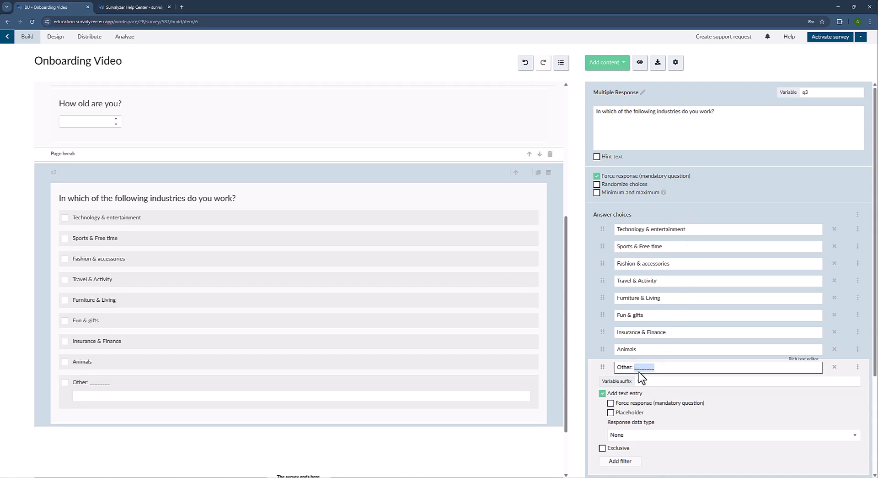
{"action": "key", "text": "BackSpace"}
{"action": "left_click", "coordinate": [680, 403]}
{"action": "scroll", "coordinate": [692, 417], "scroll_direction": "down", "scroll_amount": 2}
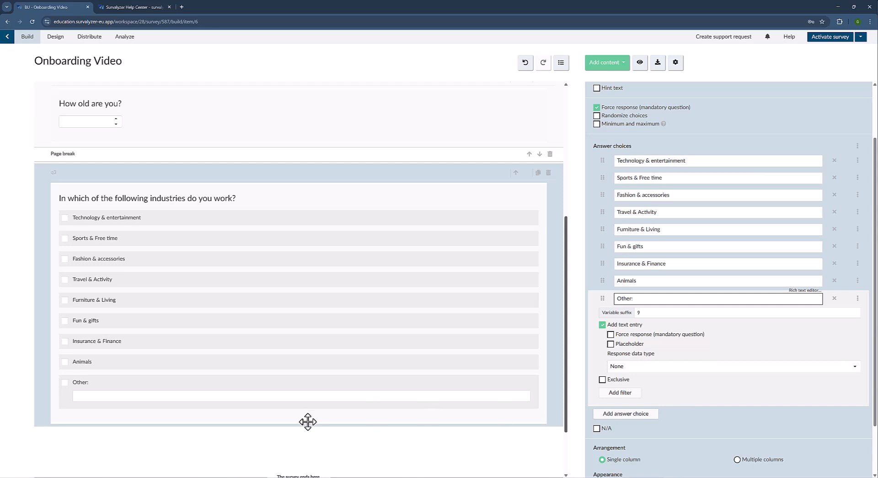
Step: Make the text entry of the "Other" answer choice mandatory by enabling its Force response option
{"action": "left_click", "coordinate": [246, 389]}
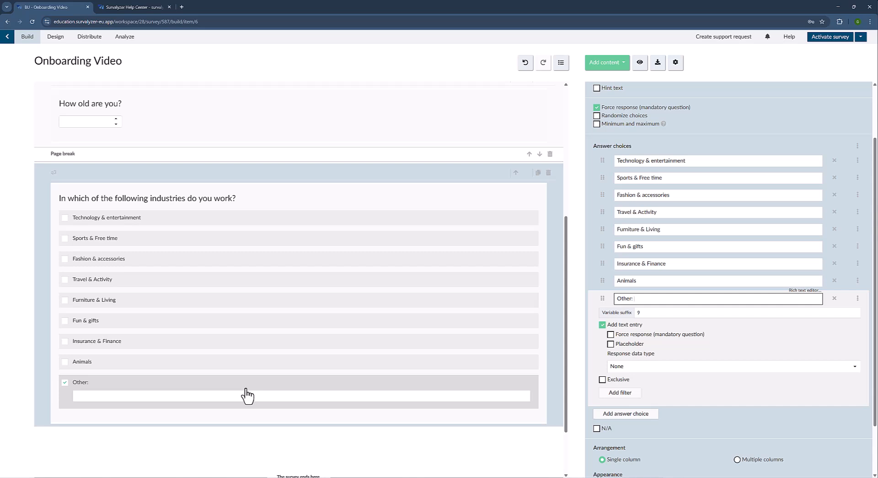
{"action": "left_click", "coordinate": [689, 337]}
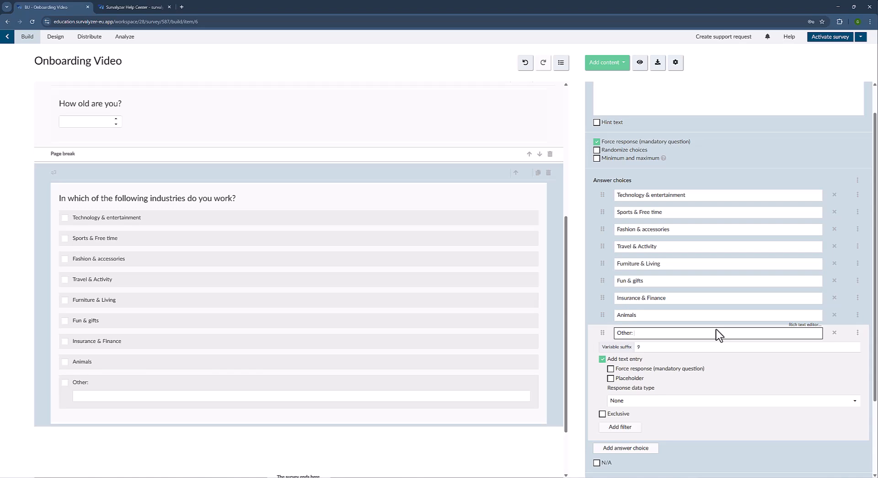
{"action": "scroll", "coordinate": [700, 347], "scroll_direction": "up", "scroll_amount": 1}
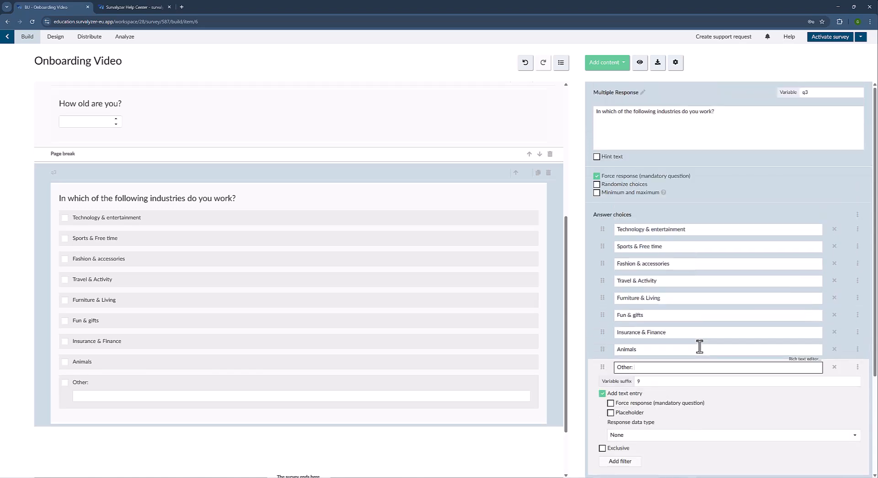
{"action": "scroll", "coordinate": [687, 346], "scroll_direction": "down", "scroll_amount": 3}
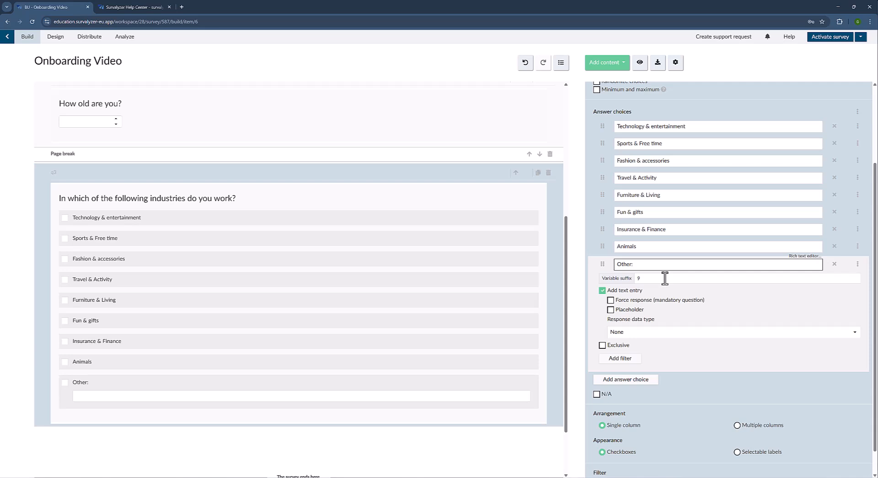
{"action": "left_click", "coordinate": [151, 242]}
{"action": "left_click", "coordinate": [663, 301]}
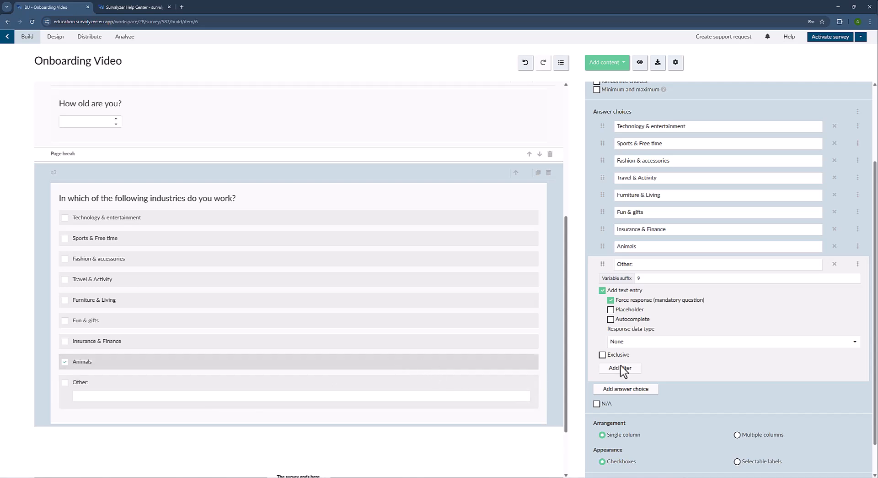
Step: Try the Selectable labels appearance on the industries question and switch it back to Checkboxes
{"action": "scroll", "coordinate": [684, 363], "scroll_direction": "down", "scroll_amount": 1}
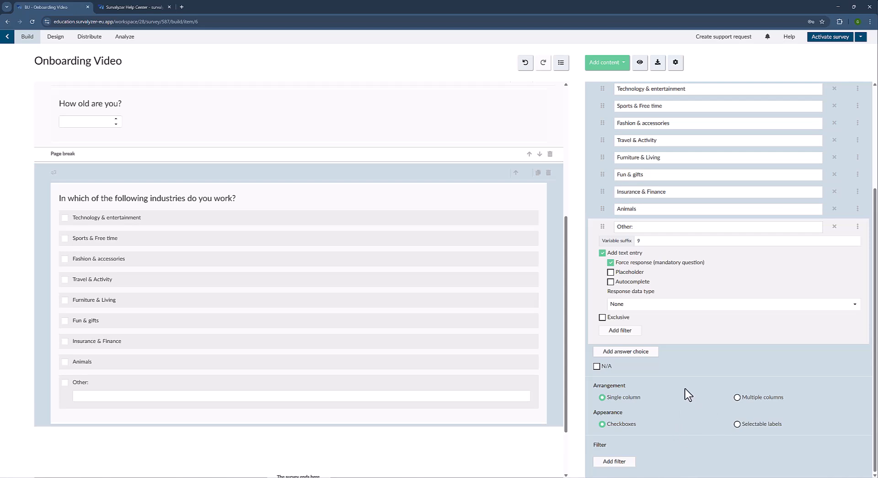
{"action": "left_click", "coordinate": [775, 426]}
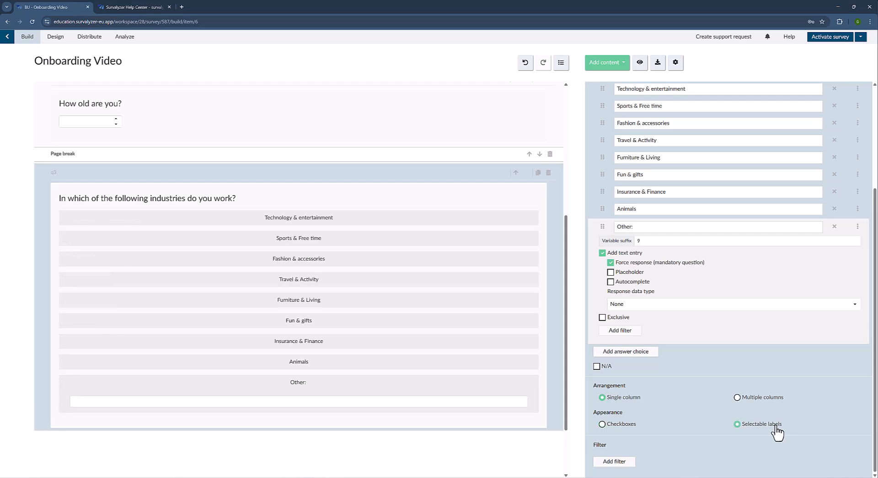
{"action": "left_click", "coordinate": [629, 434]}
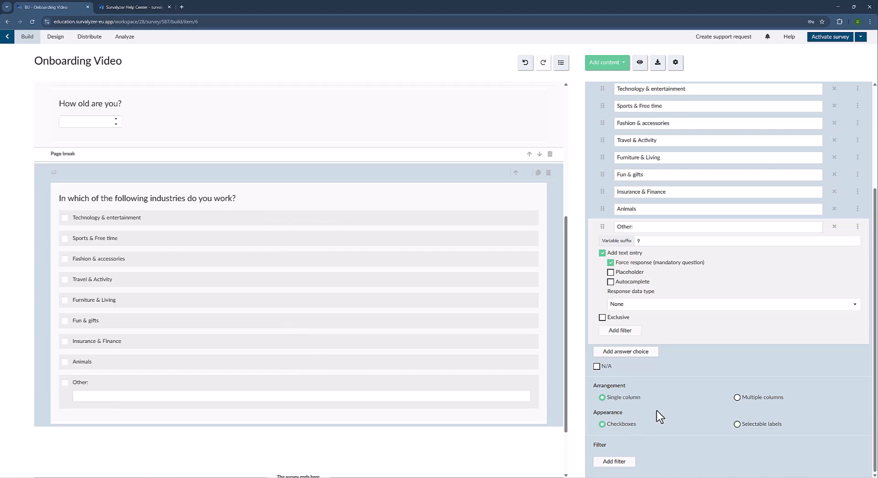
{"action": "scroll", "coordinate": [659, 415], "scroll_direction": "up", "scroll_amount": 3}
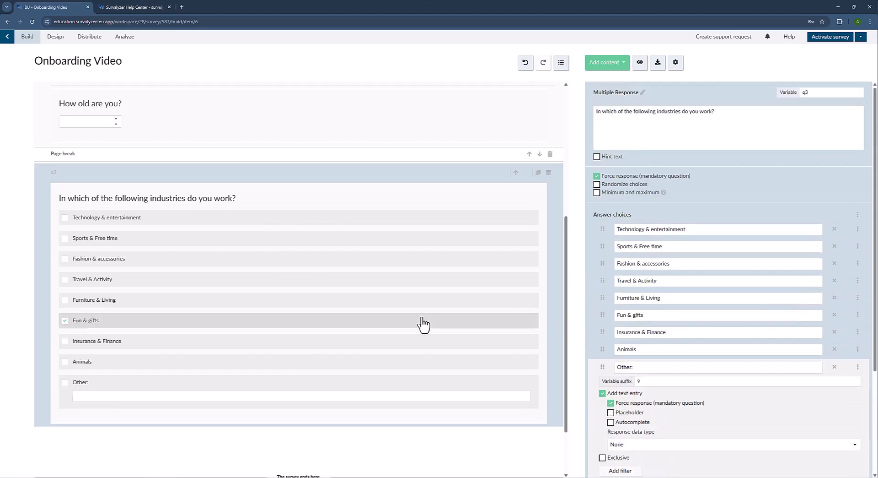
{"action": "left_click", "coordinate": [421, 321]}
{"action": "scroll", "coordinate": [424, 325], "scroll_direction": "up", "scroll_amount": 2}
{"action": "scroll", "coordinate": [424, 325], "scroll_direction": "up", "scroll_amount": 3}
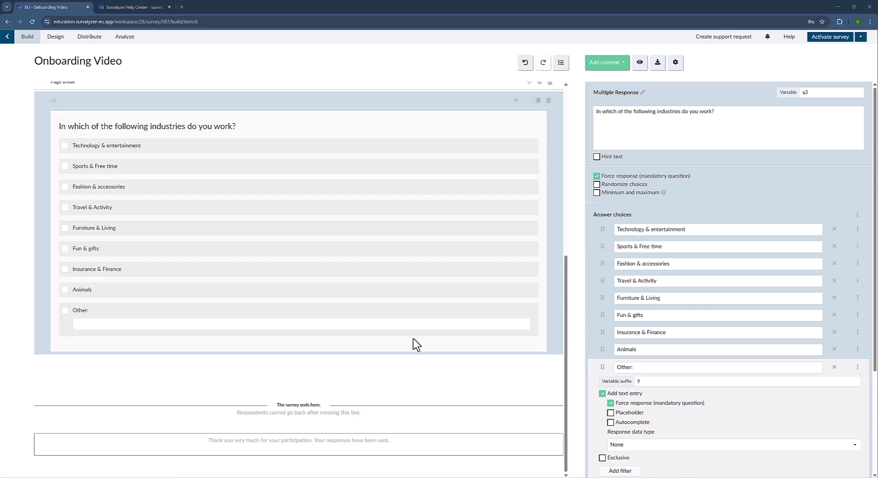
{"action": "left_click", "coordinate": [379, 290]}
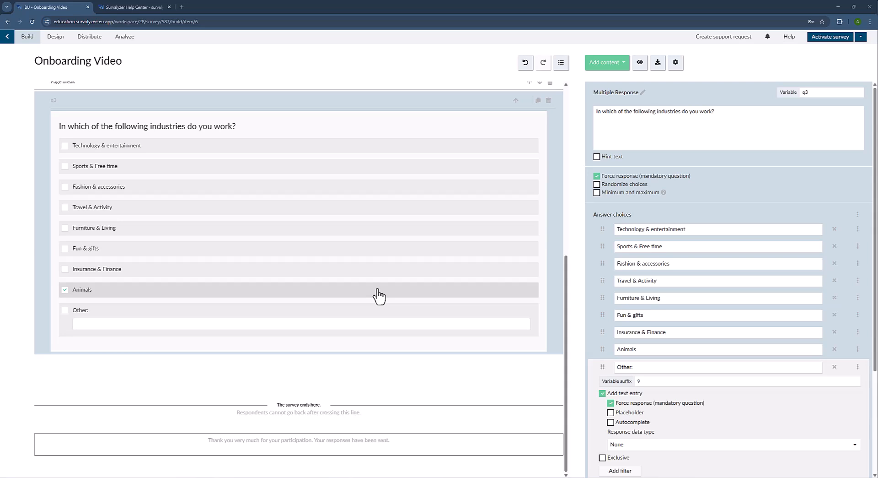
{"action": "left_click", "coordinate": [378, 290]}
Step: Check the instruction after Question 3 in the Word document and insert a page break below the industries question
{"action": "left_click", "coordinate": [366, 477]}
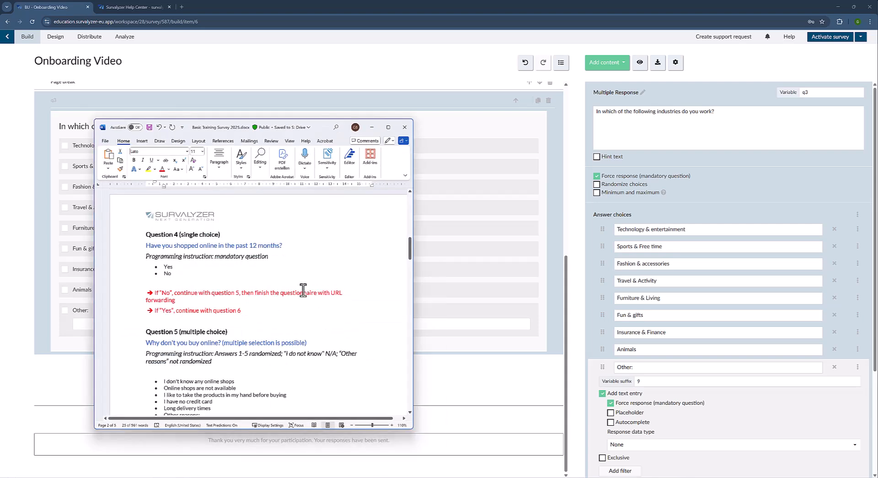
{"action": "scroll", "coordinate": [303, 290], "scroll_direction": "up", "scroll_amount": 5}
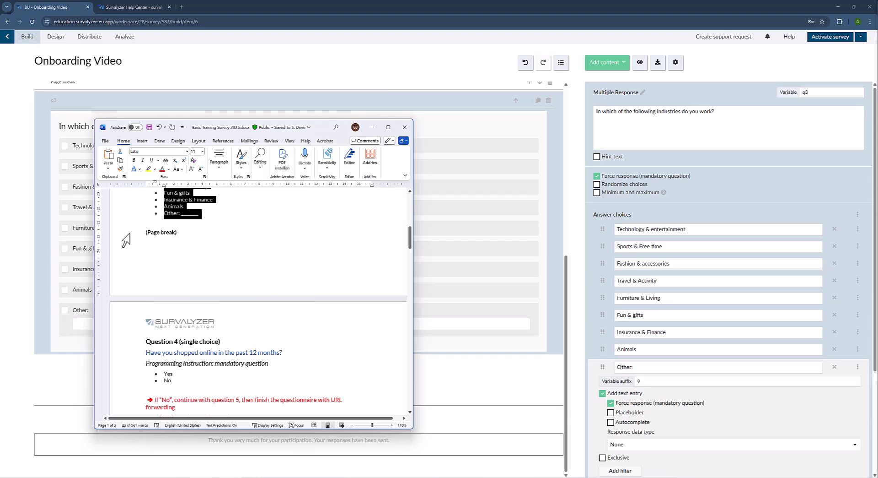
{"action": "left_click", "coordinate": [606, 64]}
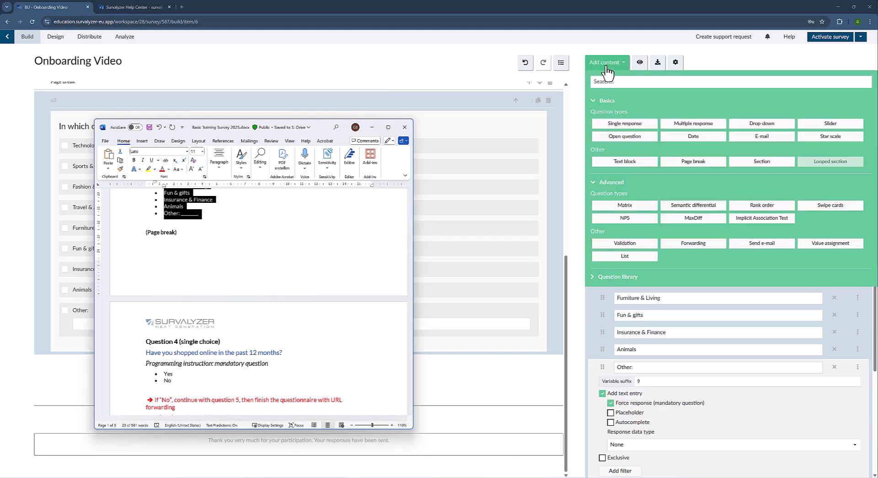
{"action": "left_click_drag", "start_coordinate": [693, 162], "coordinate": [443, 219]}
Step: Add a single response question below the page break with Question 4's text from the Word document, "Have you shopped online in the past 12 months?"
{"action": "key", "text": "alt+Tab"}
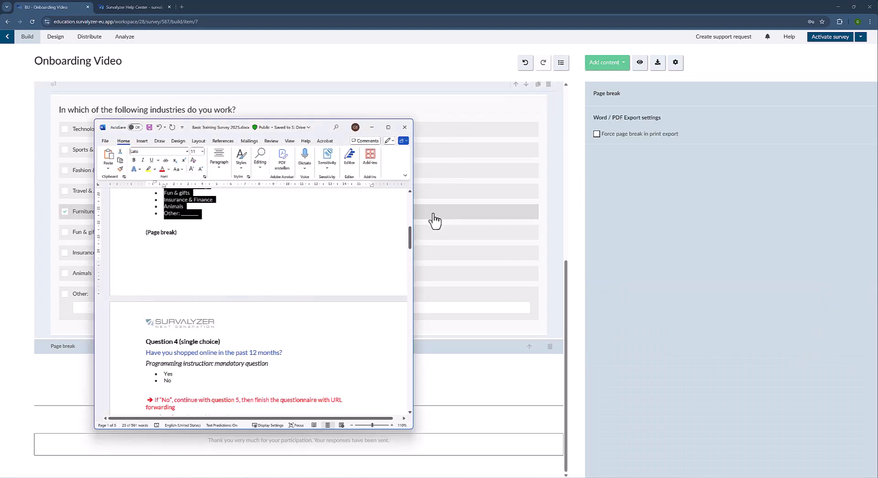
{"action": "scroll", "coordinate": [194, 292], "scroll_direction": "down", "scroll_amount": 3}
{"action": "scroll", "coordinate": [194, 292], "scroll_direction": "down", "scroll_amount": 1}
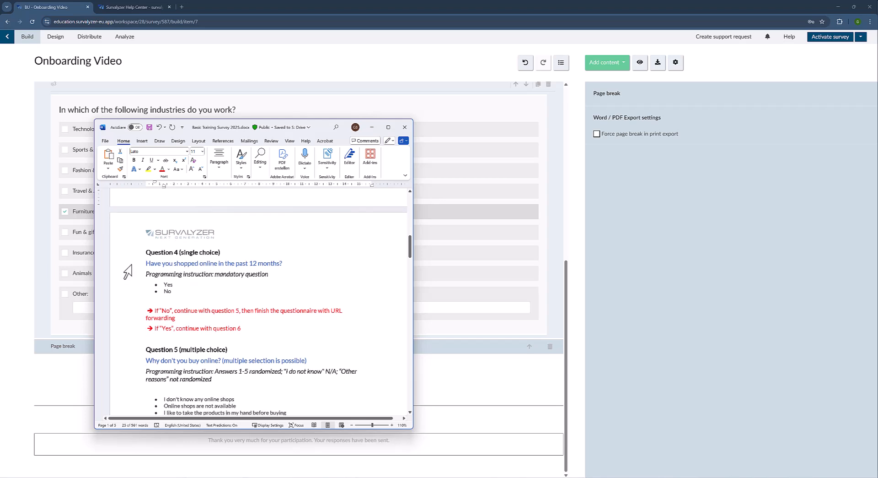
{"action": "left_click", "coordinate": [127, 266]}
{"action": "key", "text": "ctrl+c"}
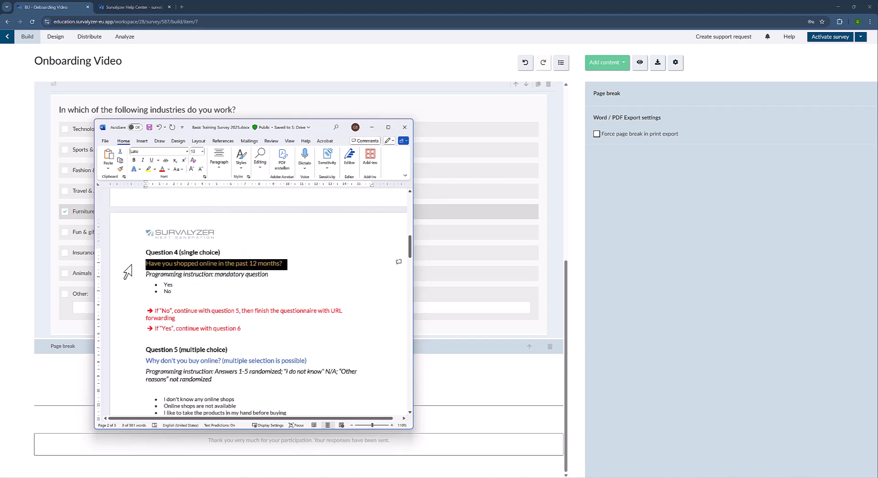
{"action": "key", "text": "alt+Tab"}
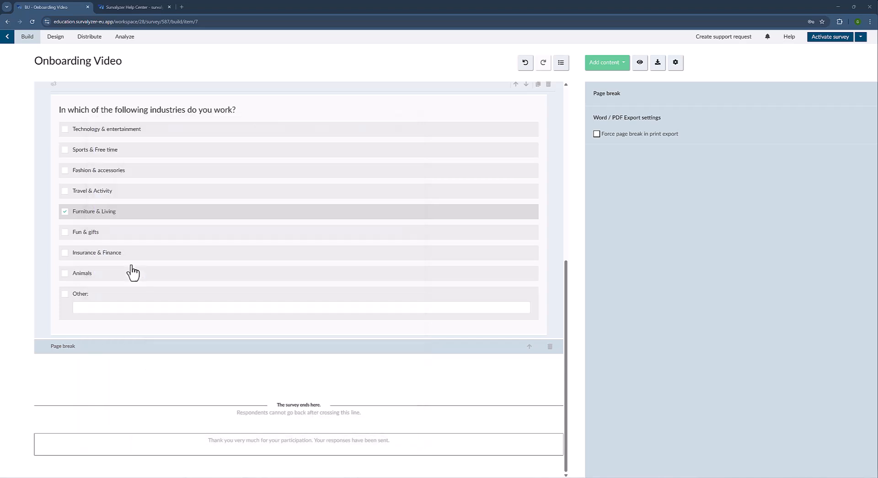
{"action": "left_click", "coordinate": [608, 64]}
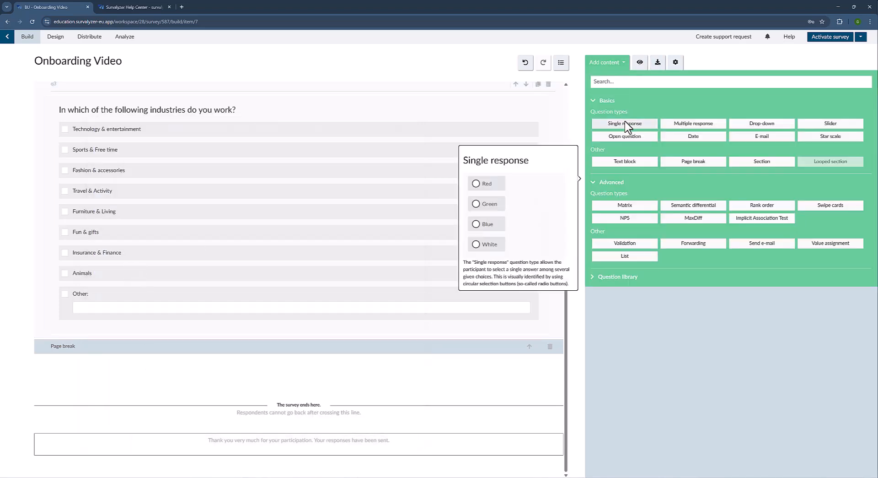
{"action": "left_click", "coordinate": [626, 124]}
{"action": "left_click", "coordinate": [631, 120]}
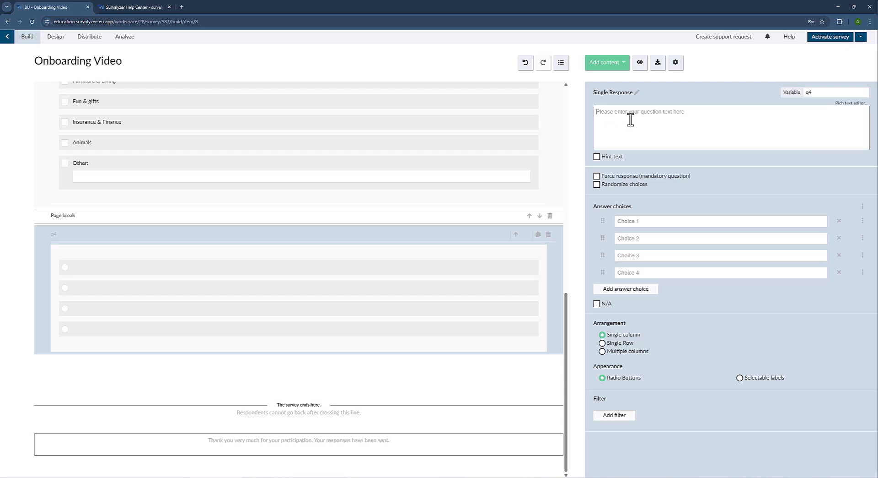
{"action": "key", "text": "ctrl+v"}
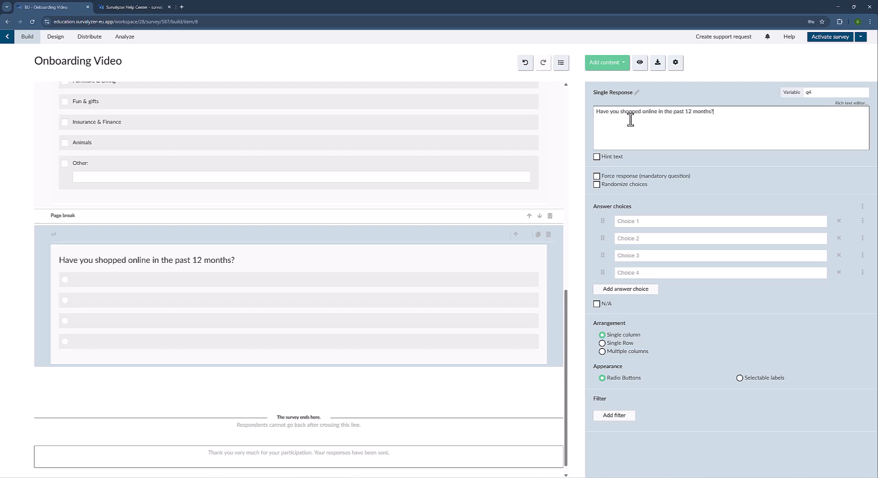
Step: Fill the question's answer choices with "Yes" and "No" from the Word document and remove the two empty choices
{"action": "key", "text": "alt+Tab"}
{"action": "left_click_drag", "start_coordinate": [177, 293], "coordinate": [166, 286]}
{"action": "key", "text": "ctrl+c"}
{"action": "key", "text": "alt+Tab"}
{"action": "left_click", "coordinate": [696, 221]}
{"action": "key", "text": "ctrl+v"}
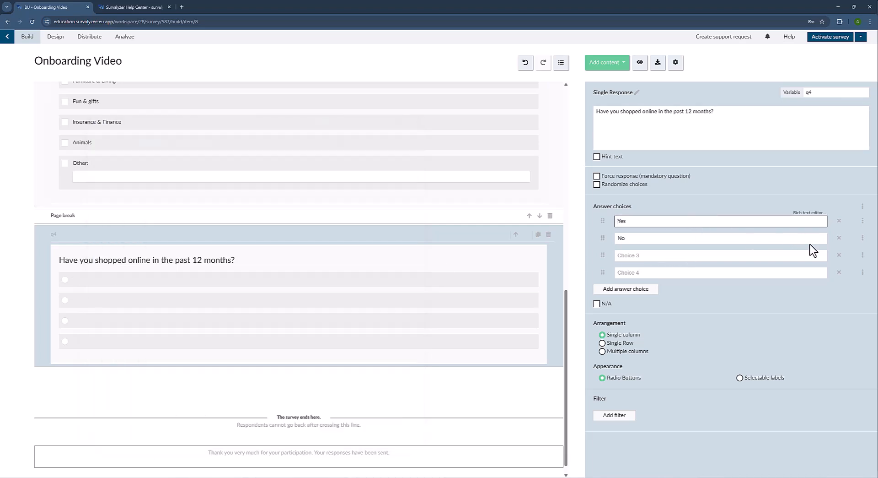
{"action": "left_click", "coordinate": [839, 255]}
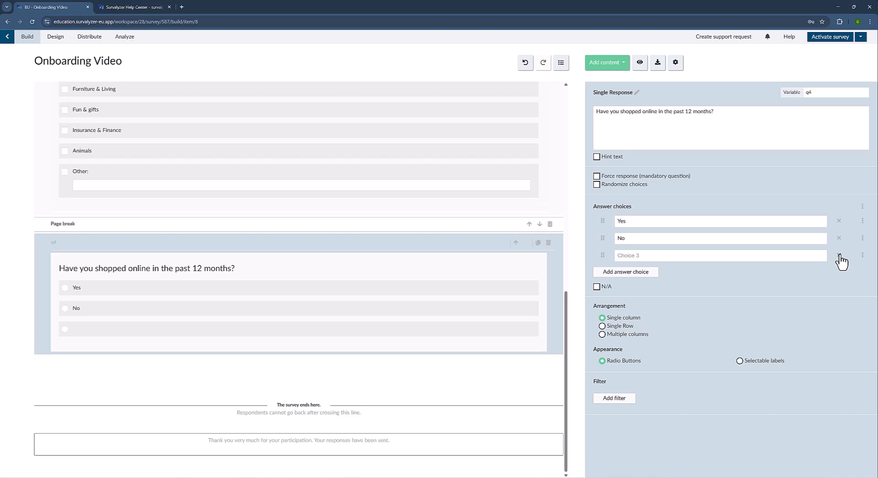
{"action": "left_click", "coordinate": [839, 255]}
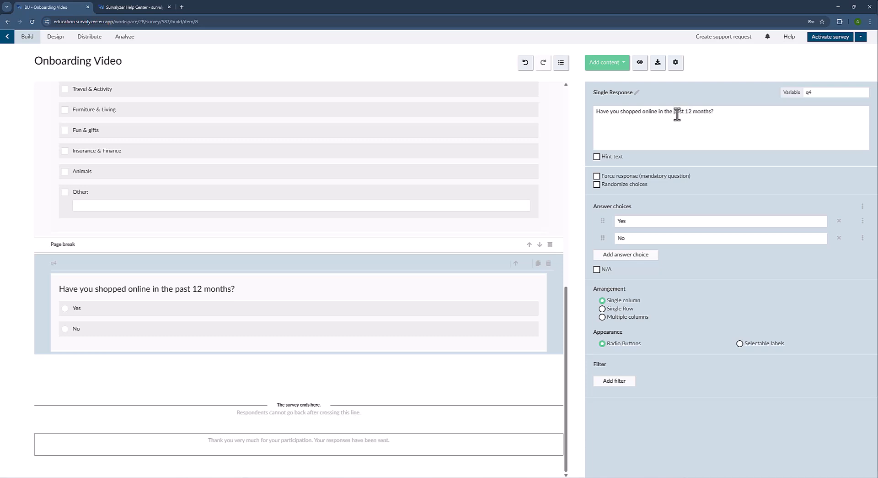
Step: Format the words "past 12 months" in the question text as bold and italic
{"action": "left_click_drag", "start_coordinate": [675, 114], "coordinate": [712, 114]}
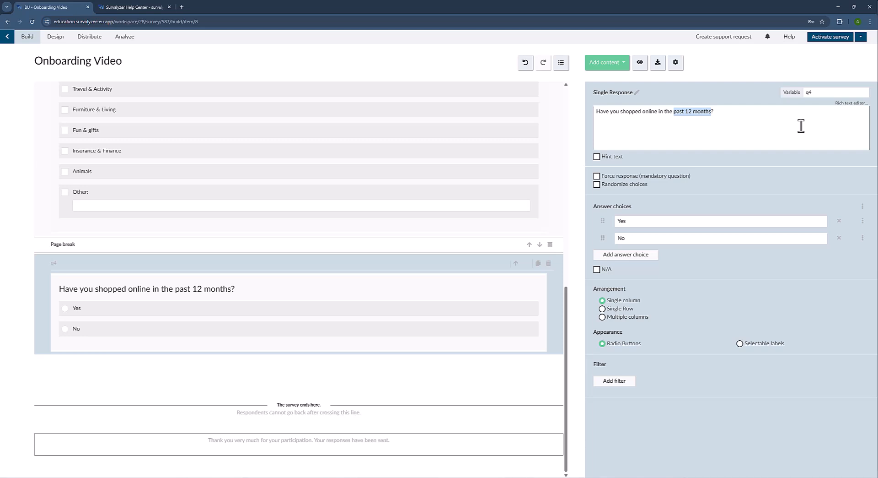
{"action": "key", "text": "ctrl+b"}
{"action": "key", "text": "ctrl+i"}
{"action": "left_click", "coordinate": [712, 224]}
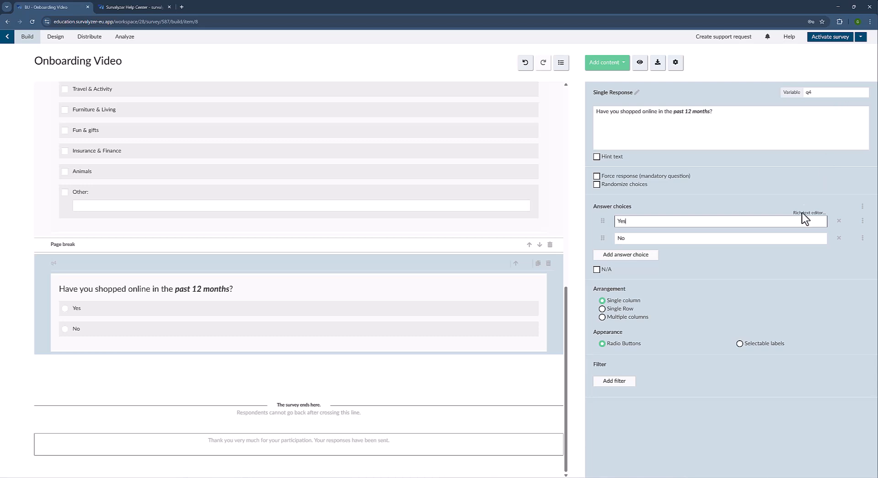
Step: View the formatting options in the rich text editor of the question text and close it without saving
{"action": "left_click", "coordinate": [759, 117]}
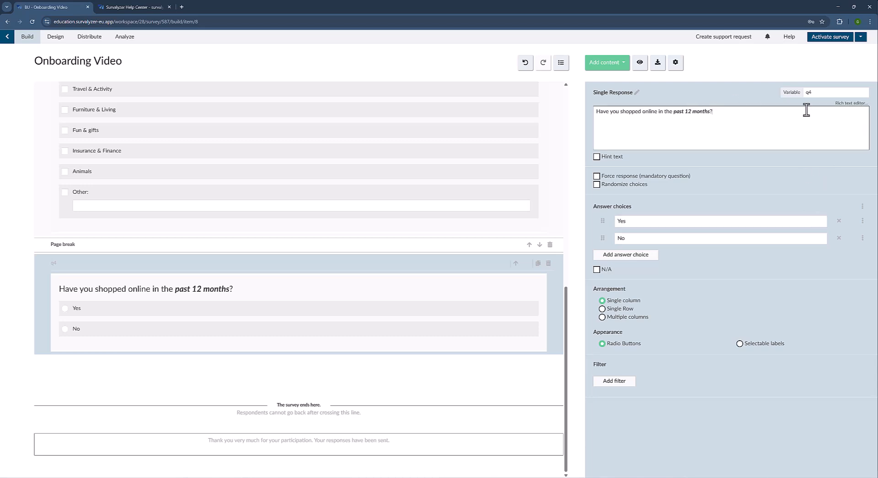
{"action": "left_click", "coordinate": [850, 103]}
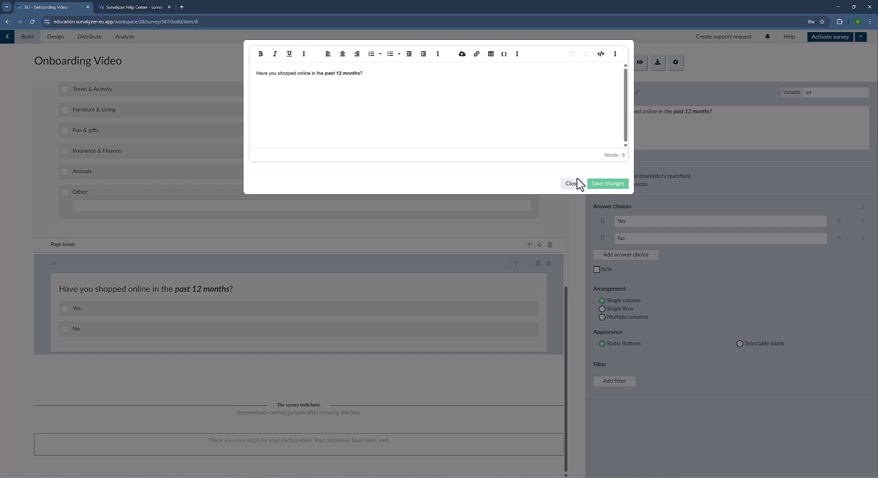
{"action": "left_click", "coordinate": [572, 183]}
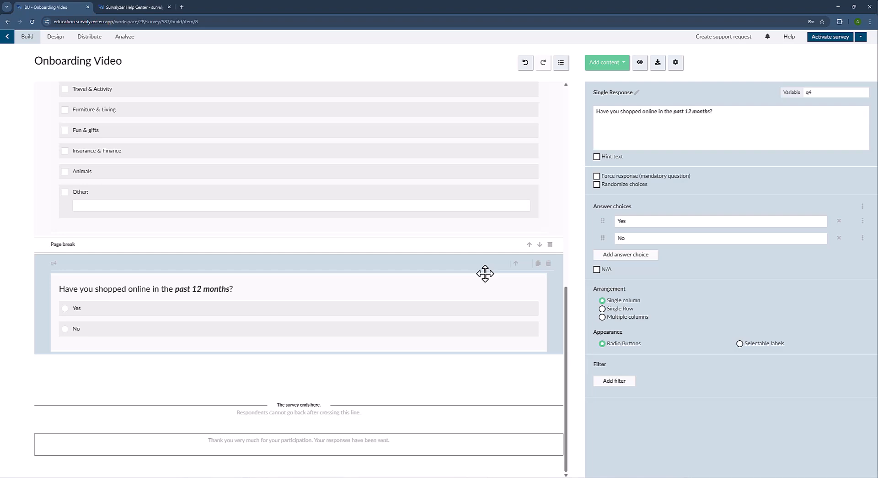
Step: Add a multiple response question with Question 5's text from the Word document, "Why don't you buy online? (multiple selection is possible)"
{"action": "key", "text": "alt+Tab"}
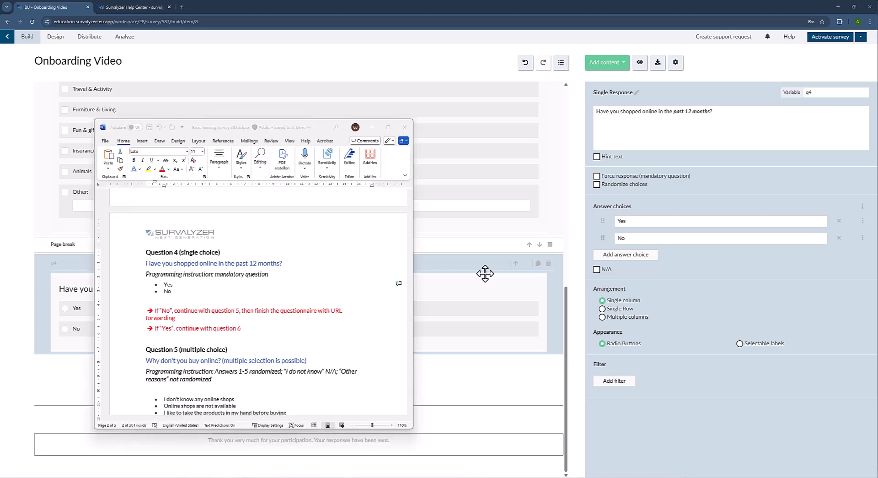
{"action": "scroll", "coordinate": [271, 293], "scroll_direction": "down", "scroll_amount": 1}
{"action": "scroll", "coordinate": [272, 294], "scroll_direction": "down", "scroll_amount": 1}
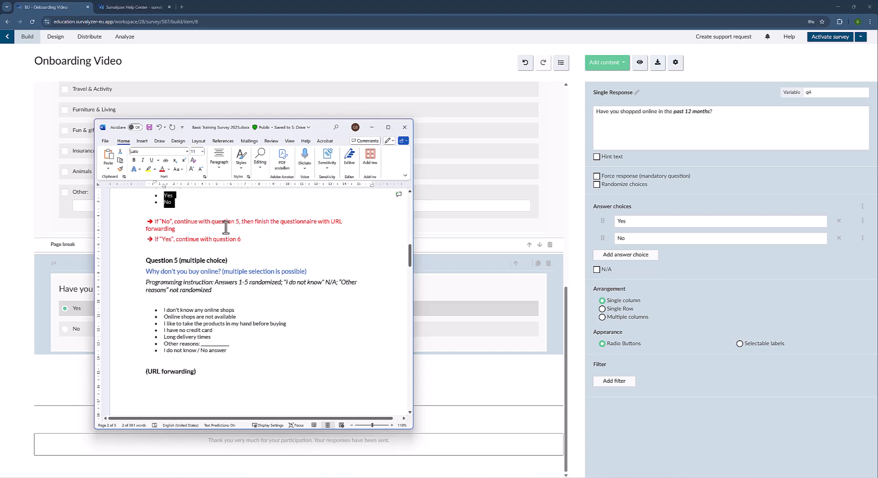
{"action": "left_click", "coordinate": [134, 273]}
{"action": "key", "text": "ctrl+c"}
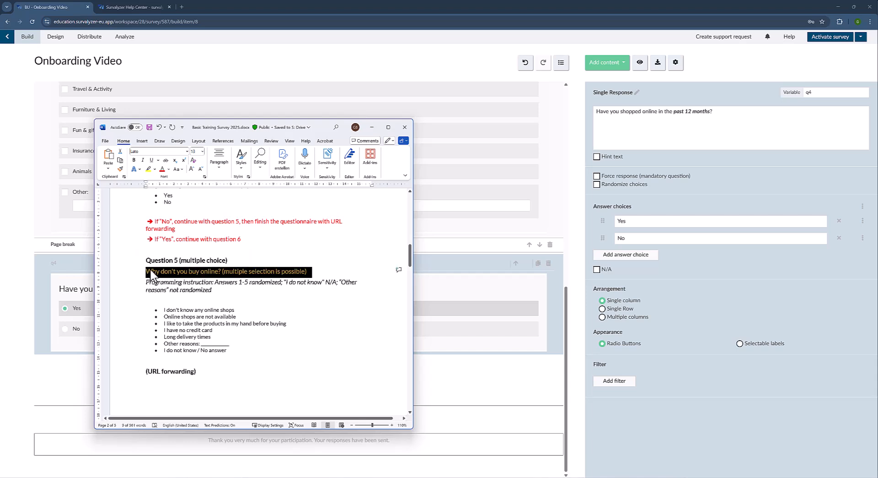
{"action": "left_click", "coordinate": [616, 63]}
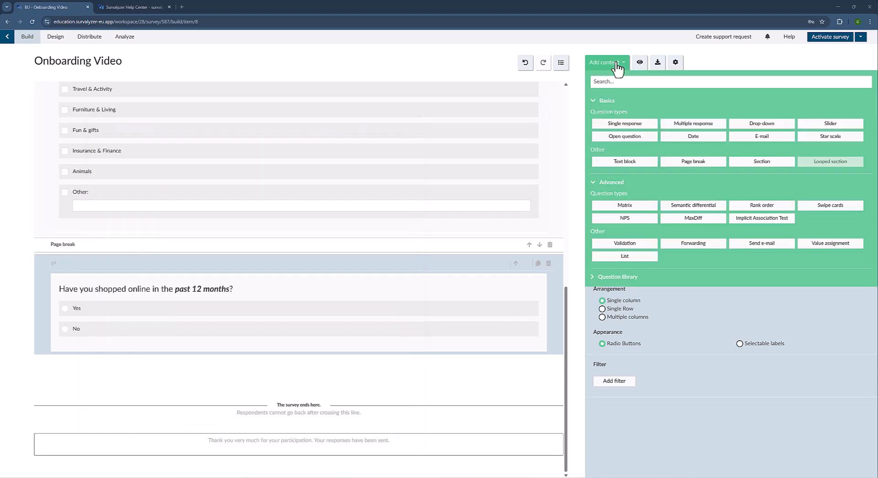
{"action": "left_click", "coordinate": [712, 123]}
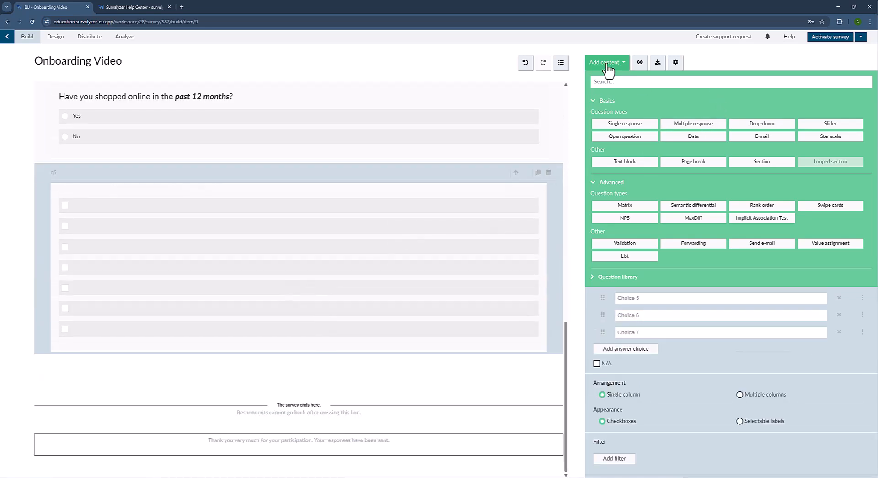
{"action": "left_click", "coordinate": [604, 119]}
{"action": "key", "text": "ctrl+v"}
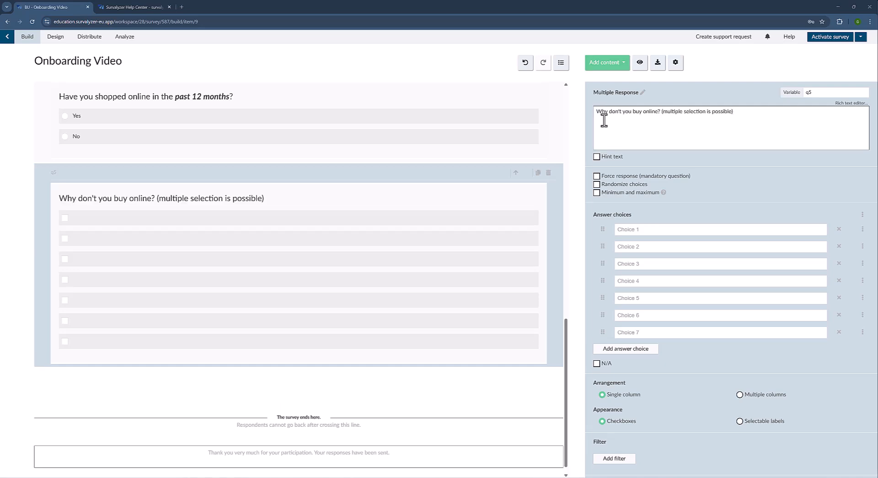
Step: Fill the seven answer choices with Question 5's list from the Word document, from "I don't know any online shops" to "I do not know / No answer"
{"action": "key", "text": "alt+Tab"}
{"action": "left_click_drag", "start_coordinate": [164, 309], "coordinate": [238, 350]}
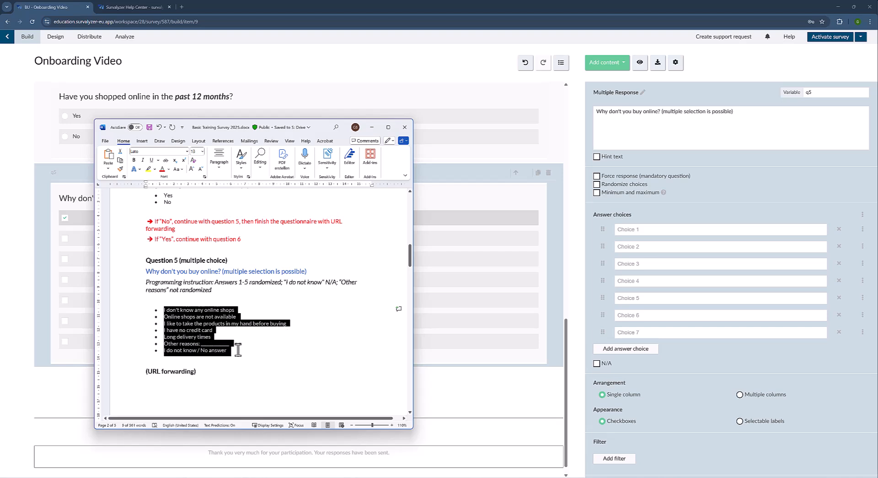
{"action": "left_click", "coordinate": [637, 229]}
{"action": "type", "text": "I don't know any online shops Online shops are not available I like to take the products in my hand before buying I have no credit card Long delivery times Other reasons: ____________ I do not know / No answer"}
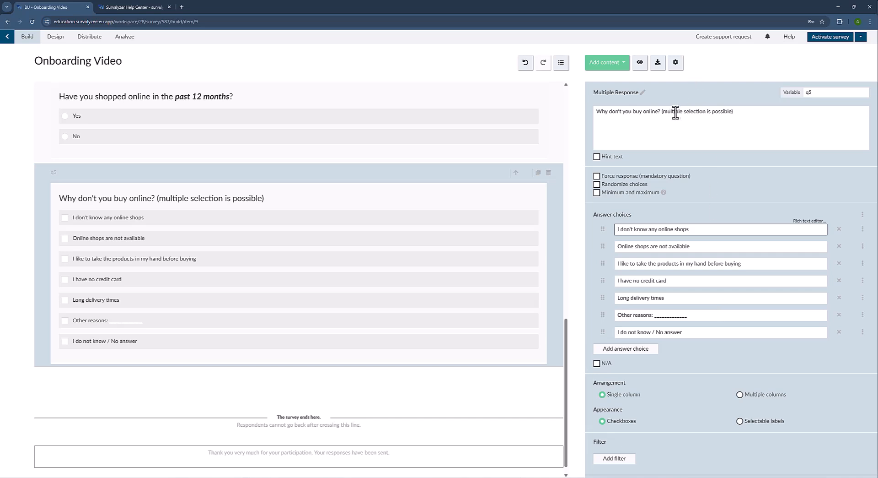
Step: Enable the hint text and move "(multiple selection is possible)" from the question text into it
{"action": "left_click_drag", "start_coordinate": [662, 111], "coordinate": [737, 114]}
{"action": "key", "text": "ctrl+c"}
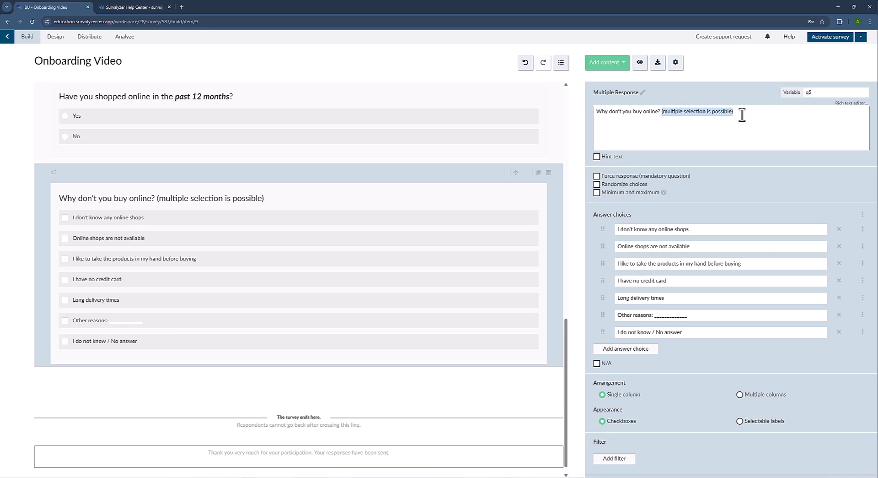
{"action": "key", "text": "BackSpace"}
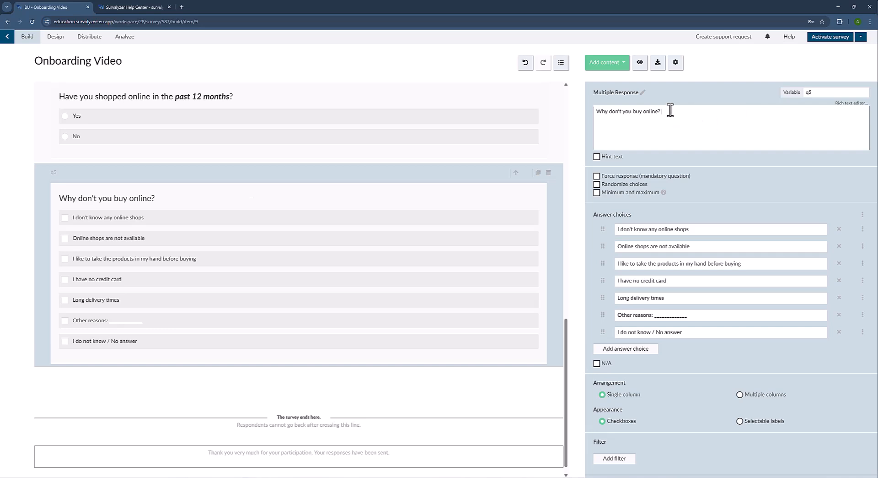
{"action": "left_click", "coordinate": [615, 158]}
{"action": "left_click", "coordinate": [623, 174]}
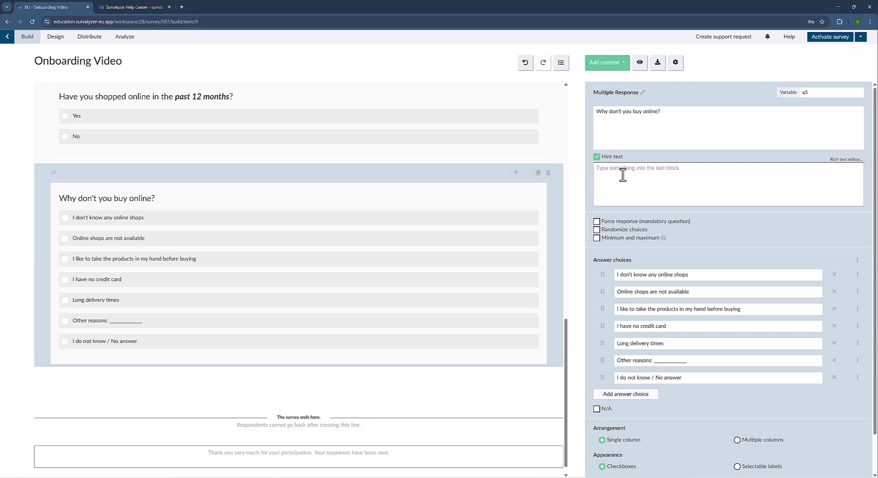
{"action": "key", "text": "ctrl+v"}
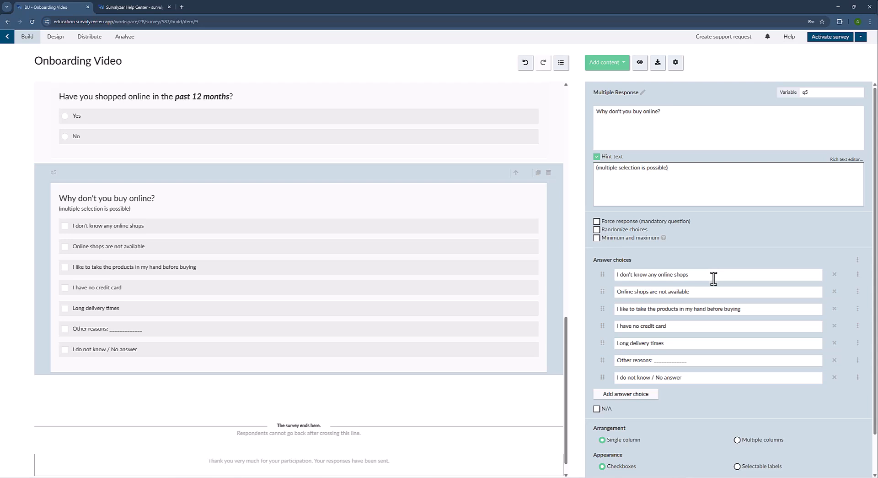
Step: Delete the underscores after the "Other reasons:" answer choice and add a text entry to it
{"action": "left_click_drag", "start_coordinate": [697, 362], "coordinate": [655, 362]}
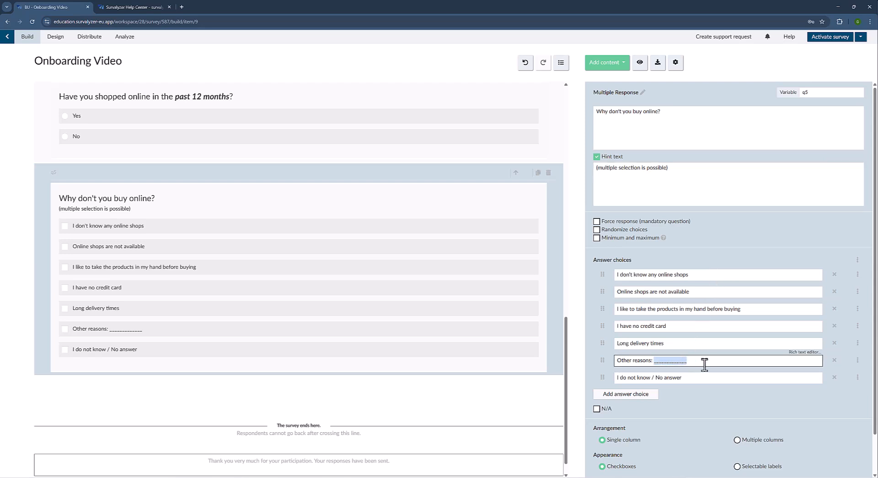
{"action": "key", "text": "BackSpace"}
{"action": "left_click", "coordinate": [858, 360]}
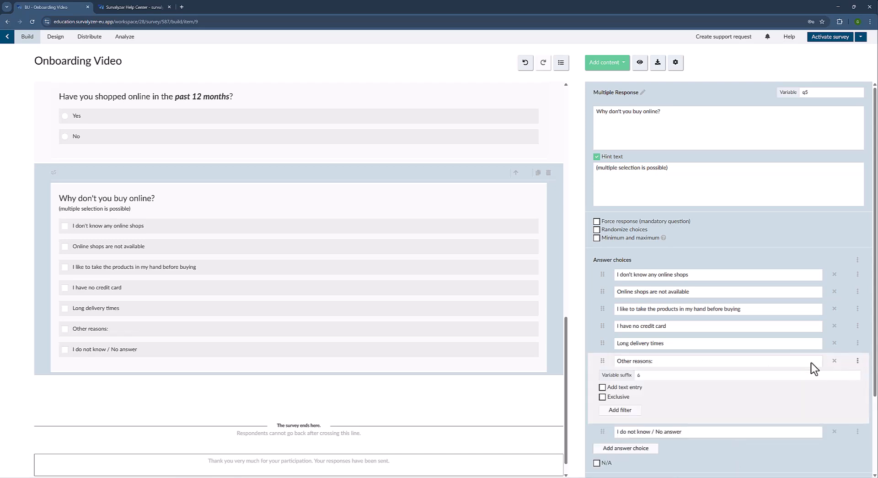
{"action": "left_click", "coordinate": [625, 388]}
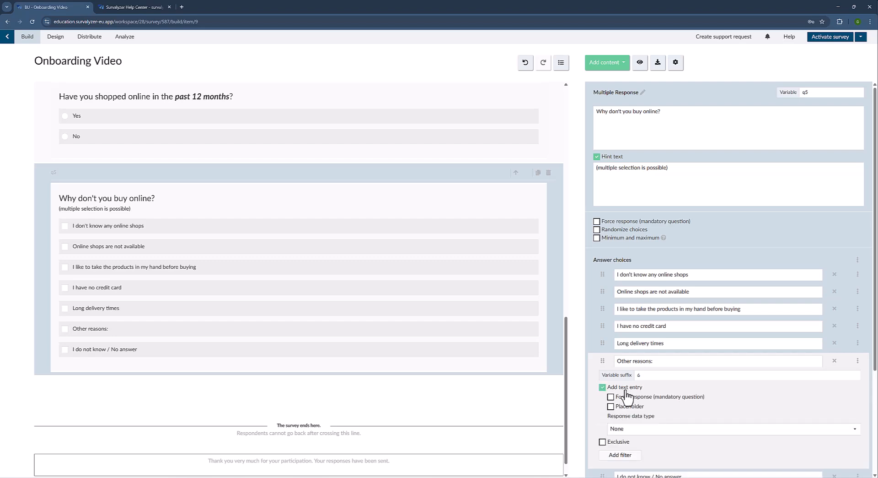
Step: Check Question 5's programming instruction in Word, enable the N/A option, and move the "I do not know / No answer" label from the seventh choice into it
{"action": "scroll", "coordinate": [696, 387], "scroll_direction": "down", "scroll_amount": 3}
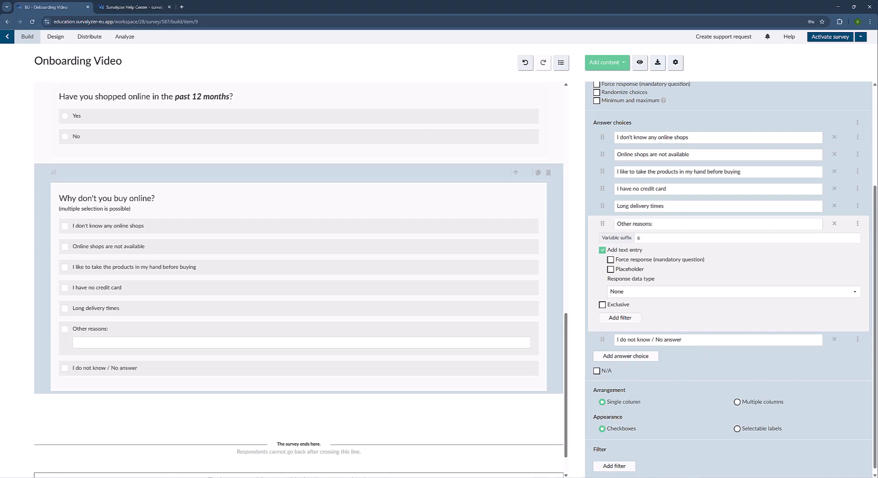
{"action": "left_click", "coordinate": [526, 477]}
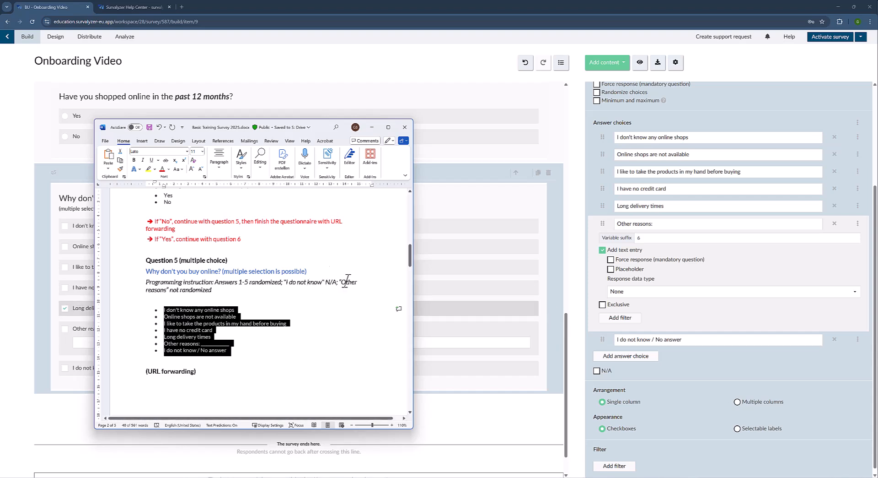
{"action": "left_click", "coordinate": [597, 370]}
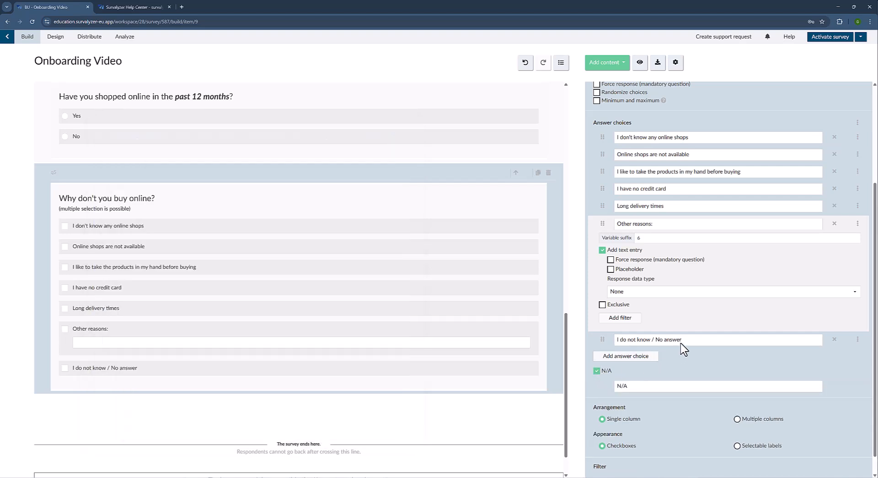
{"action": "left_click_drag", "start_coordinate": [690, 339], "coordinate": [615, 348]}
{"action": "key", "text": "ctrl+c"}
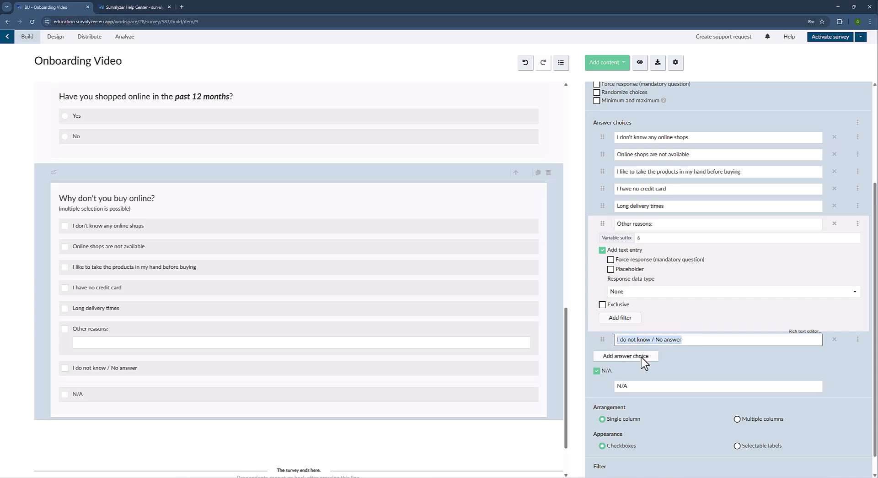
{"action": "key", "text": "BackSpace"}
{"action": "left_click_drag", "start_coordinate": [637, 392], "coordinate": [599, 393]}
{"action": "key", "text": "ctrl+v"}
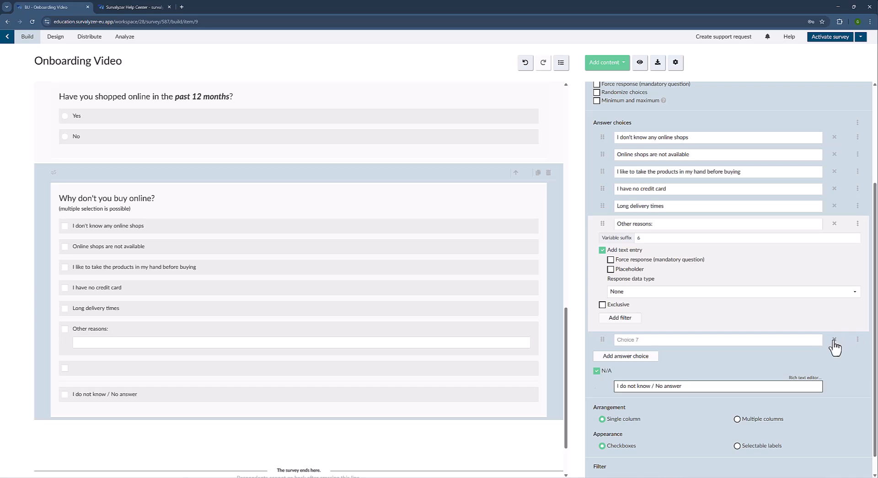
Step: Delete the empty seventh answer choice from "Why don't you buy online?" and make the question mandatory
{"action": "left_click", "coordinate": [834, 340]}
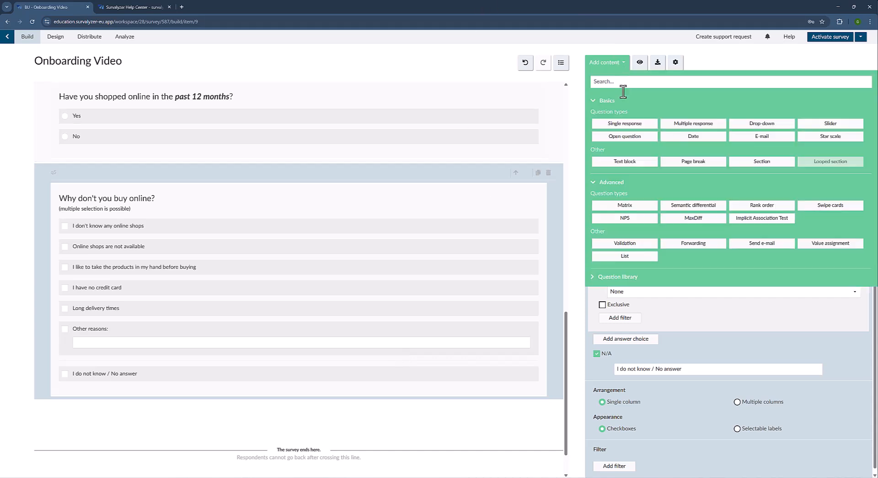
{"action": "left_click", "coordinate": [596, 84]}
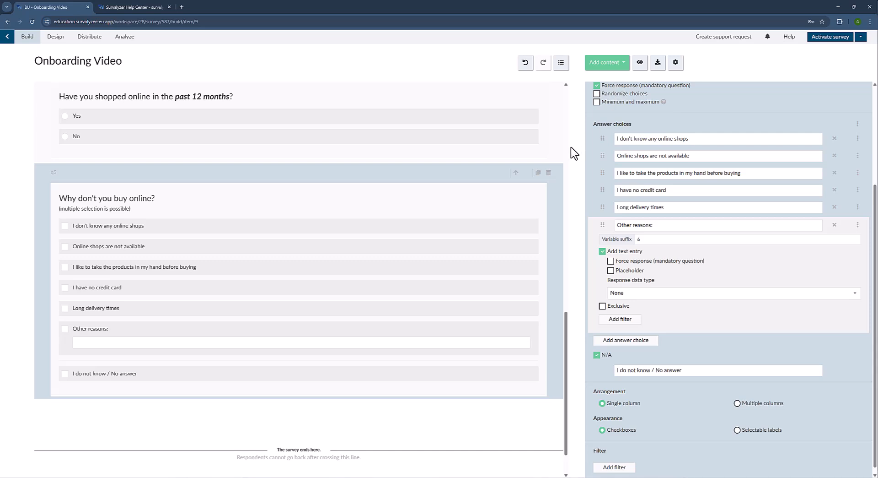
{"action": "left_click", "coordinate": [110, 376]}
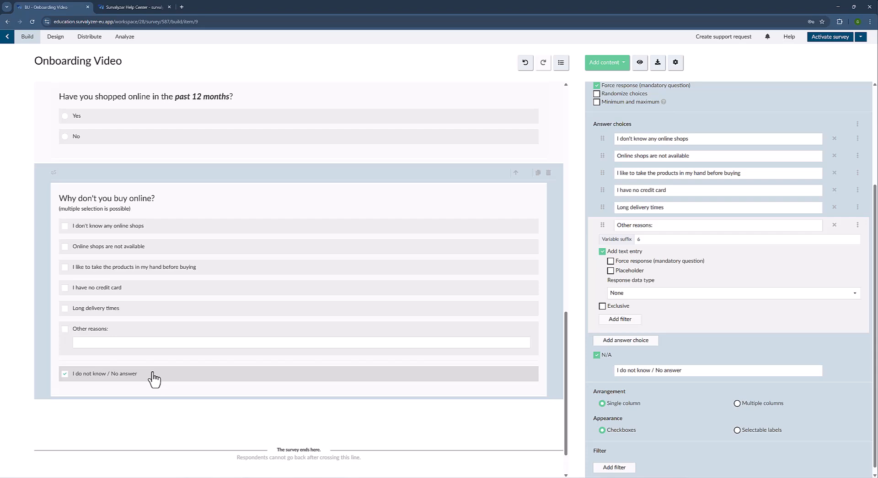
Step: Recheck Question 5's programming instruction in Word, randomize its choices, and exclude "Other reasons:" from the randomization
{"action": "key", "text": "alt+Tab"}
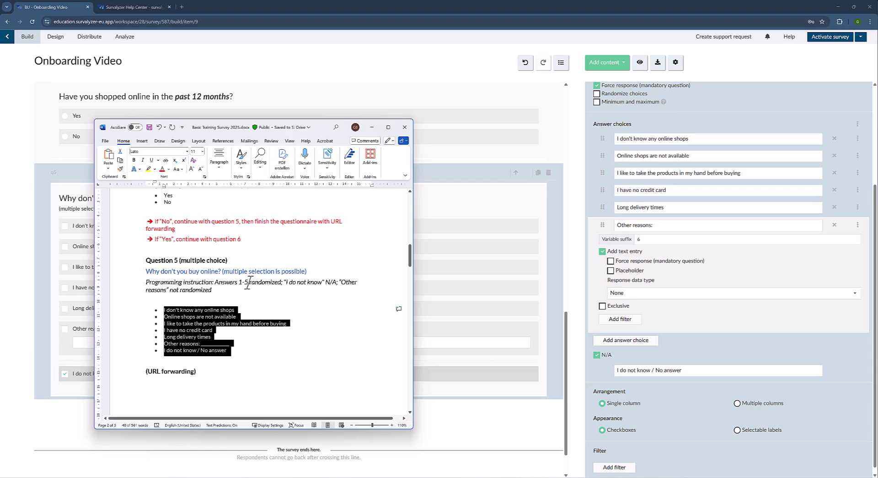
{"action": "key", "text": "alt+Tab"}
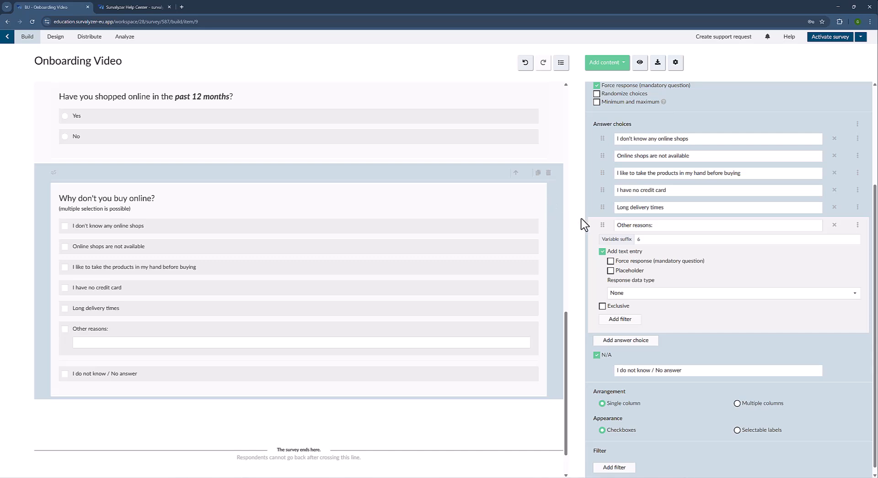
{"action": "scroll", "coordinate": [668, 171], "scroll_direction": "up", "scroll_amount": 1}
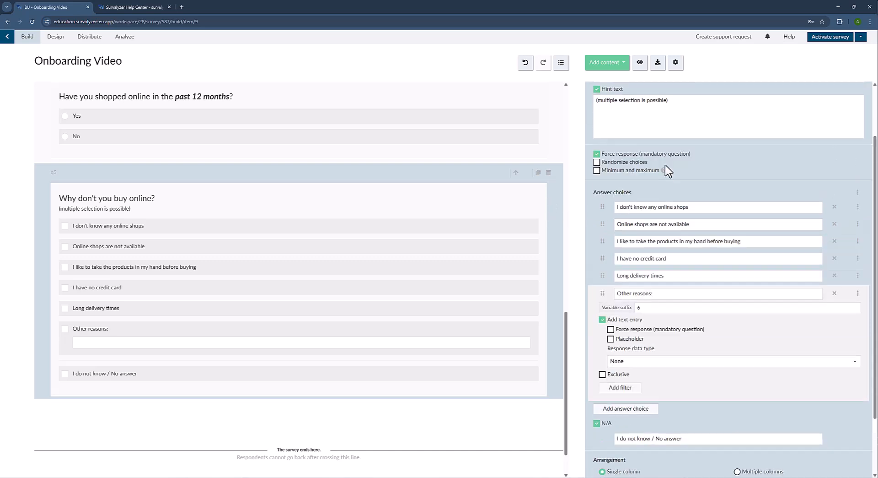
{"action": "left_click", "coordinate": [627, 164]}
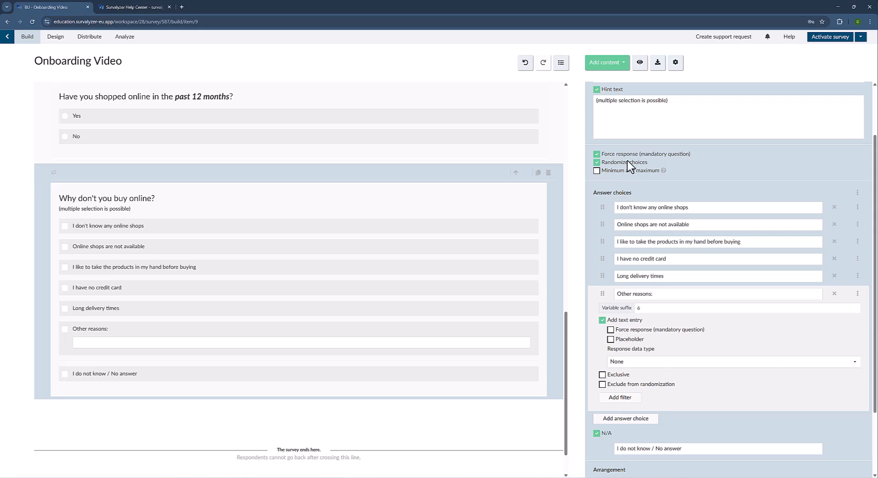
{"action": "left_click", "coordinate": [622, 162]}
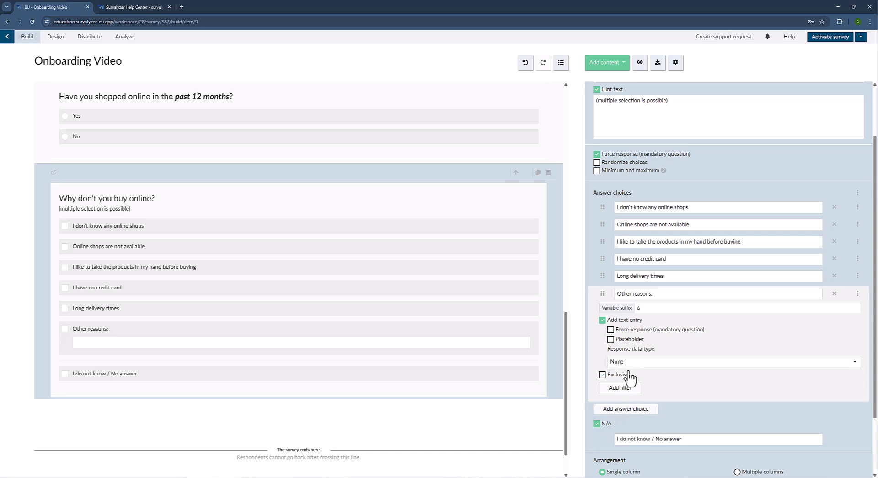
{"action": "left_click", "coordinate": [623, 165]}
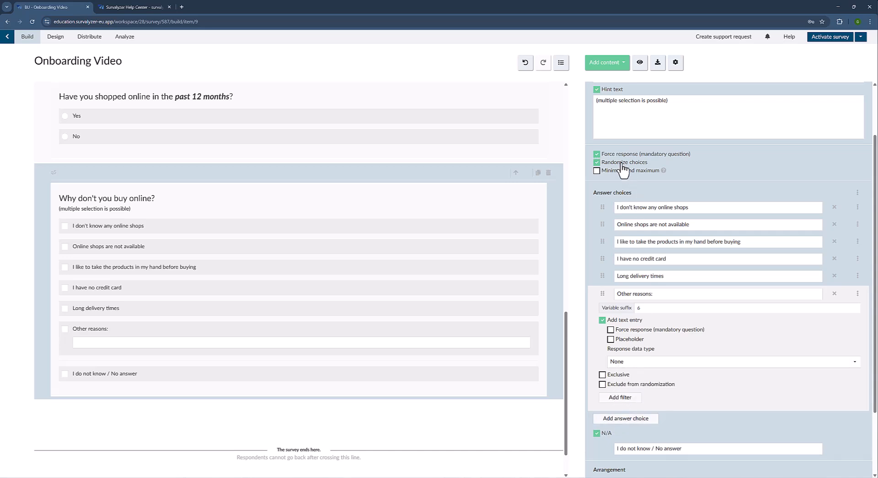
{"action": "left_click", "coordinate": [653, 385]}
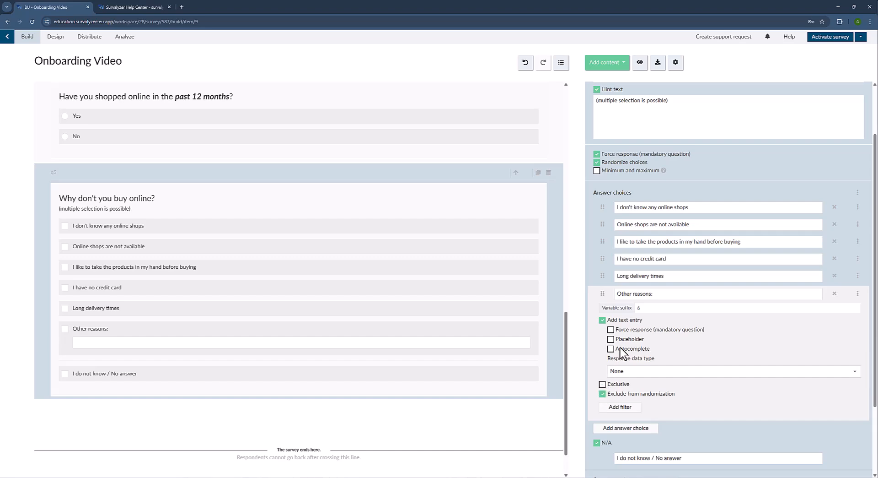
{"action": "scroll", "coordinate": [622, 354], "scroll_direction": "up", "scroll_amount": 2}
{"action": "scroll", "coordinate": [623, 354], "scroll_direction": "down", "scroll_amount": 2}
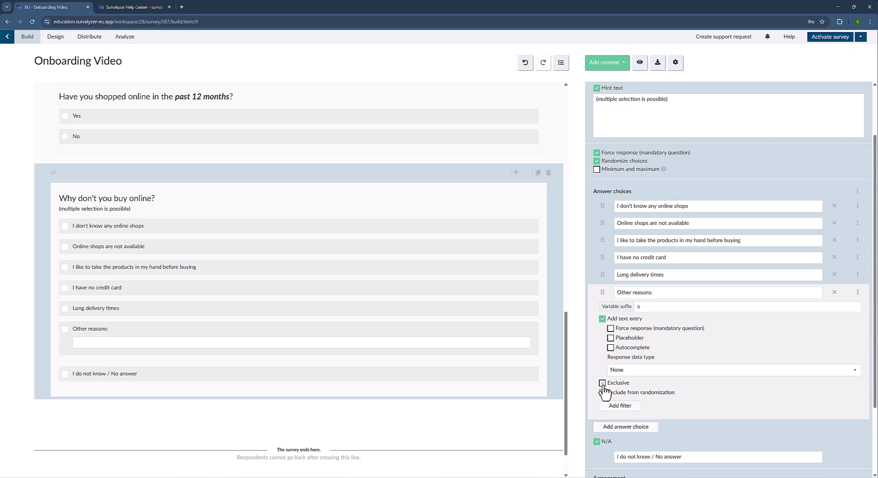
Step: Check the routing rules between Questions 4 and 5 in the Word document and collapse the "Other reasons:" choice settings
{"action": "left_click", "coordinate": [370, 251]}
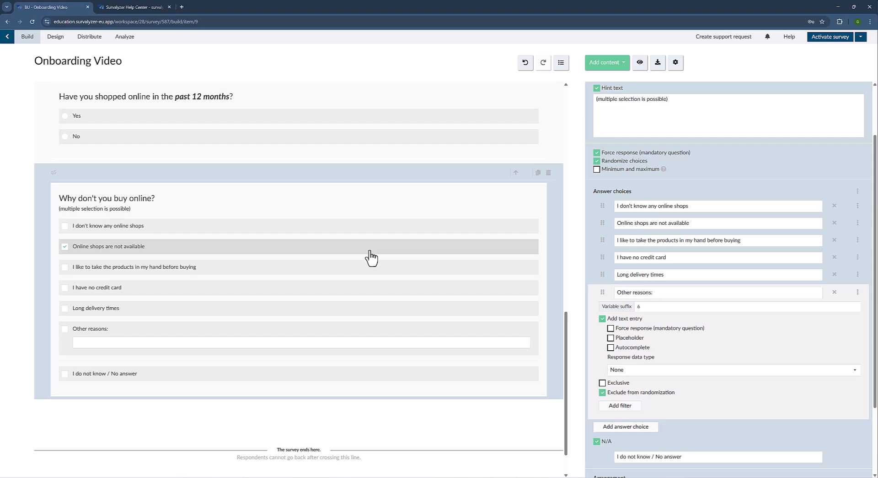
{"action": "key", "text": "alt+Tab"}
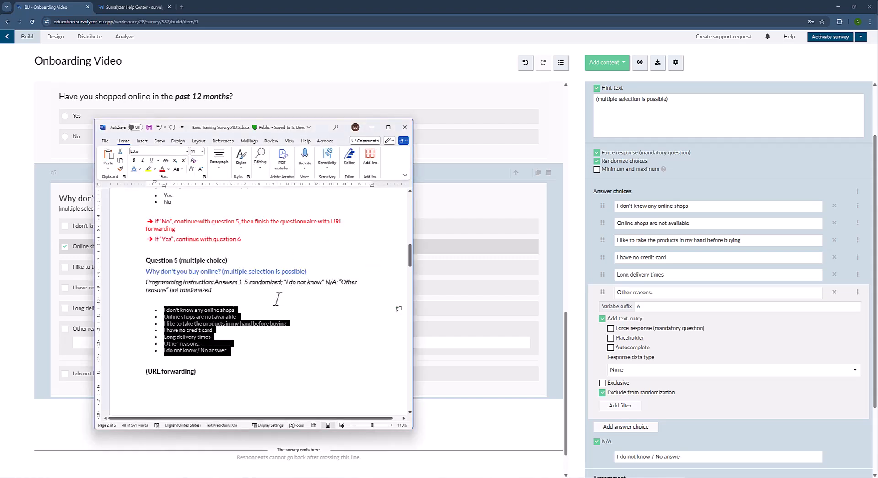
{"action": "scroll", "coordinate": [277, 298], "scroll_direction": "up", "scroll_amount": 2}
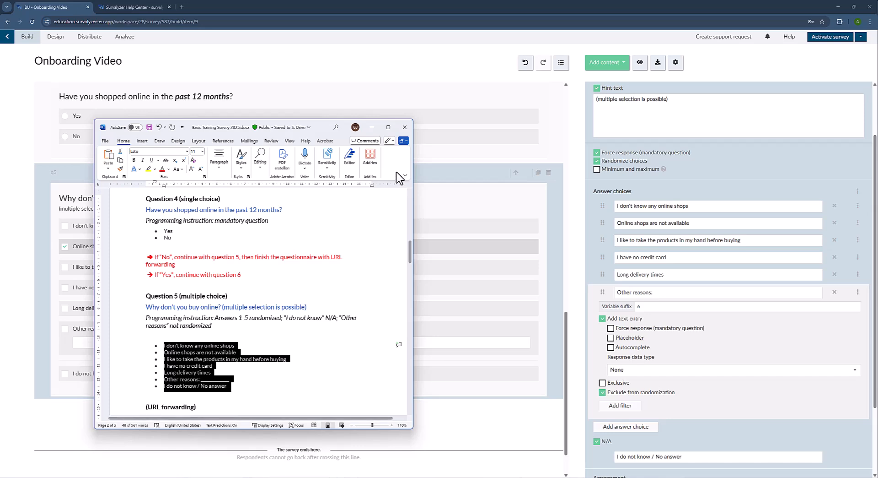
{"action": "left_click", "coordinate": [444, 176]}
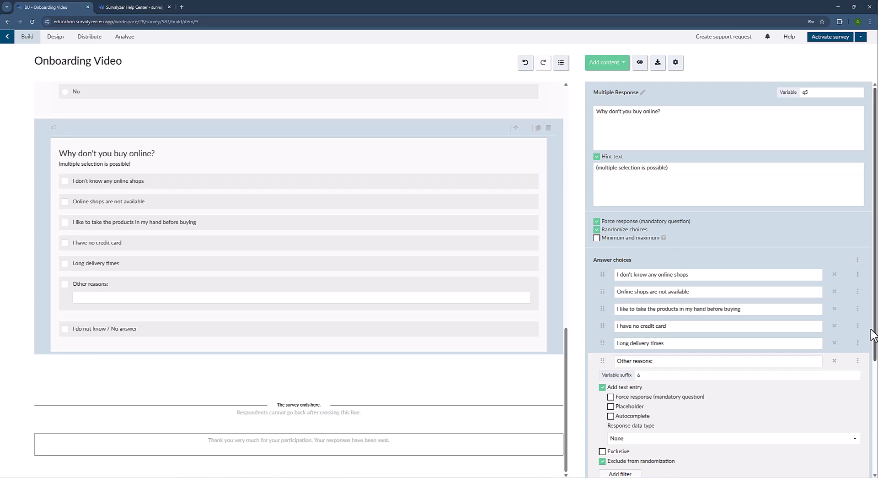
{"action": "left_click", "coordinate": [857, 362]}
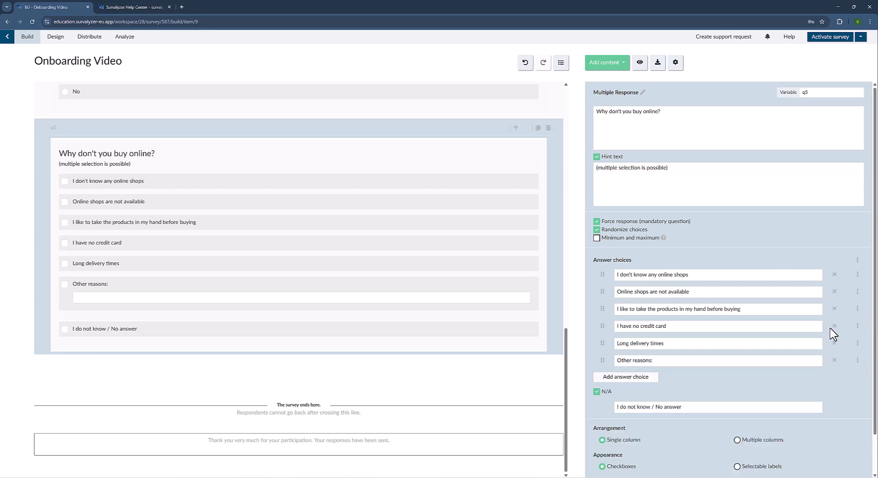
Step: Add a filter to q5 that shows the element based on question q4, "Have you shopped online in the past 12 months?"
{"action": "scroll", "coordinate": [833, 333], "scroll_direction": "down", "scroll_amount": 1}
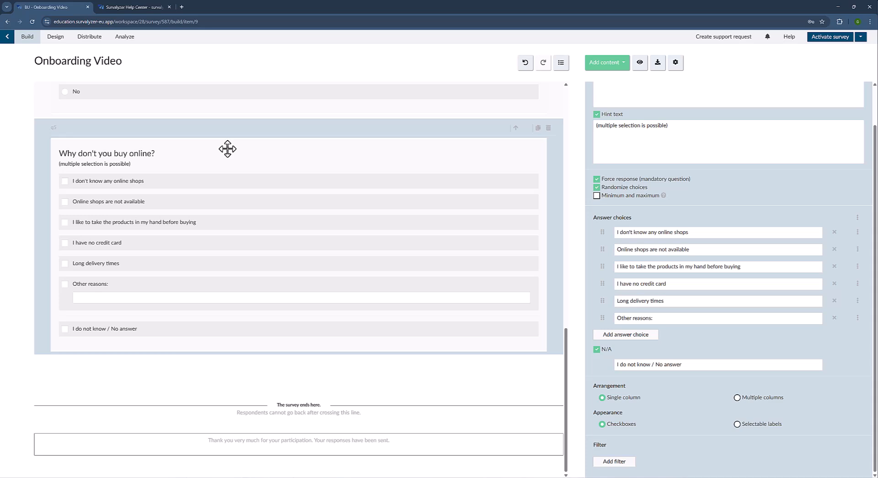
{"action": "scroll", "coordinate": [238, 154], "scroll_direction": "up", "scroll_amount": 2}
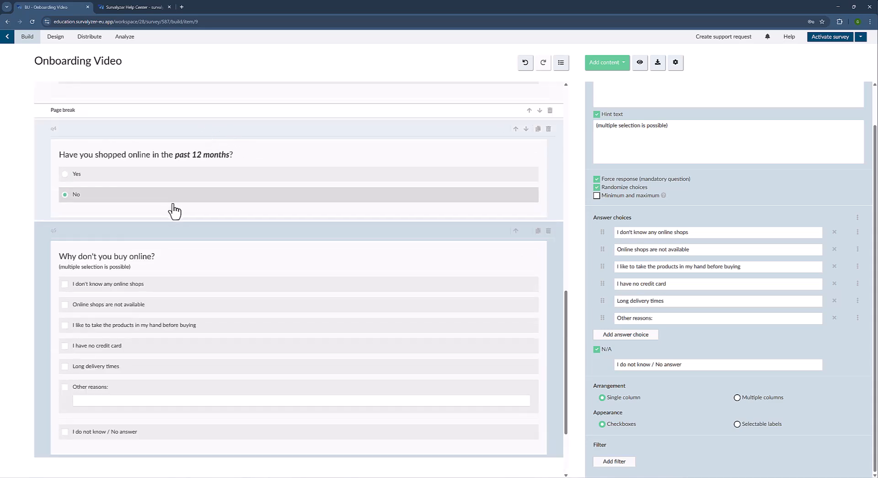
{"action": "left_click", "coordinate": [361, 289]}
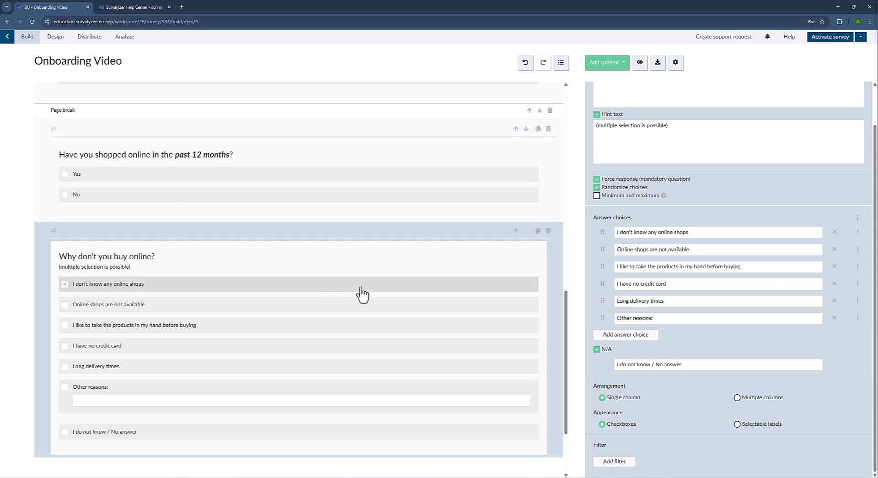
{"action": "left_click", "coordinate": [361, 287]}
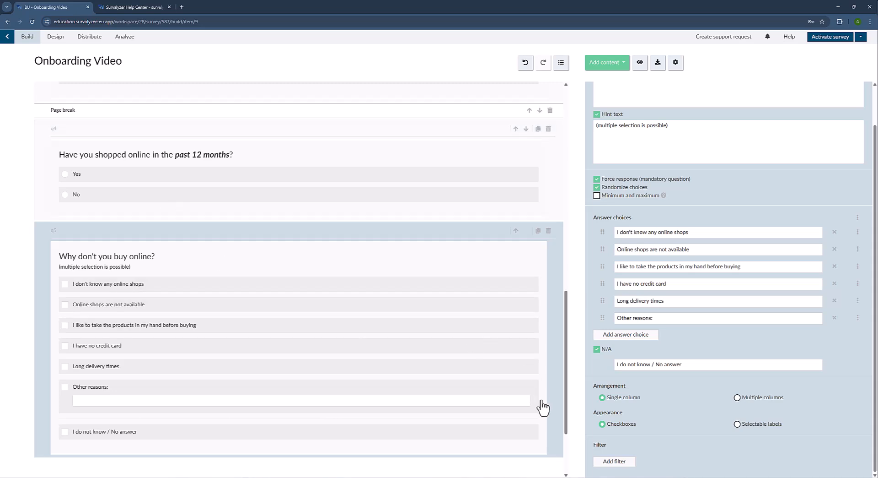
{"action": "left_click", "coordinate": [622, 462]}
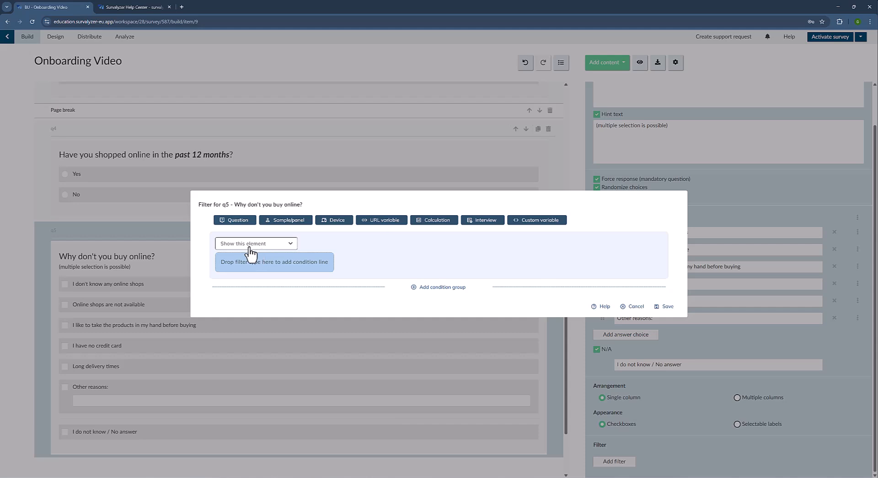
{"action": "left_click", "coordinate": [281, 261]}
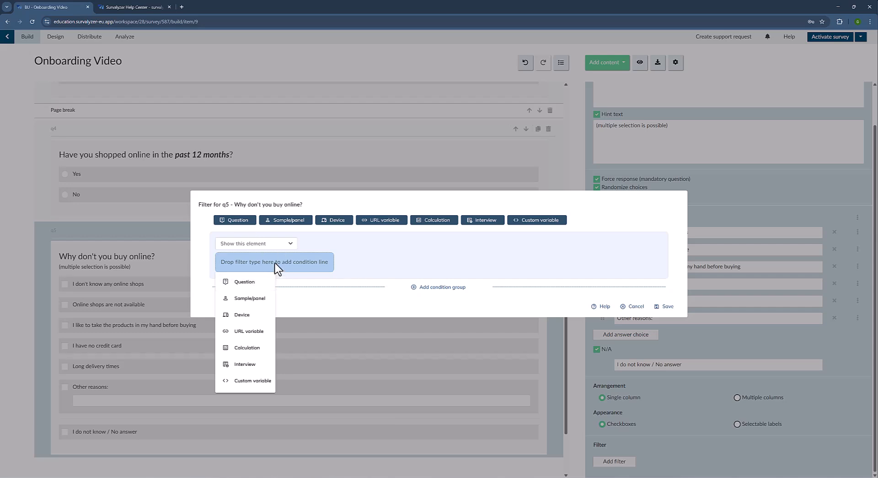
{"action": "left_click", "coordinate": [249, 282]}
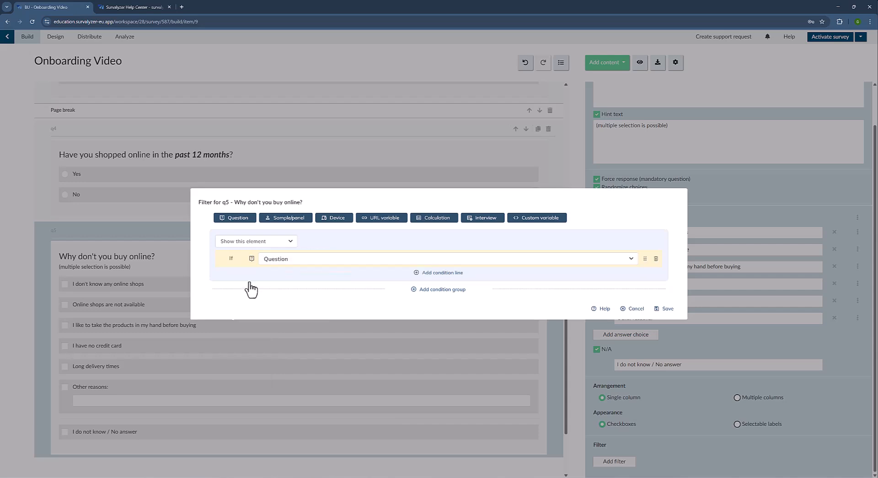
{"action": "left_click", "coordinate": [307, 262]}
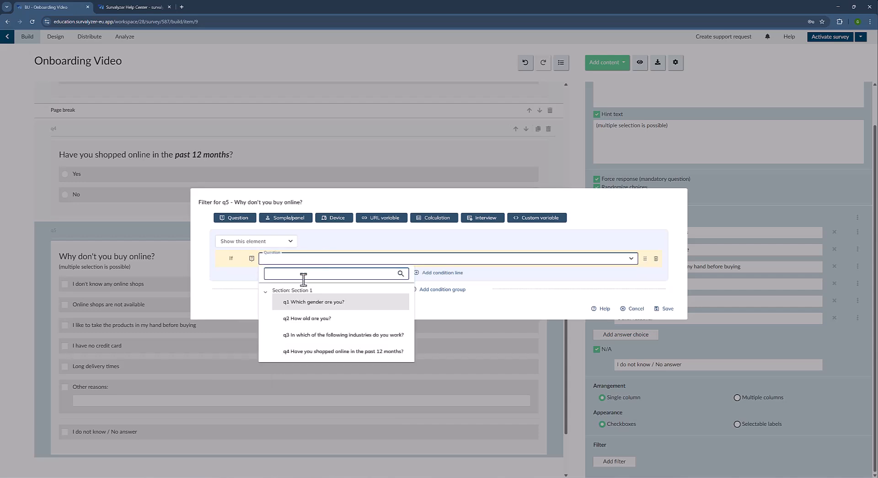
{"action": "left_click", "coordinate": [322, 353]}
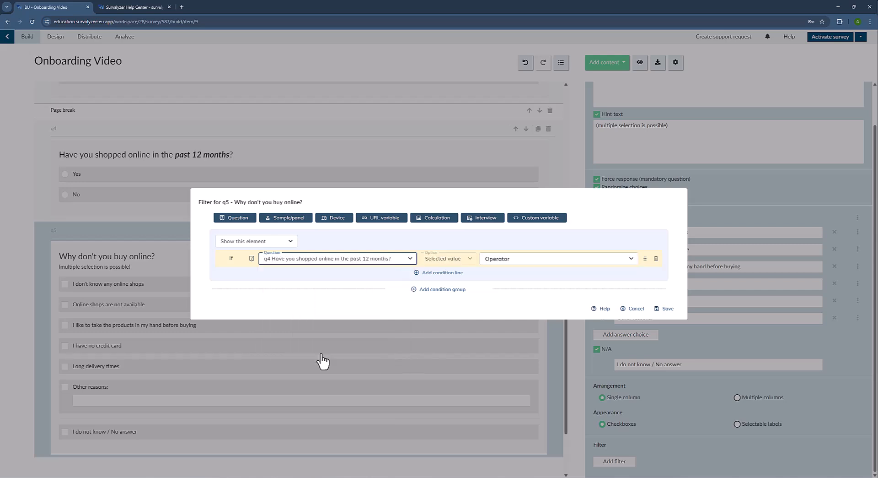
Step: Set the filter condition to "is equal to" "2 - No" and save the filter
{"action": "left_click", "coordinate": [513, 264]}
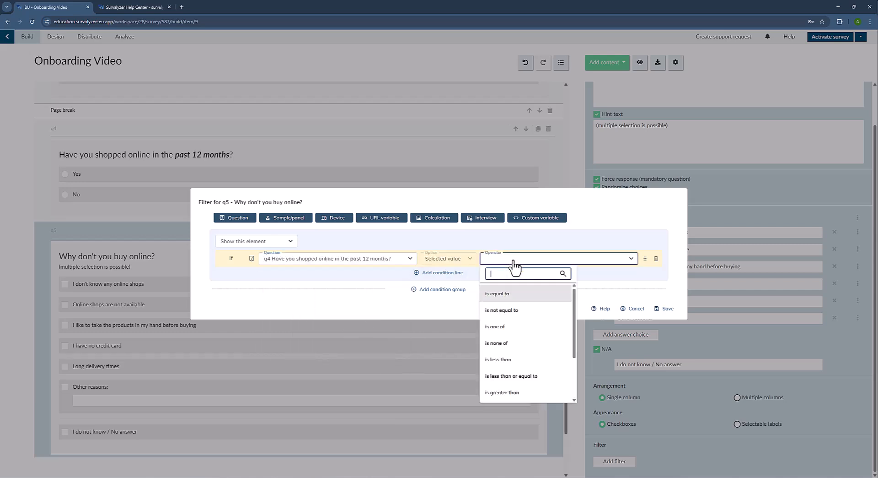
{"action": "left_click", "coordinate": [506, 298]}
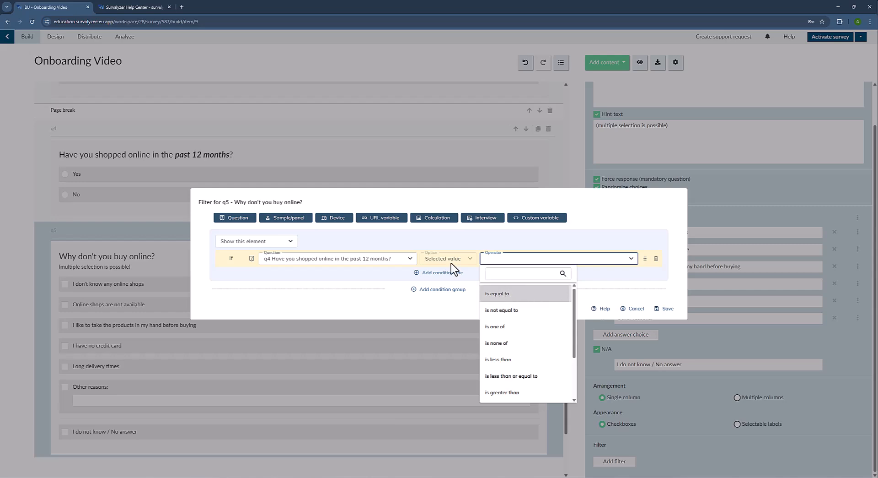
{"action": "left_click", "coordinate": [527, 259]}
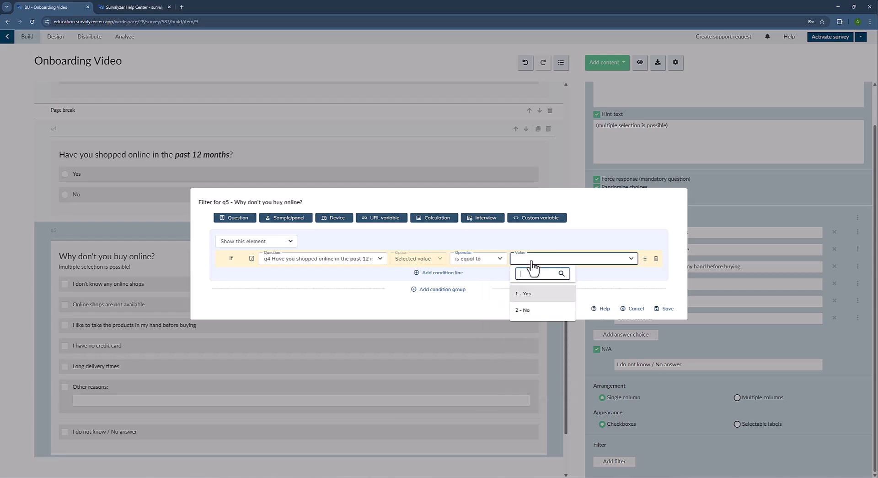
{"action": "left_click", "coordinate": [527, 311]}
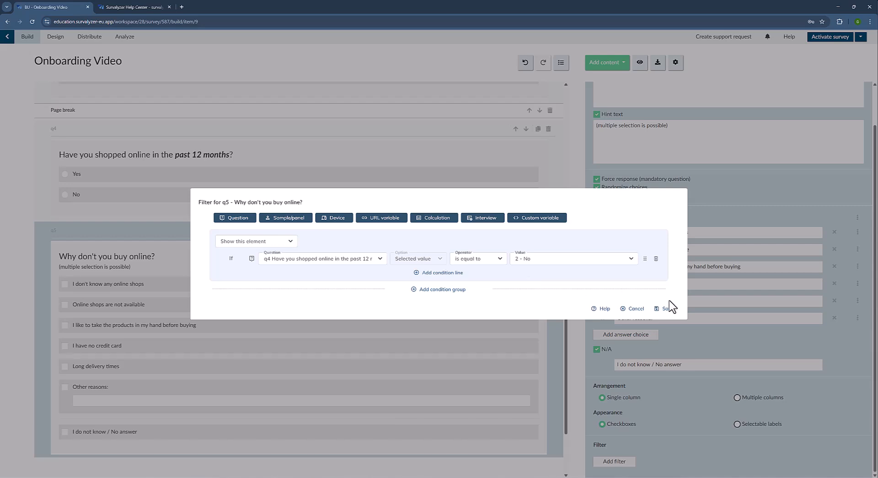
{"action": "left_click", "coordinate": [670, 311]}
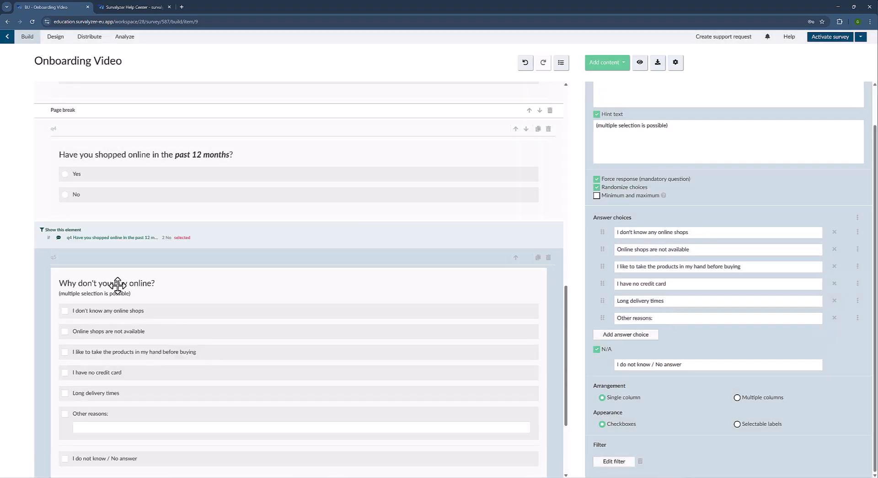
{"action": "scroll", "coordinate": [110, 266], "scroll_direction": "down", "scroll_amount": 1}
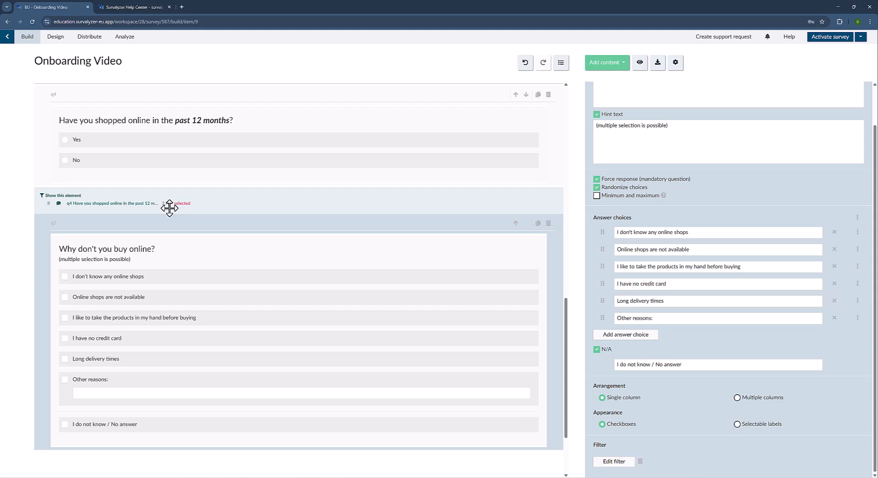
Step: Open the survey preview, read the test link notice and welcome text, and advance to the gender and age questions
{"action": "left_click", "coordinate": [640, 63]}
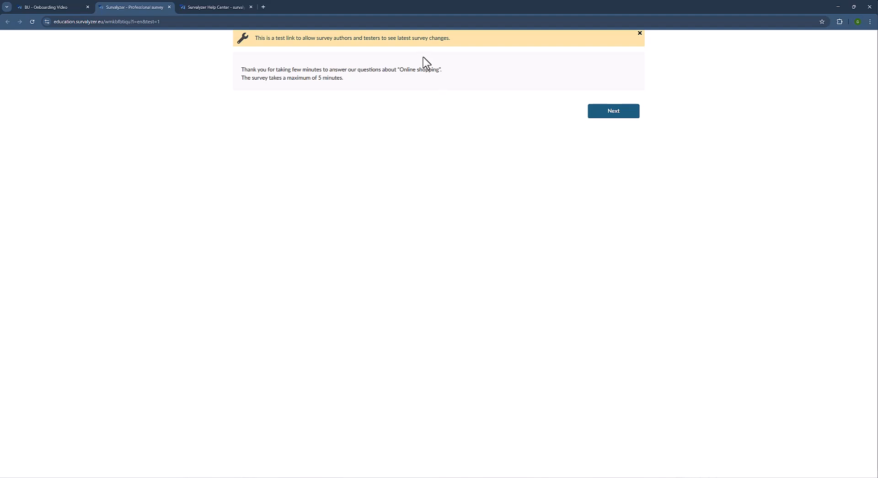
{"action": "left_click_drag", "start_coordinate": [281, 40], "coordinate": [451, 44]}
{"action": "left_click", "coordinate": [452, 78]}
{"action": "left_click_drag", "start_coordinate": [345, 69], "coordinate": [241, 70]}
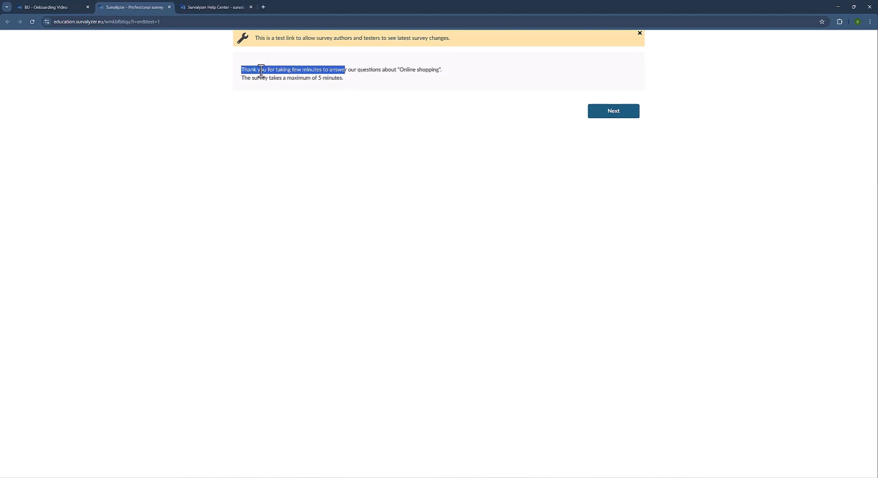
{"action": "left_click", "coordinate": [260, 69]}
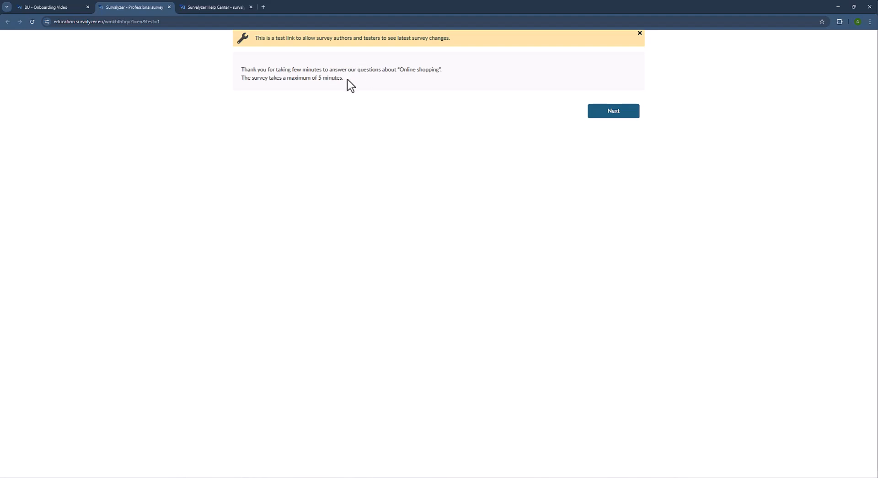
{"action": "left_click", "coordinate": [622, 111]}
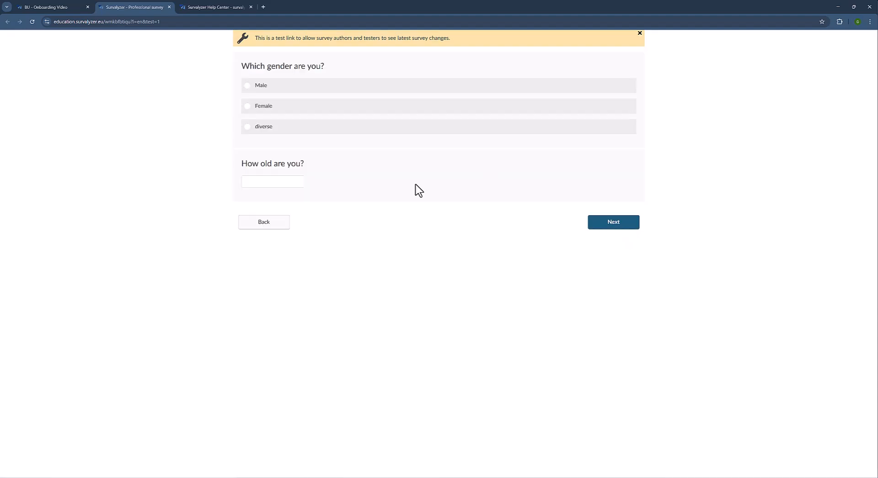
Step: Answer the preview's gender question with "Male", fill in the age, choose "Technology & entertainment" as industry, and advance to the online shopping question
{"action": "left_click", "coordinate": [349, 87]}
{"action": "left_click", "coordinate": [277, 181]}
{"action": "left_click", "coordinate": [614, 222]}
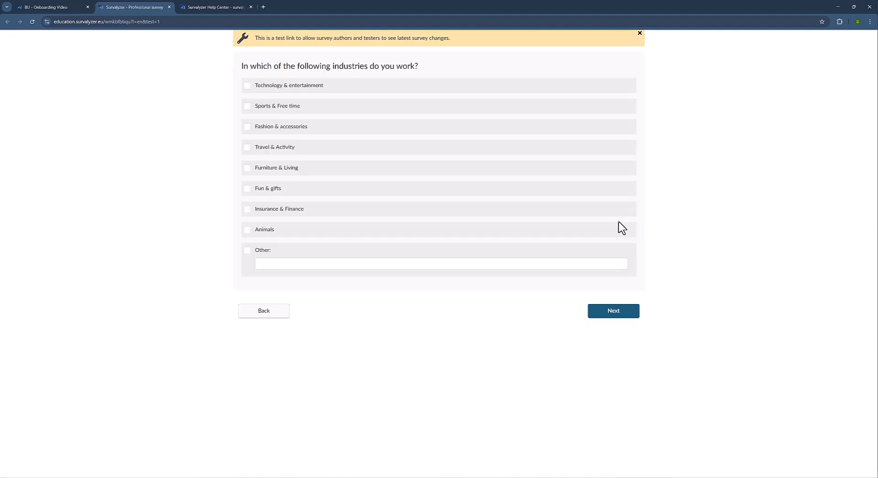
{"action": "left_click", "coordinate": [402, 88]}
{"action": "left_click", "coordinate": [617, 312]}
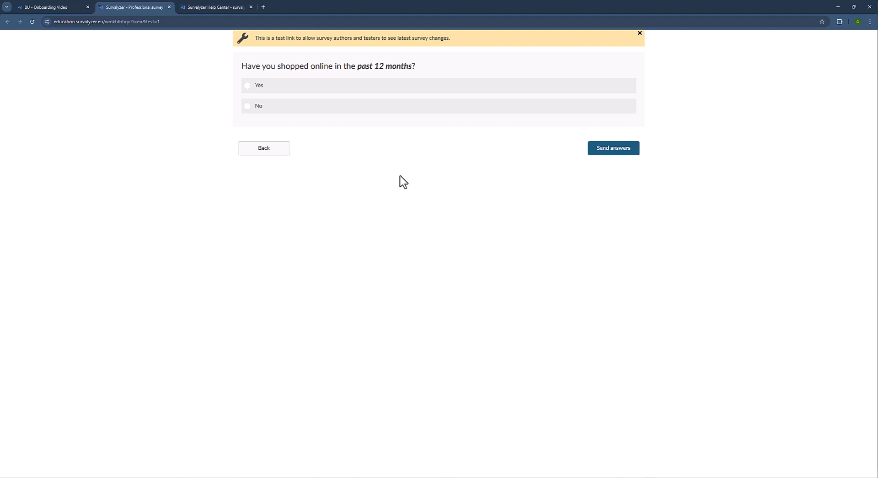
Step: Test the q5 filter by switching the online shopping answer between "Yes" and "No" and ticking the first three displayed reasons for not buying online
{"action": "left_click", "coordinate": [349, 87]}
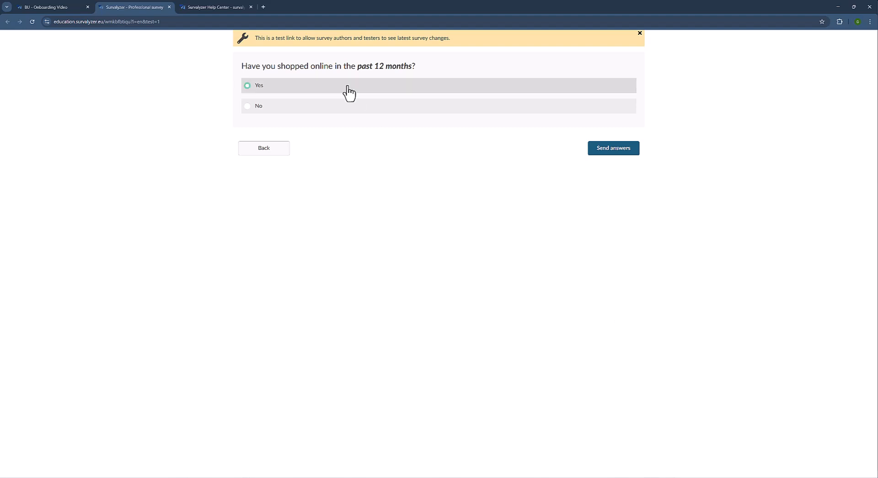
{"action": "left_click", "coordinate": [348, 106]}
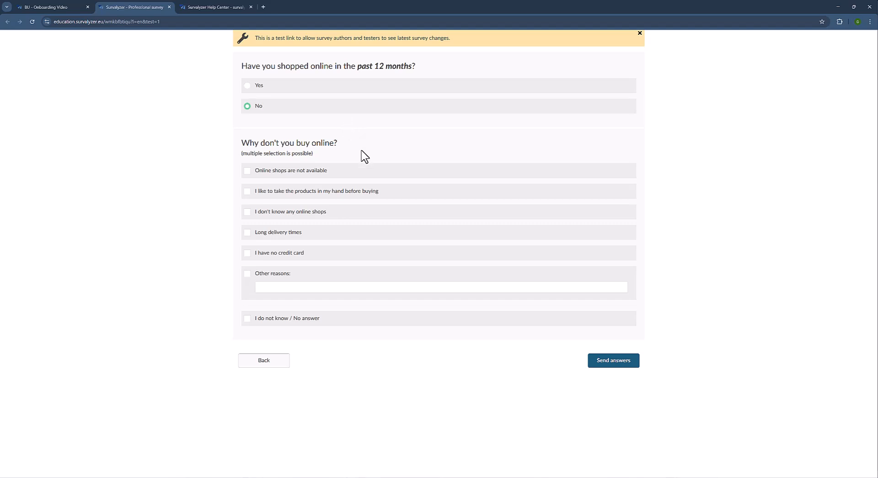
{"action": "left_click", "coordinate": [395, 170]}
{"action": "left_click", "coordinate": [396, 193]}
{"action": "left_click", "coordinate": [400, 213]}
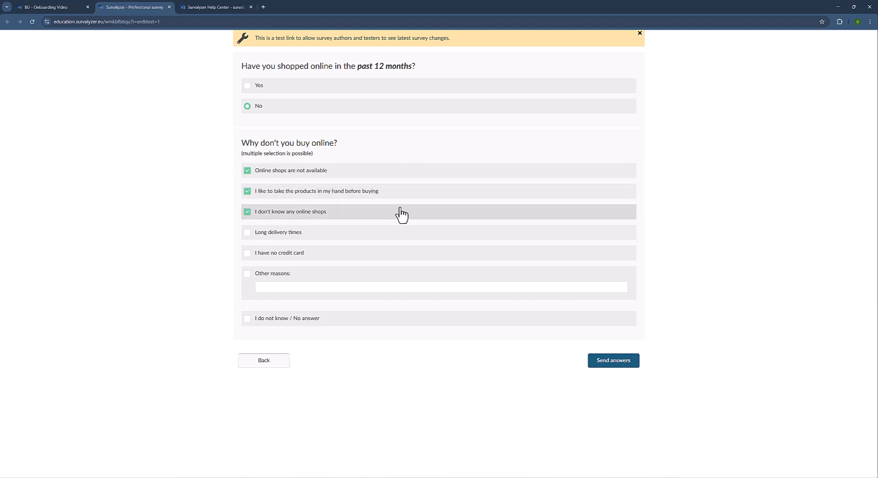
{"action": "left_click", "coordinate": [349, 89]}
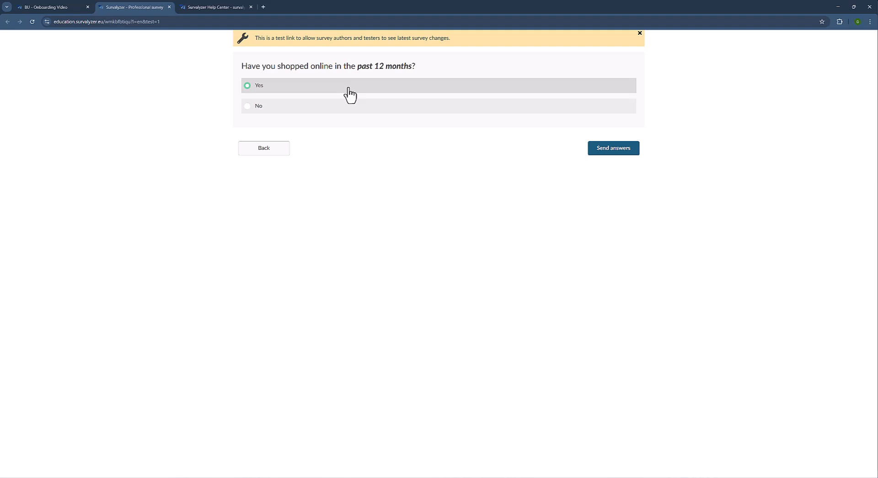
{"action": "left_click", "coordinate": [343, 114]}
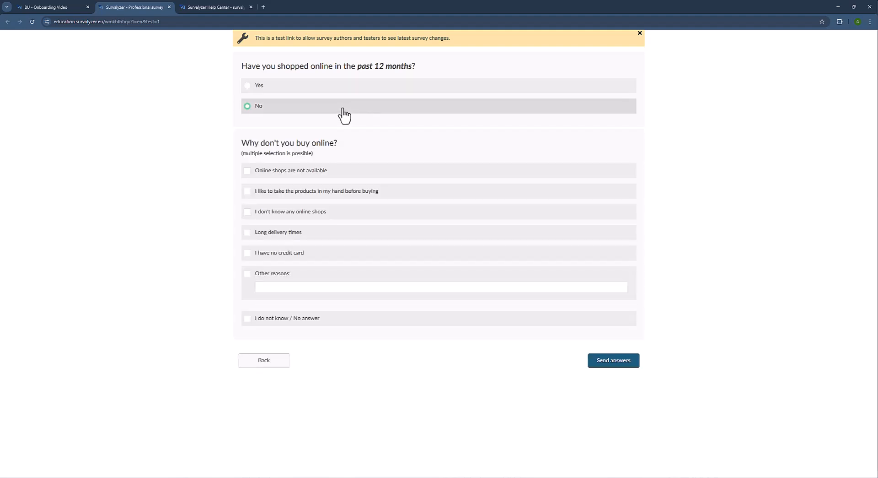
Step: Return to the survey editor and inspect the settings of the answer choice "I don't know any online shops", then collapse them
{"action": "left_click", "coordinate": [48, 7]}
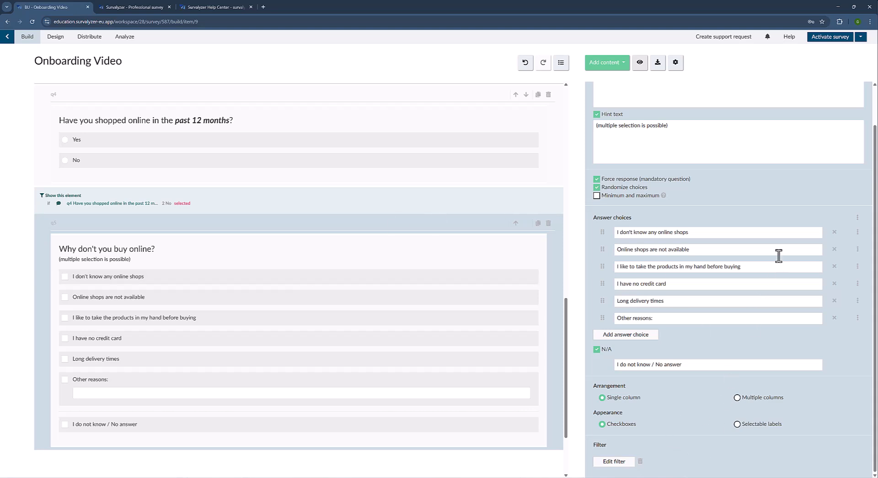
{"action": "left_click", "coordinate": [858, 232]}
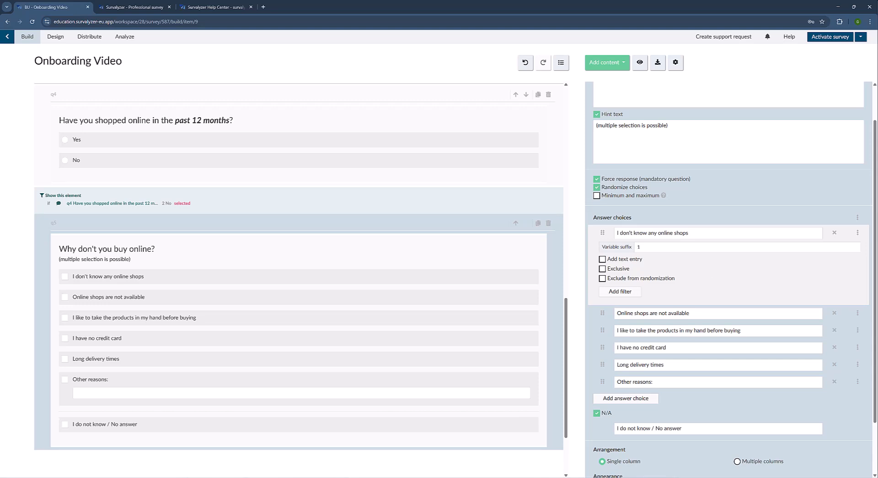
{"action": "left_click", "coordinate": [858, 234]}
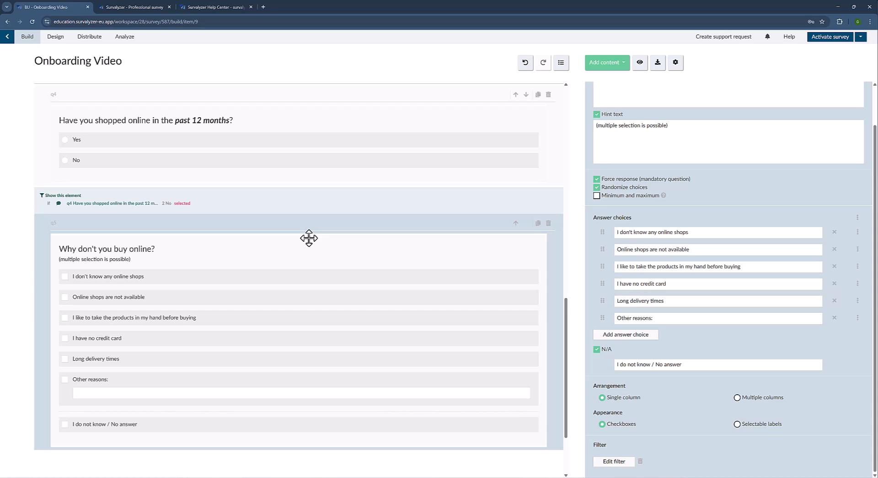
Step: Check in the Word document what follows Question 5, then return to the survey editor
{"action": "key", "text": "alt+Tab"}
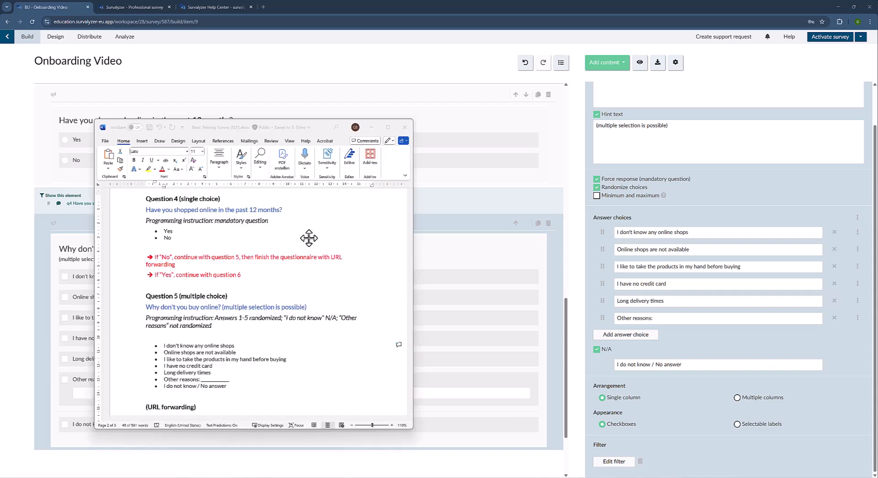
{"action": "scroll", "coordinate": [252, 338], "scroll_direction": "down", "scroll_amount": 3}
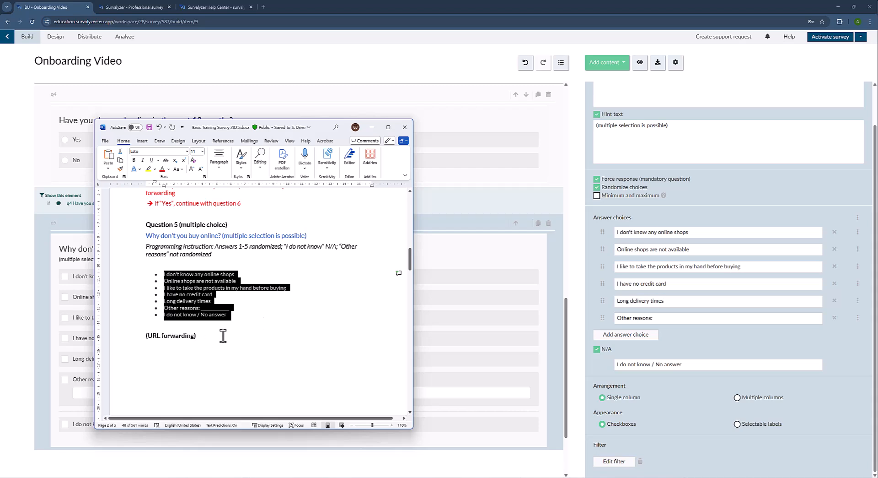
{"action": "key", "text": "alt+Tab"}
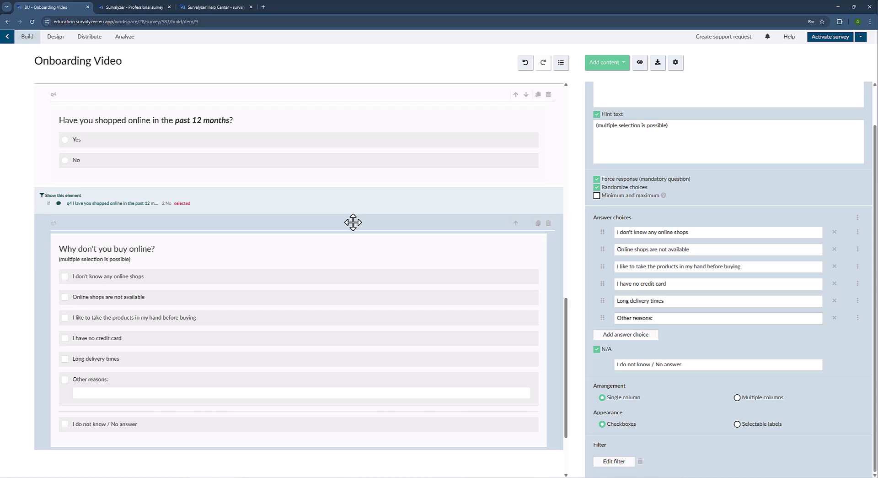
Step: Add a Forwarding element after q5 that gives the interview the state "Complete" and forwards to the end page
{"action": "left_click", "coordinate": [604, 62]}
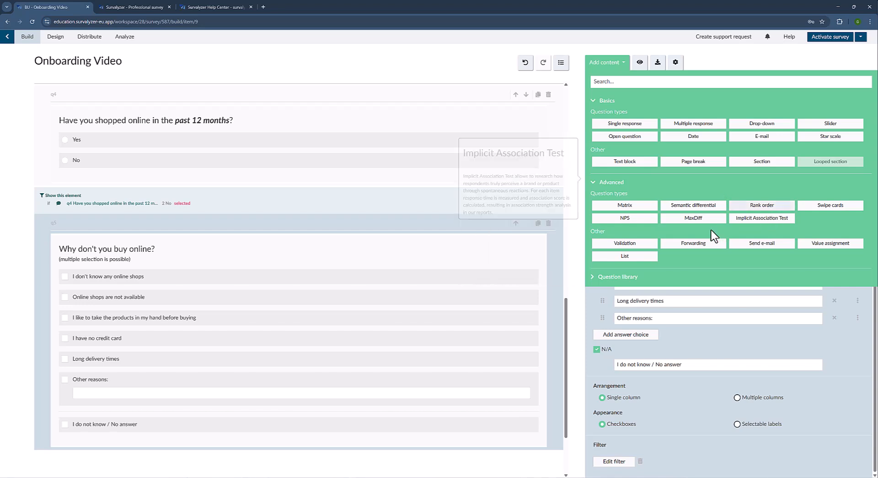
{"action": "left_click", "coordinate": [704, 247]}
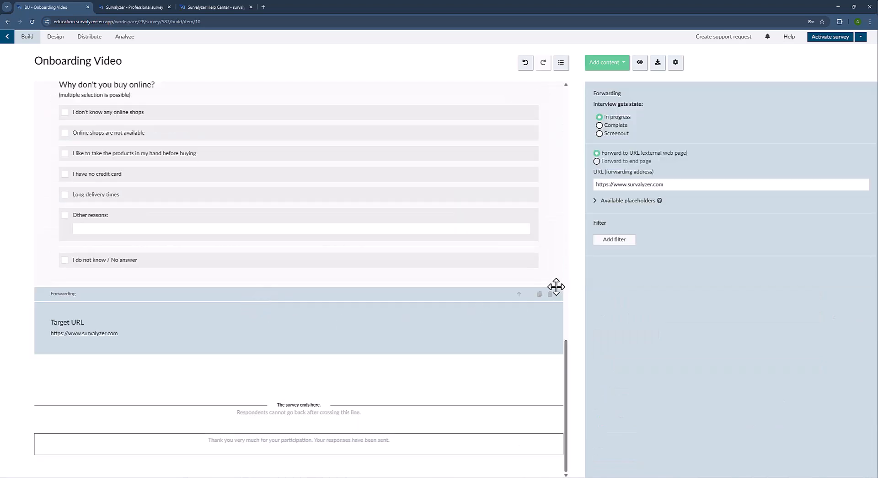
{"action": "left_click", "coordinate": [621, 128]}
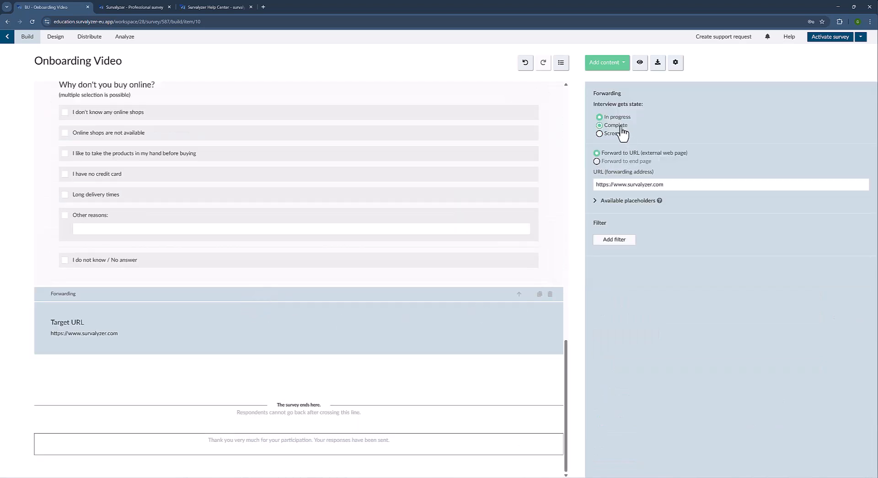
{"action": "left_click", "coordinate": [628, 164]}
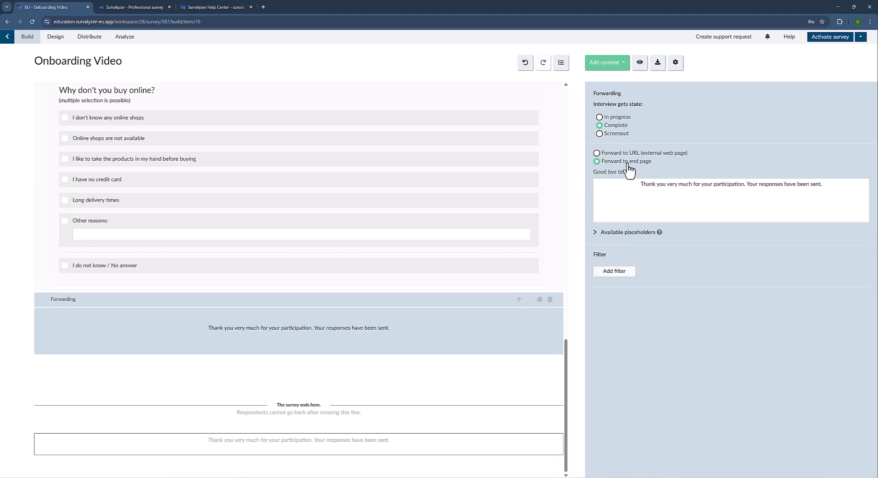
Step: Add a question filter to the forwarding based on q4, "Have you shopped online in the past 12 months?"
{"action": "left_click", "coordinate": [606, 272]}
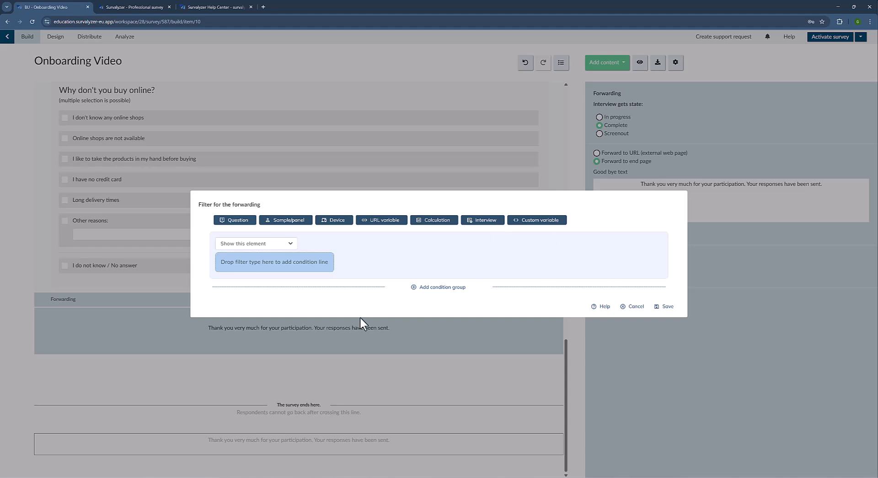
{"action": "left_click", "coordinate": [295, 266]}
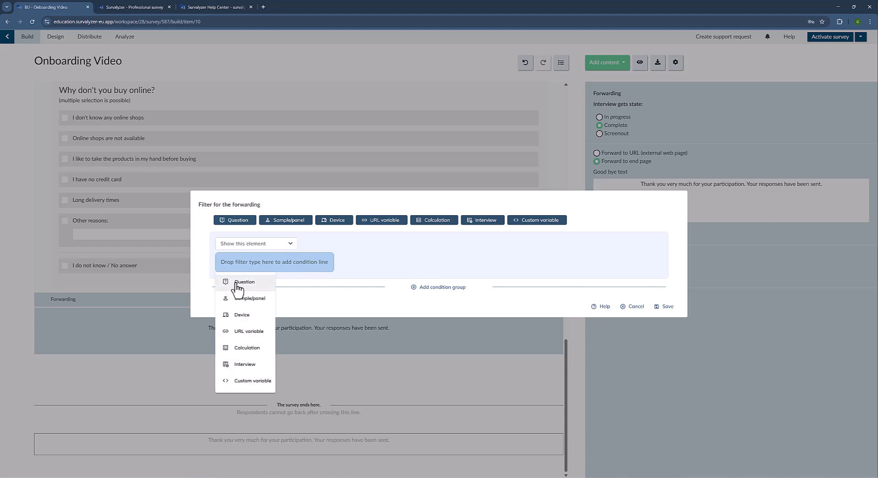
{"action": "left_click", "coordinate": [269, 279]}
{"action": "left_click", "coordinate": [341, 260]}
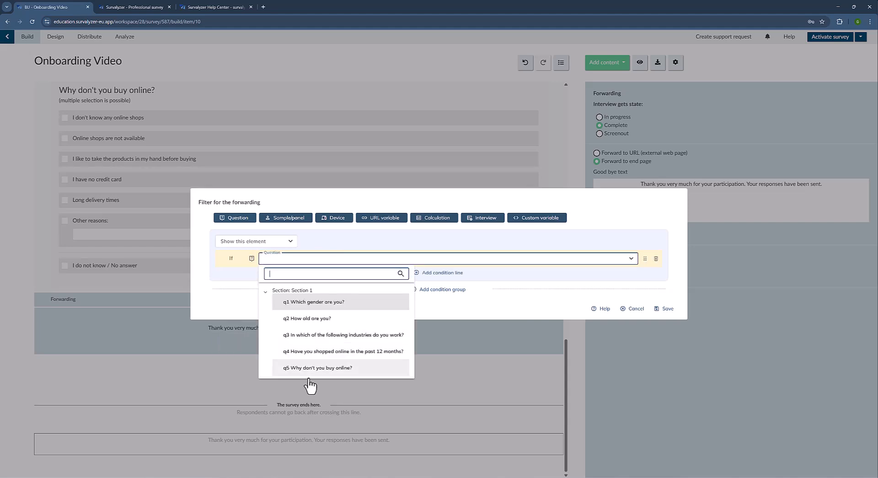
{"action": "left_click", "coordinate": [339, 351]}
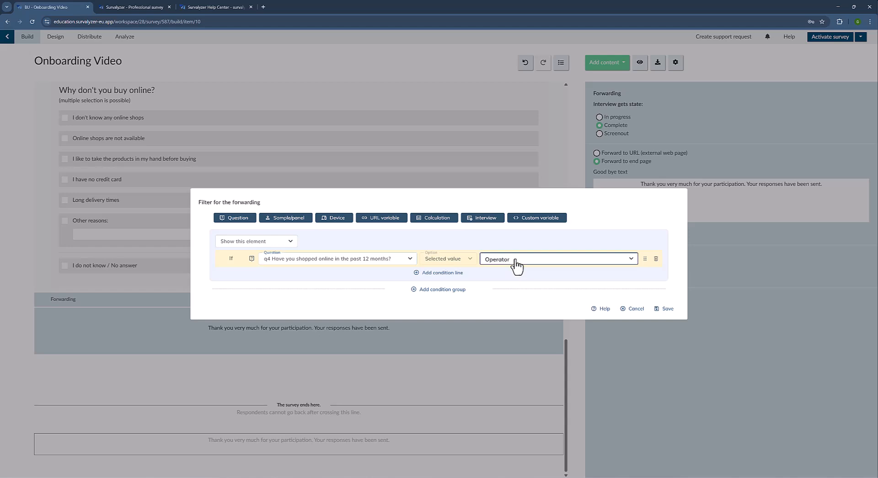
Step: Set the forwarding filter's condition to "is equal to" "2 - No" and save the filter
{"action": "left_click", "coordinate": [515, 260]}
{"action": "left_click", "coordinate": [504, 295]}
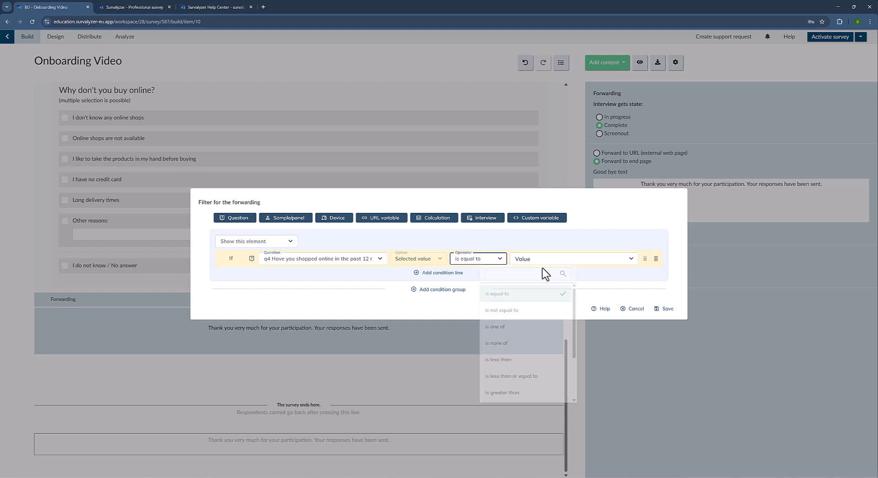
{"action": "left_click", "coordinate": [571, 259]}
{"action": "left_click", "coordinate": [524, 310]}
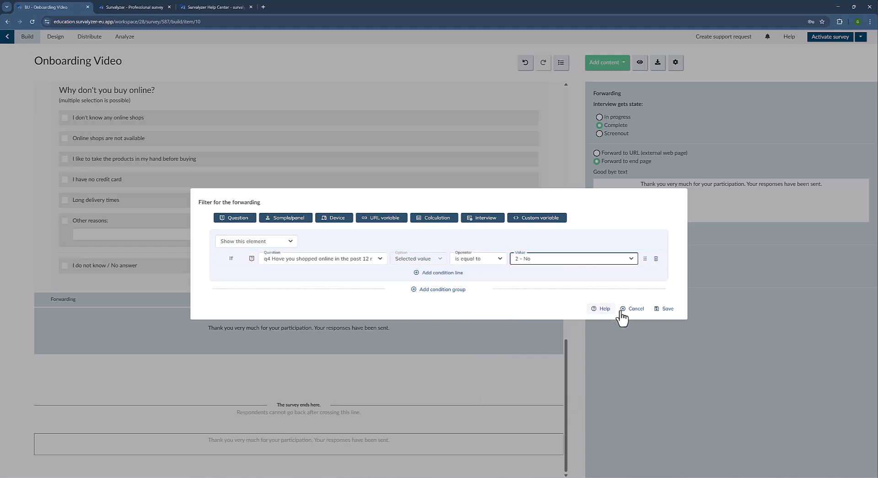
{"action": "left_click", "coordinate": [665, 308]}
Step: Review the survey flow from q4 through the filtered q5 and forwarding element to the survey's end page
{"action": "scroll", "coordinate": [400, 347], "scroll_direction": "up", "scroll_amount": 5}
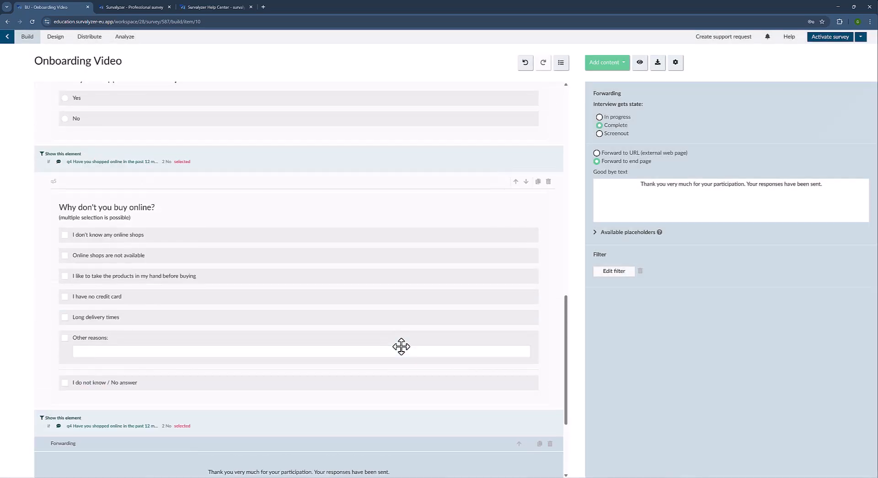
{"action": "scroll", "coordinate": [300, 188], "scroll_direction": "down", "scroll_amount": 2}
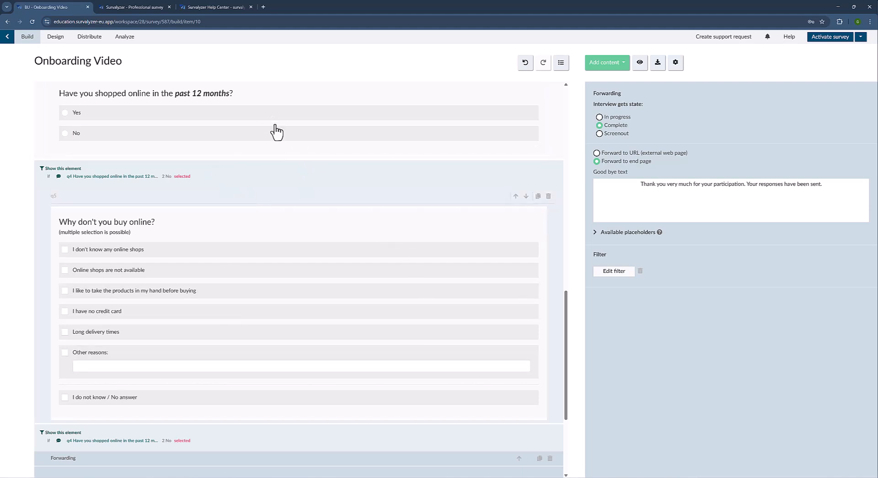
{"action": "scroll", "coordinate": [286, 207], "scroll_direction": "down", "scroll_amount": 2}
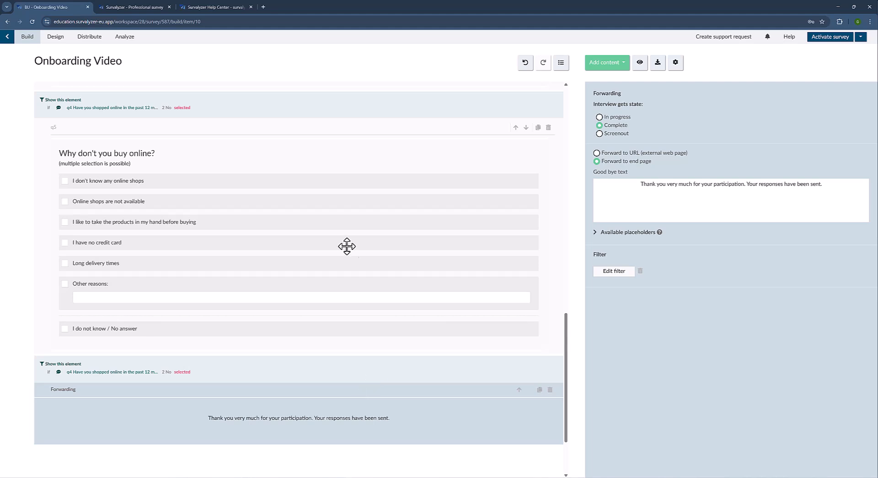
{"action": "scroll", "coordinate": [274, 176], "scroll_direction": "up", "scroll_amount": 2}
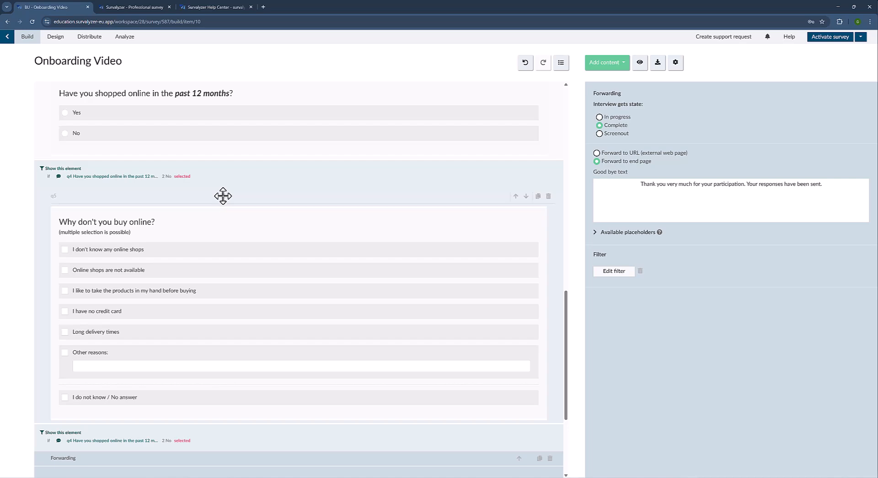
{"action": "scroll", "coordinate": [267, 328], "scroll_direction": "down", "scroll_amount": 3}
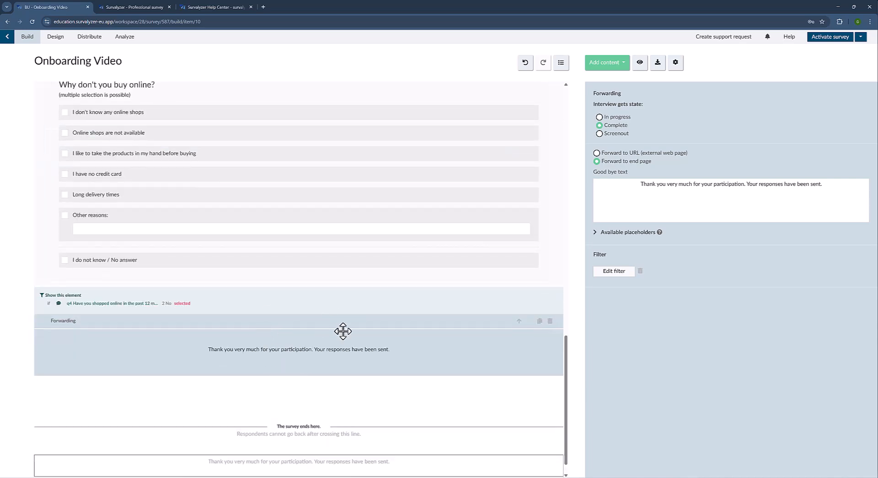
{"action": "scroll", "coordinate": [304, 284], "scroll_direction": "up", "scroll_amount": 2}
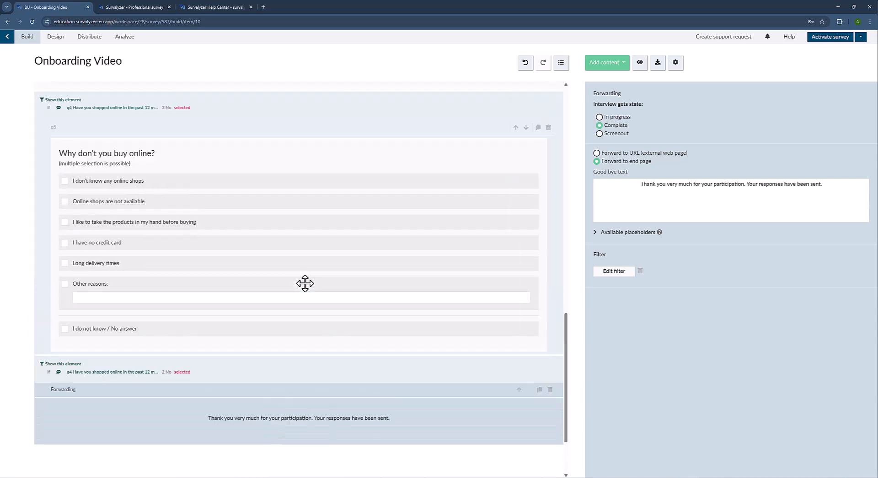
{"action": "scroll", "coordinate": [282, 171], "scroll_direction": "down", "scroll_amount": 2}
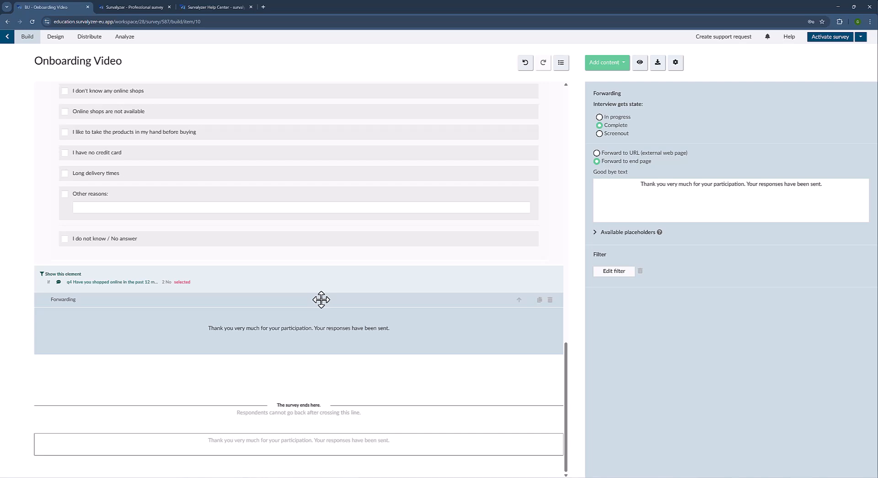
{"action": "scroll", "coordinate": [349, 281], "scroll_direction": "up", "scroll_amount": 5}
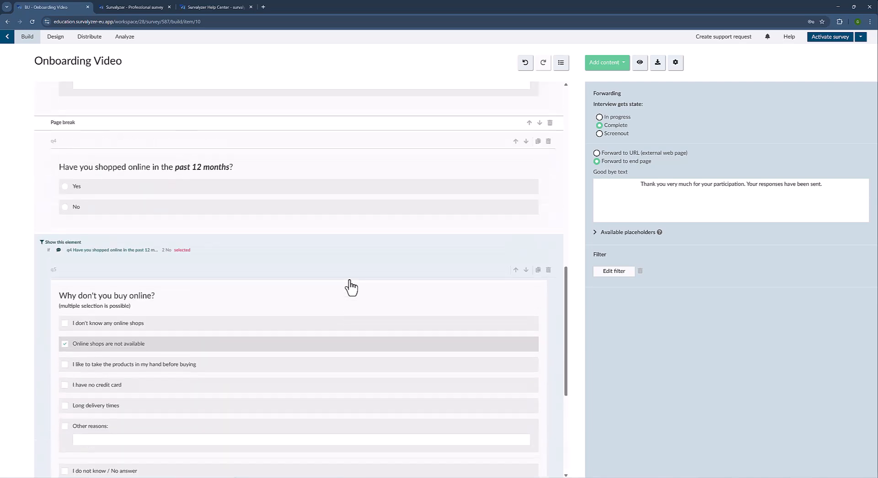
{"action": "scroll", "coordinate": [351, 287], "scroll_direction": "up", "scroll_amount": 1}
{"action": "scroll", "coordinate": [351, 288], "scroll_direction": "up", "scroll_amount": 1}
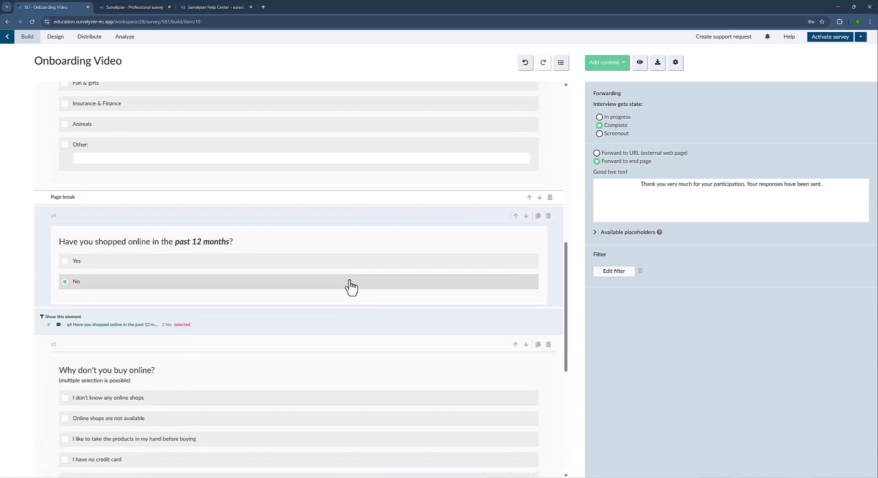
{"action": "scroll", "coordinate": [352, 287], "scroll_direction": "down", "scroll_amount": 3}
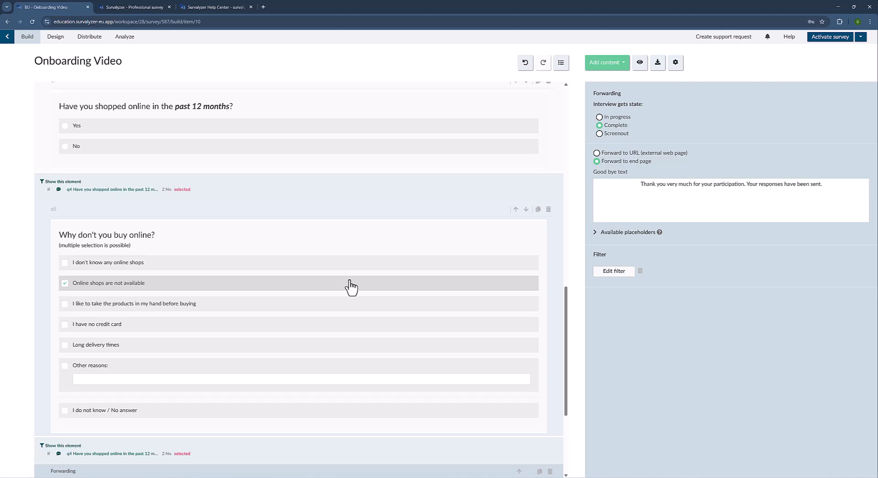
{"action": "left_click", "coordinate": [381, 263]}
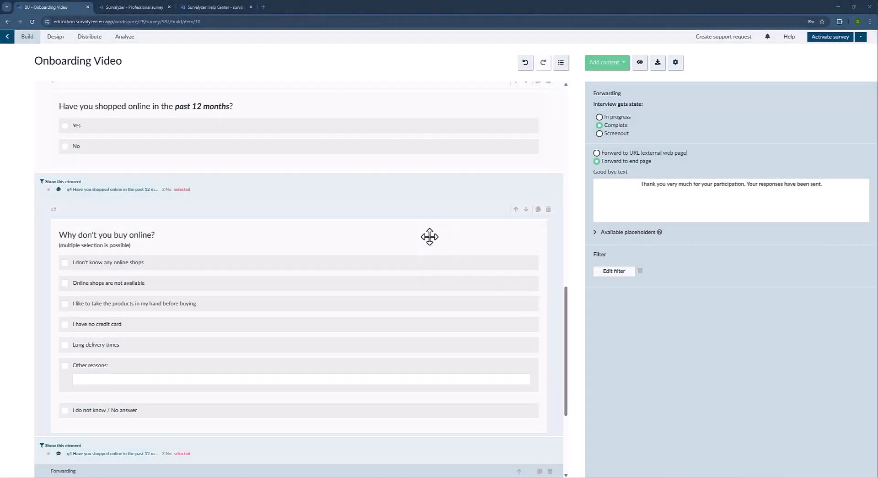
{"action": "scroll", "coordinate": [442, 272], "scroll_direction": "down", "scroll_amount": 4}
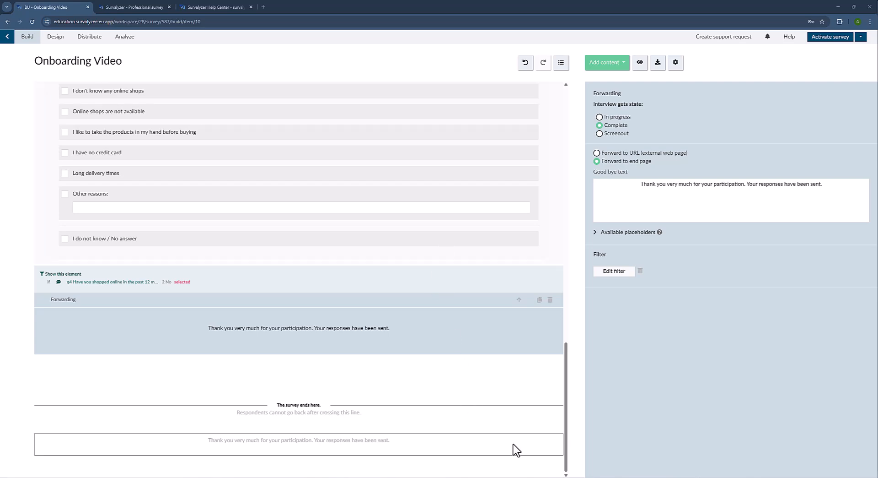
Step: Following the Word document's next part, add a new section after the forwarding element and name it "List Piping"
{"action": "left_click", "coordinate": [525, 477]}
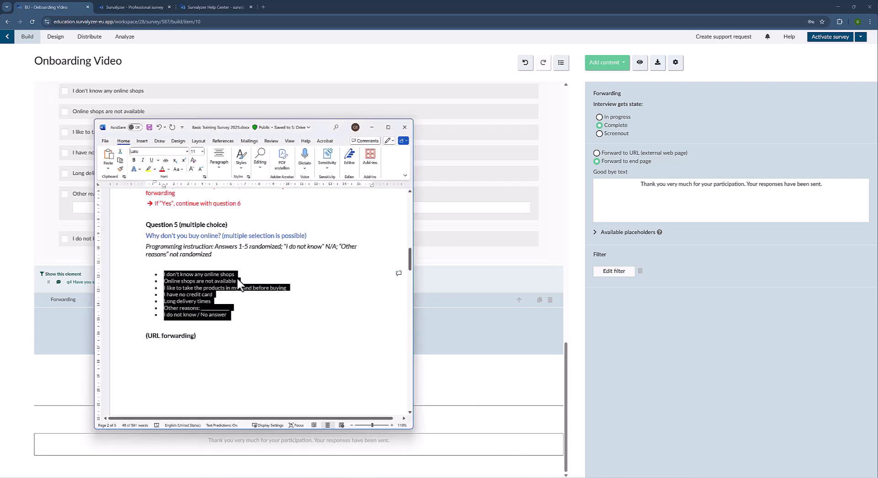
{"action": "scroll", "coordinate": [238, 279], "scroll_direction": "down", "scroll_amount": 5}
{"action": "scroll", "coordinate": [238, 278], "scroll_direction": "down", "scroll_amount": 6}
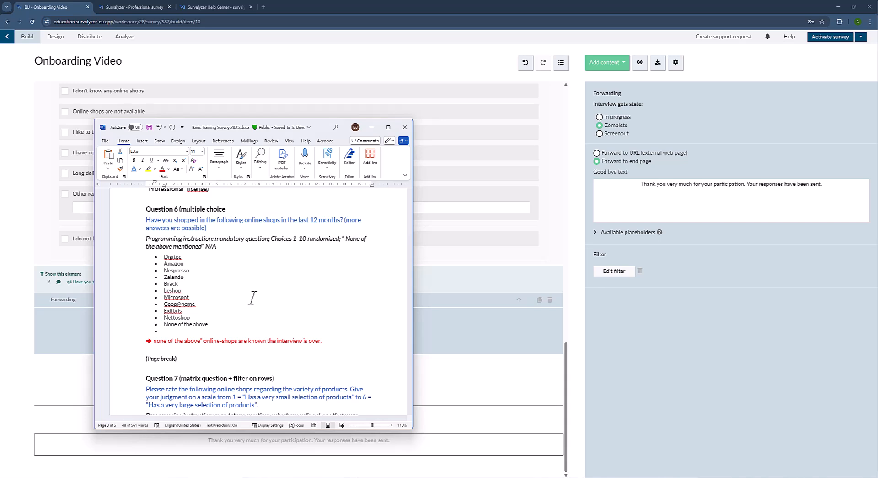
{"action": "scroll", "coordinate": [252, 297], "scroll_direction": "up", "scroll_amount": 4}
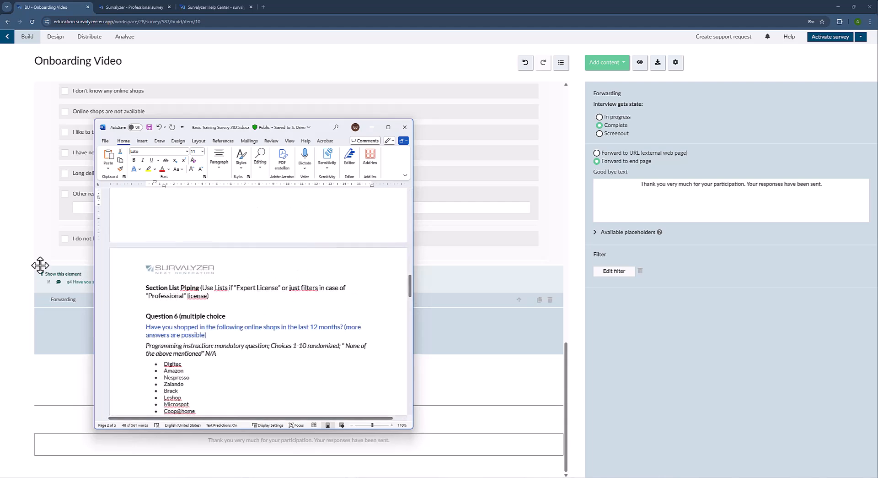
{"action": "left_click", "coordinate": [607, 64]}
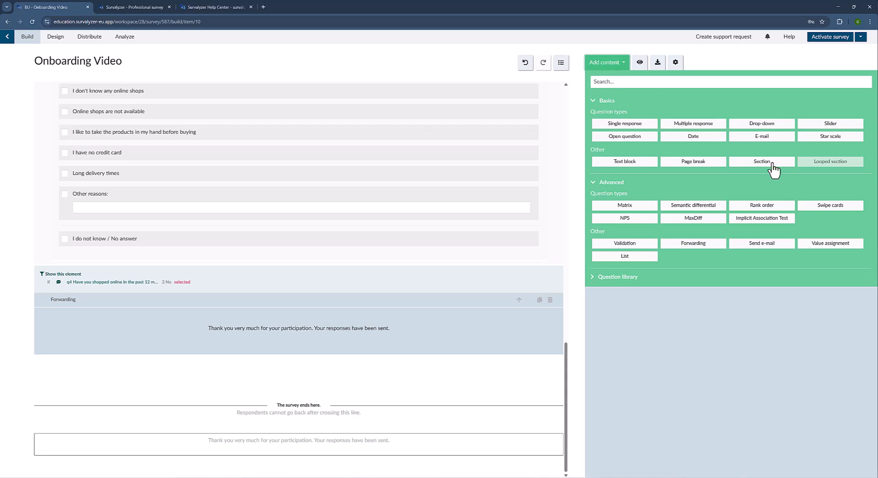
{"action": "left_click", "coordinate": [778, 165]}
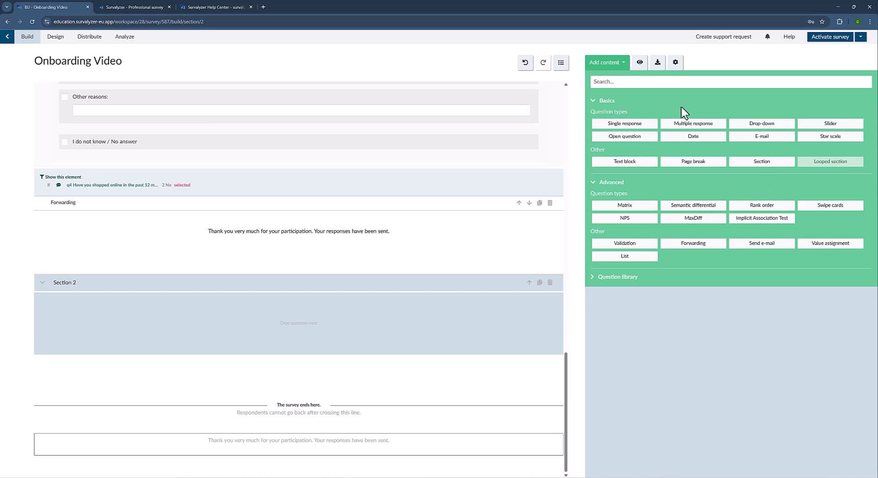
{"action": "left_click", "coordinate": [615, 64]}
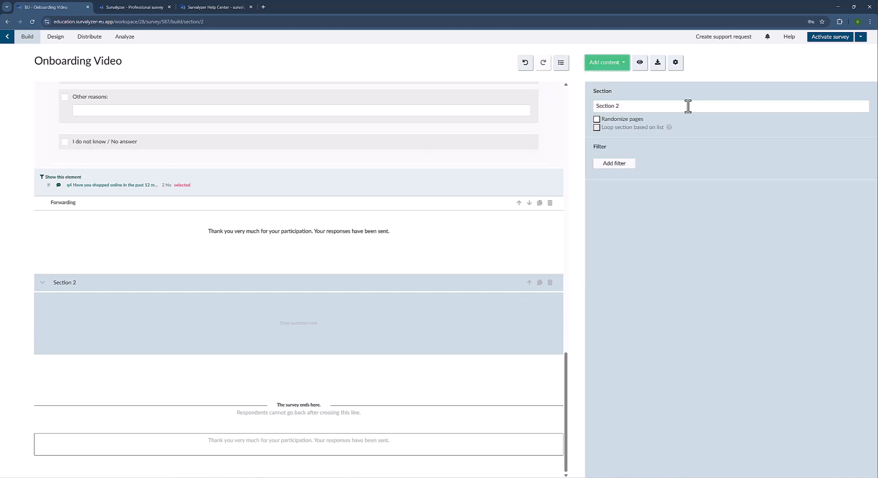
{"action": "left_click_drag", "start_coordinate": [635, 105], "coordinate": [540, 119]}
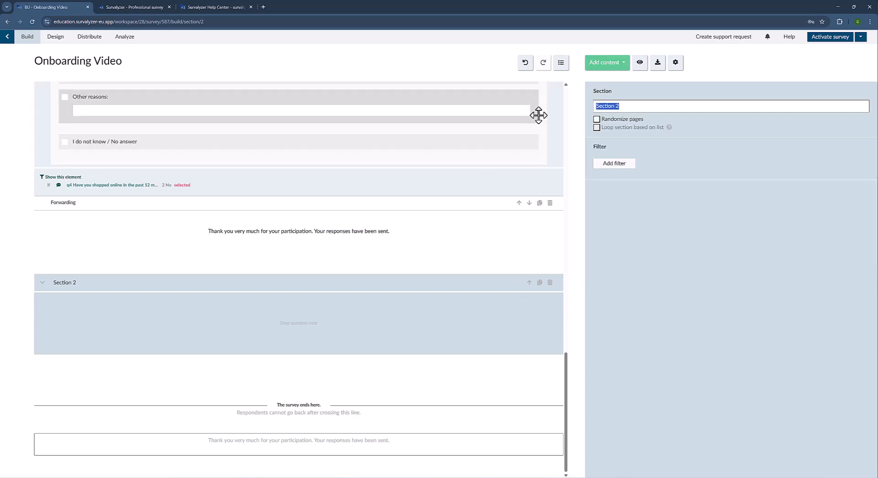
{"action": "type", "text": "List Ü"}
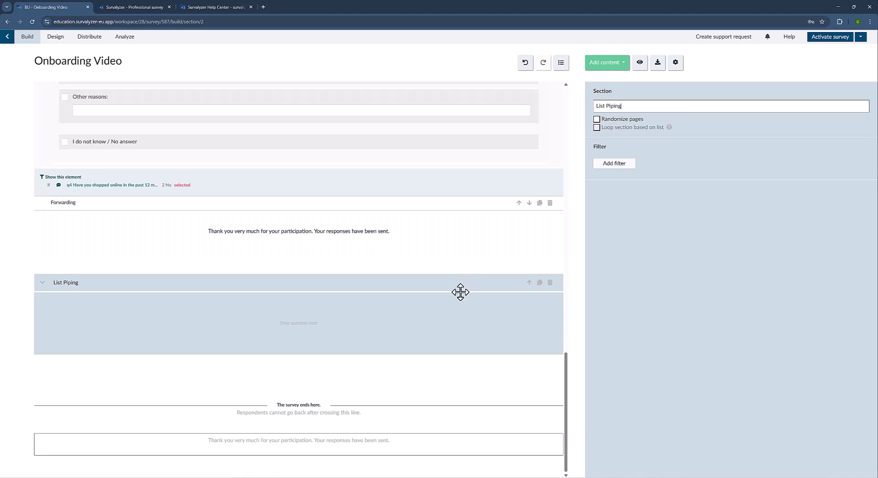
Step: Copy the Question 6 text about online shops used in the last 12 months from the Word document and return to the survey
{"action": "key", "text": "alt+Tab"}
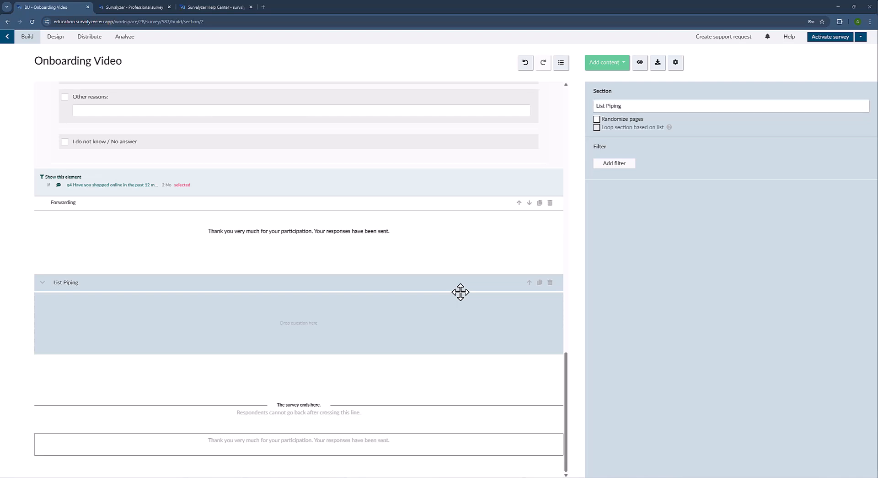
{"action": "scroll", "coordinate": [196, 303], "scroll_direction": "down", "scroll_amount": 3}
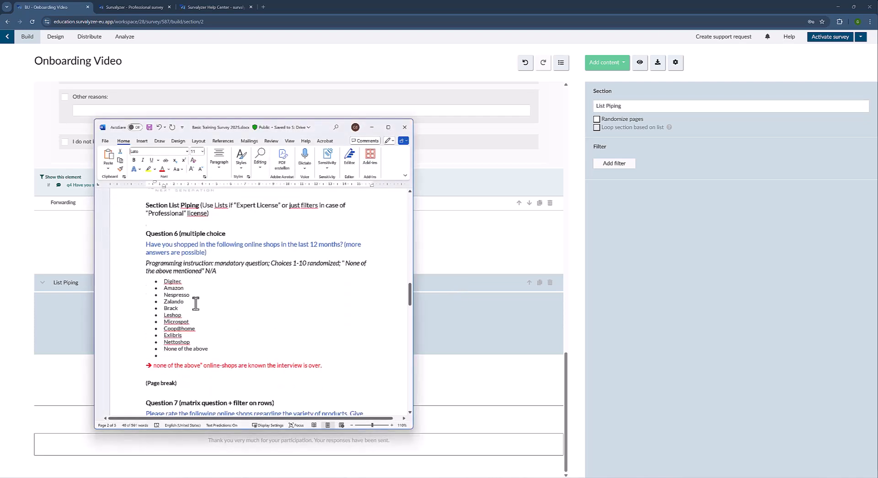
{"action": "left_click", "coordinate": [133, 247]}
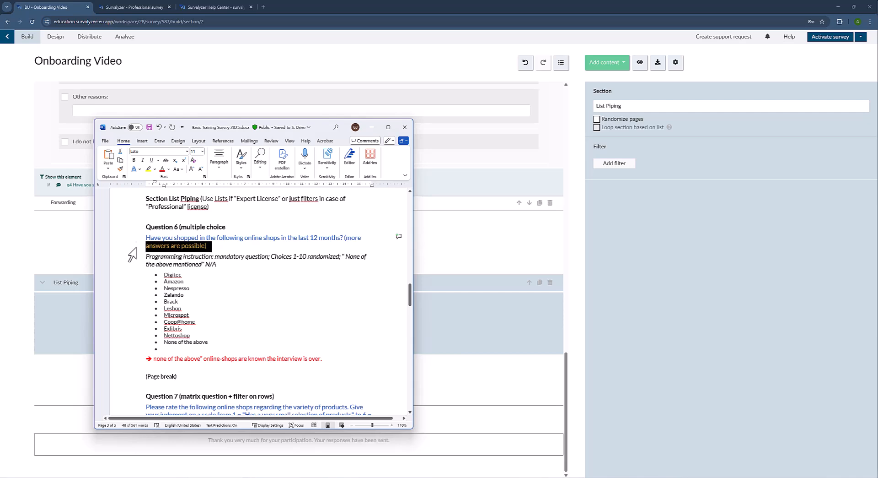
{"action": "double_click", "coordinate": [127, 247]}
{"action": "key", "text": "ctrl+c"}
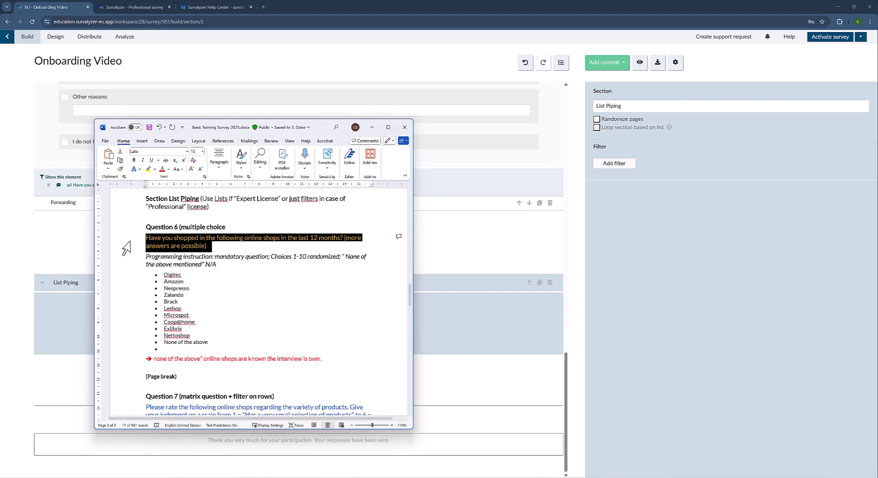
{"action": "key", "text": "alt+Tab"}
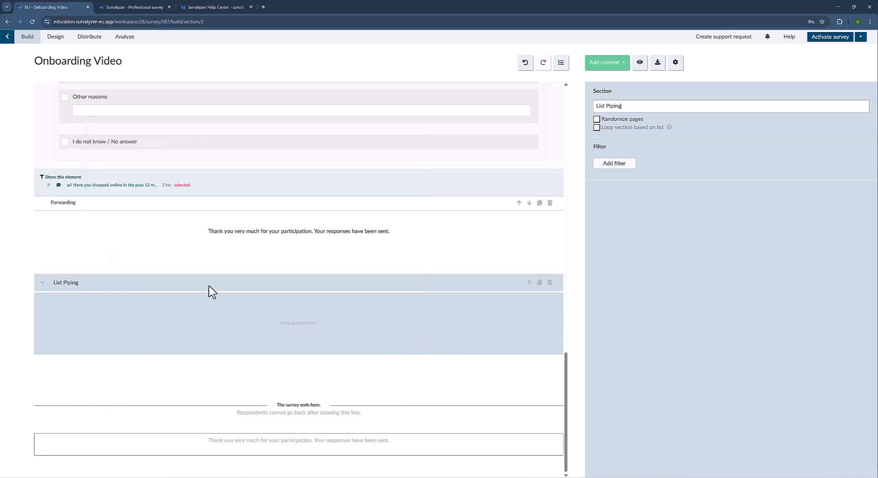
Step: Add a Multiple response question to the List Piping section and paste the copied Question 6 text as its question text
{"action": "left_click", "coordinate": [607, 64]}
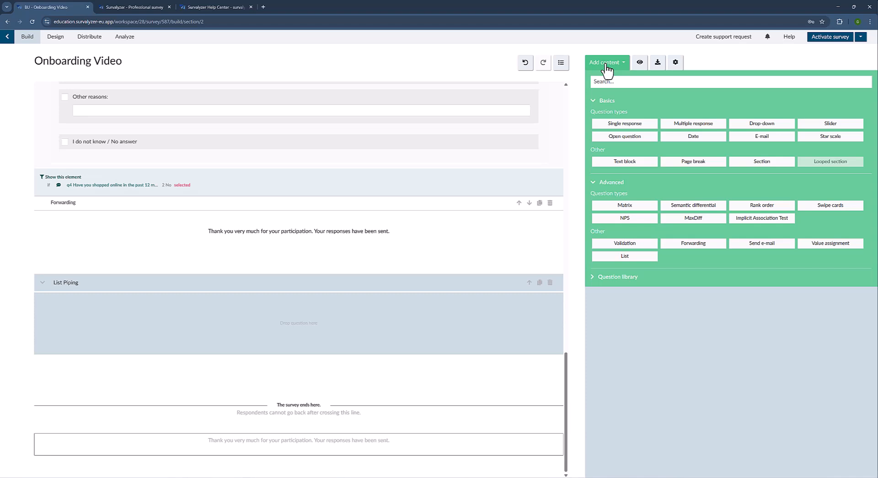
{"action": "key", "text": "alt+Tab"}
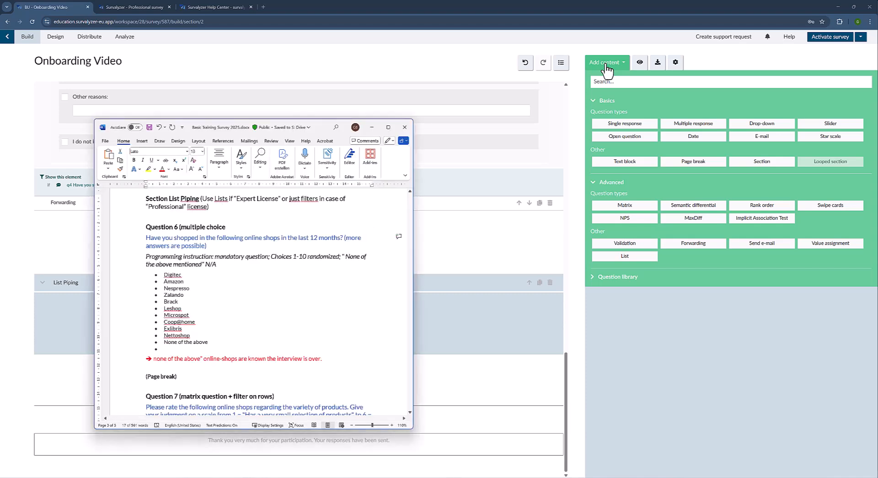
{"action": "key", "text": "alt+Tab"}
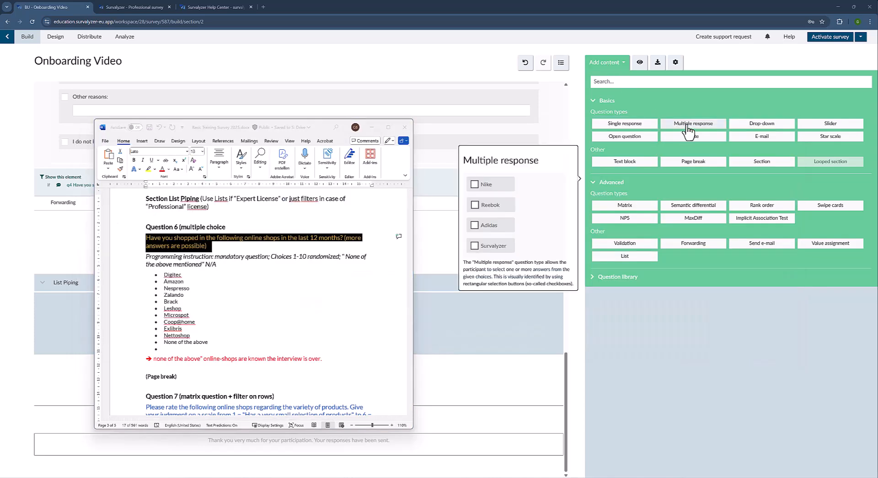
{"action": "left_click", "coordinate": [687, 126]}
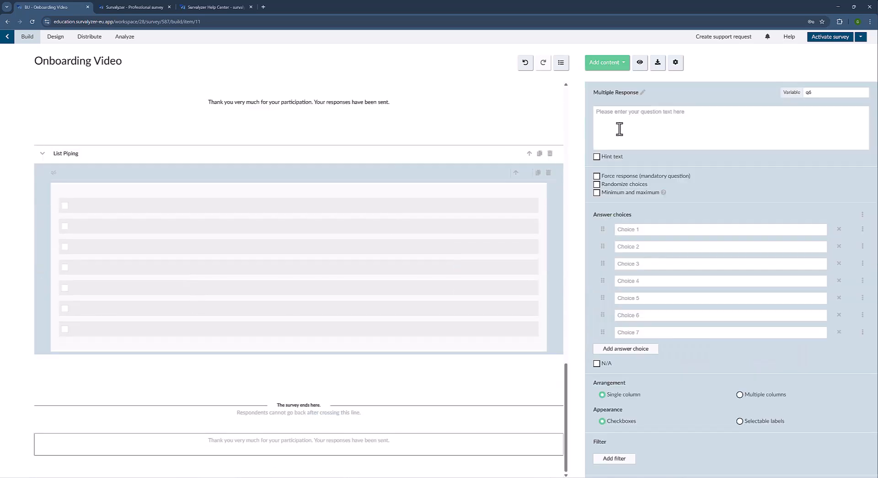
{"action": "left_click", "coordinate": [625, 126]}
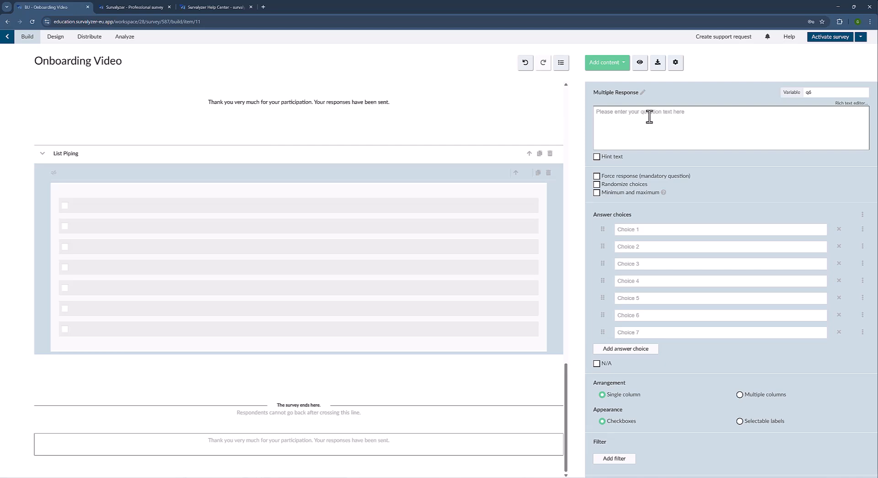
{"action": "key", "text": "ctrl+v"}
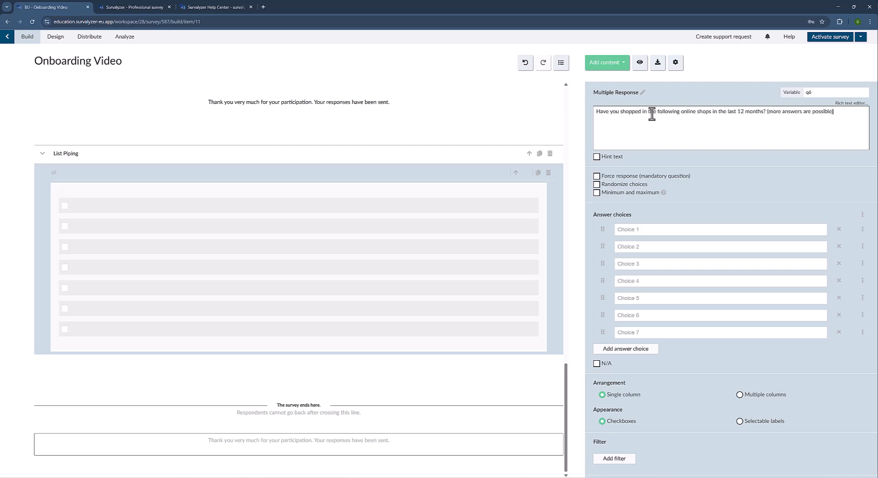
Step: Move "(more answers are possible)" out of the q6 question text into an enabled hint text
{"action": "left_click_drag", "start_coordinate": [840, 112], "coordinate": [766, 114]}
{"action": "key", "text": "ctrl+c"}
{"action": "key", "text": "BackSpace"}
{"action": "left_click", "coordinate": [596, 157]}
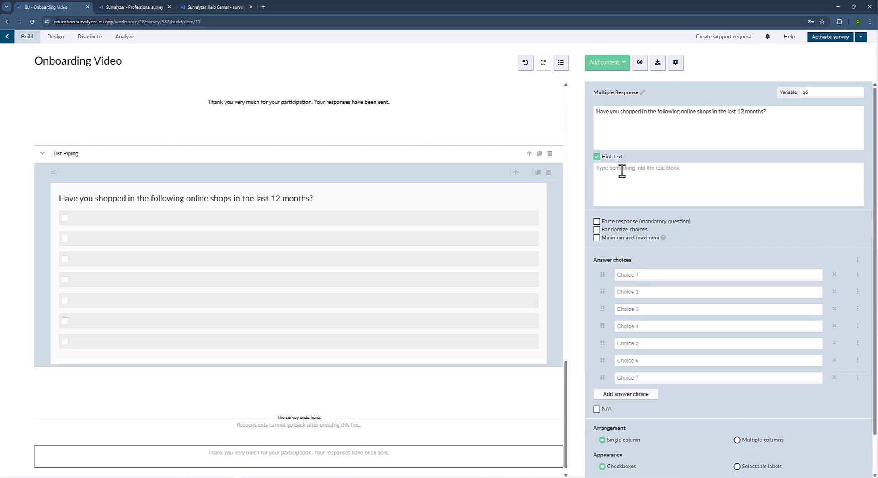
{"action": "left_click", "coordinate": [622, 170]}
{"action": "key", "text": "ctrl+v"}
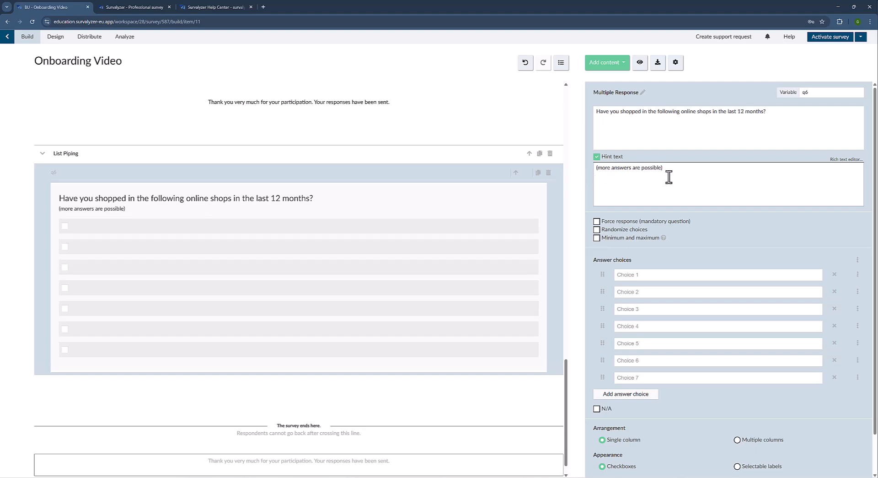
Step: Copy the Question 6 answer list from "Digitec" to "None of the above" in the Word document and paste it as q6's answer choices
{"action": "key", "text": "alt+Tab"}
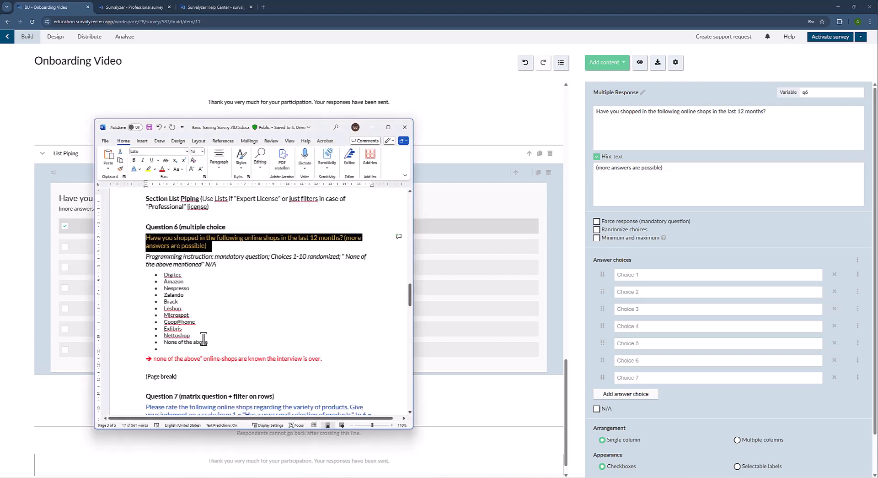
{"action": "left_click_drag", "start_coordinate": [216, 341], "coordinate": [165, 275]}
{"action": "key", "text": "ctrl+c"}
{"action": "key", "text": "alt+Tab"}
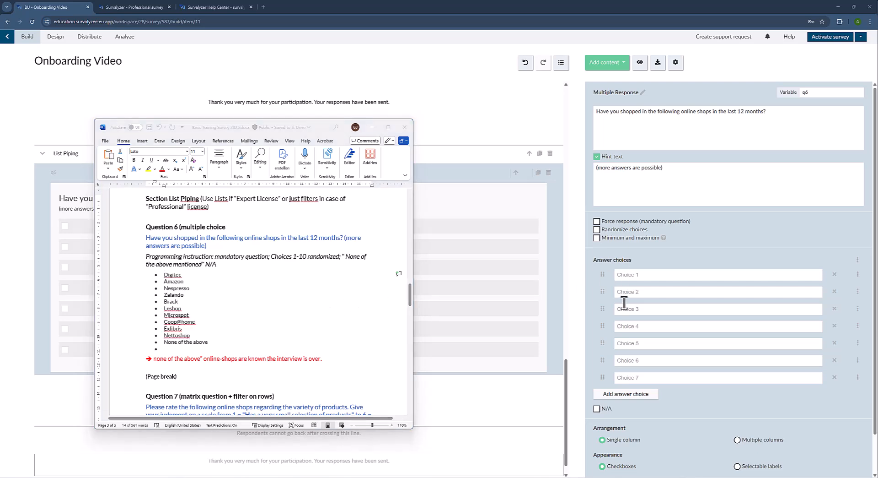
{"action": "left_click", "coordinate": [647, 274]}
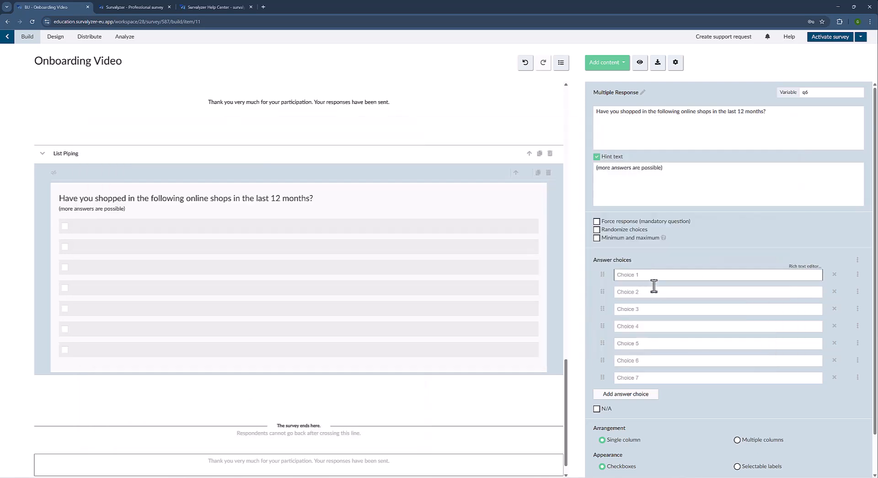
{"action": "key", "text": "ctrl+v"}
Step: Enable q6's N/A option labelled "None of the above" in place of the regular choice, and delete the emptied eleventh choice
{"action": "scroll", "coordinate": [655, 355], "scroll_direction": "down", "scroll_amount": 2}
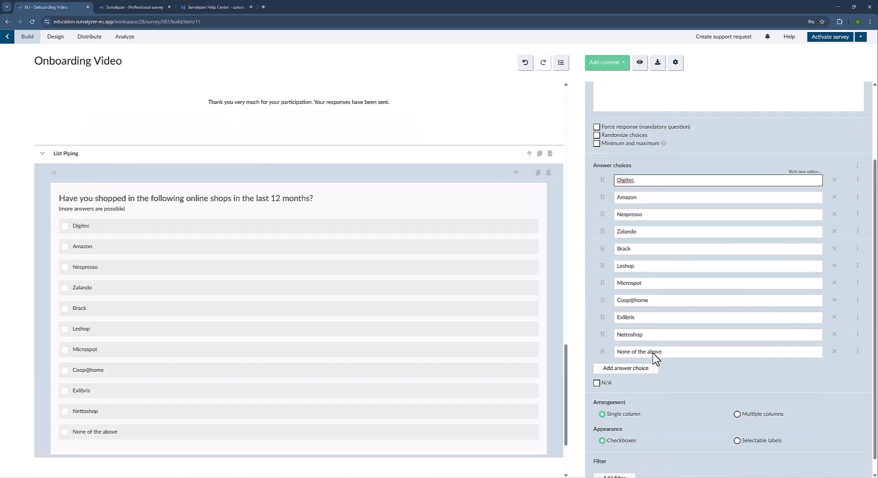
{"action": "left_click_drag", "start_coordinate": [673, 342], "coordinate": [613, 343]}
{"action": "key", "text": "ctrl+c"}
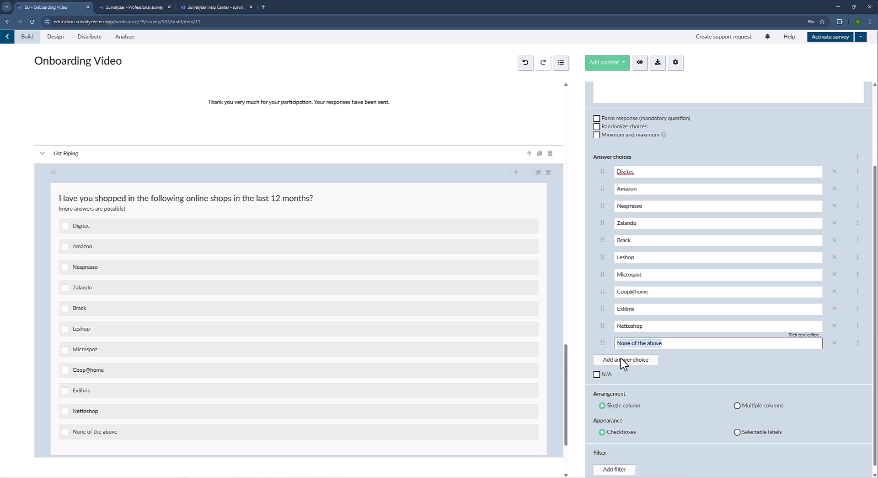
{"action": "key", "text": "BackSpace"}
{"action": "left_click", "coordinate": [597, 374]}
{"action": "left_click", "coordinate": [647, 391]}
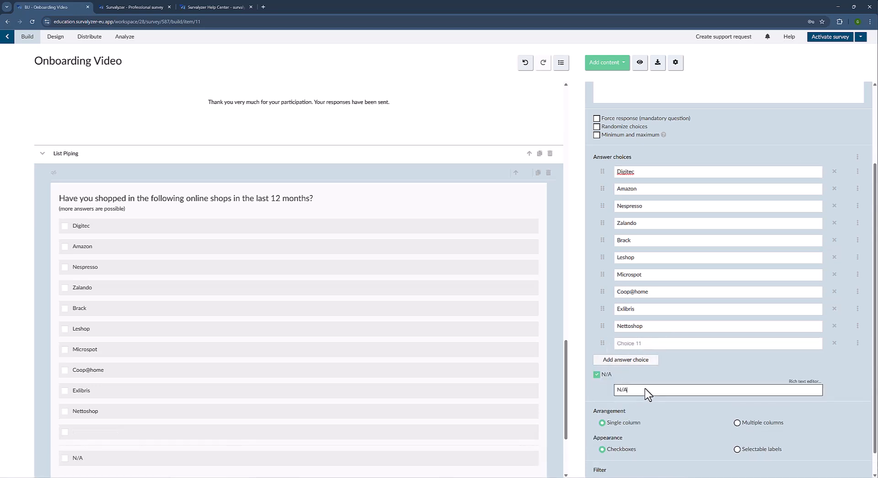
{"action": "left_click_drag", "start_coordinate": [617, 389], "coordinate": [638, 391]}
{"action": "key", "text": "ctrl+v"}
{"action": "left_click", "coordinate": [835, 343]}
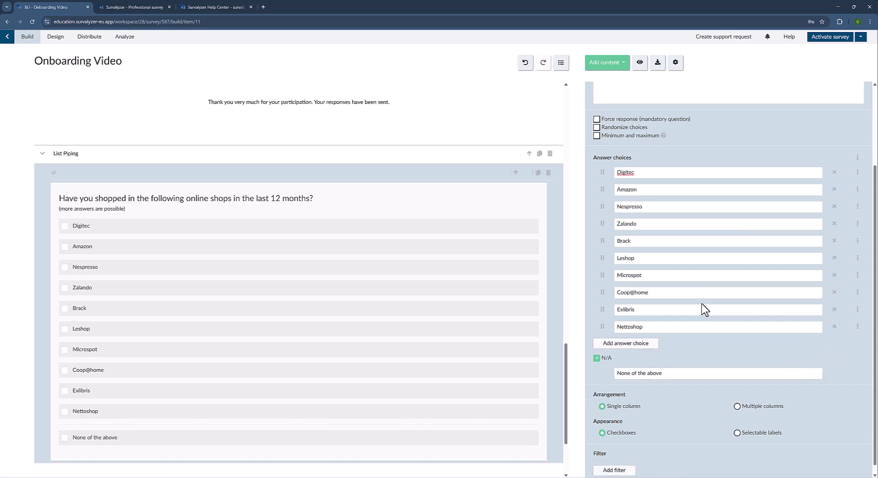
Step: Randomize q6's answer choices and force a response, checking the settings against the document's programming instruction
{"action": "scroll", "coordinate": [681, 247], "scroll_direction": "up", "scroll_amount": 1}
{"action": "left_click", "coordinate": [634, 162]}
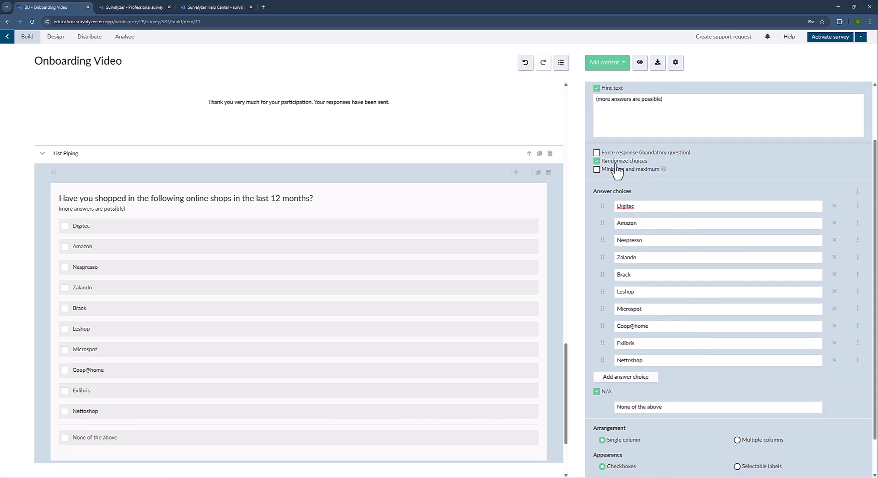
{"action": "left_click", "coordinate": [640, 154]}
{"action": "key", "text": "alt+Tab"}
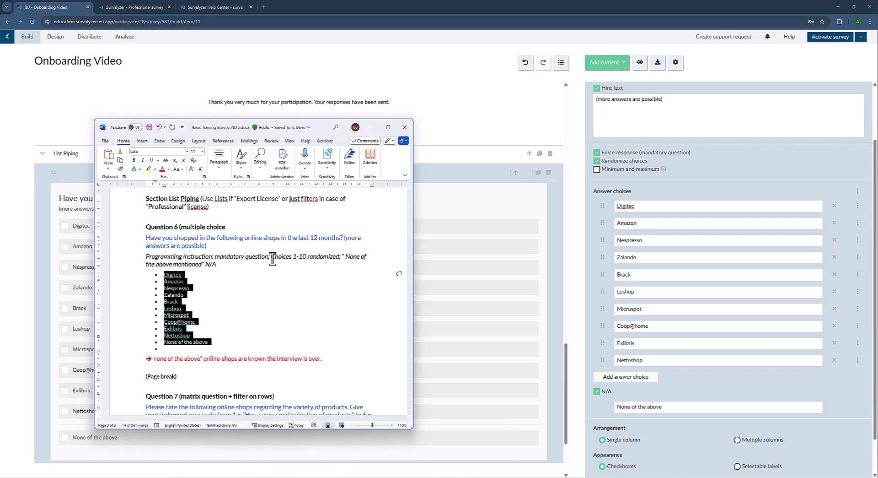
{"action": "left_click", "coordinate": [374, 132]}
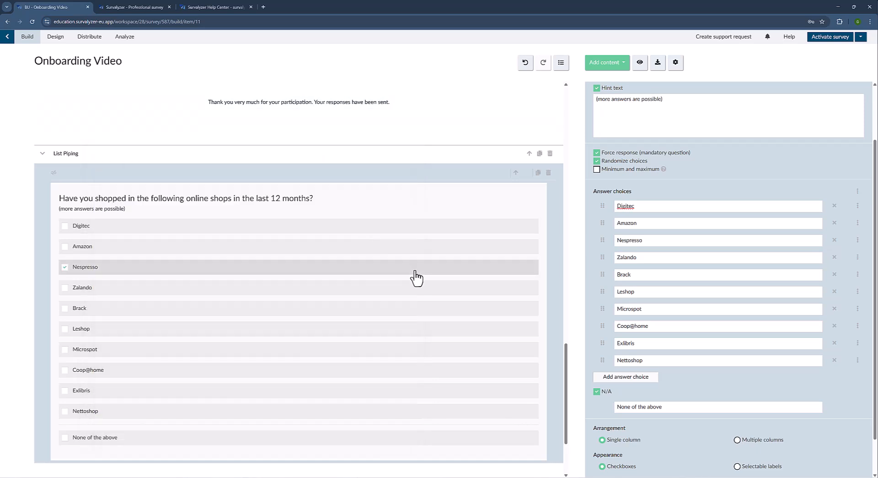
Step: Add a Forwarding element directly below q6 in the List Piping section and set its interview state to Complete
{"action": "left_click", "coordinate": [416, 276]}
{"action": "left_click", "coordinate": [624, 64]}
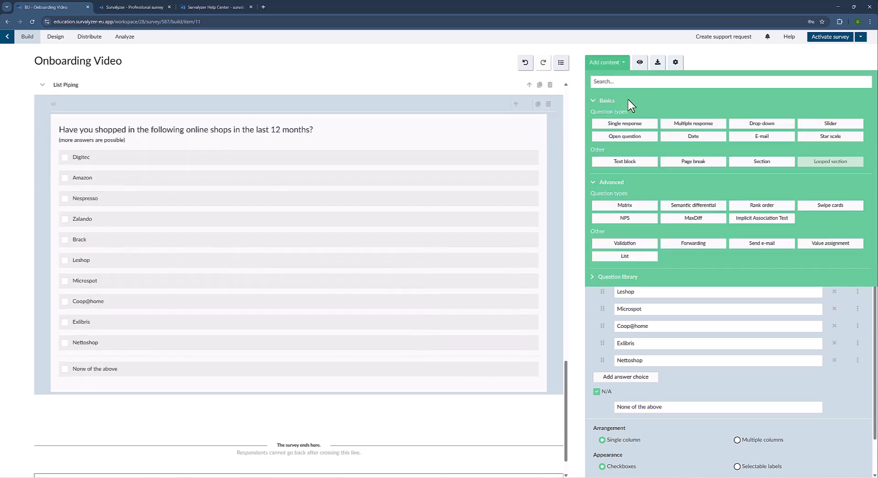
{"action": "mouse_move", "coordinate": [696, 247]}
{"action": "left_click_drag", "start_coordinate": [694, 243], "coordinate": [251, 401]}
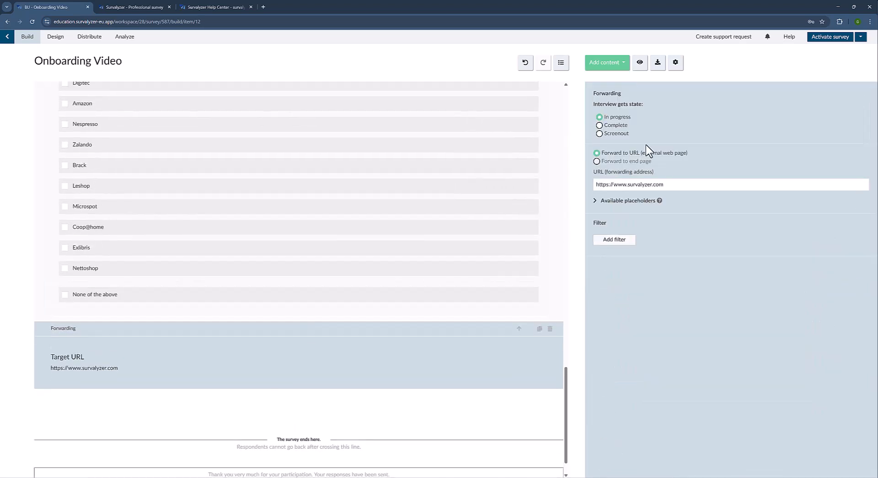
{"action": "left_click", "coordinate": [617, 128]}
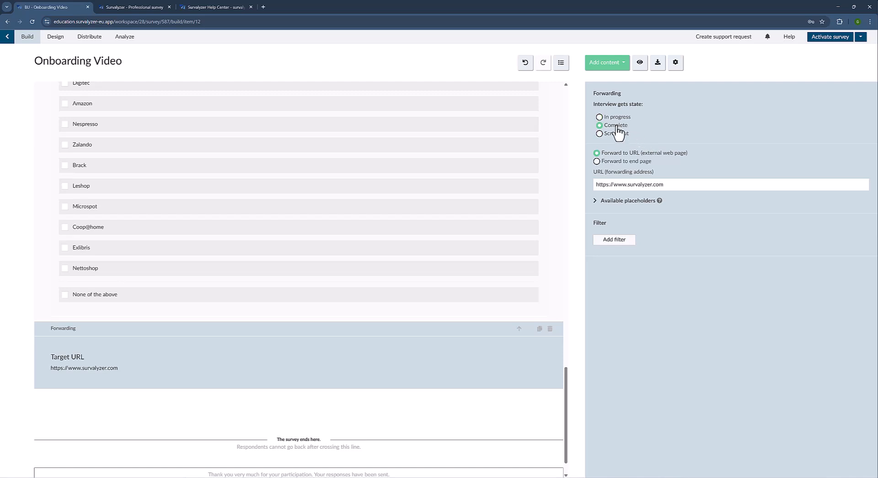
Step: Start a filter for the forwarding with a question condition based on q6, the online shops used in the last 12 months
{"action": "left_click", "coordinate": [622, 243]}
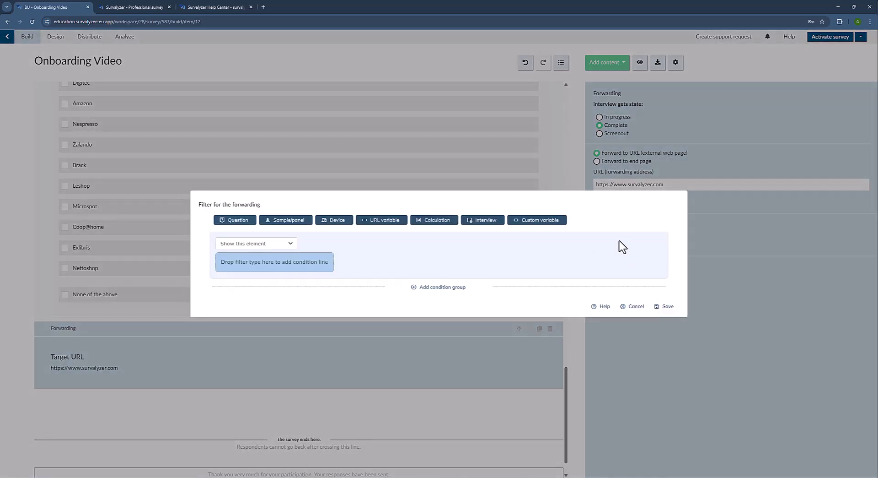
{"action": "left_click", "coordinate": [270, 262]}
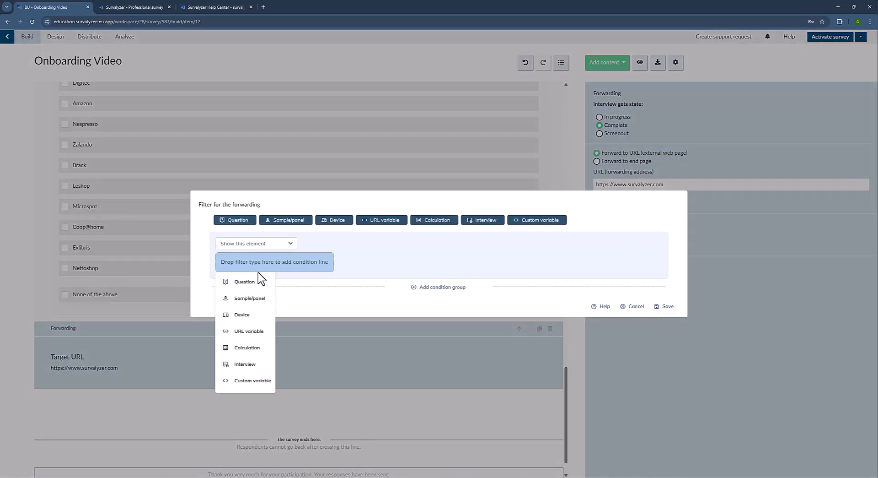
{"action": "left_click", "coordinate": [253, 283]}
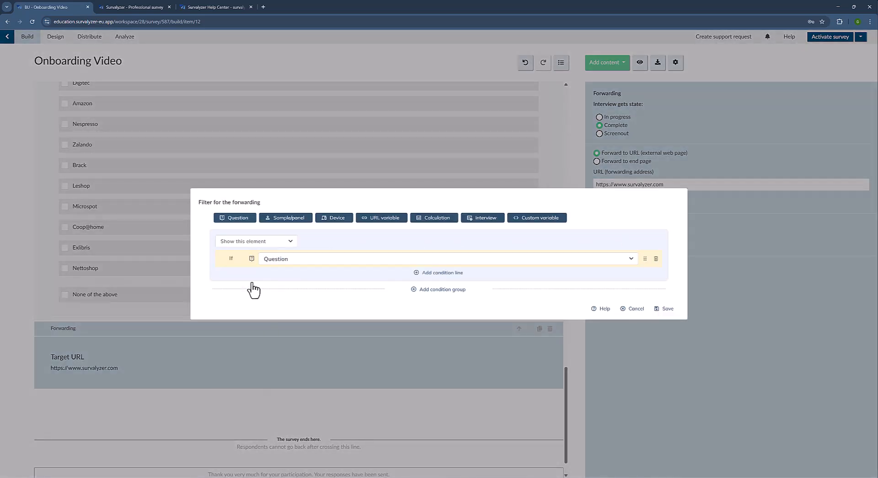
{"action": "left_click", "coordinate": [305, 262]}
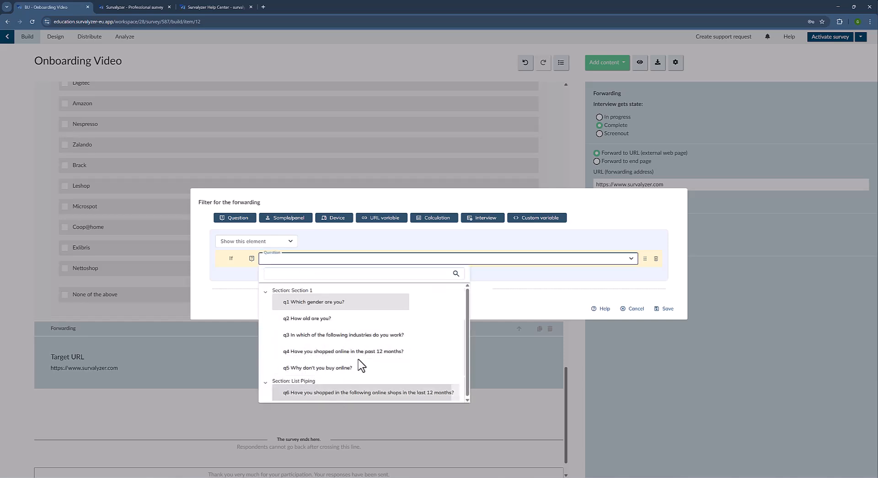
{"action": "left_click", "coordinate": [348, 392]}
Step: Set the q6 condition to N/A is equal to Checked, save the filter, and make the forwarding lead to the end page
{"action": "left_click", "coordinate": [510, 265]}
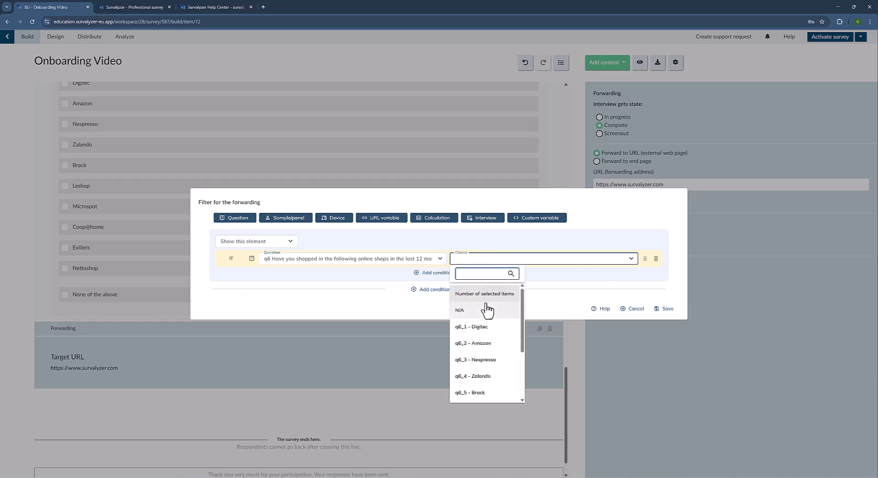
{"action": "scroll", "coordinate": [485, 309], "scroll_direction": "down", "scroll_amount": 3}
{"action": "scroll", "coordinate": [483, 326], "scroll_direction": "up", "scroll_amount": 3}
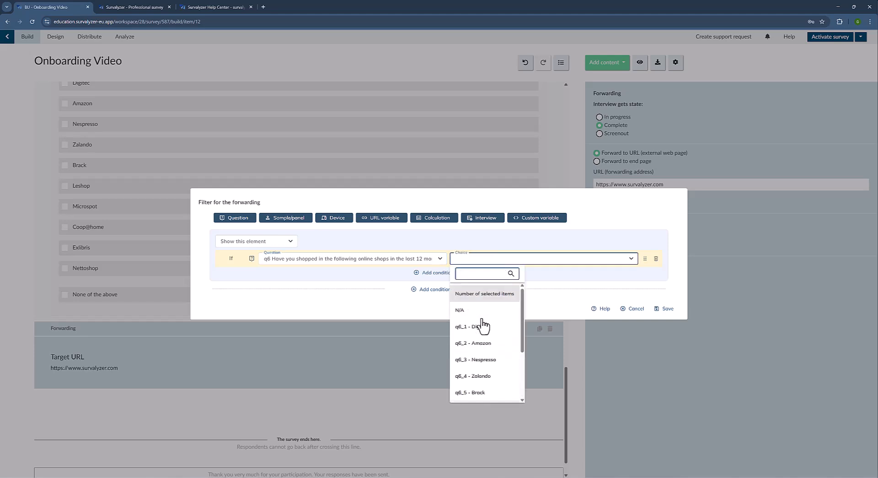
{"action": "scroll", "coordinate": [483, 326], "scroll_direction": "down", "scroll_amount": 3}
{"action": "scroll", "coordinate": [478, 322], "scroll_direction": "up", "scroll_amount": 3}
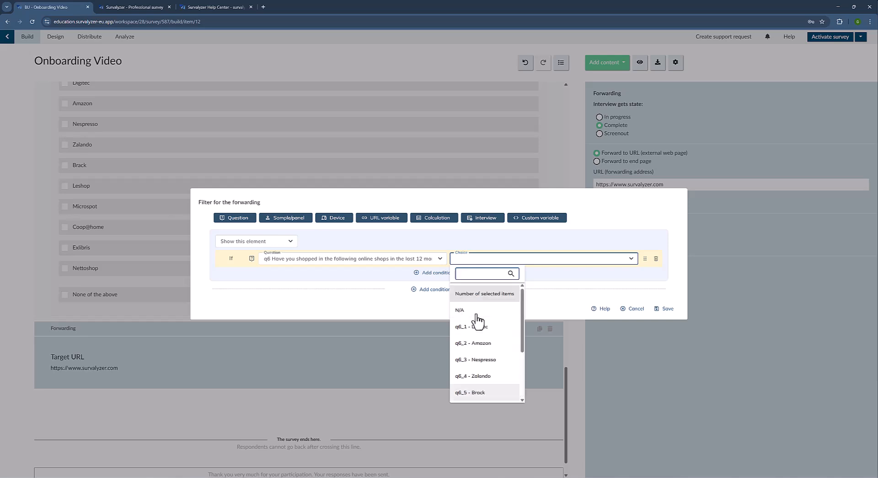
{"action": "left_click", "coordinate": [471, 310]}
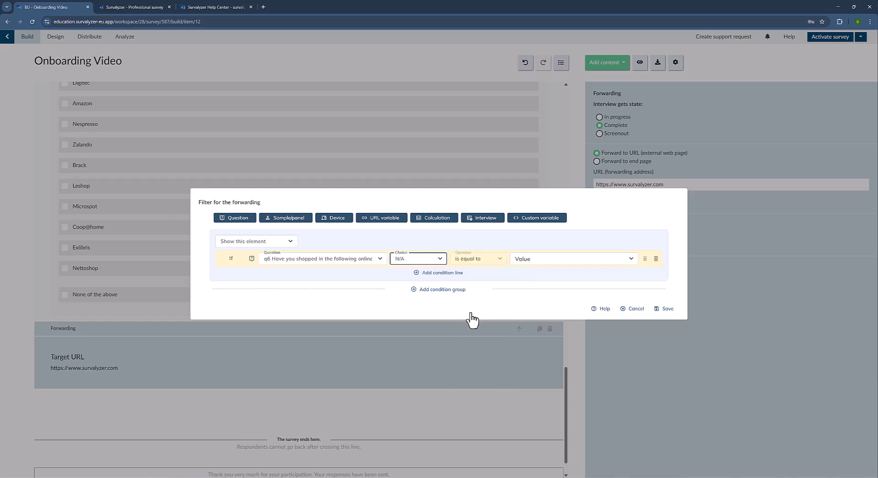
{"action": "left_click", "coordinate": [534, 263]}
{"action": "left_click", "coordinate": [525, 296]}
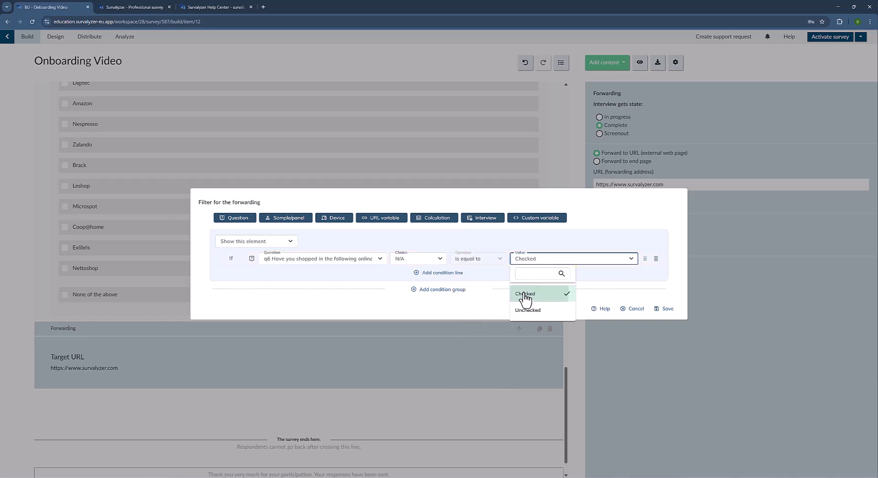
{"action": "left_click", "coordinate": [665, 309]}
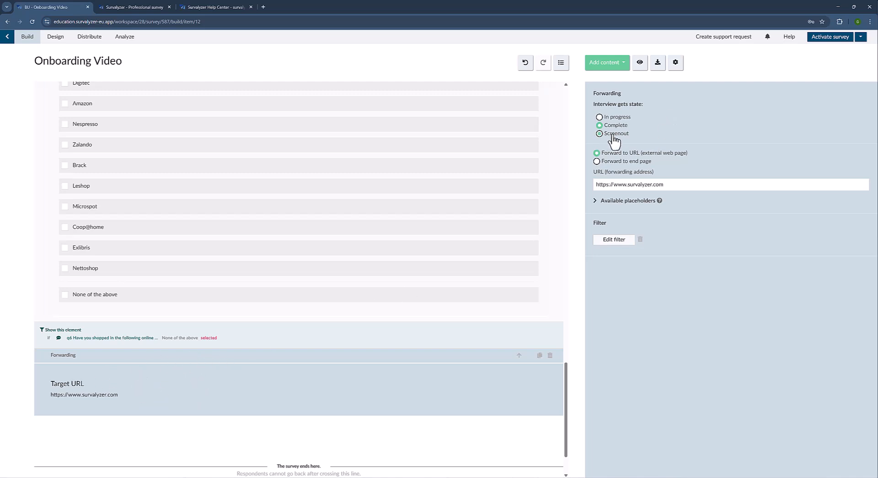
{"action": "left_click", "coordinate": [622, 161]}
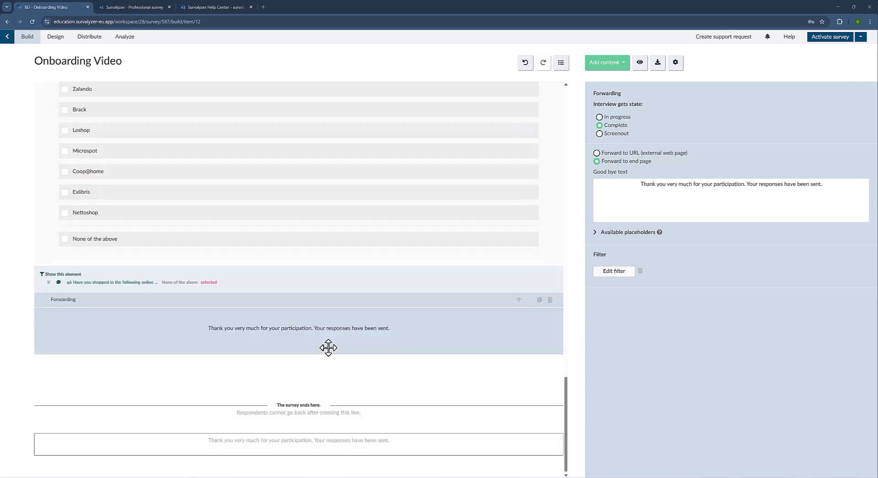
Step: Switch to the Basic Training Survey 2025 Word document and copy the question text of Question 7
{"action": "key", "text": "alt+Tab"}
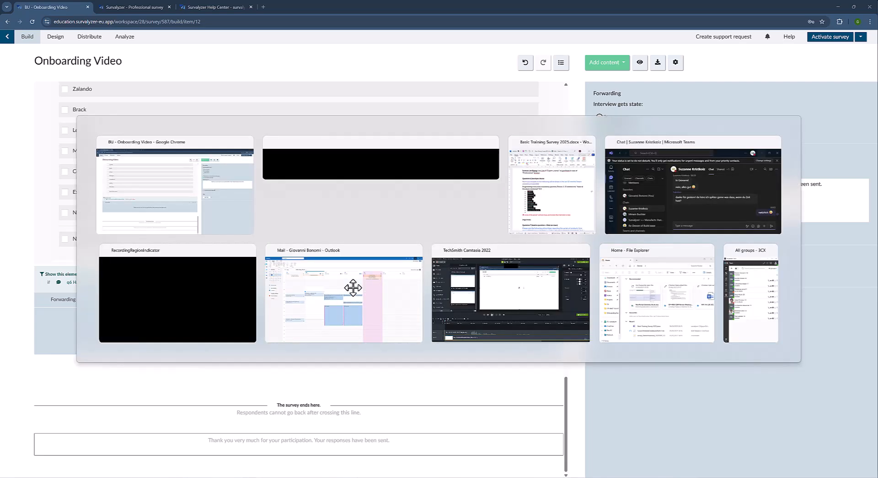
{"action": "key", "text": "alt+Tab"}
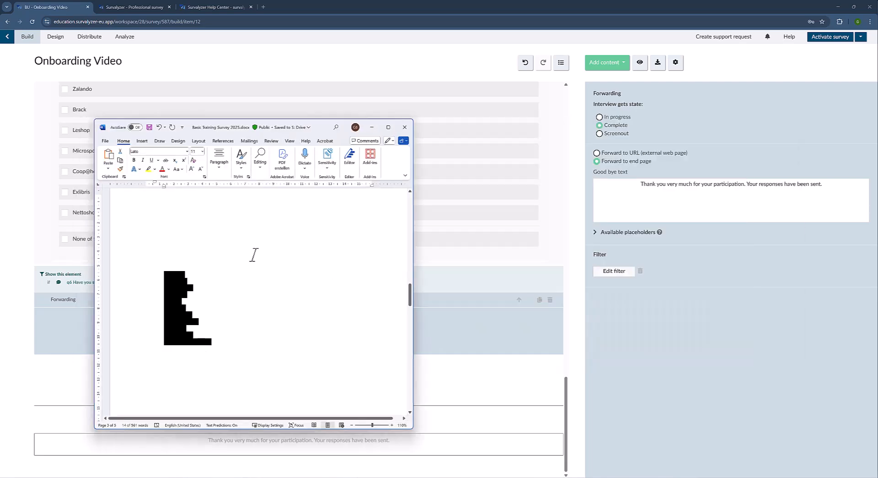
{"action": "scroll", "coordinate": [226, 297], "scroll_direction": "down", "scroll_amount": 3}
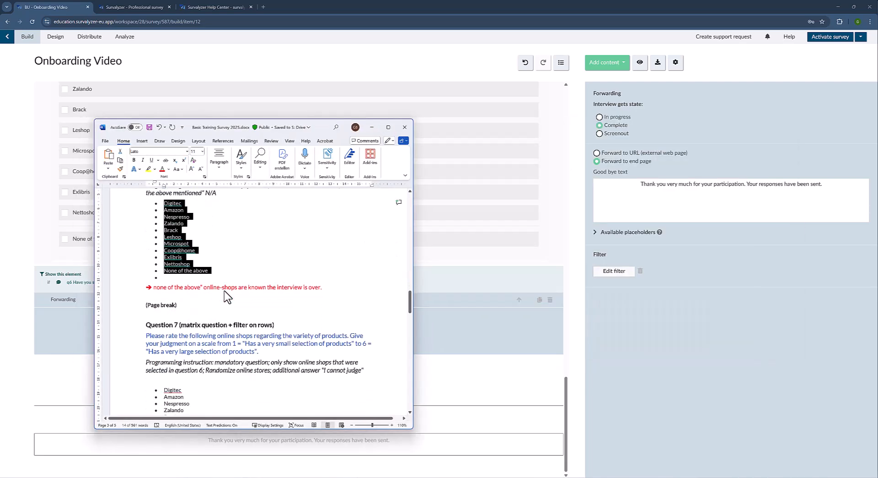
{"action": "scroll", "coordinate": [226, 296], "scroll_direction": "down", "scroll_amount": 2}
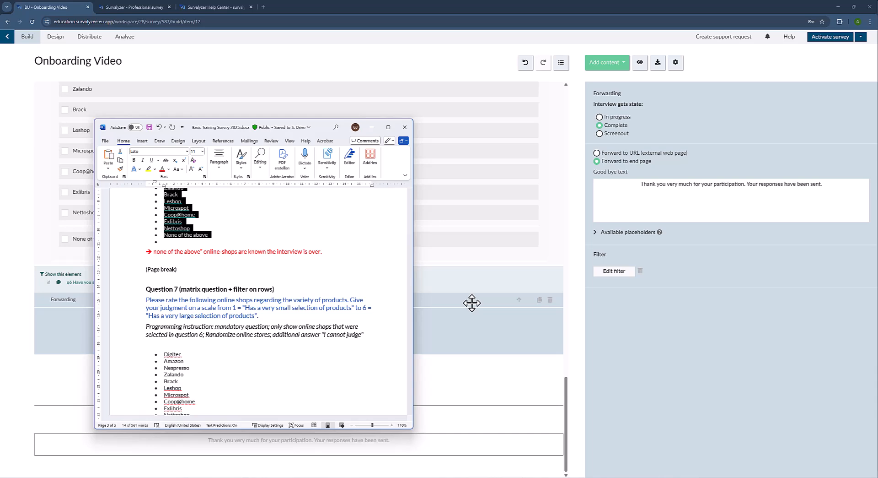
{"action": "scroll", "coordinate": [209, 308], "scroll_direction": "down", "scroll_amount": 2}
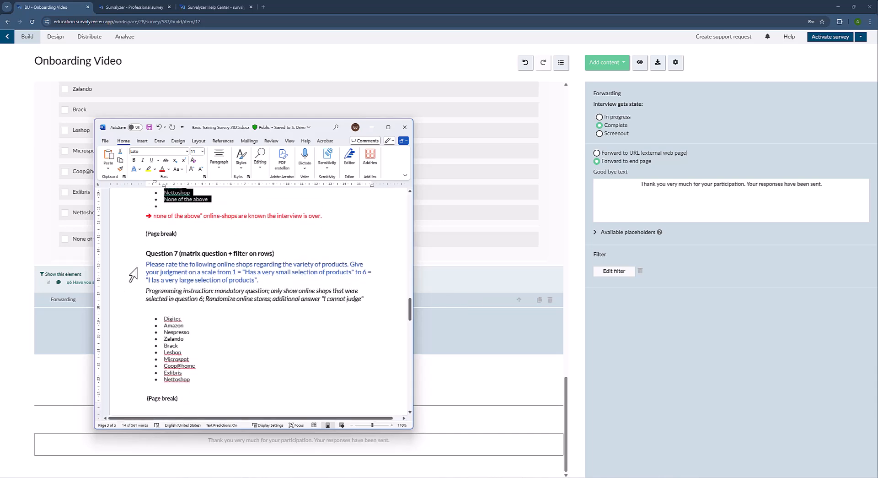
{"action": "left_click_drag", "start_coordinate": [132, 266], "coordinate": [128, 284]}
{"action": "key", "text": "ctrl+c"}
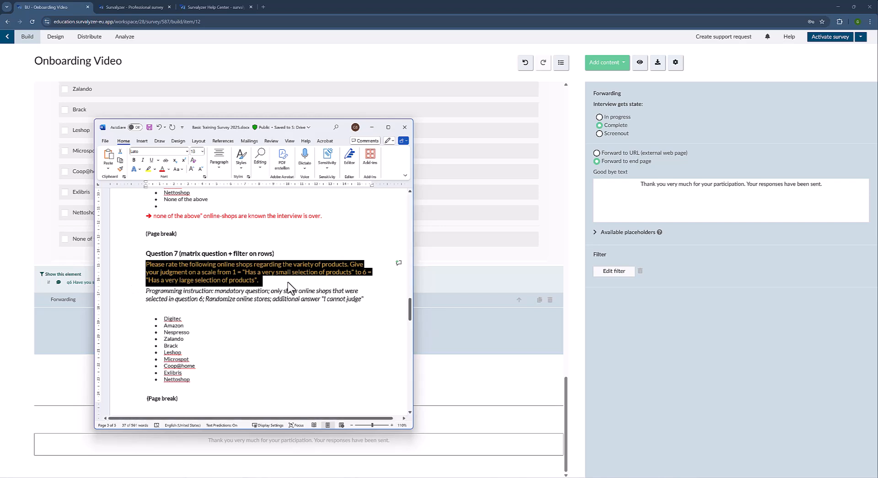
Step: Add a Matrix question below the forwarding element and paste the copied Question 7 text as its question text
{"action": "left_click", "coordinate": [623, 66]}
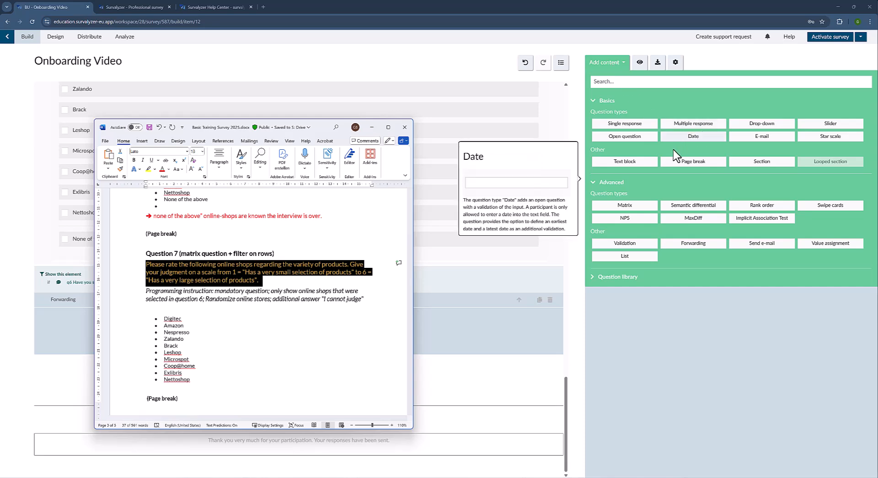
{"action": "left_click", "coordinate": [645, 208]}
{"action": "left_click_drag", "start_coordinate": [646, 211], "coordinate": [328, 294]}
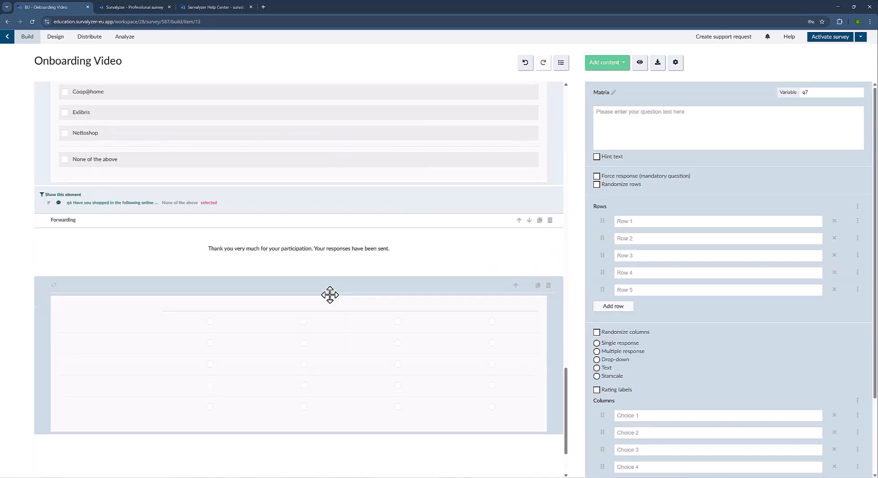
{"action": "left_click", "coordinate": [656, 121]}
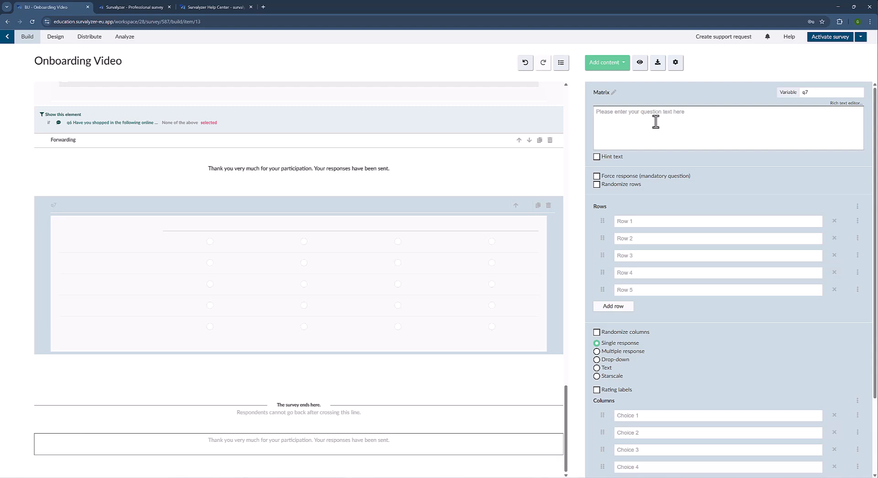
{"action": "key", "text": "ctrl+v"}
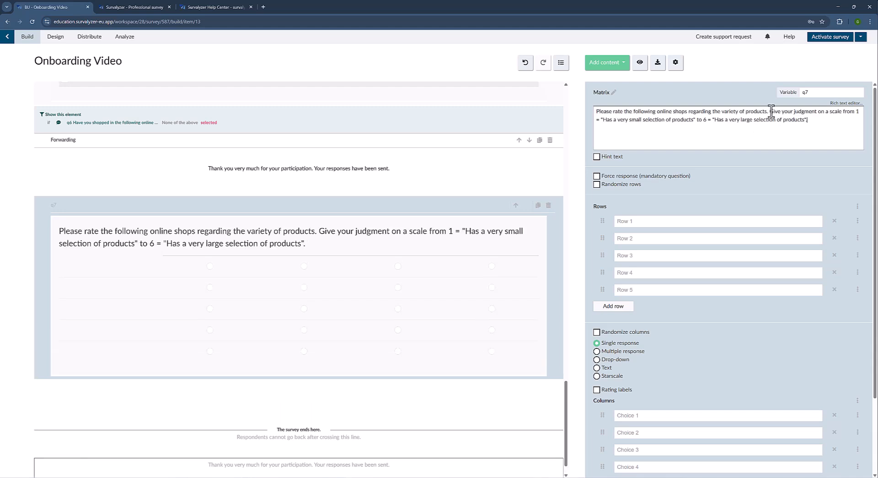
Step: Move the "Give your judgment on a scale from 1... to 6..." sentence out of q7's question text into an enabled hint text
{"action": "left_click_drag", "start_coordinate": [808, 118], "coordinate": [820, 119]}
{"action": "key", "text": "ctrl+c"}
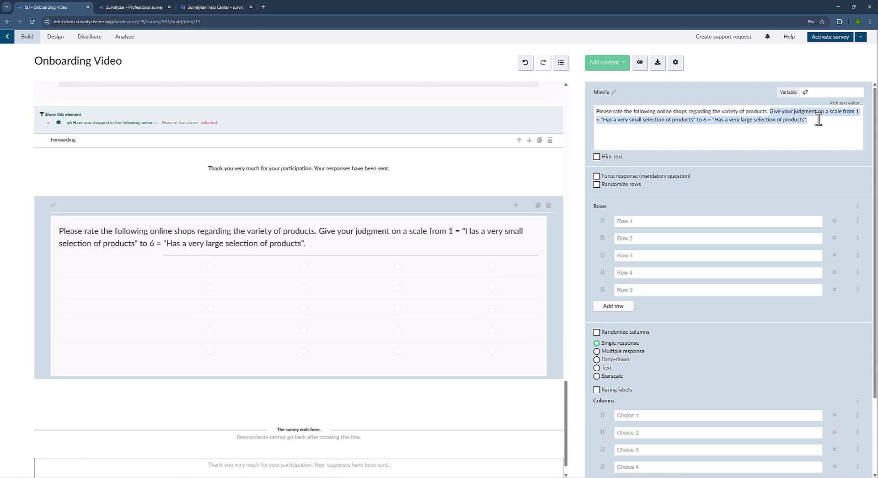
{"action": "key", "text": "BackSpace"}
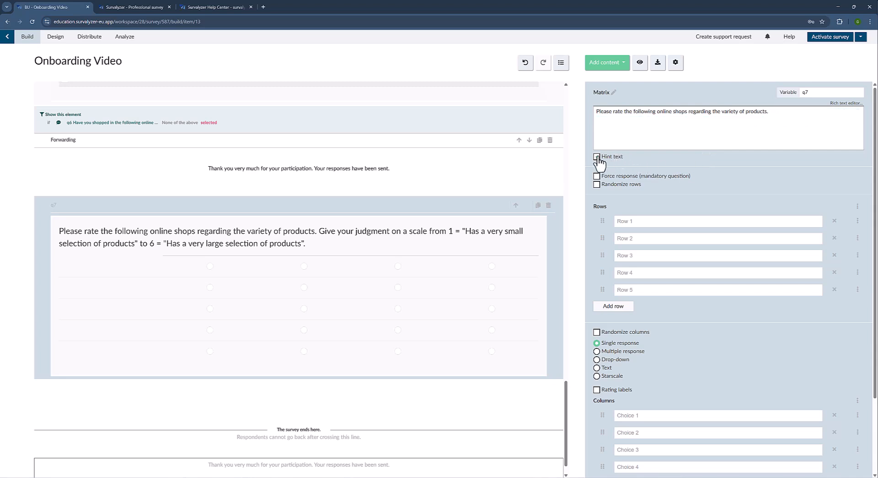
{"action": "left_click", "coordinate": [597, 157]}
{"action": "left_click", "coordinate": [638, 177]}
{"action": "key", "text": "ctrl+v"}
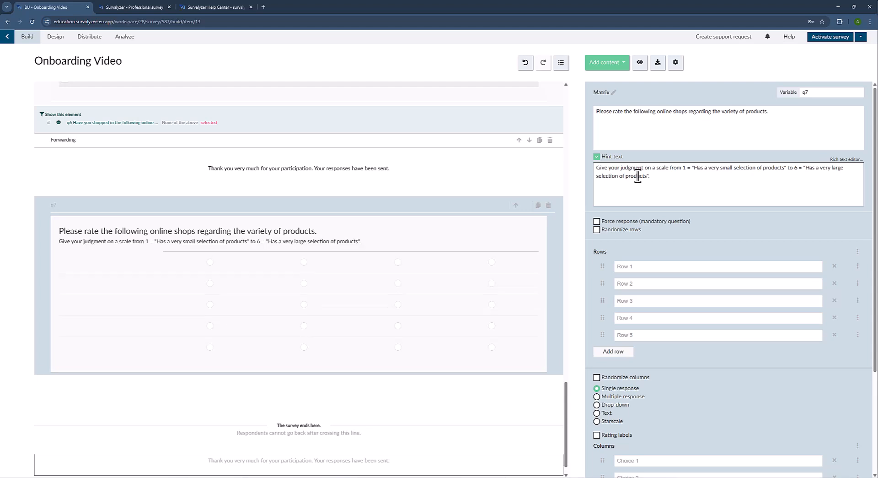
Step: Copy Question 7's shop list from "Digitec" to "Nettoshop" in the Word document and paste it as the q7 matrix rows
{"action": "scroll", "coordinate": [638, 176], "scroll_direction": "down", "scroll_amount": 1}
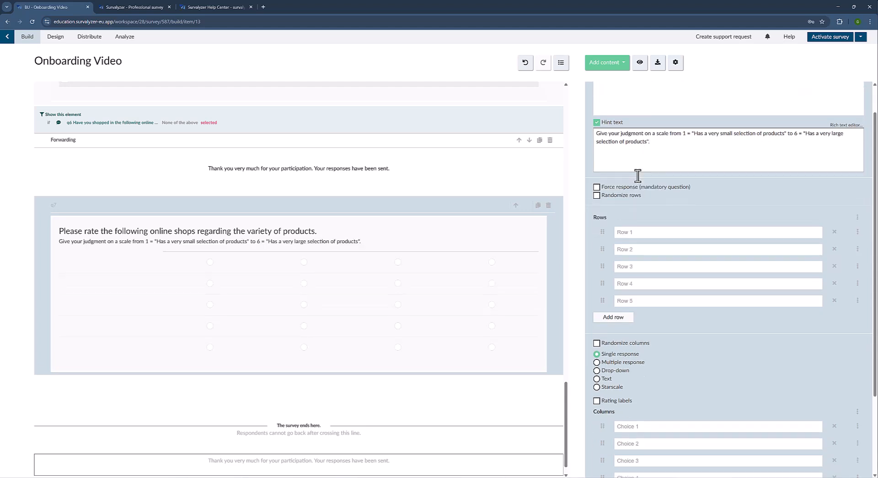
{"action": "key", "text": "alt+Tab"}
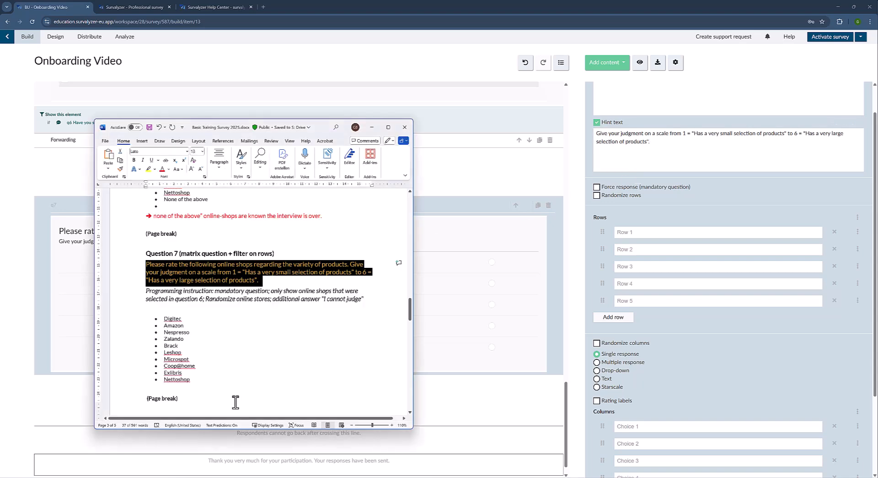
{"action": "left_click_drag", "start_coordinate": [195, 377], "coordinate": [162, 321]}
{"action": "key", "text": "ctrl+c"}
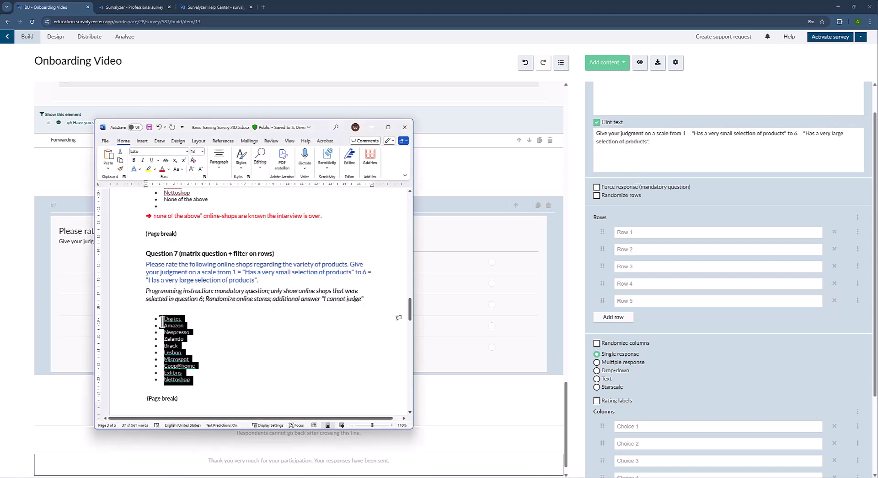
{"action": "key", "text": "alt+Tab"}
{"action": "left_click", "coordinate": [643, 233]}
{"action": "key", "text": "ctrl+v"}
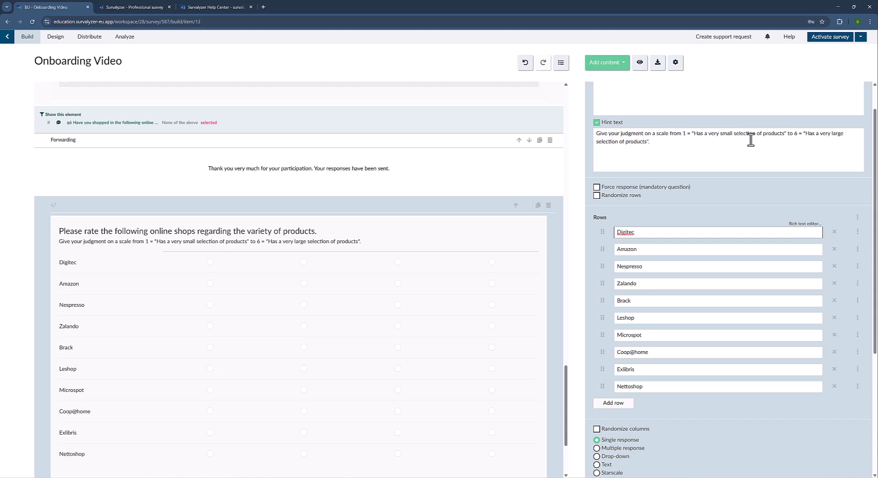
Step: Extend the q7 matrix to six columns and label them 1, 2, 3, 4, 5 and 6
{"action": "scroll", "coordinate": [751, 140], "scroll_direction": "down", "scroll_amount": 4}
{"action": "left_click", "coordinate": [621, 389]}
{"action": "left_click", "coordinate": [627, 407]}
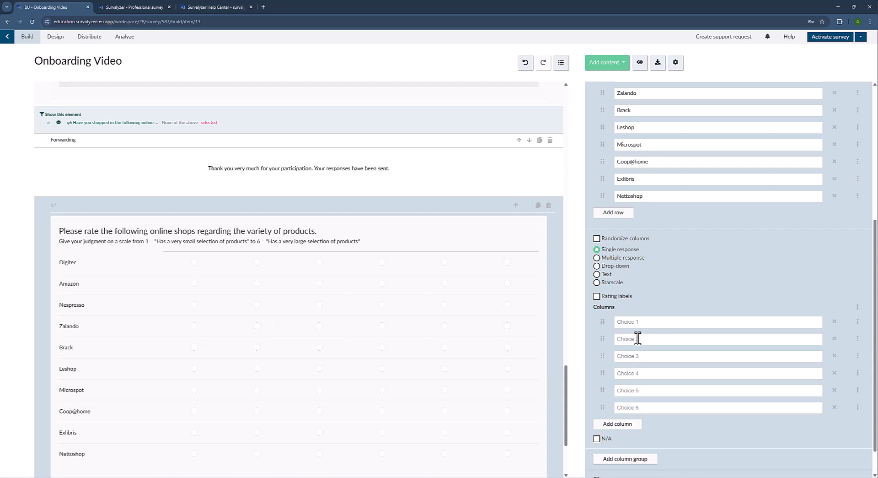
{"action": "left_click", "coordinate": [639, 322]}
{"action": "type", "text": "1"}
{"action": "left_click", "coordinate": [638, 339]}
{"action": "type", "text": "2"}
{"action": "left_click", "coordinate": [637, 356]}
{"action": "type", "text": "3"}
{"action": "left_click", "coordinate": [637, 374]}
{"action": "type", "text": "4"}
{"action": "left_click", "coordinate": [634, 390]}
{"action": "type", "text": "5"}
{"action": "left_click", "coordinate": [641, 408]}
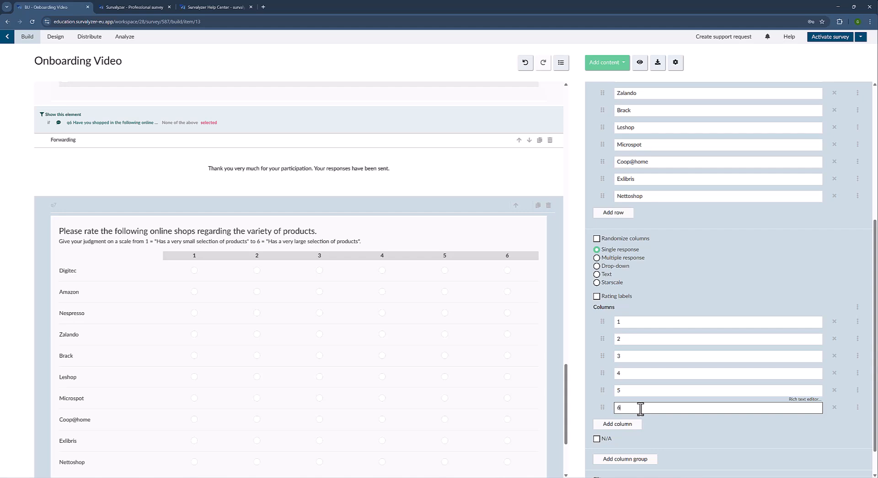
Step: Enable rating labels for the q7 matrix and copy "Has a very small selection of products" from the hint text into the left label
{"action": "left_click", "coordinate": [630, 298]}
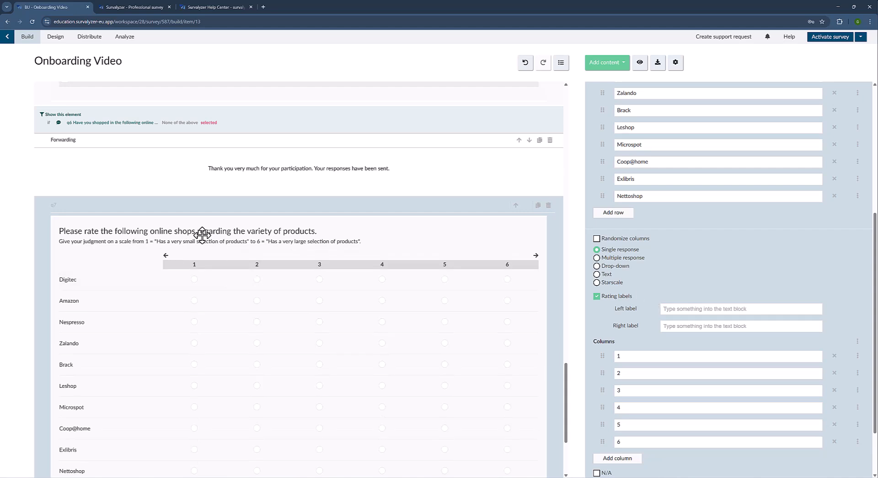
{"action": "scroll", "coordinate": [768, 182], "scroll_direction": "up", "scroll_amount": 3}
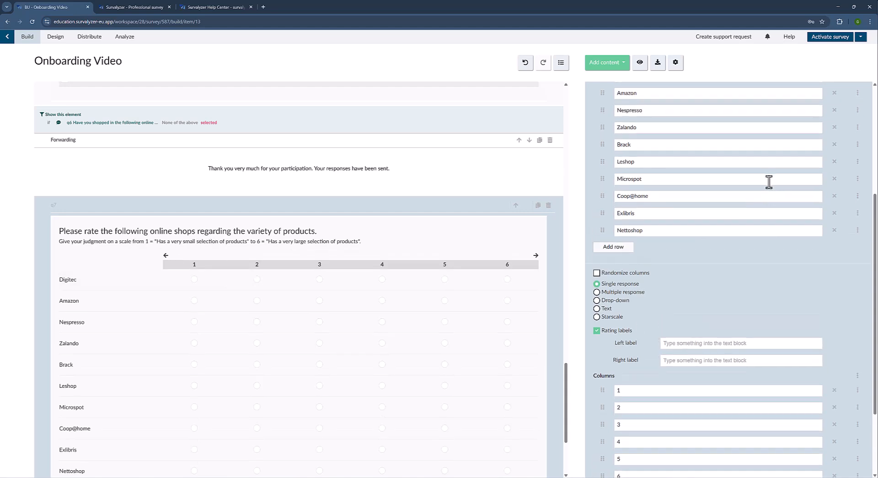
{"action": "scroll", "coordinate": [734, 138], "scroll_direction": "up", "scroll_amount": 2}
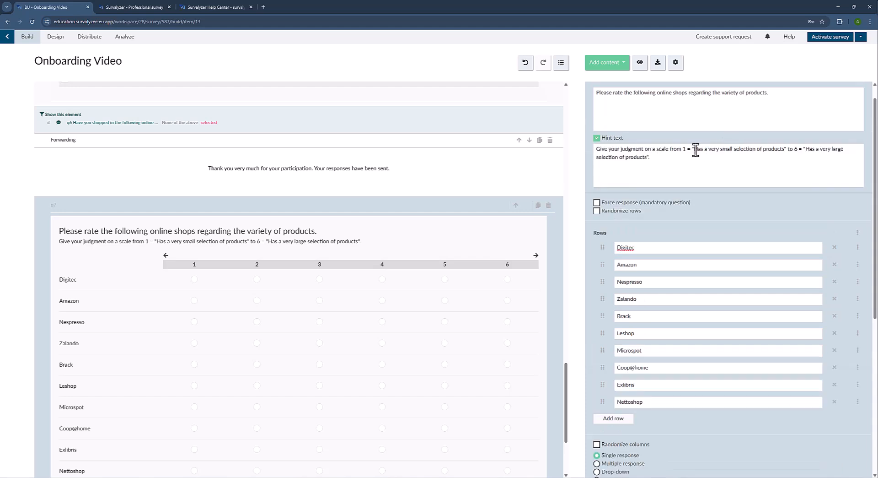
{"action": "left_click_drag", "start_coordinate": [695, 148], "coordinate": [757, 149]}
{"action": "left_click", "coordinate": [783, 149], "text": "shift"}
{"action": "key", "text": "ctrl+c"}
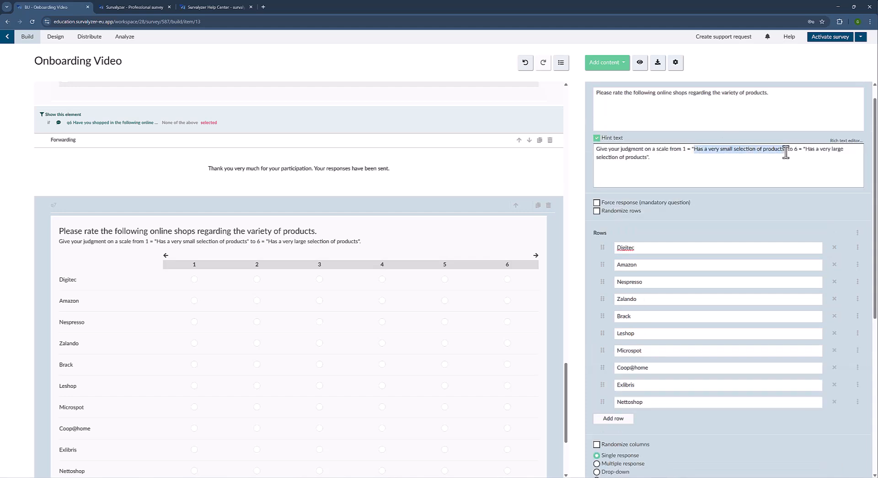
{"action": "scroll", "coordinate": [671, 367], "scroll_direction": "down", "scroll_amount": 5}
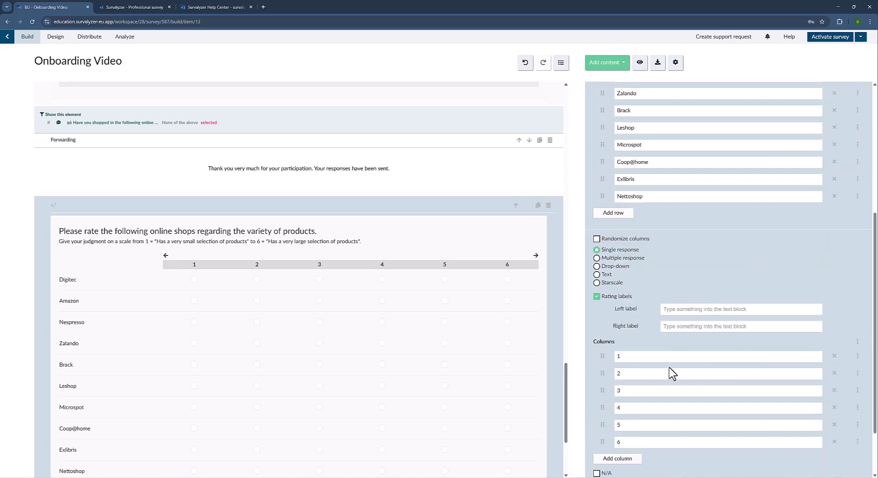
{"action": "left_click", "coordinate": [685, 308]}
{"action": "key", "text": "ctrl+v"}
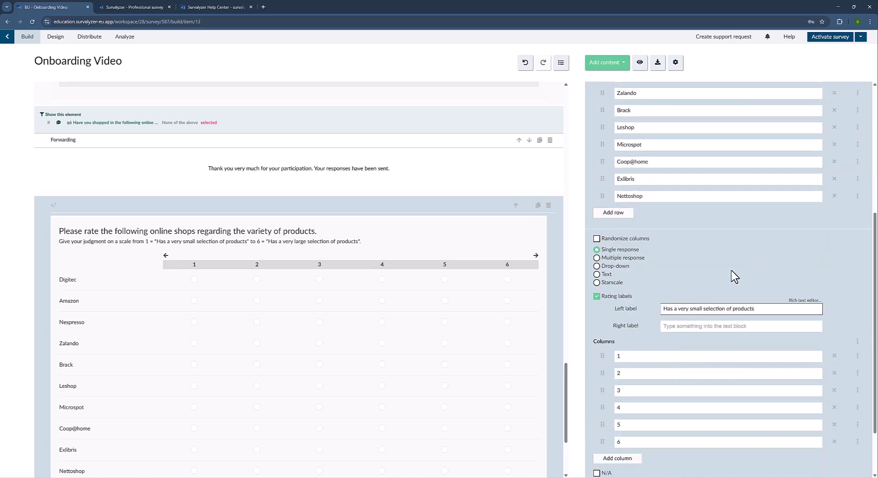
Step: Copy "Has a very large selection of products" from the q7 hint text into the right rating label
{"action": "scroll", "coordinate": [732, 276], "scroll_direction": "up", "scroll_amount": 5}
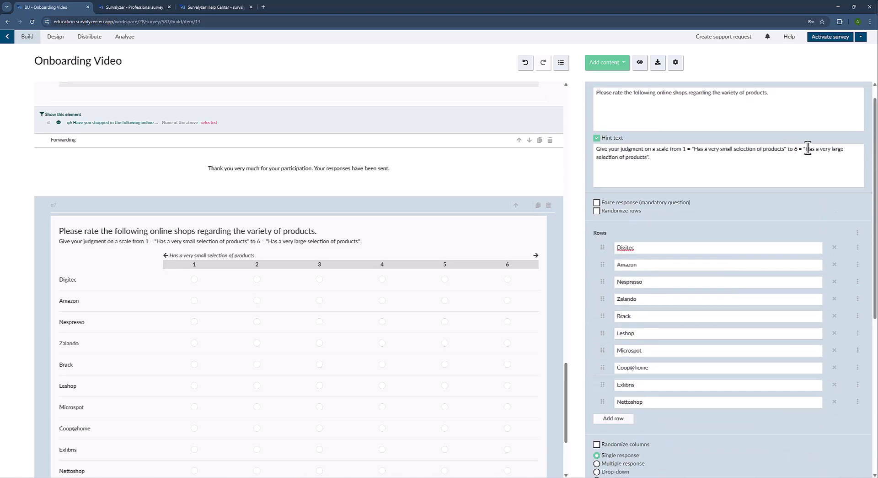
{"action": "left_click_drag", "start_coordinate": [806, 149], "coordinate": [649, 159]}
{"action": "key", "text": "ctrl+c"}
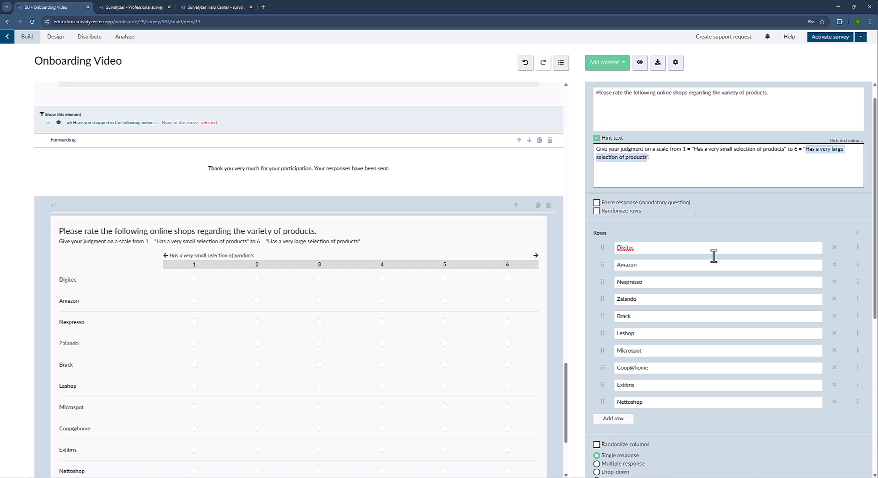
{"action": "scroll", "coordinate": [722, 284], "scroll_direction": "down", "scroll_amount": 5}
{"action": "left_click", "coordinate": [767, 292]}
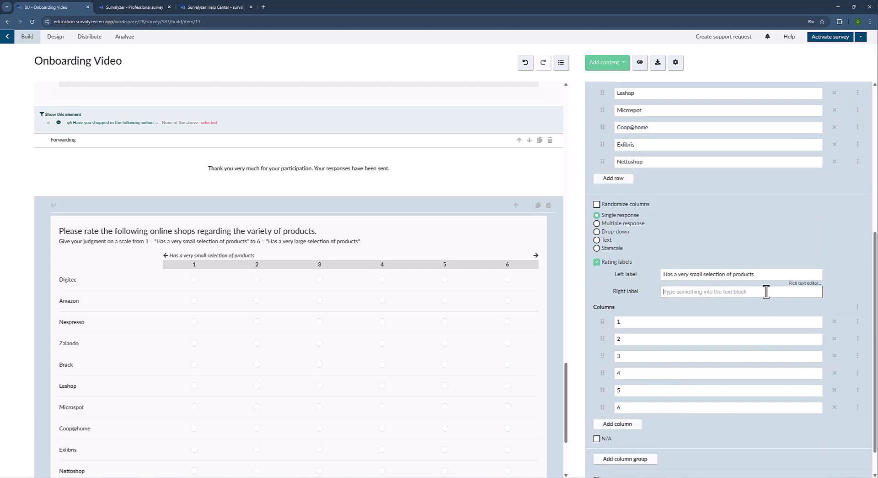
{"action": "key", "text": "ctrl+v"}
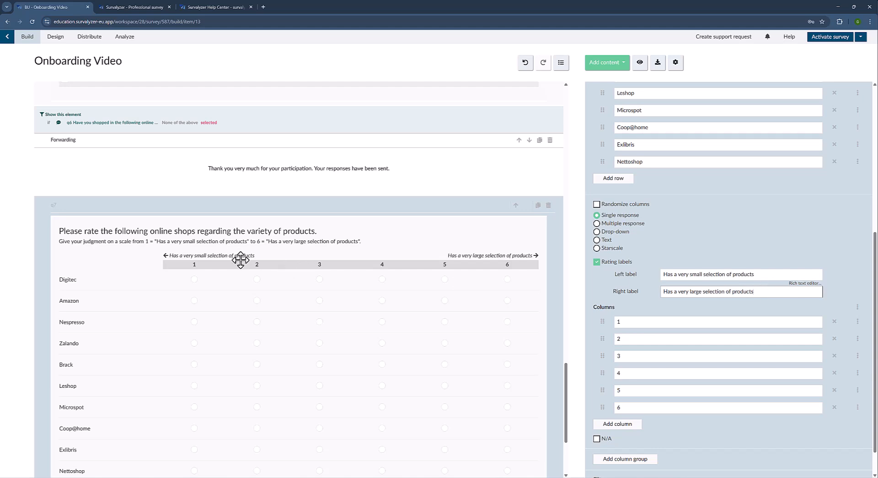
{"action": "scroll", "coordinate": [478, 256], "scroll_direction": "down", "scroll_amount": 2}
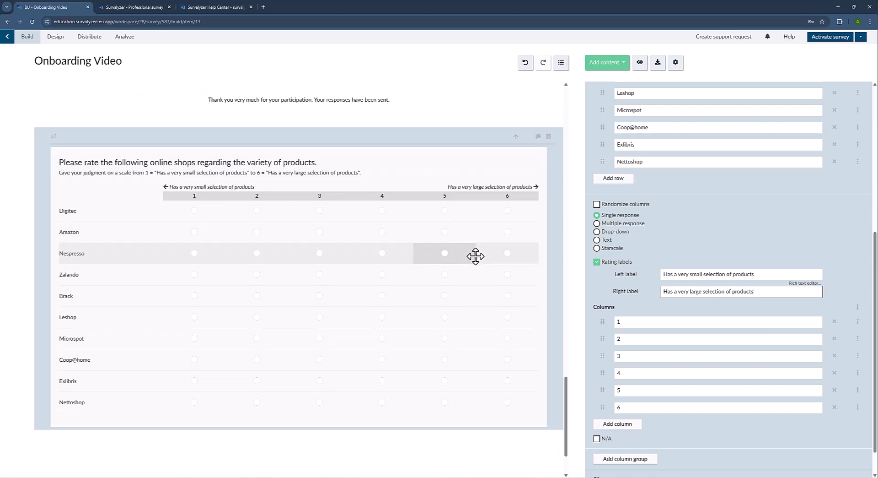
{"action": "scroll", "coordinate": [485, 263], "scroll_direction": "up", "scroll_amount": 5}
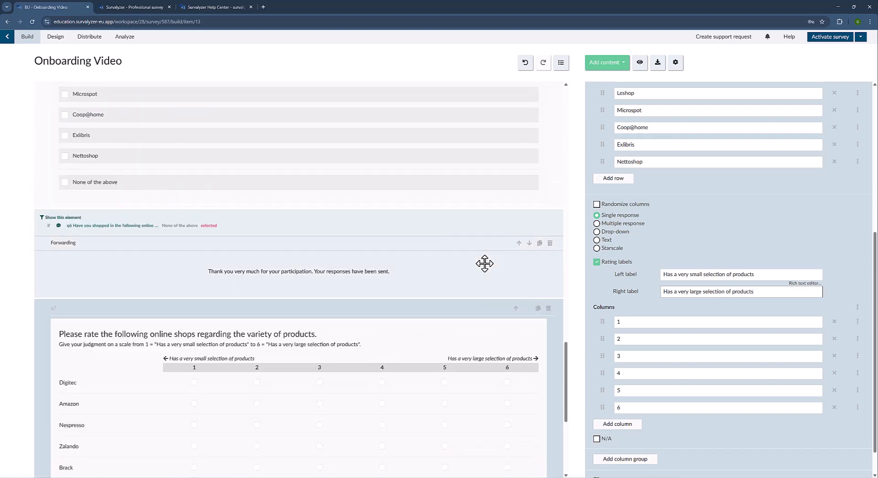
{"action": "scroll", "coordinate": [484, 263], "scroll_direction": "up", "scroll_amount": 6}
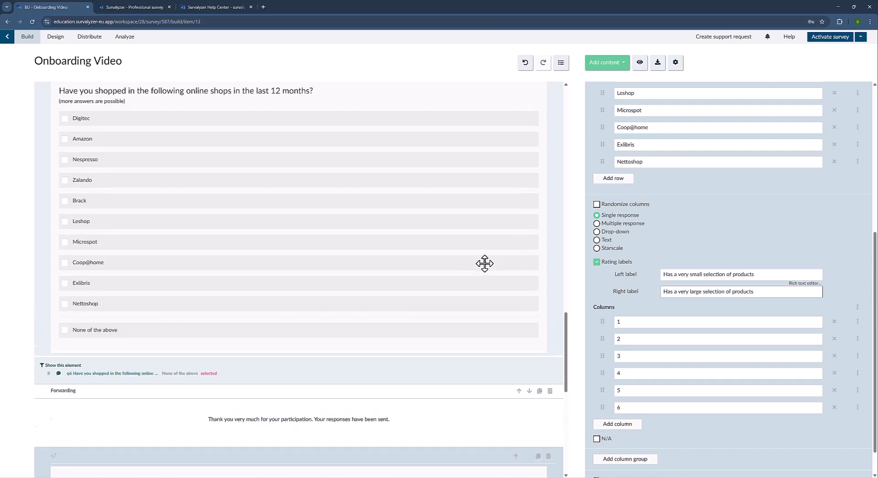
{"action": "scroll", "coordinate": [485, 263], "scroll_direction": "down", "scroll_amount": 8}
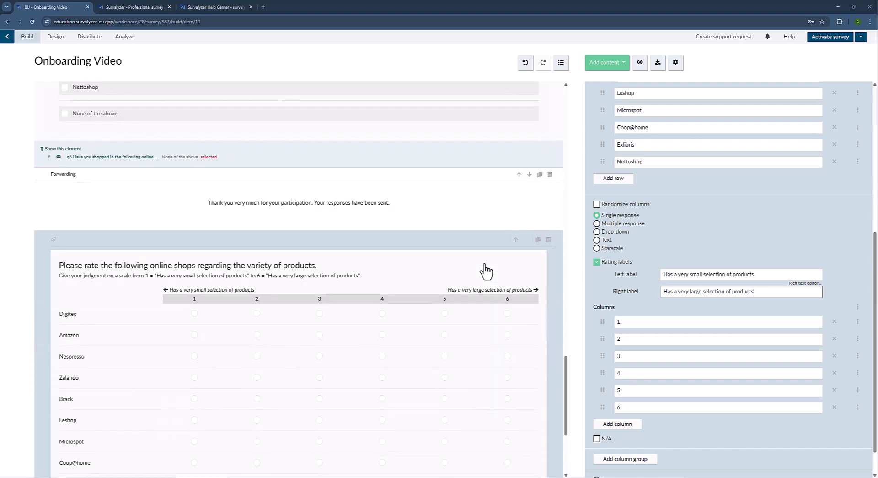
Step: Following the Word questionnaire's question 7 instructions, make the online shop matrix question mandatory and randomize its rows
{"action": "key", "text": "alt+Tab"}
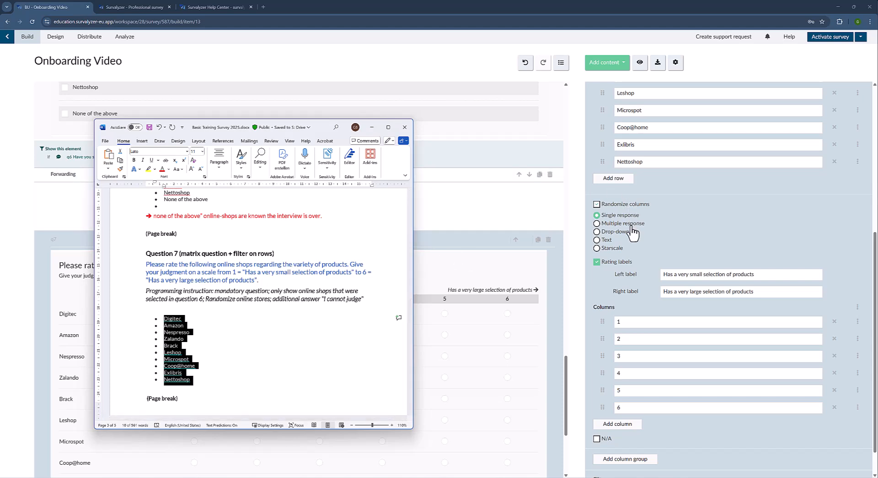
{"action": "scroll", "coordinate": [670, 211], "scroll_direction": "up", "scroll_amount": 4}
{"action": "scroll", "coordinate": [591, 174], "scroll_direction": "up", "scroll_amount": 2}
{"action": "left_click", "coordinate": [617, 222]}
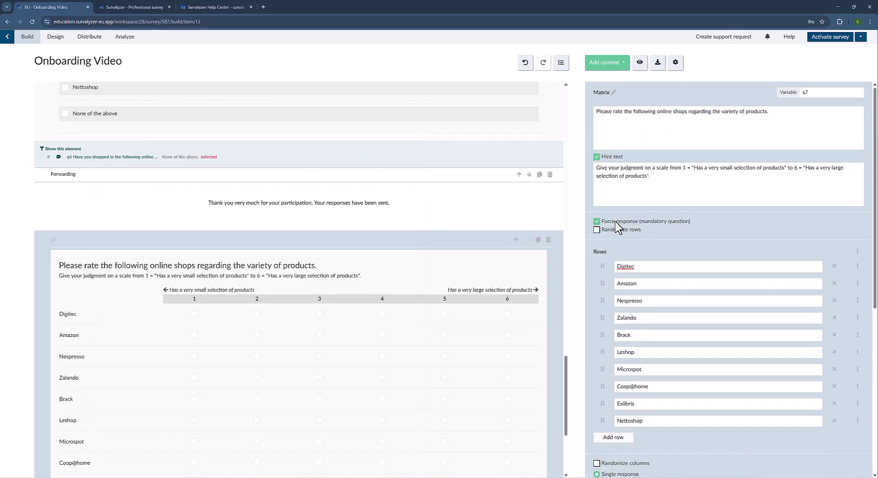
{"action": "key", "text": "alt+Tab"}
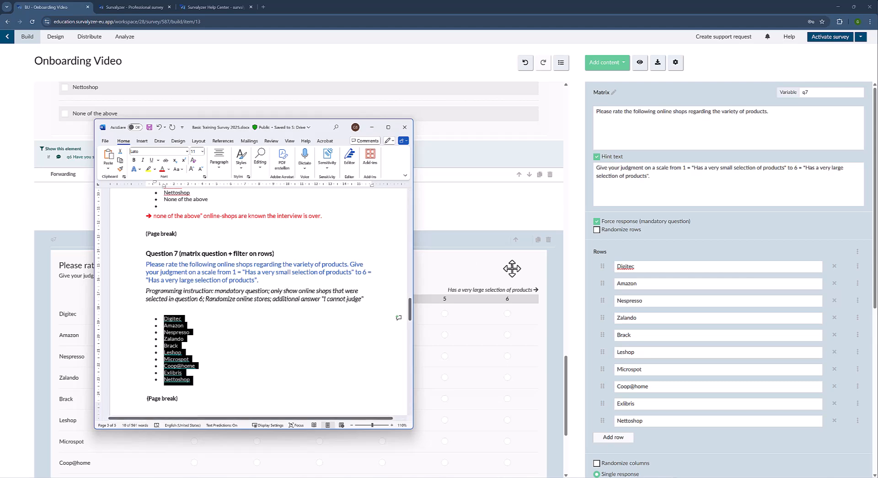
{"action": "left_click", "coordinate": [615, 232]}
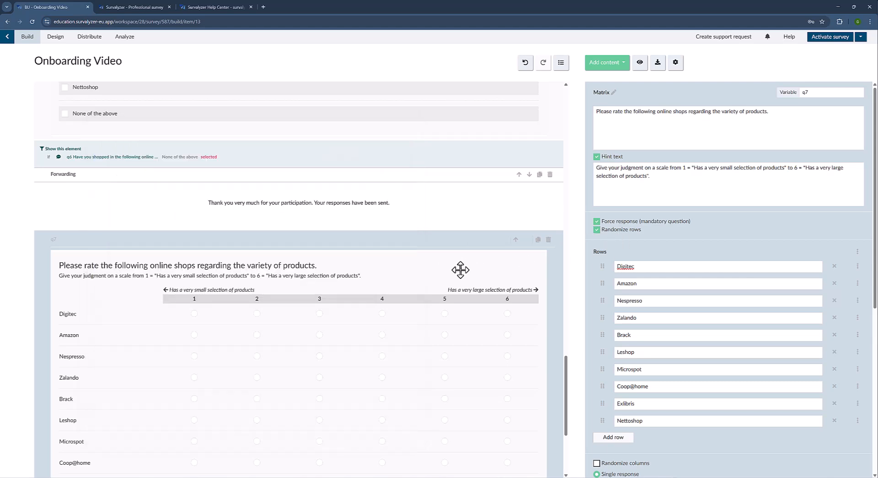
Step: Check the Word questionnaire for the additional answer and enable the N/A option on the q7 matrix
{"action": "key", "text": "alt+Tab"}
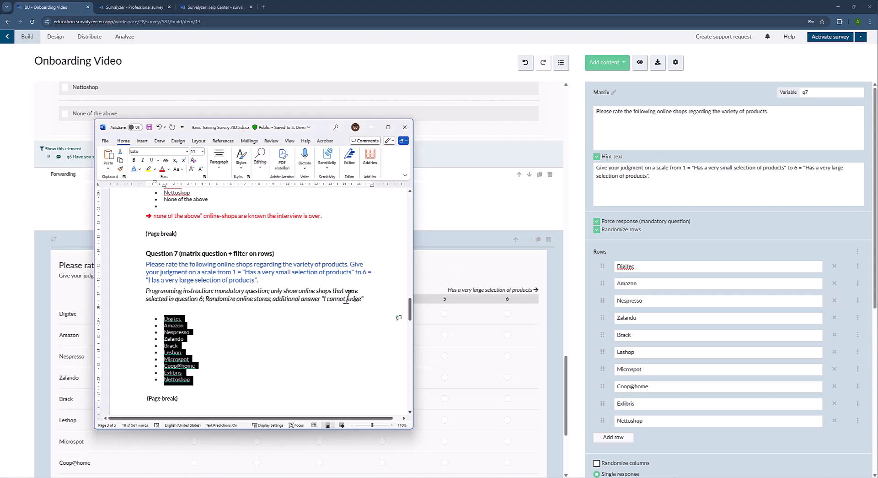
{"action": "left_click", "coordinate": [760, 246]}
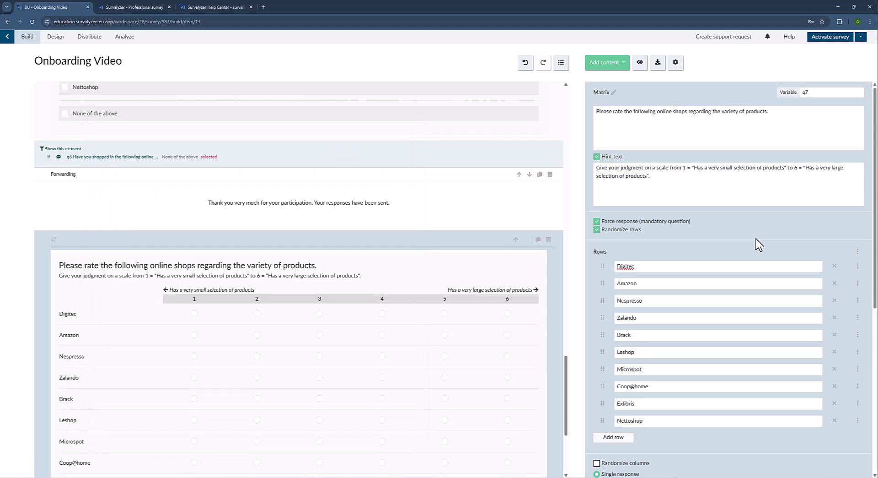
{"action": "scroll", "coordinate": [757, 245], "scroll_direction": "down", "scroll_amount": 5}
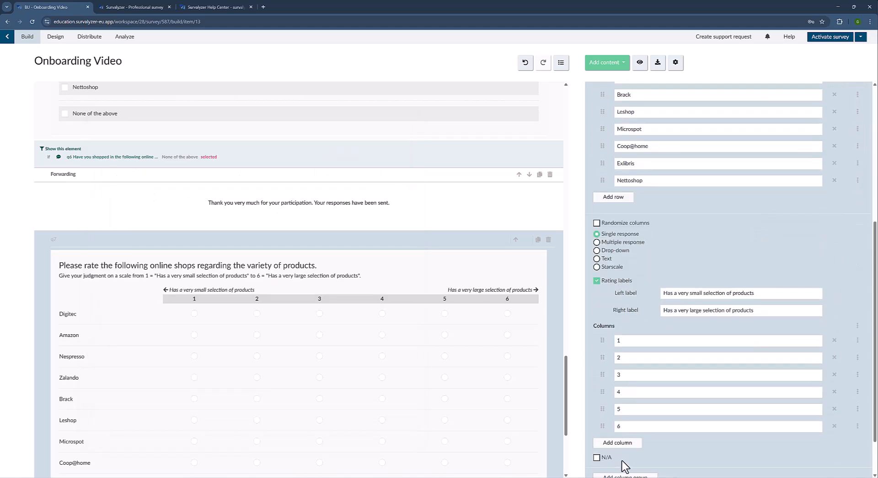
{"action": "left_click", "coordinate": [597, 456]}
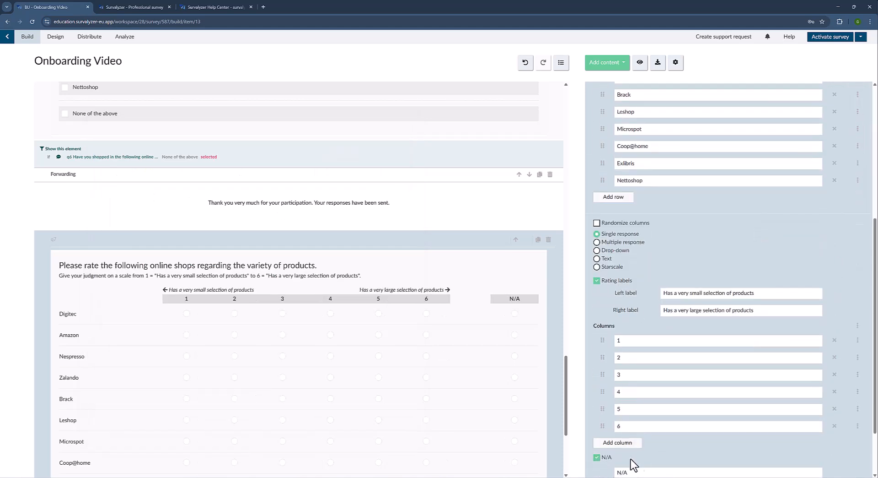
Step: Relabel the matrix's N/A column as "I cannot judge" using the text copied from the Word questionnaire
{"action": "key", "text": "alt+Tab"}
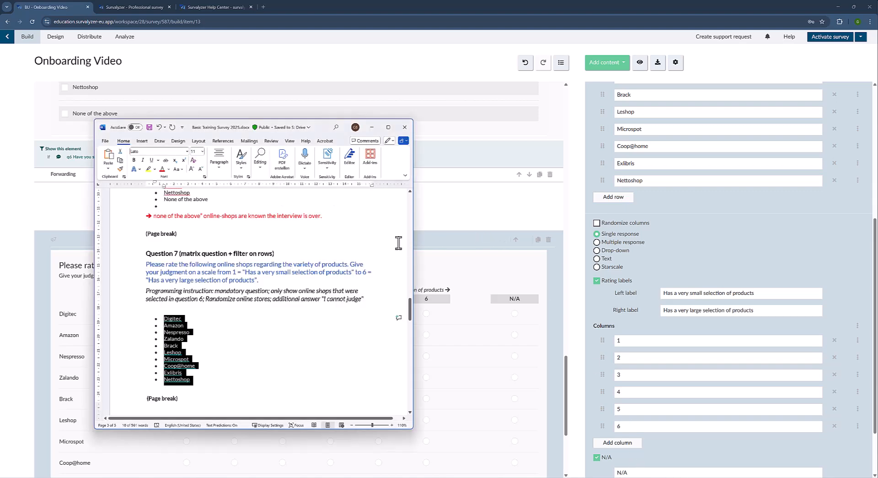
{"action": "left_click_drag", "start_coordinate": [324, 298], "coordinate": [353, 304]}
{"action": "key", "text": "ctrl+c"}
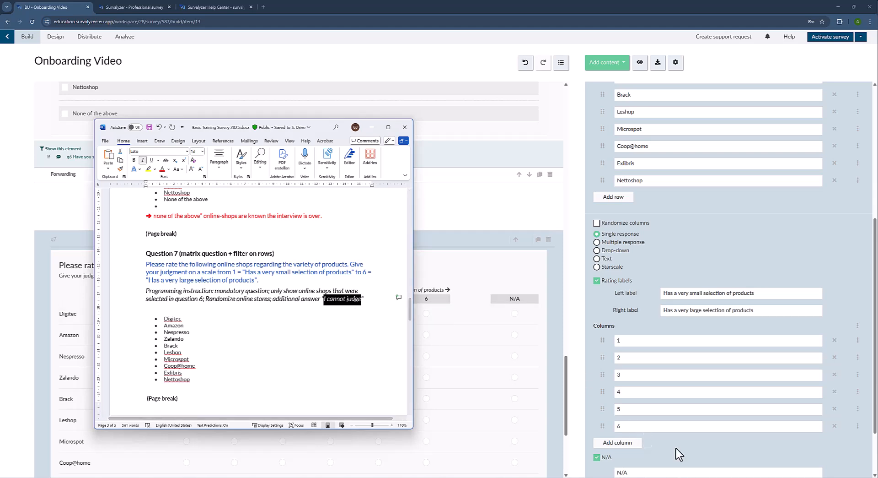
{"action": "left_click_drag", "start_coordinate": [633, 472], "coordinate": [612, 475]}
{"action": "key", "text": "ctrl+v"}
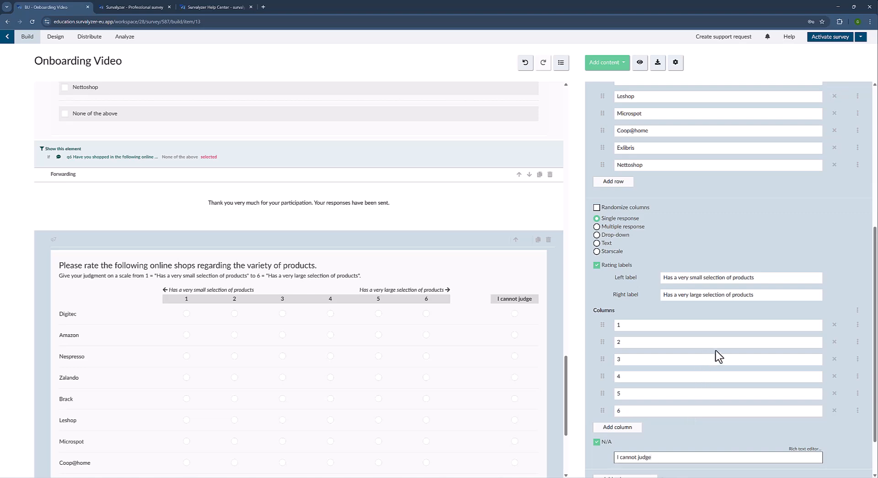
Step: Check the row filter instruction in the Word questionnaire and expand the detailed settings of all matrix rows
{"action": "scroll", "coordinate": [718, 356], "scroll_direction": "up", "scroll_amount": 5}
{"action": "key", "text": "alt+Tab"}
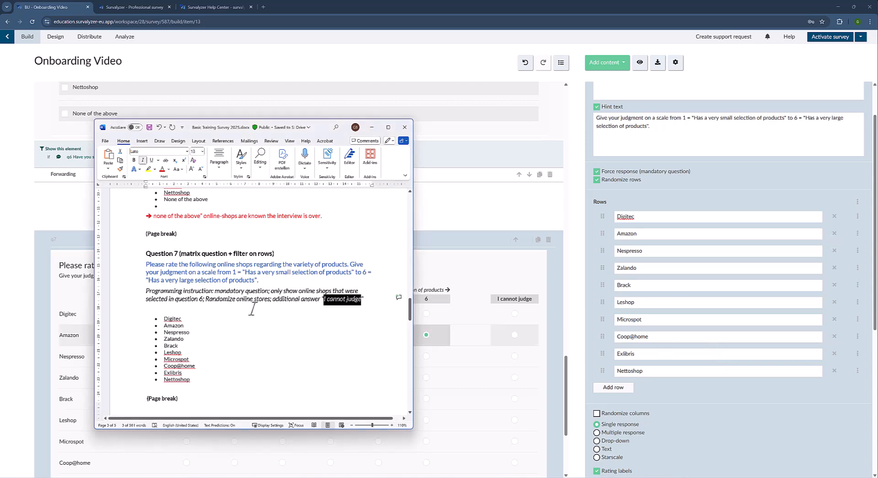
{"action": "left_click", "coordinate": [845, 203]}
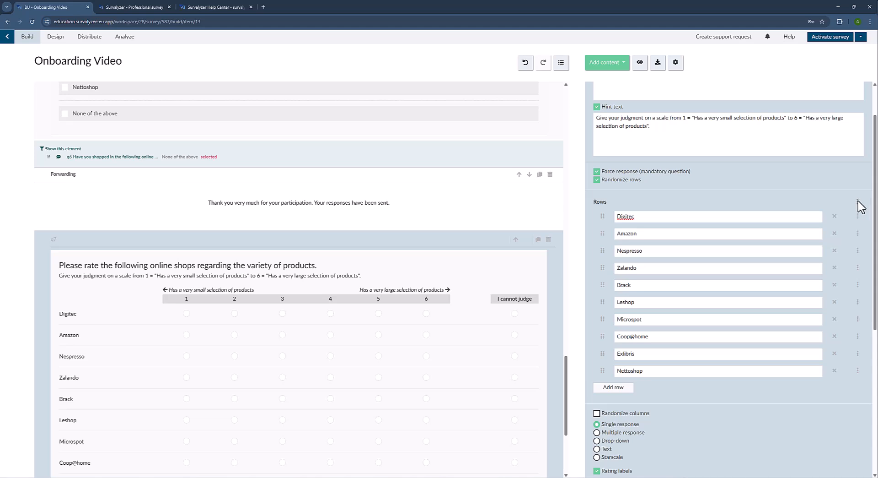
{"action": "left_click", "coordinate": [858, 201]}
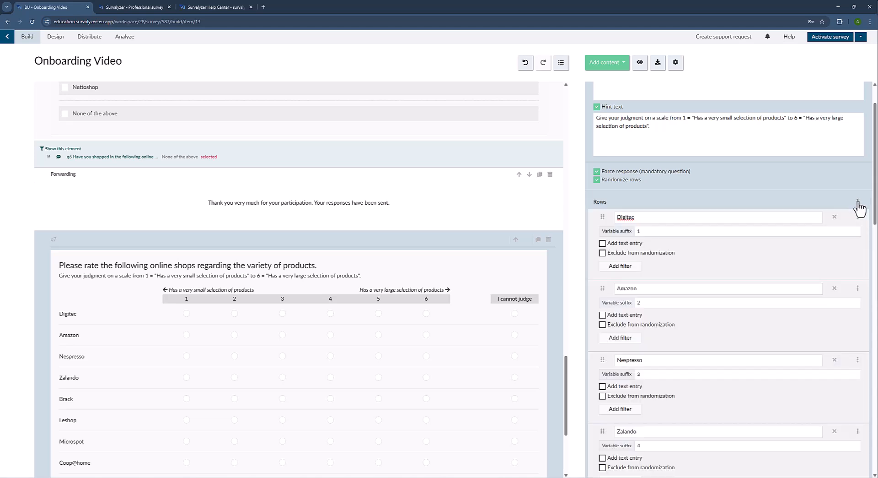
Step: Add a filter to the Digitec row with a question condition based on q6, the online shops used in the last 12 months
{"action": "left_click", "coordinate": [623, 267]}
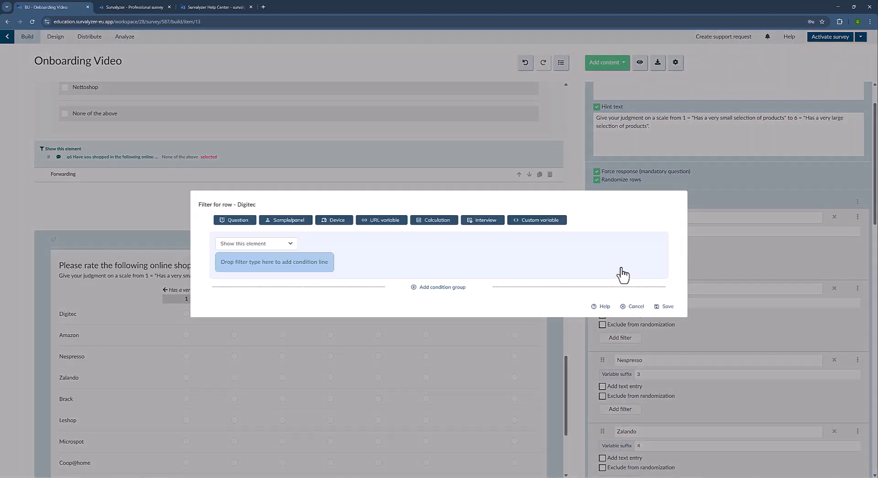
{"action": "left_click", "coordinate": [269, 269]}
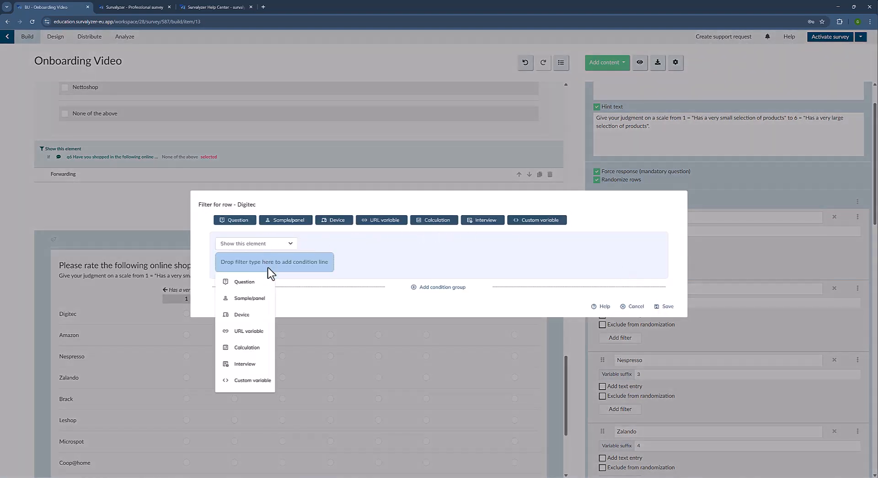
{"action": "left_click", "coordinate": [270, 281]}
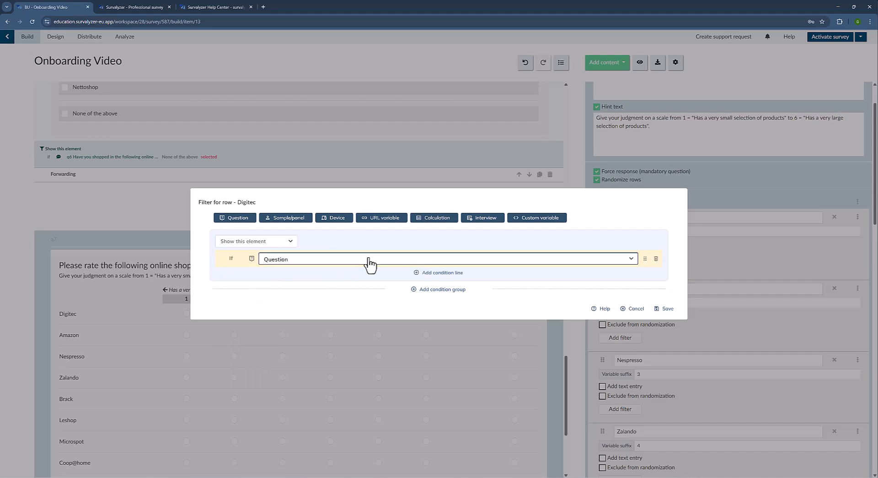
{"action": "left_click", "coordinate": [367, 261]}
{"action": "scroll", "coordinate": [338, 347], "scroll_direction": "down", "scroll_amount": 1}
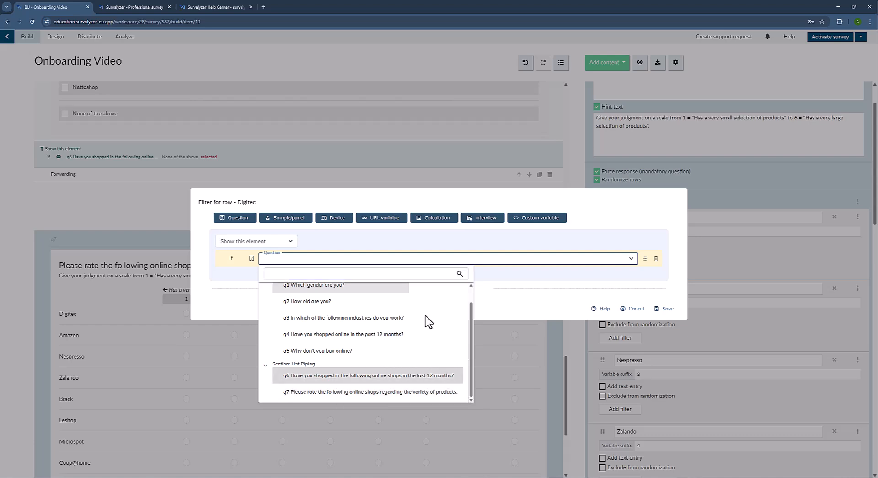
{"action": "left_click", "coordinate": [421, 375]}
Step: Set the Digitec row's condition to choice "q6_1 - Digitec" is equal to Checked and save the filter
{"action": "left_click", "coordinate": [486, 259]}
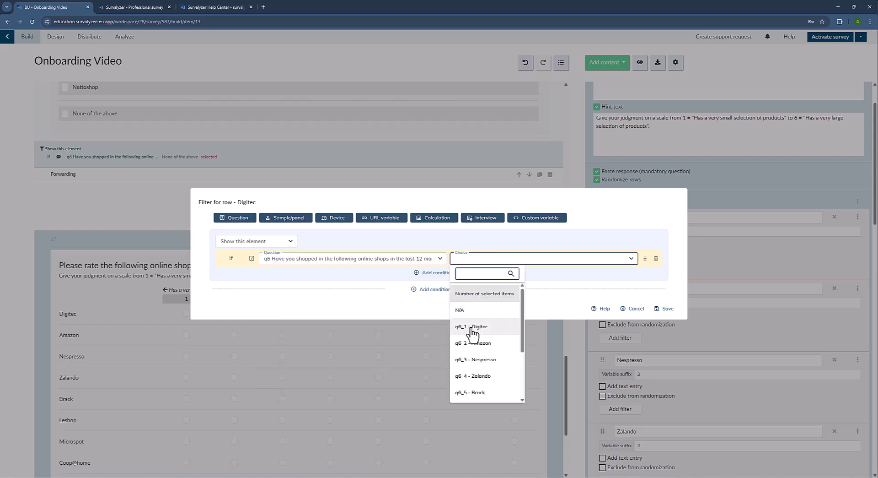
{"action": "left_click", "coordinate": [472, 327]}
{"action": "left_click", "coordinate": [551, 259]}
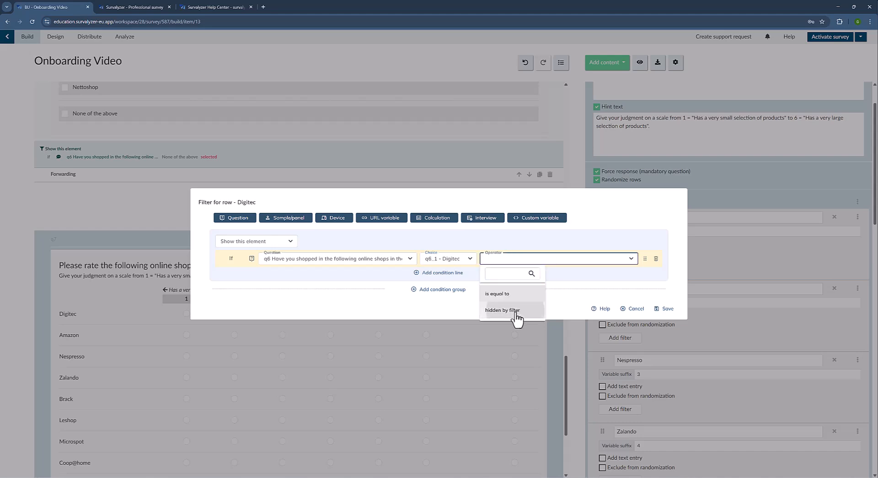
{"action": "left_click", "coordinate": [512, 295]}
{"action": "left_click", "coordinate": [562, 260]}
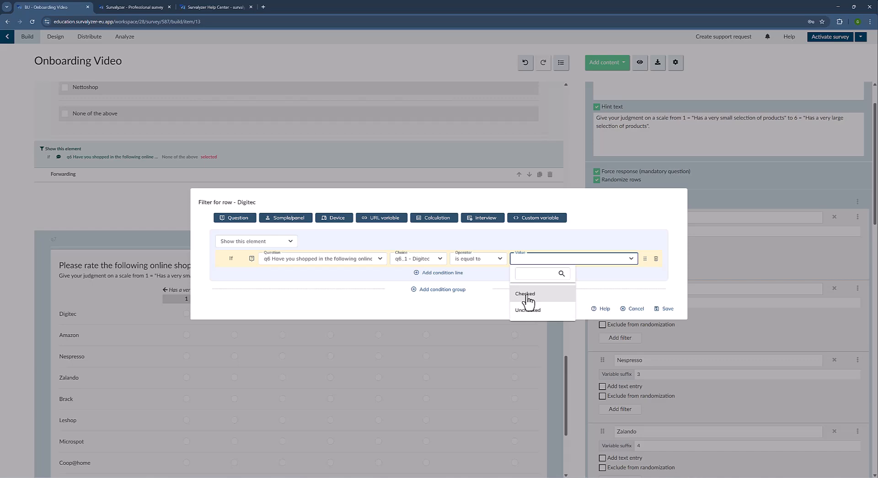
{"action": "left_click", "coordinate": [526, 295]}
{"action": "left_click", "coordinate": [667, 309]}
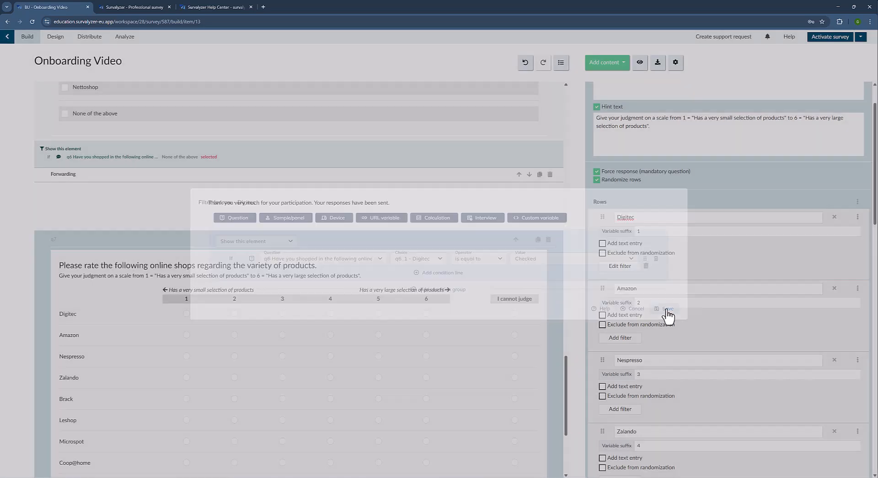
Step: Add a filter to the Amazon row with a question condition based on q6
{"action": "left_click", "coordinate": [620, 338]}
{"action": "left_click", "coordinate": [298, 262]}
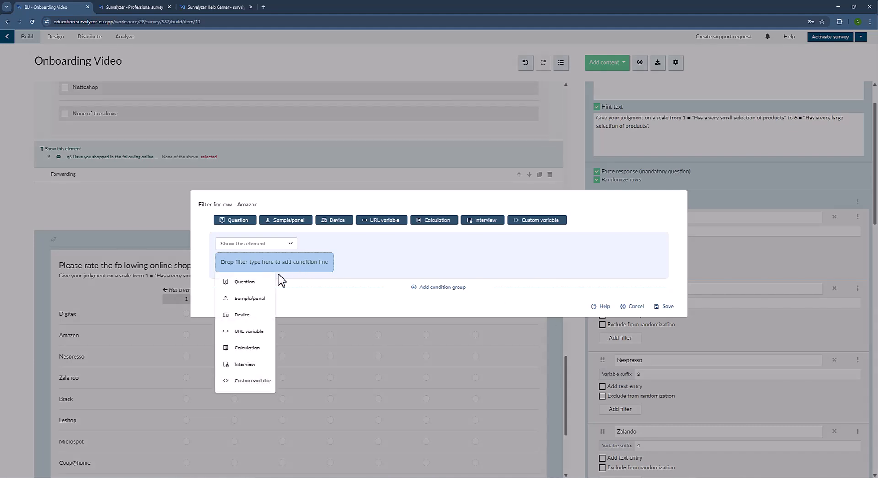
{"action": "left_click", "coordinate": [256, 282]}
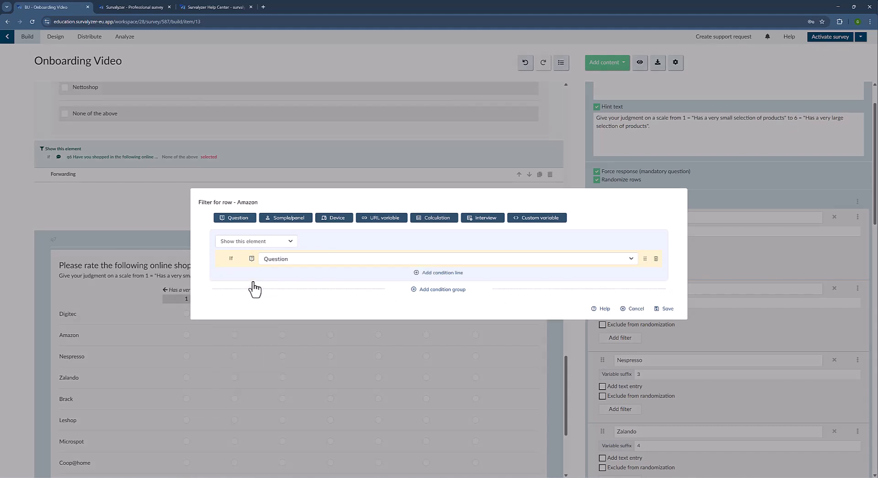
{"action": "left_click", "coordinate": [314, 259]}
{"action": "scroll", "coordinate": [330, 361], "scroll_direction": "down", "scroll_amount": 1}
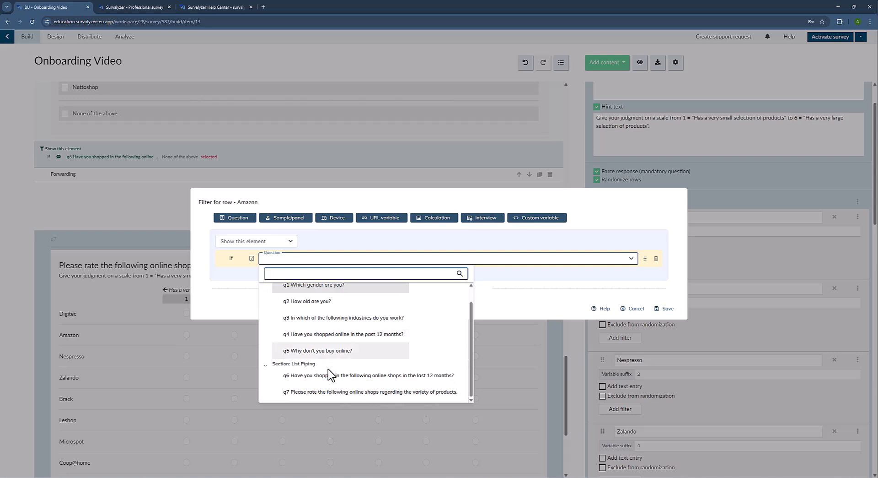
{"action": "left_click", "coordinate": [334, 376]}
Step: Set the Amazon row's condition to choice q6_2 (Amazon) is equal to Checked and save the filter
{"action": "left_click", "coordinate": [488, 260]}
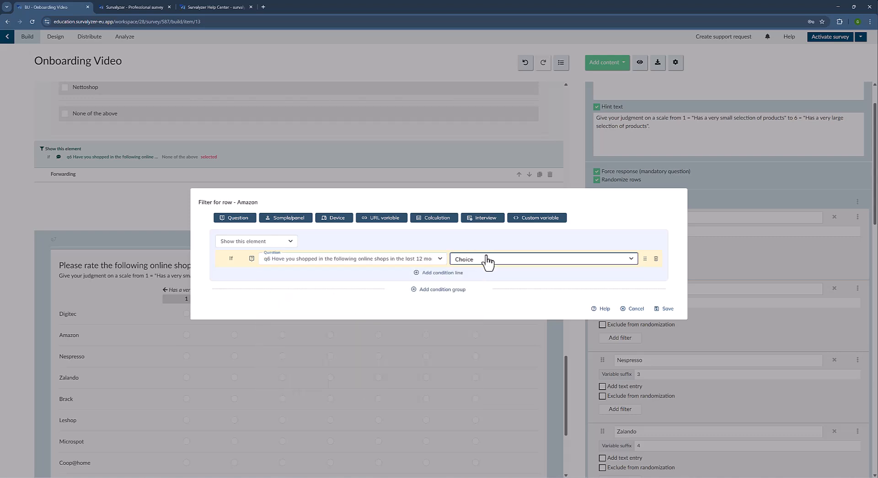
{"action": "left_click", "coordinate": [479, 344]}
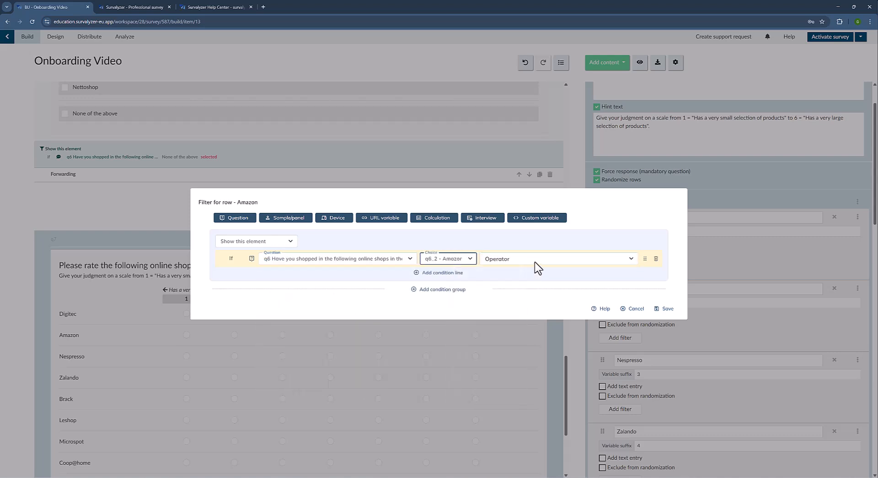
{"action": "left_click", "coordinate": [531, 263]}
{"action": "left_click", "coordinate": [516, 297]}
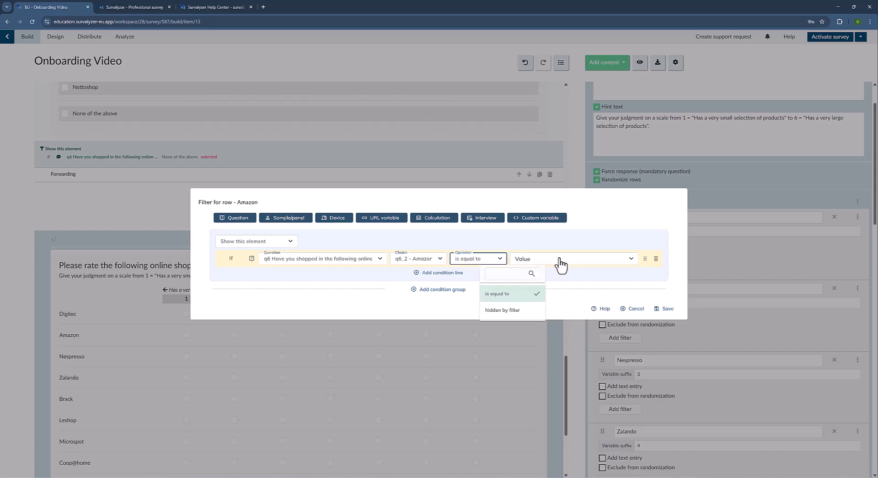
{"action": "left_click", "coordinate": [553, 260]}
{"action": "left_click", "coordinate": [522, 293]}
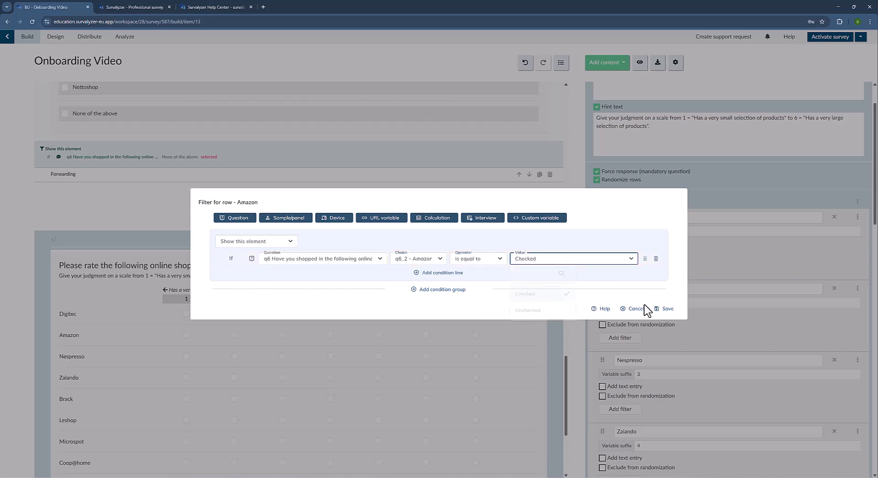
{"action": "left_click", "coordinate": [668, 310]}
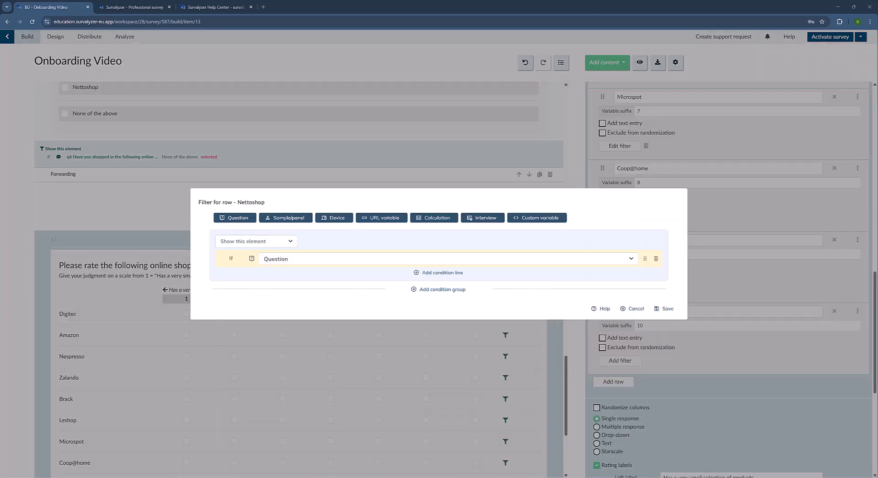
Step: Set the Nettoshop row's filter so it shows if q6 choice "q6_10 - Nettoshop" is equal to Checked, and save the filter
{"action": "left_click", "coordinate": [298, 261]}
{"action": "scroll", "coordinate": [336, 375], "scroll_direction": "down", "scroll_amount": 1}
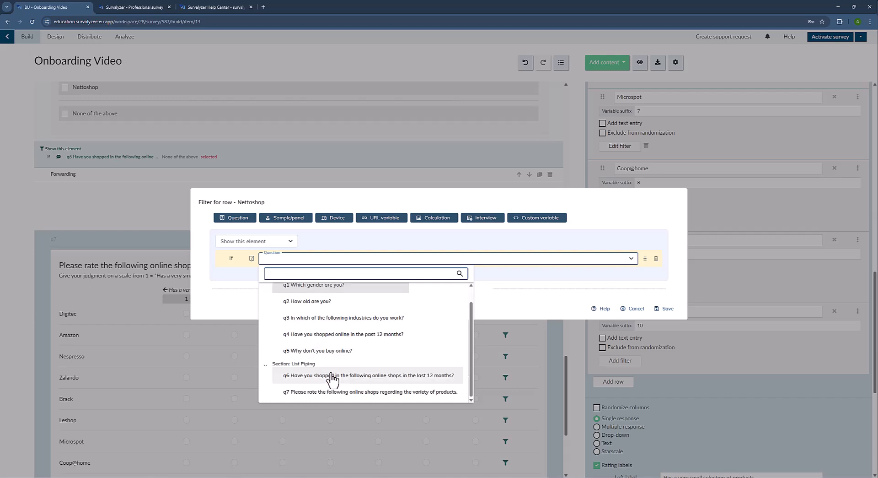
{"action": "left_click", "coordinate": [336, 375]}
{"action": "left_click", "coordinate": [479, 260]}
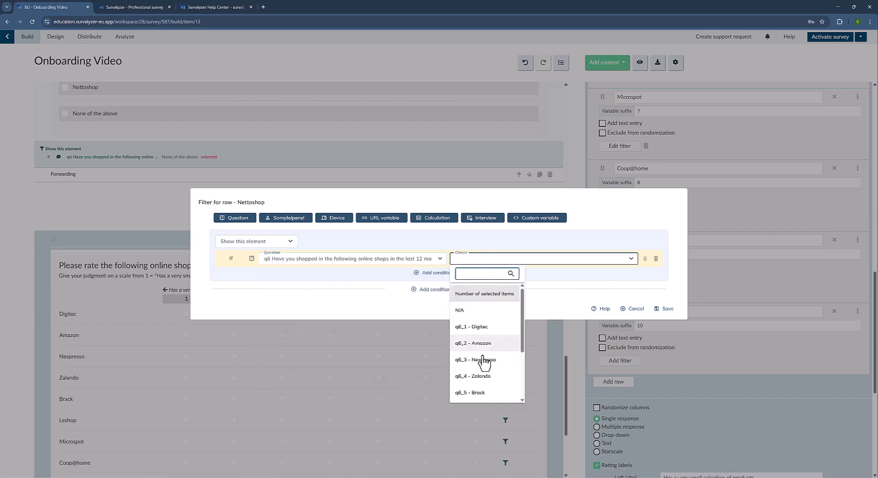
{"action": "scroll", "coordinate": [481, 359], "scroll_direction": "down", "scroll_amount": 3}
{"action": "left_click", "coordinate": [489, 393]}
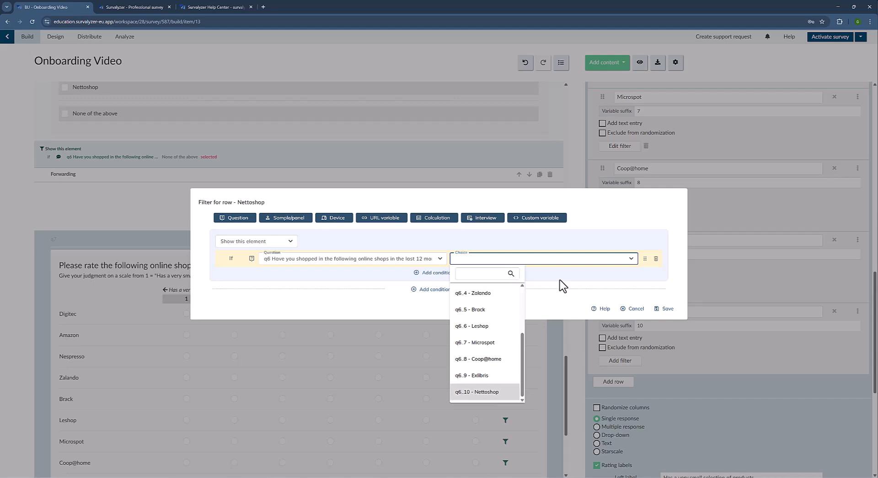
{"action": "left_click", "coordinate": [553, 261]}
{"action": "left_click", "coordinate": [513, 295]}
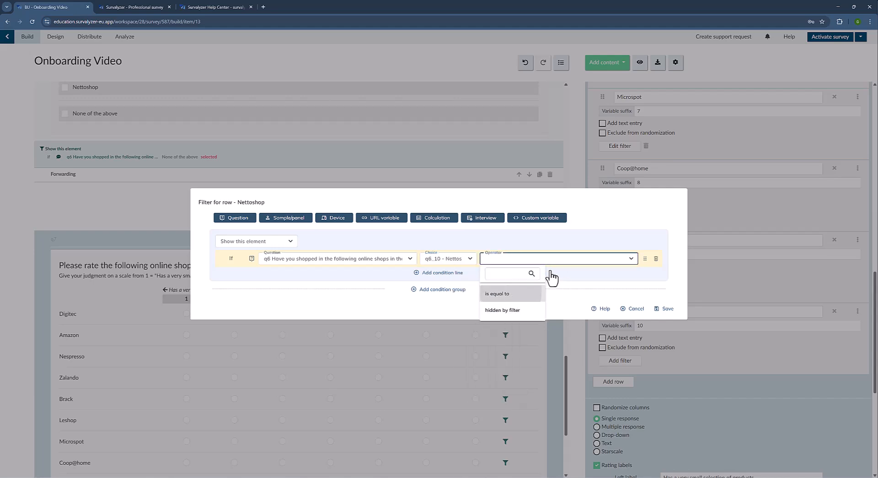
{"action": "left_click", "coordinate": [559, 259]}
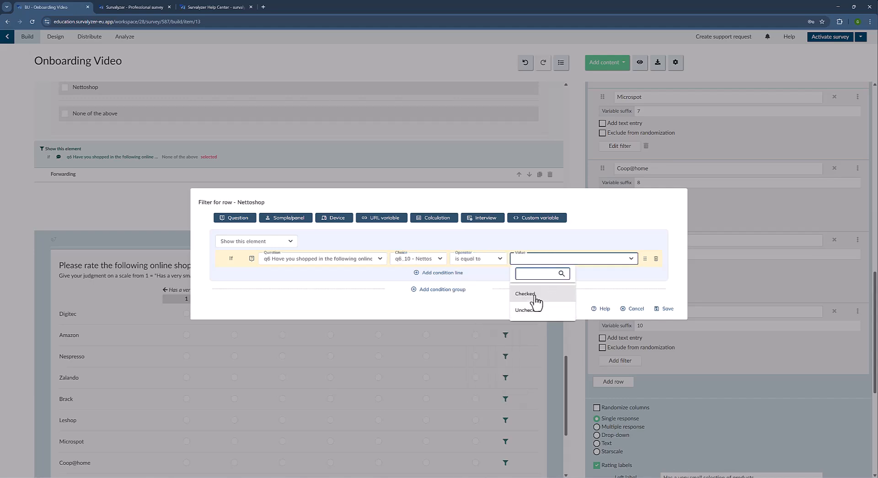
{"action": "left_click", "coordinate": [529, 293]}
{"action": "left_click", "coordinate": [666, 309]}
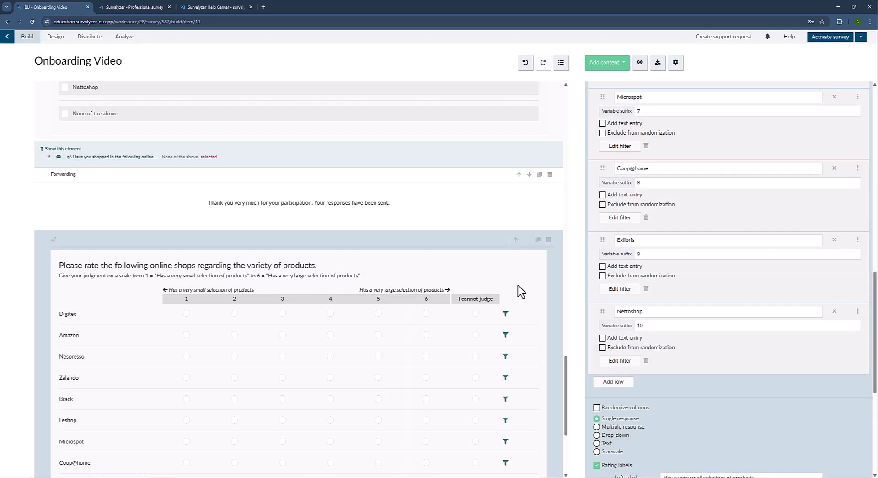
Step: Review the row filters in the q7 matrix and the q6 shop choices they refer to
{"action": "scroll", "coordinate": [519, 269], "scroll_direction": "down", "scroll_amount": 2}
{"action": "scroll", "coordinate": [518, 269], "scroll_direction": "down", "scroll_amount": 1}
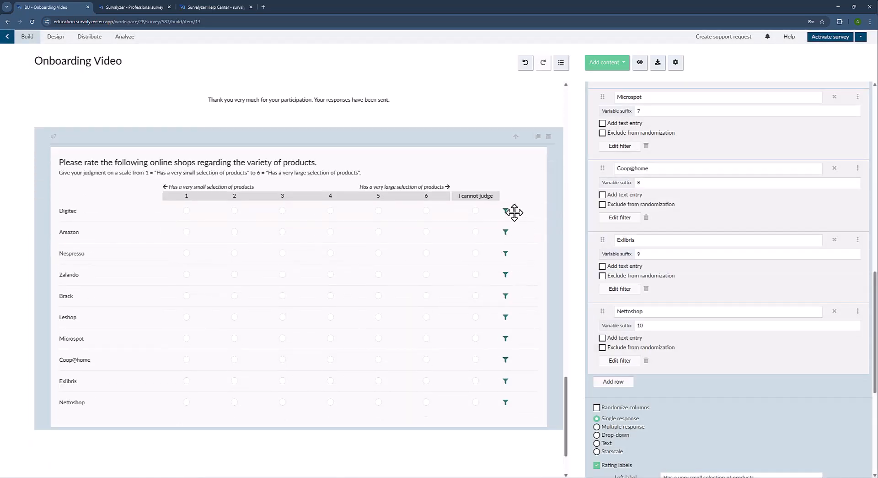
{"action": "mouse_move", "coordinate": [506, 210]}
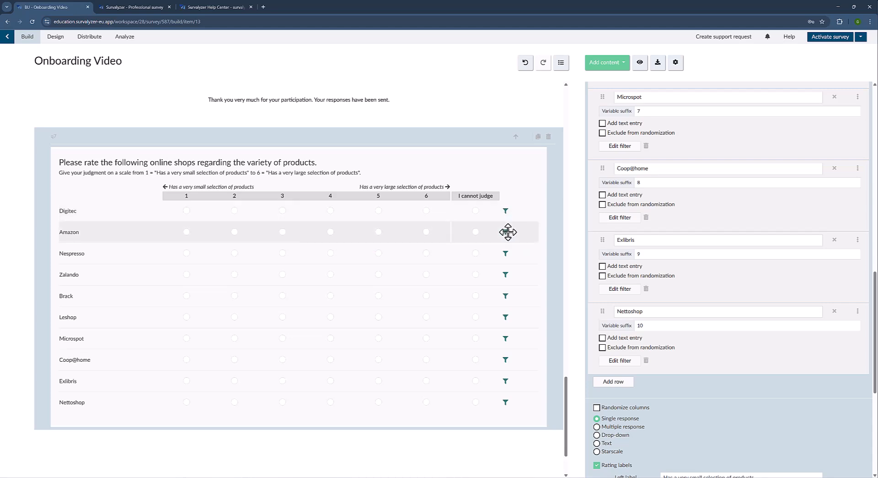
{"action": "mouse_move", "coordinate": [505, 231]}
{"action": "mouse_move", "coordinate": [506, 252]}
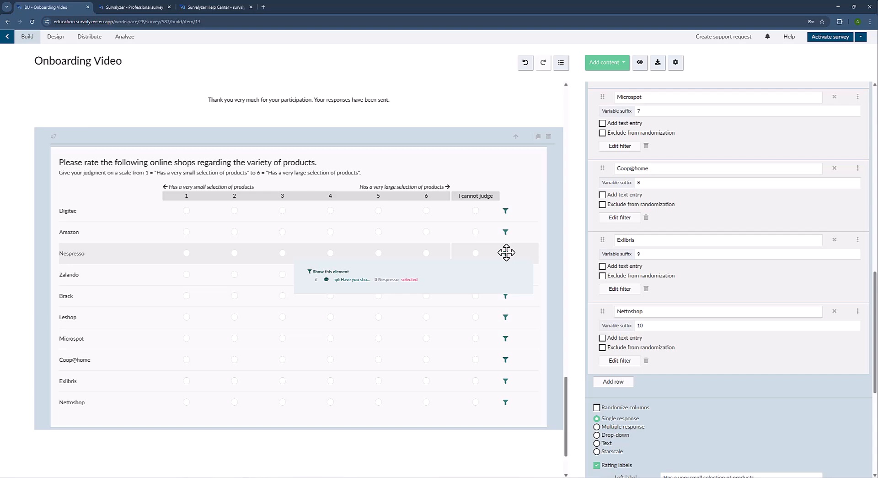
{"action": "scroll", "coordinate": [435, 158], "scroll_direction": "up", "scroll_amount": 3}
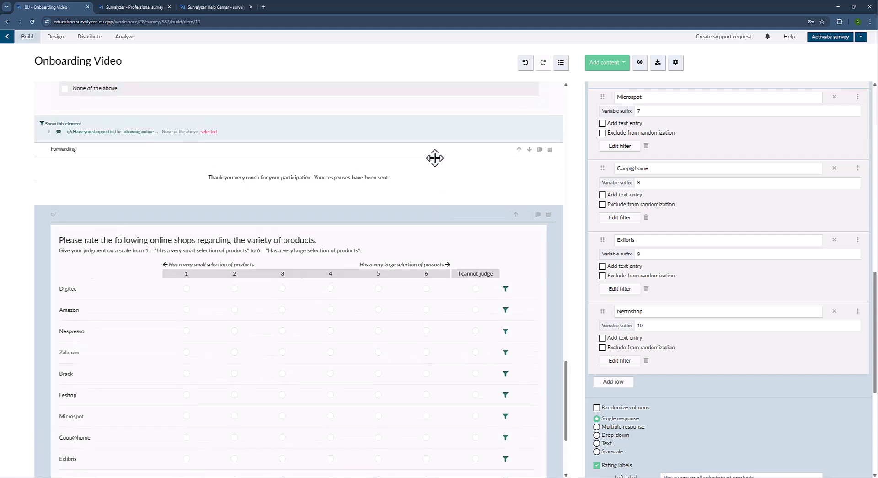
{"action": "scroll", "coordinate": [436, 158], "scroll_direction": "up", "scroll_amount": 6}
{"action": "left_click", "coordinate": [435, 164]}
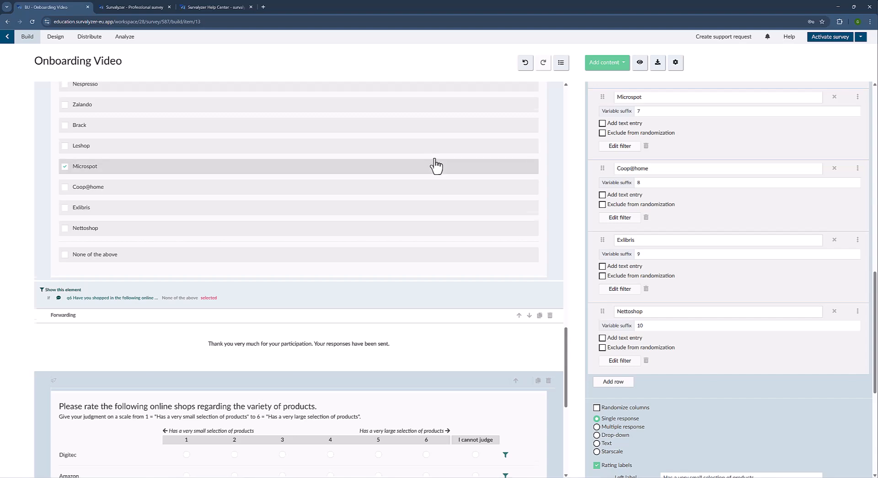
{"action": "scroll", "coordinate": [435, 158], "scroll_direction": "up", "scroll_amount": 2}
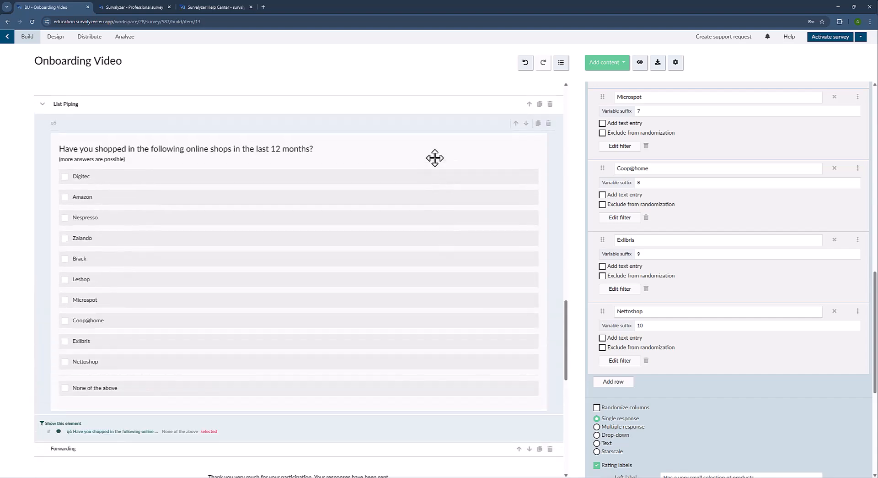
Step: Preview the survey with its test link and jump to the List Piping section
{"action": "left_click", "coordinate": [643, 66]}
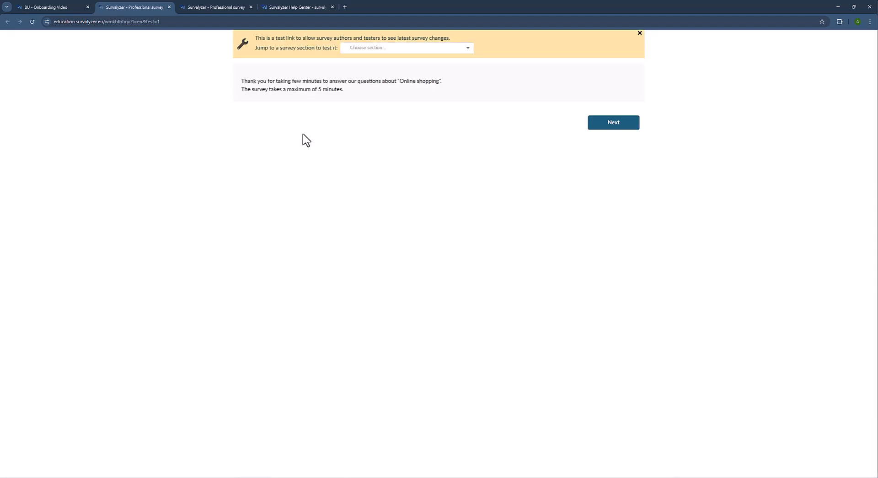
{"action": "left_click", "coordinate": [431, 48]}
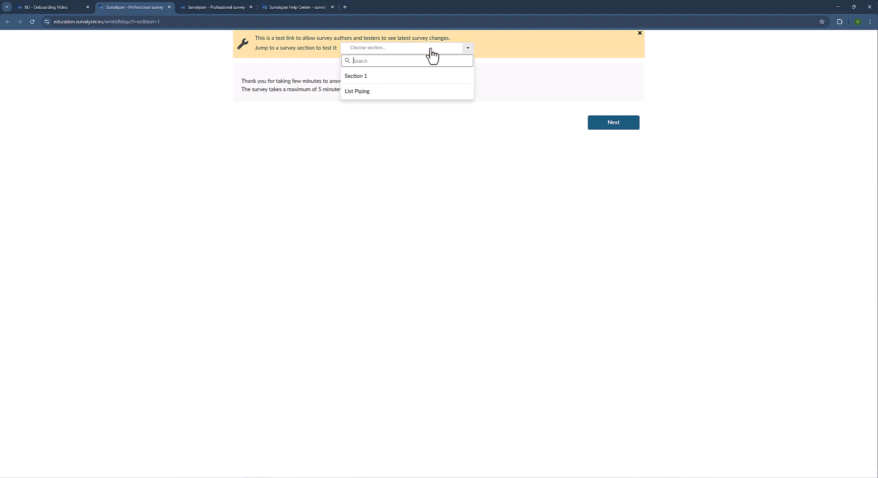
{"action": "left_click", "coordinate": [368, 93]}
{"action": "left_click", "coordinate": [512, 51]}
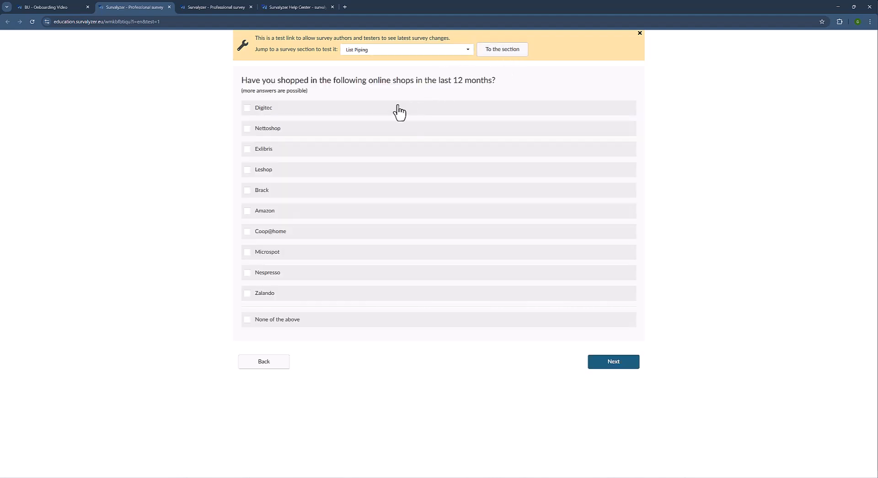
Step: Answer the test question on online shops with Digitec, Exlibris and Brack, and continue to the rating matrix to check its rows
{"action": "left_click", "coordinate": [391, 109]}
{"action": "left_click", "coordinate": [371, 154]}
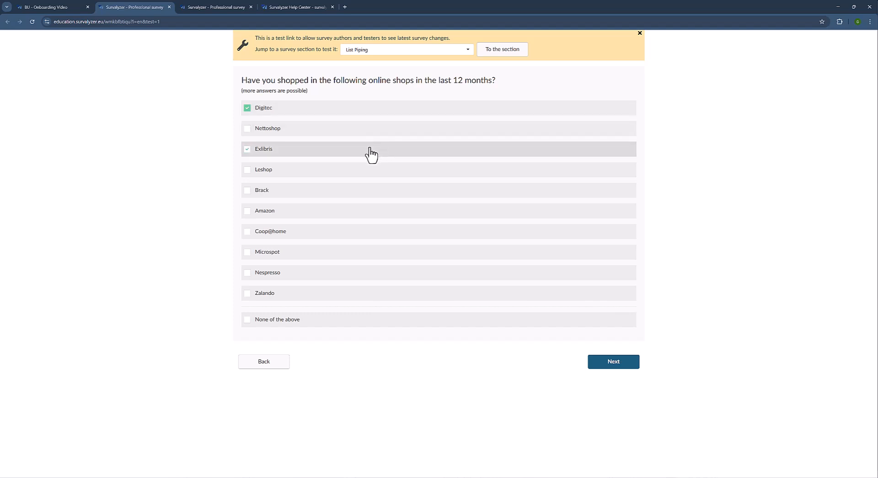
{"action": "left_click", "coordinate": [329, 192]}
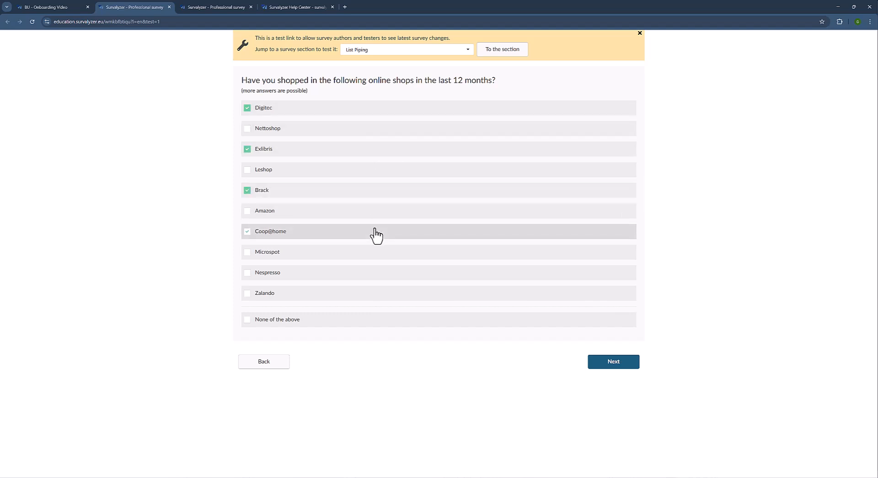
{"action": "left_click", "coordinate": [630, 371]}
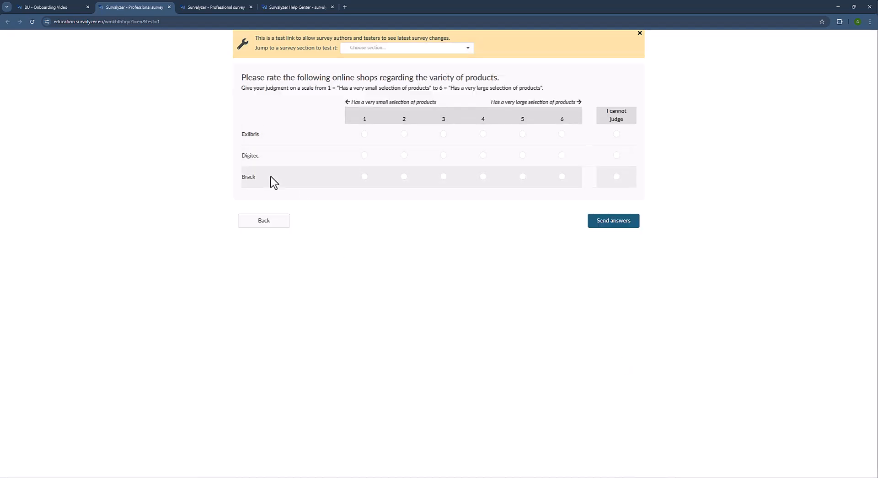
{"action": "left_click", "coordinate": [483, 134]}
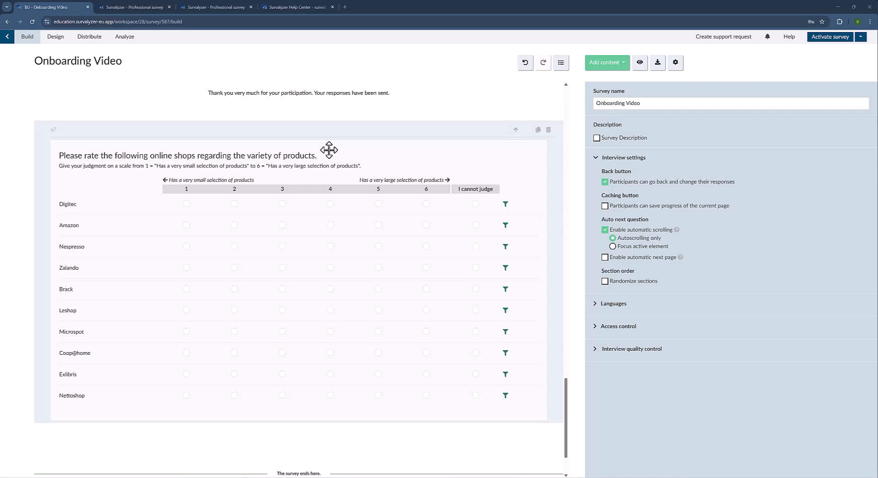
Step: Delete matrix question q7, the Forwarding element and question q6 from the List Piping section of the survey
{"action": "scroll", "coordinate": [418, 166], "scroll_direction": "up", "scroll_amount": 2}
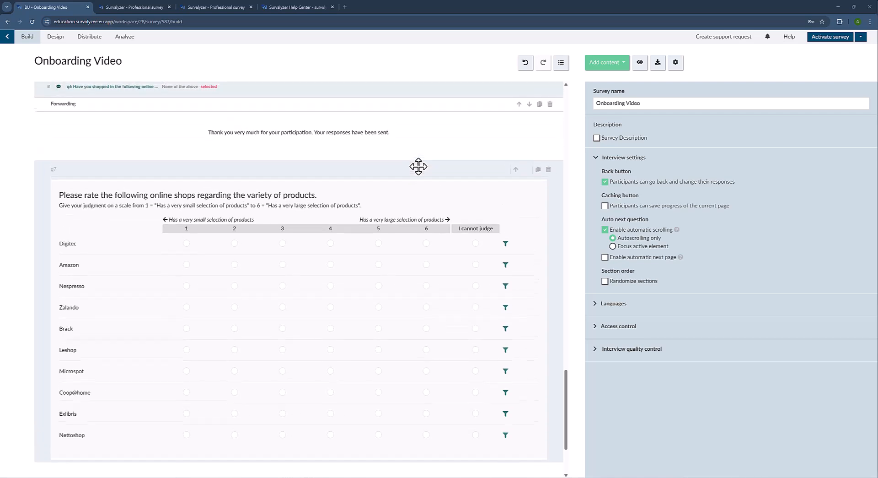
{"action": "scroll", "coordinate": [418, 166], "scroll_direction": "up", "scroll_amount": 1}
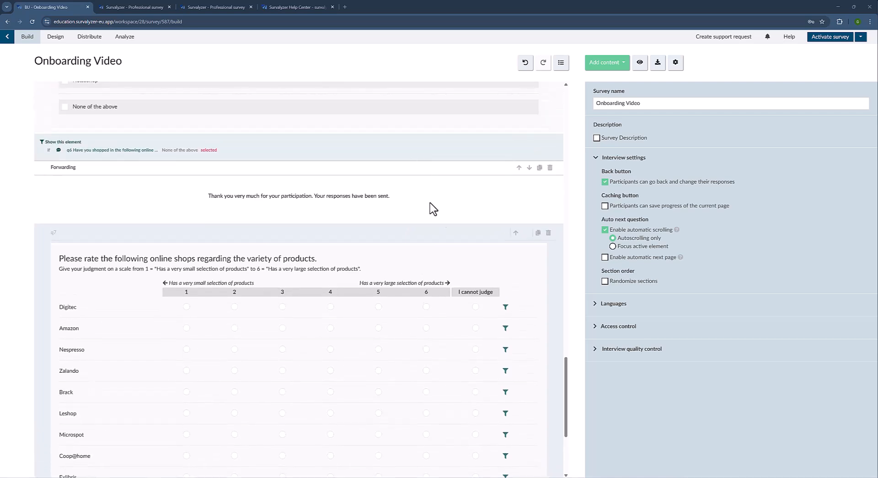
{"action": "left_click", "coordinate": [548, 233]}
{"action": "left_click", "coordinate": [531, 250]}
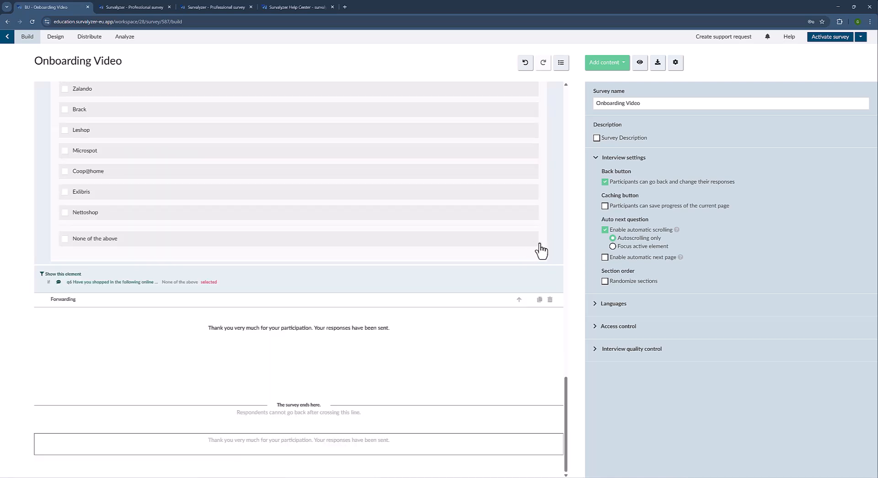
{"action": "left_click", "coordinate": [550, 300]}
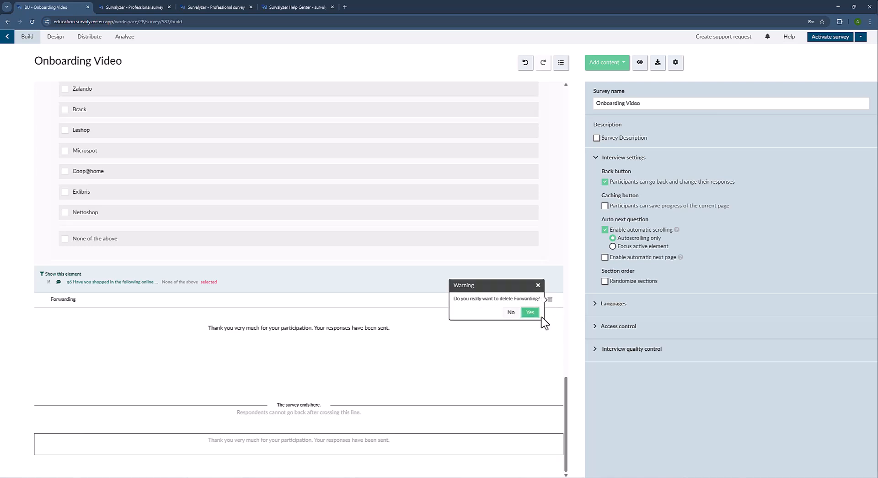
{"action": "left_click", "coordinate": [530, 313]}
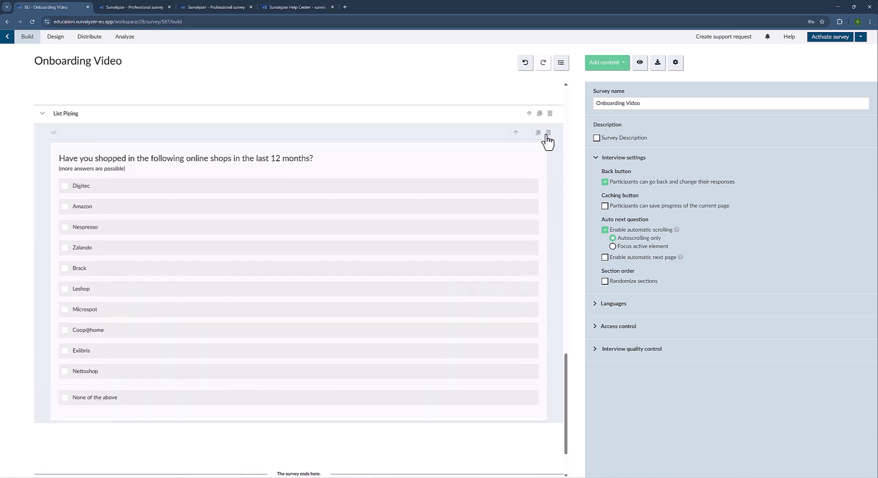
{"action": "left_click", "coordinate": [549, 133]}
{"action": "left_click", "coordinate": [527, 150]}
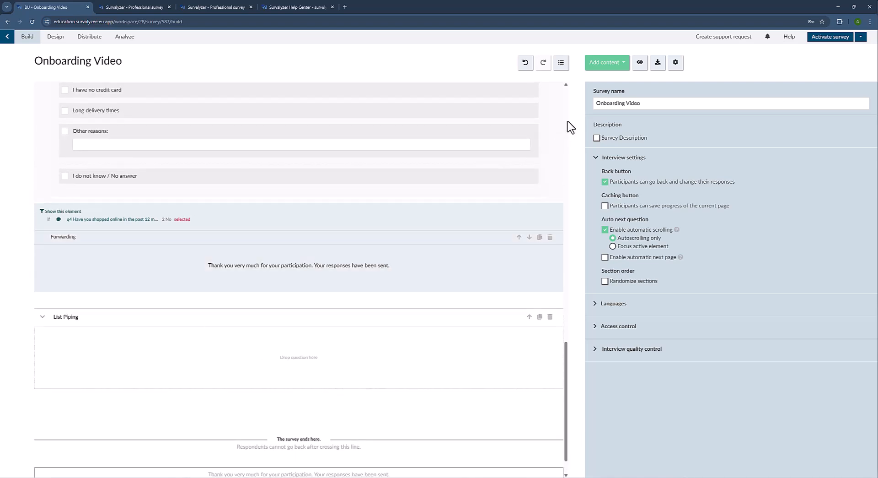
Step: Add a List element to the empty List Piping section
{"action": "left_click", "coordinate": [613, 66]}
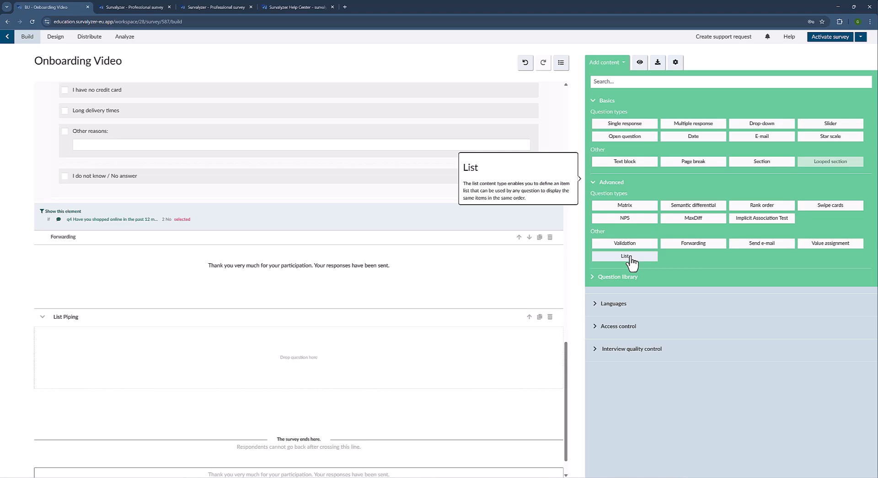
{"action": "left_click_drag", "start_coordinate": [632, 261], "coordinate": [358, 366]}
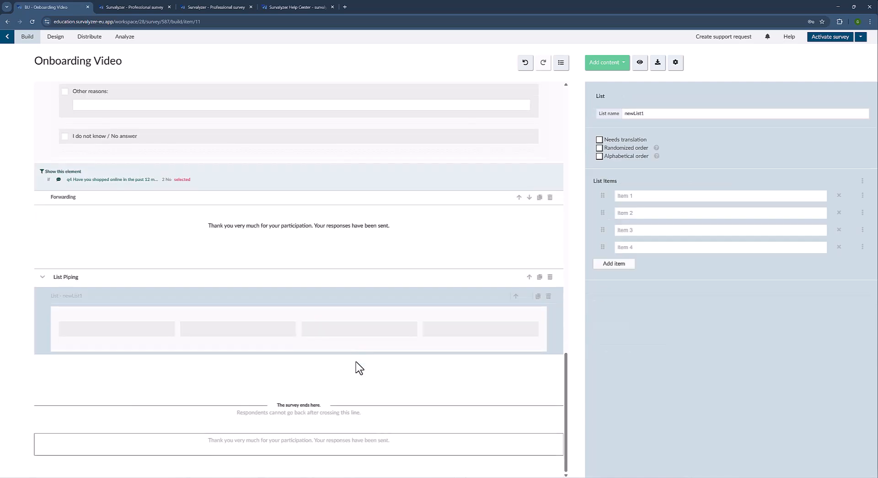
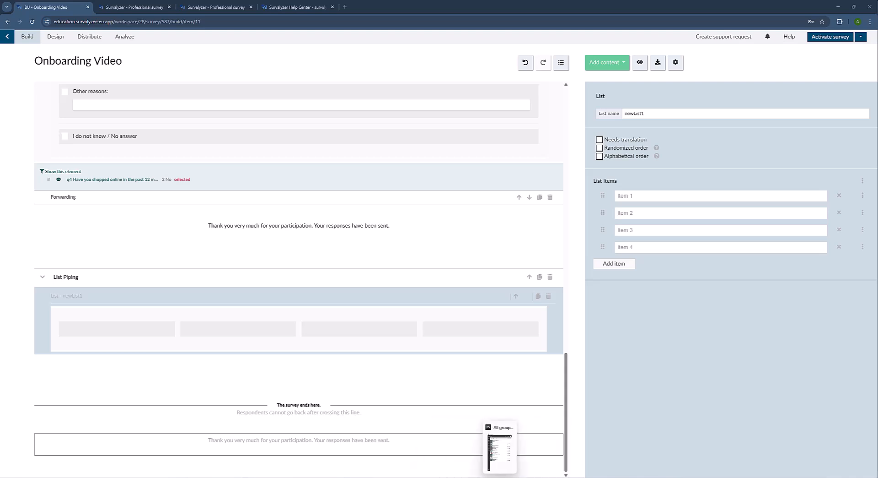
Step: Switch to the Word document "Basic Training Survey 2025" and copy the ten shops from Digitec to Nettoshop under Question 6
{"action": "left_click", "coordinate": [500, 477]}
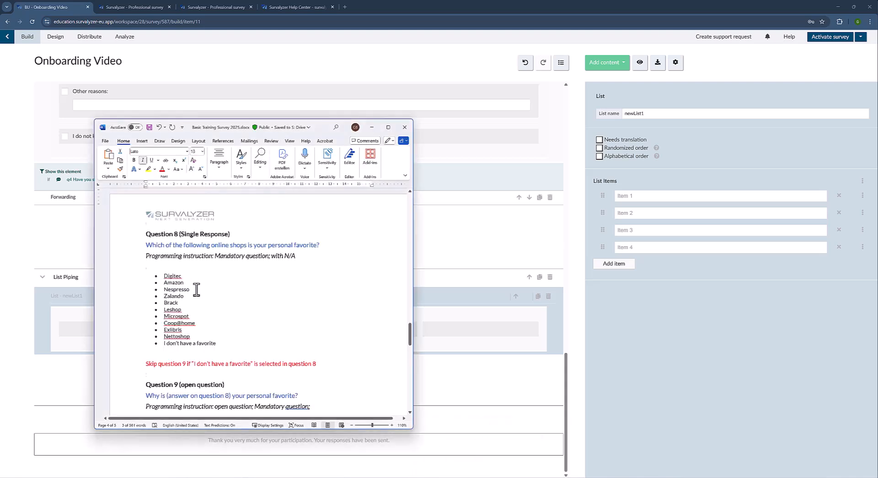
{"action": "scroll", "coordinate": [189, 289], "scroll_direction": "up", "scroll_amount": 1}
{"action": "left_click_drag", "start_coordinate": [163, 294], "coordinate": [201, 356]}
{"action": "scroll", "coordinate": [281, 313], "scroll_direction": "up", "scroll_amount": 10}
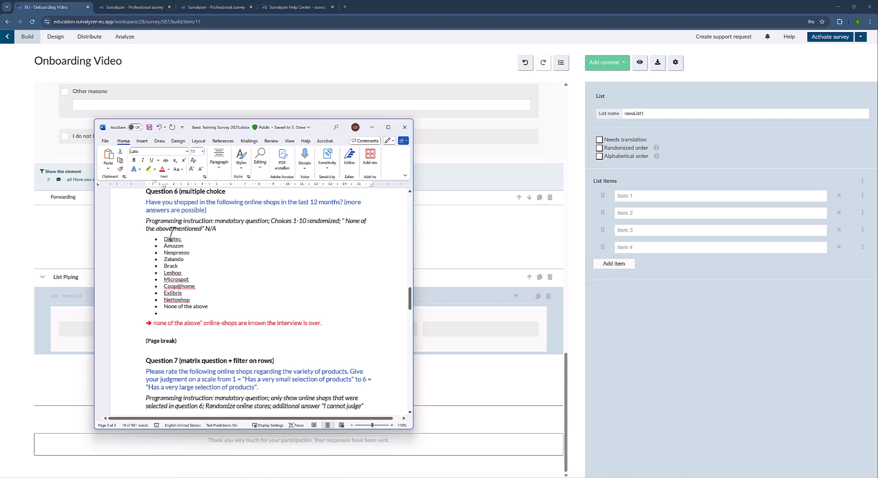
{"action": "left_click_drag", "start_coordinate": [165, 240], "coordinate": [207, 299]}
{"action": "key", "text": "ctrl+c"}
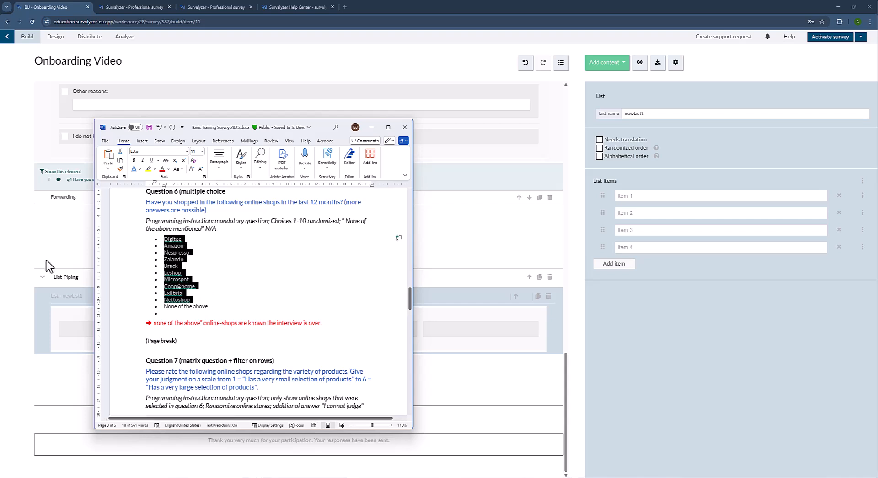
Step: Return to the survey editor, paste the ten copied shops as the list's items, and name the list onlineShops
{"action": "left_click", "coordinate": [30, 250]}
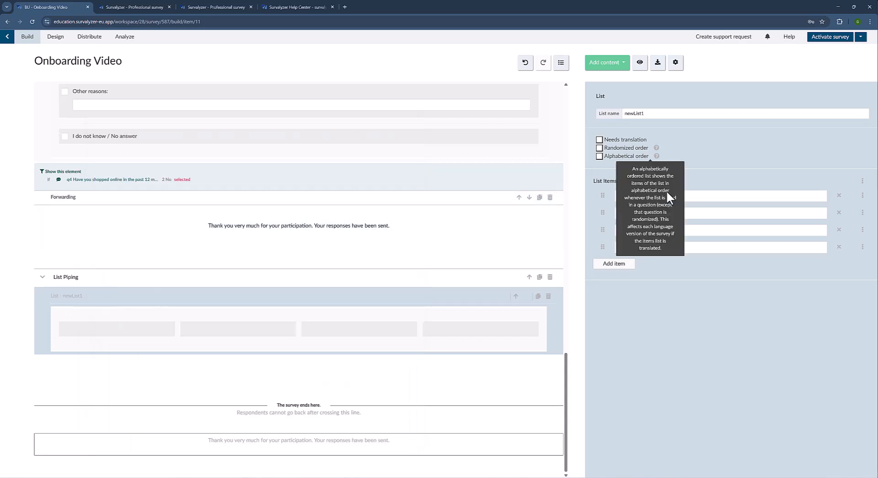
{"action": "left_click", "coordinate": [680, 194]}
{"action": "key", "text": "ctrl+v"}
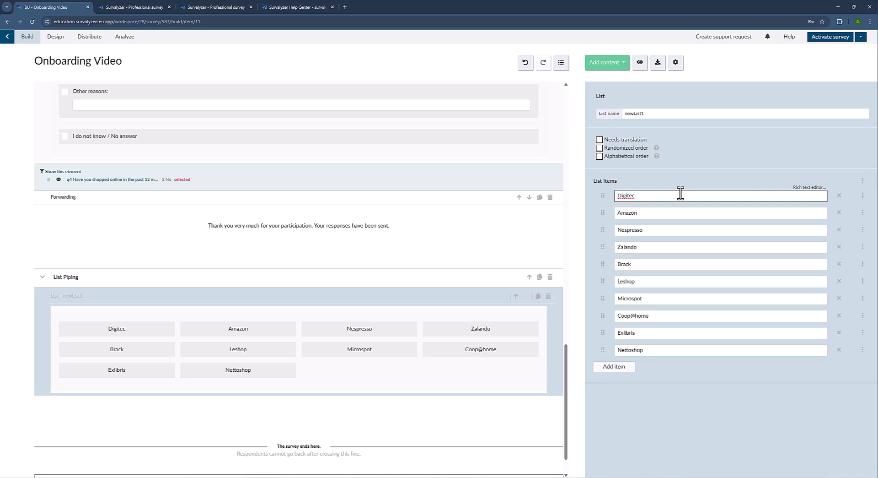
{"action": "double_click", "coordinate": [633, 114]}
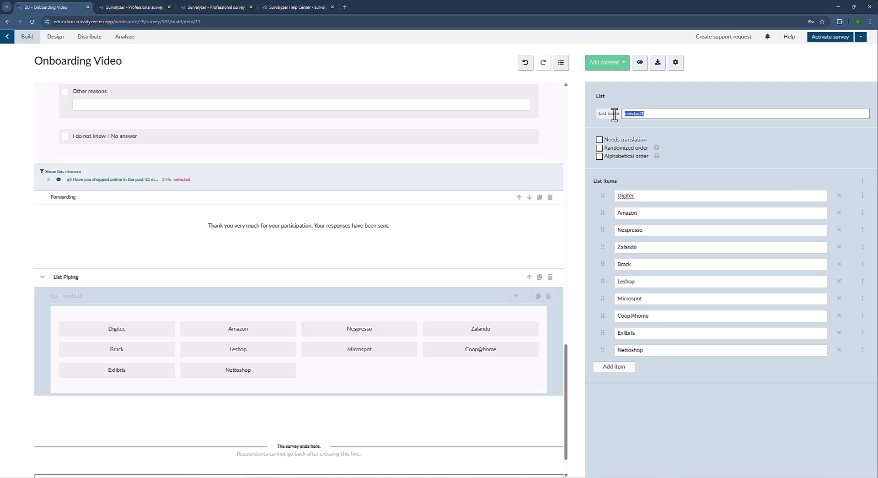
{"action": "type", "text": "onlineShops"}
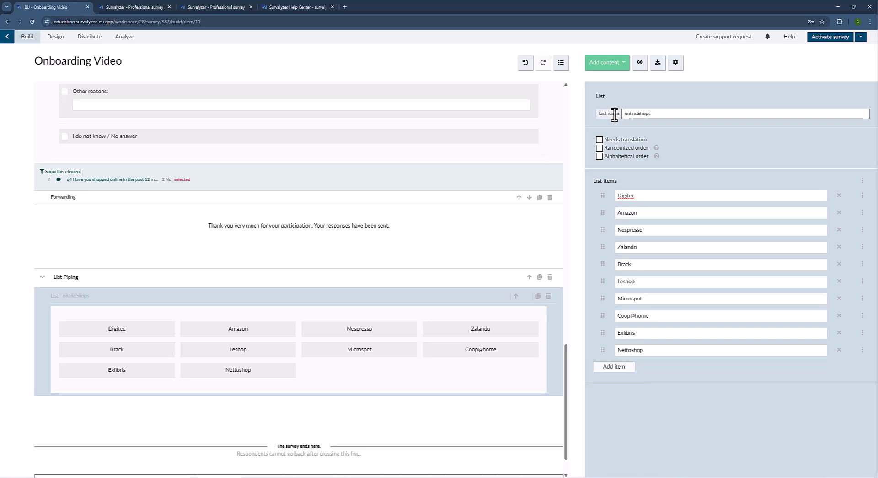
Step: Turn on randomized order for the onlineShops list, randomizing all items
{"action": "left_click", "coordinate": [599, 148]}
{"action": "left_click", "coordinate": [600, 149]}
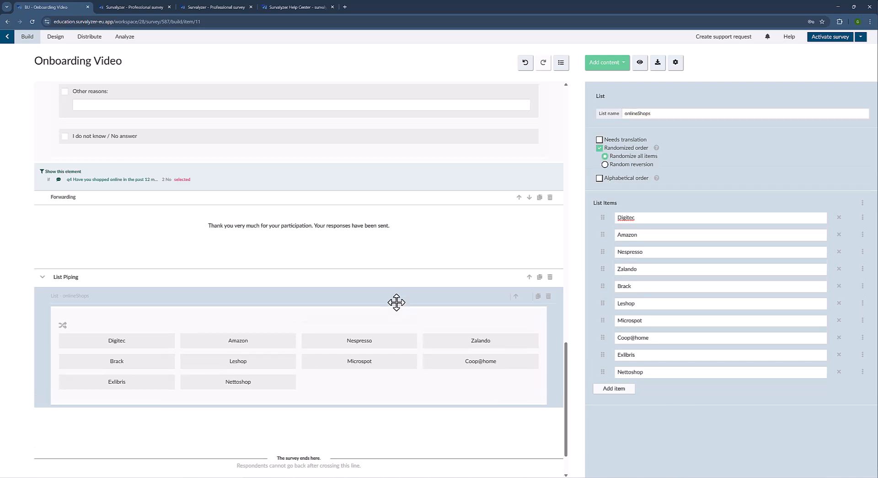
{"action": "scroll", "coordinate": [396, 301], "scroll_direction": "down", "scroll_amount": 2}
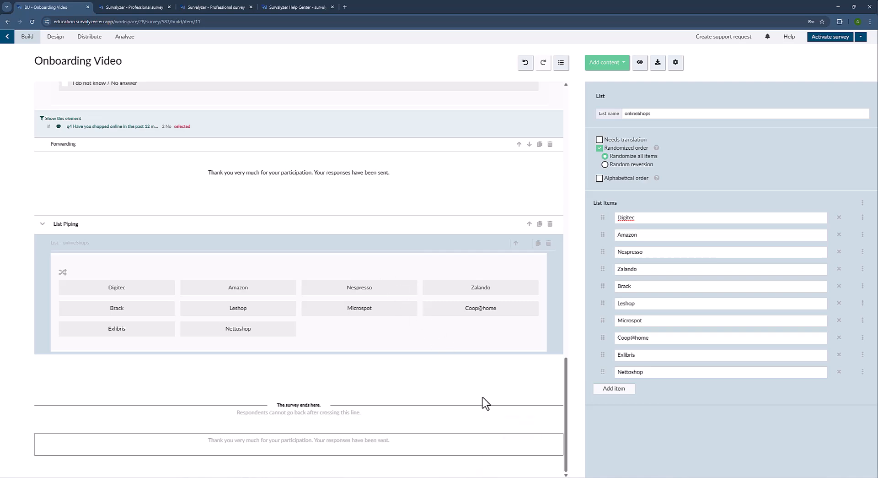
Step: Copy the Question 6 text from the Word document and paste it into a new Multiple response question below the onlineShops list
{"action": "key", "text": "alt+Tab"}
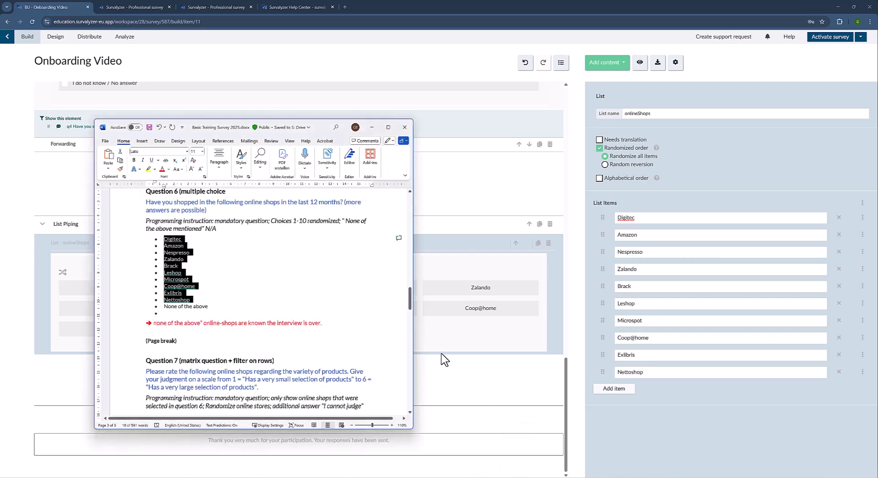
{"action": "scroll", "coordinate": [253, 280], "scroll_direction": "up", "scroll_amount": 1}
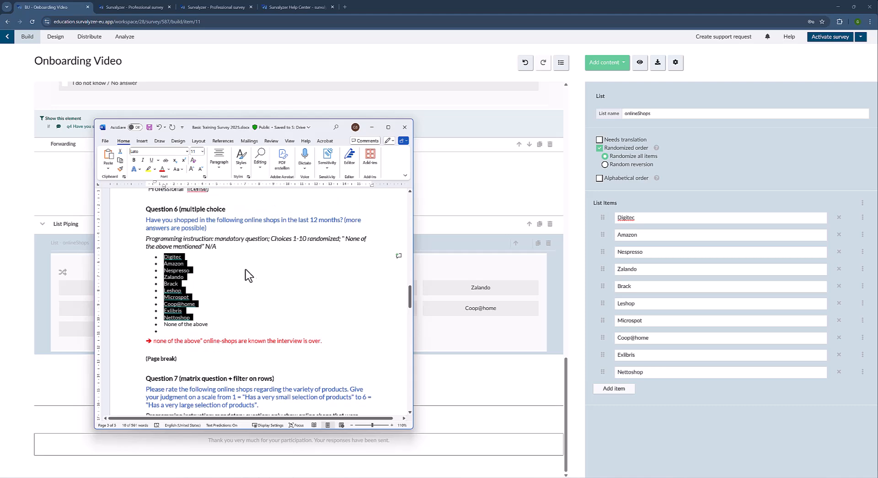
{"action": "left_click_drag", "start_coordinate": [146, 220], "coordinate": [211, 227]}
{"action": "key", "text": "ctrl+c"}
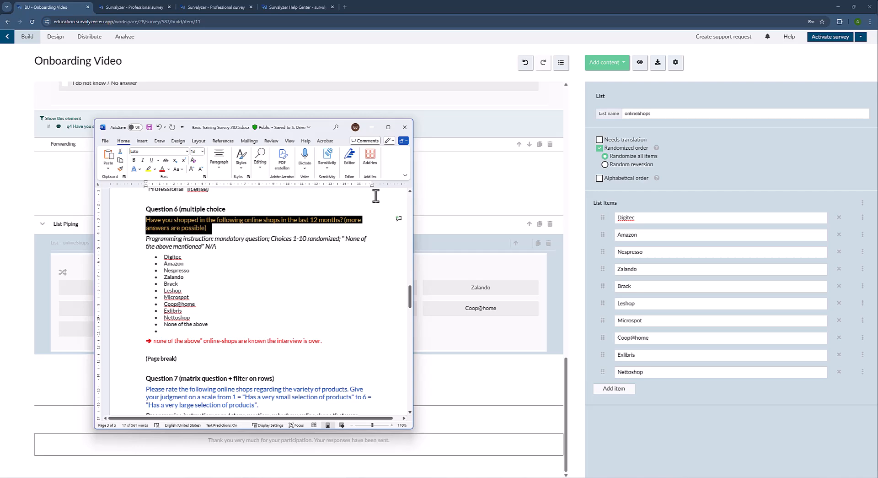
{"action": "left_click", "coordinate": [608, 63]}
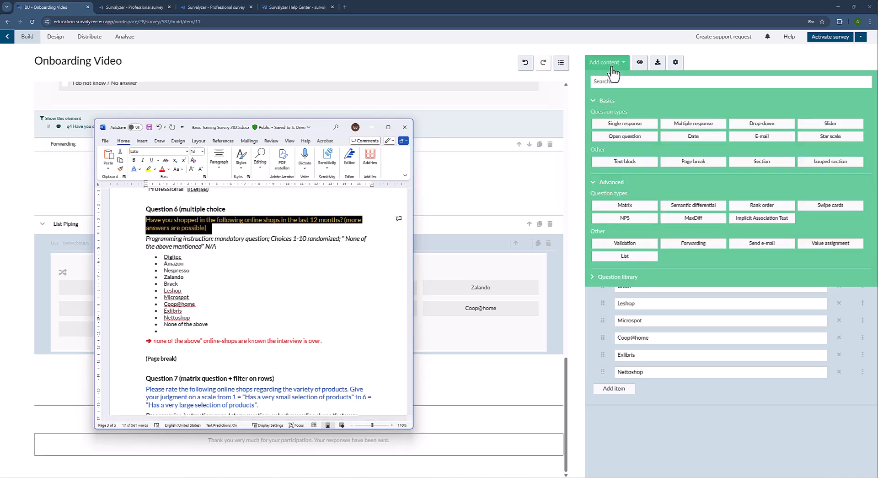
{"action": "left_click", "coordinate": [675, 130]}
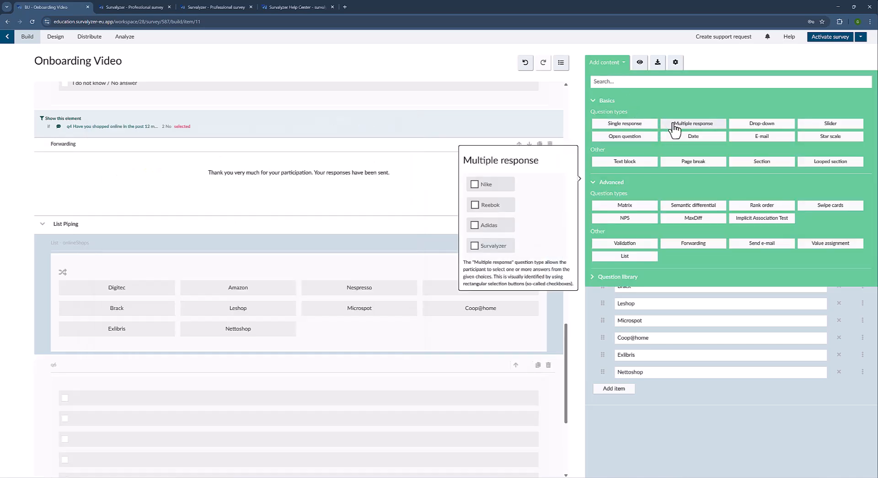
{"action": "key", "text": "ctrl+v"}
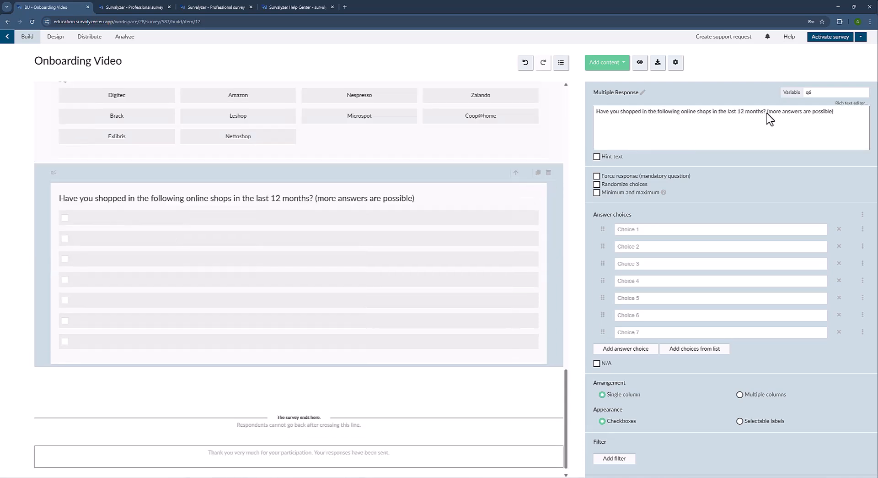
Step: Move "(more answers are possible)" from the q6 question text into an enabled hint text
{"action": "left_click_drag", "start_coordinate": [768, 112], "coordinate": [847, 112]}
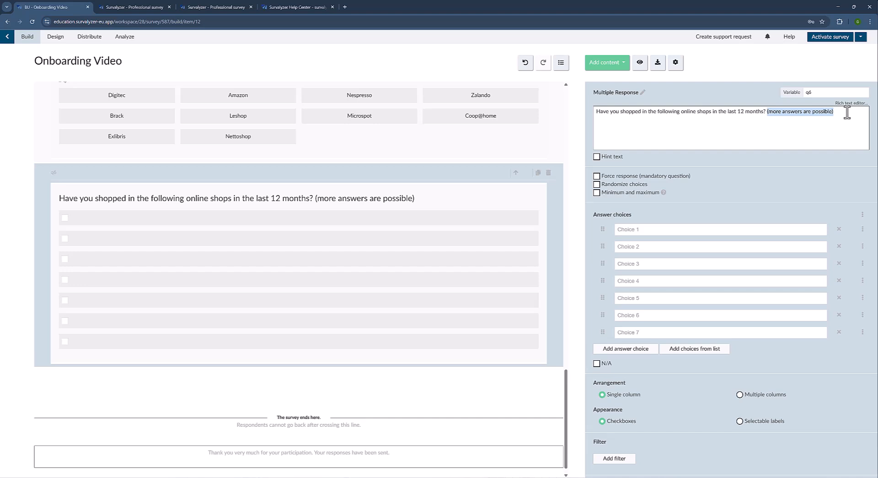
{"action": "key", "text": "ctrl+x"}
{"action": "left_click", "coordinate": [606, 158]}
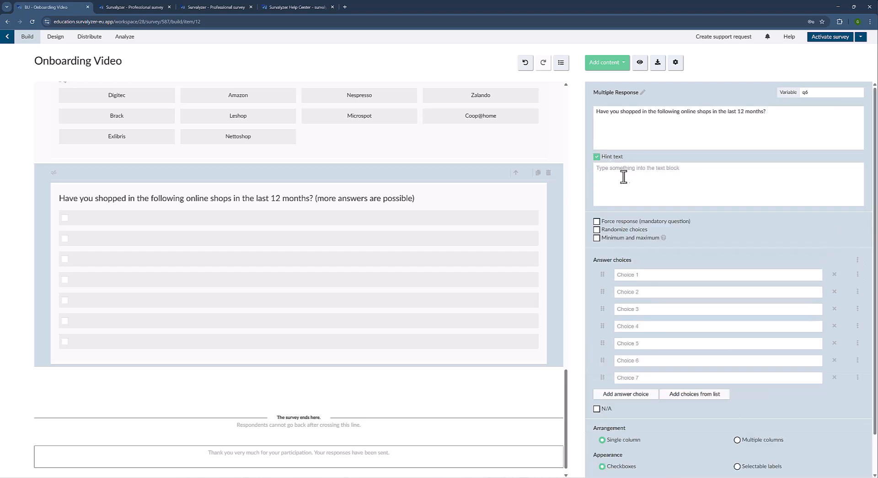
{"action": "left_click", "coordinate": [623, 175]}
{"action": "key", "text": "ctrl+v"}
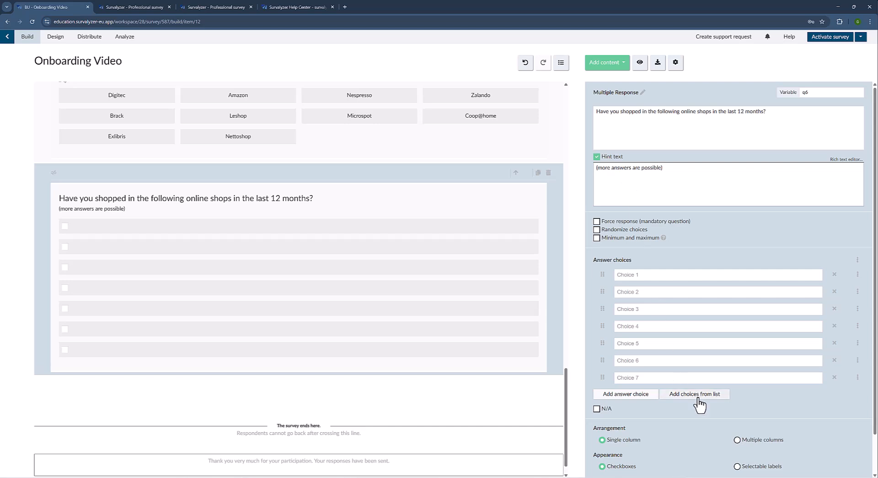
Step: Fill the q6 answer choices from the onlineShops list
{"action": "left_click", "coordinate": [699, 398]}
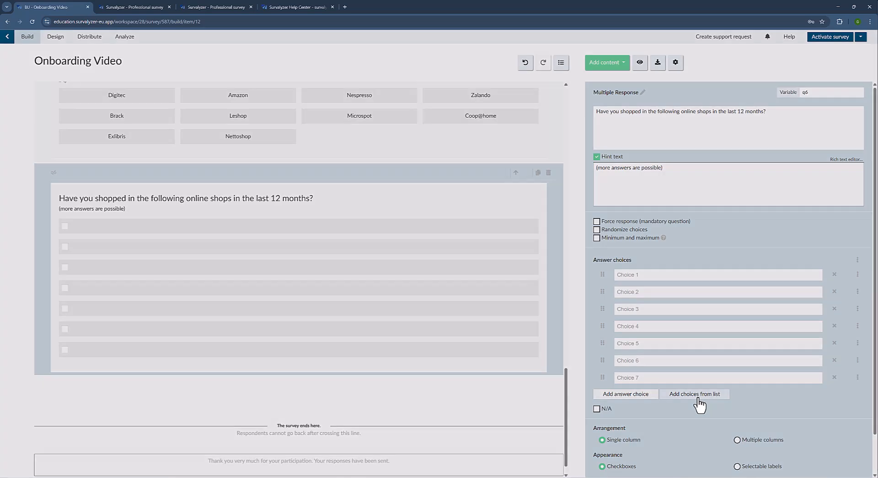
{"action": "left_click", "coordinate": [412, 87]}
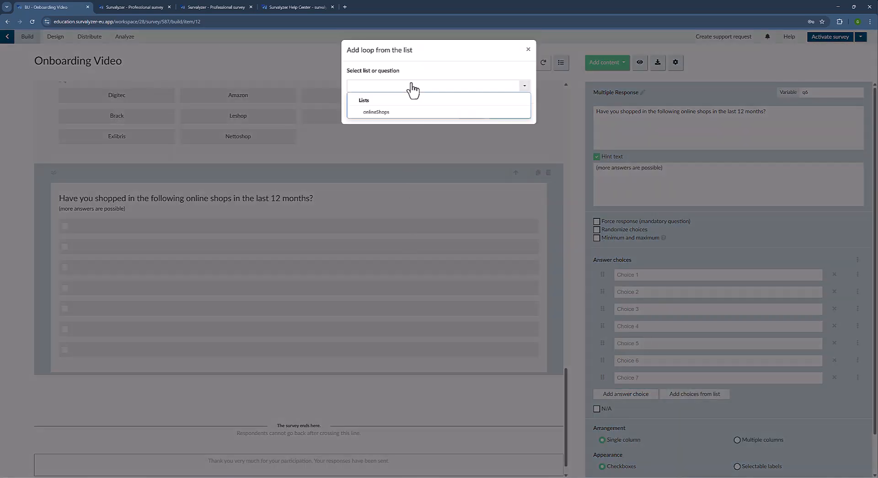
{"action": "left_click", "coordinate": [389, 113]}
{"action": "left_click", "coordinate": [507, 151]}
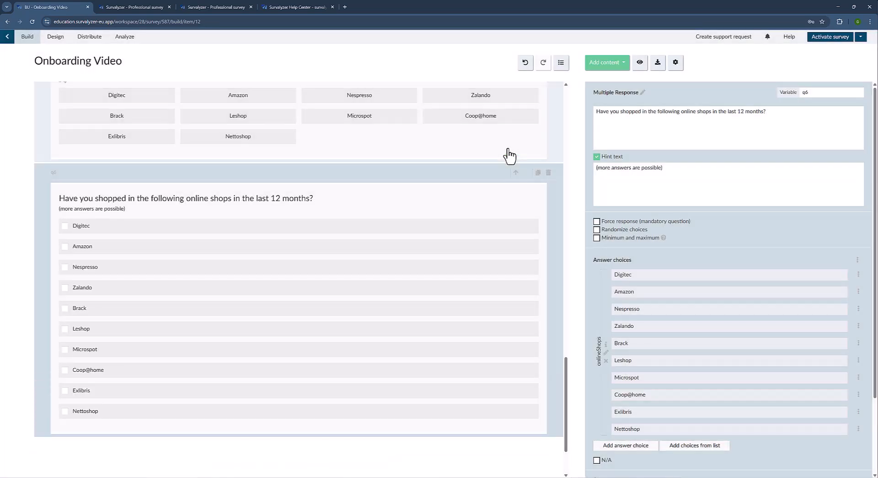
Step: Enable the N/A choice on q6 and label it "None of the above", copied from Question 6 in the Word document
{"action": "scroll", "coordinate": [733, 250], "scroll_direction": "down", "scroll_amount": 1}
{"action": "scroll", "coordinate": [732, 251], "scroll_direction": "down", "scroll_amount": 3}
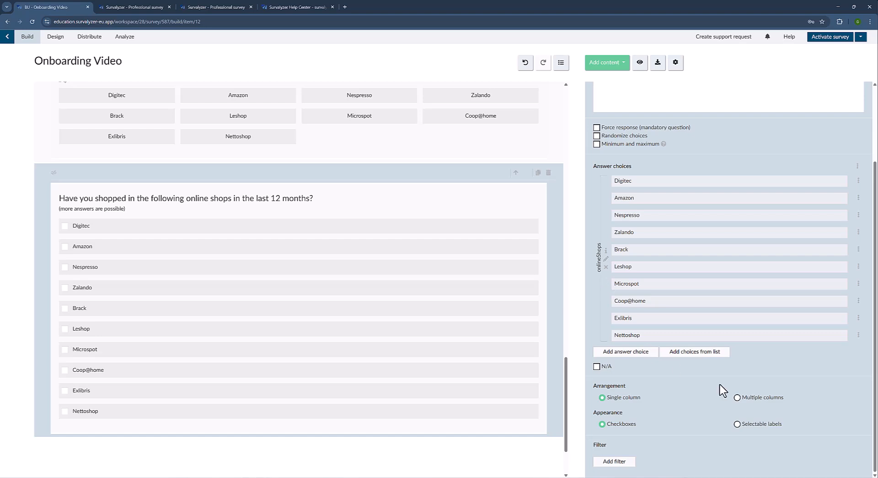
{"action": "left_click", "coordinate": [597, 367]}
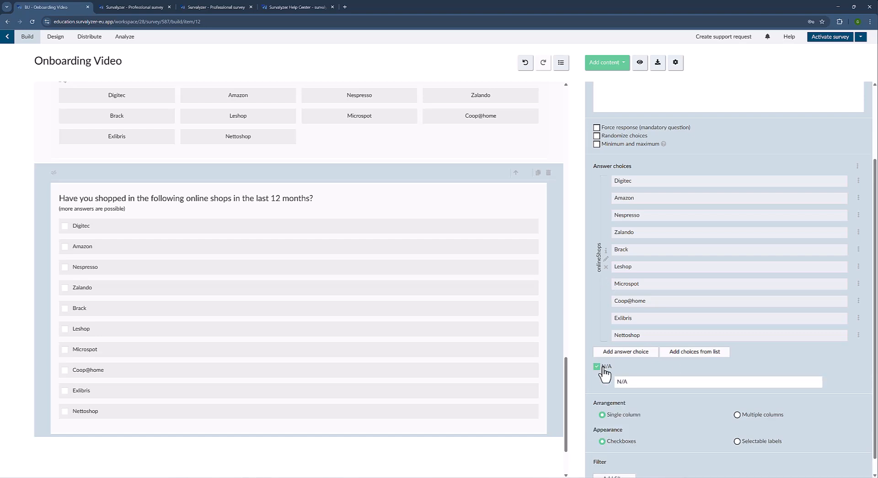
{"action": "key", "text": "alt+Tab"}
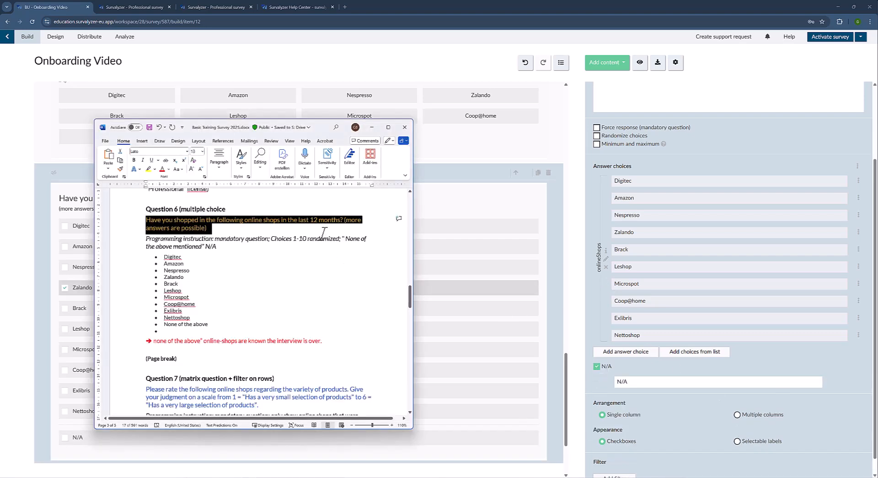
{"action": "left_click_drag", "start_coordinate": [345, 238], "coordinate": [197, 253]}
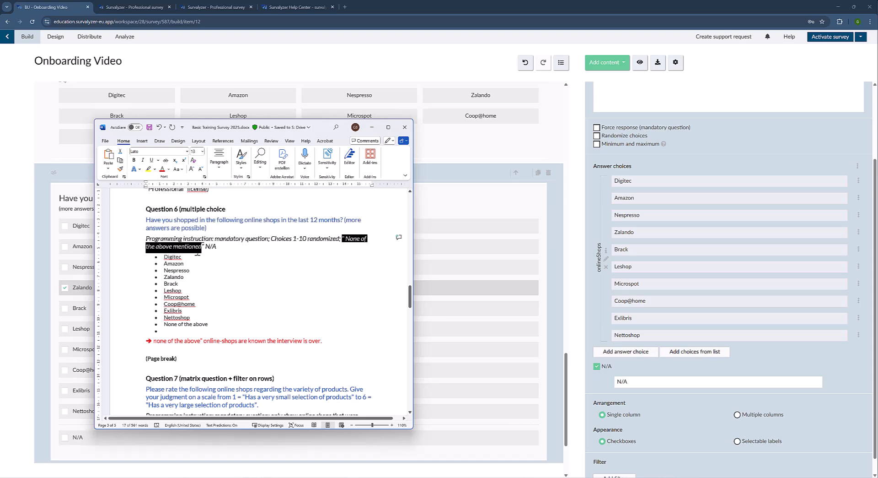
{"action": "left_click", "coordinate": [197, 278]}
{"action": "left_click_drag", "start_coordinate": [163, 324], "coordinate": [206, 325]}
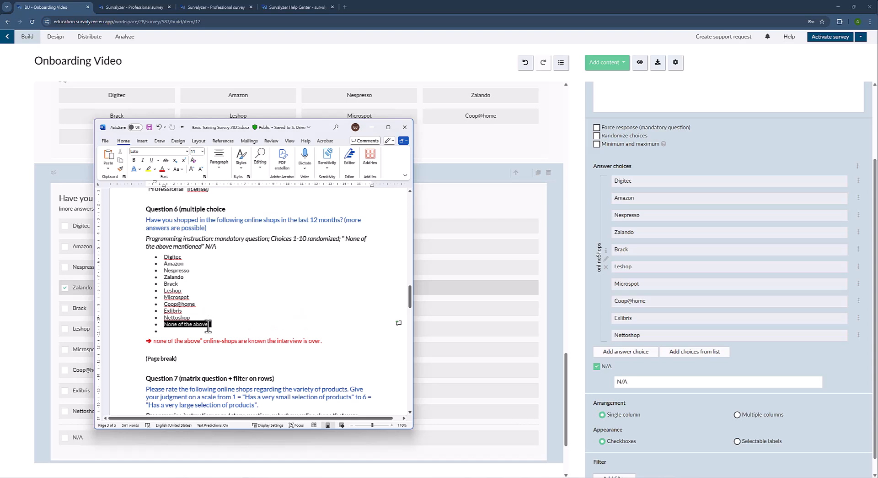
{"action": "left_click_drag", "start_coordinate": [661, 384], "coordinate": [605, 386]}
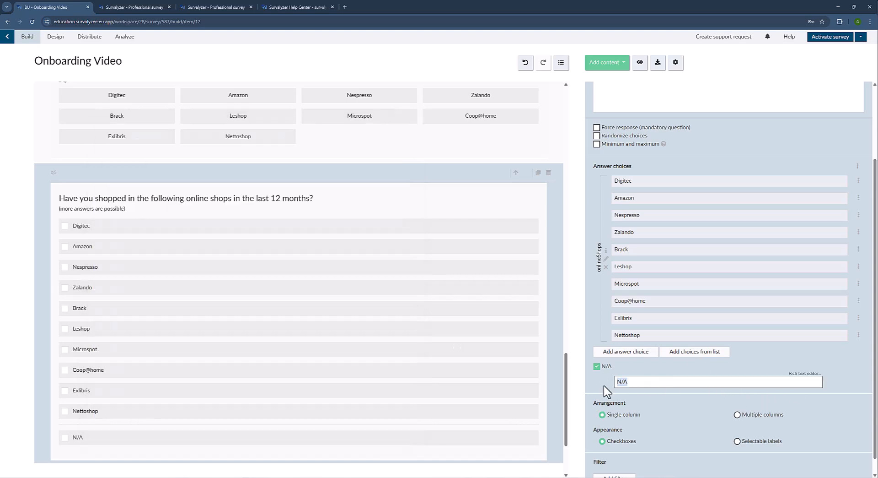
{"action": "key", "text": "ctrl+v"}
Step: Add a Forwarding element after q6 and set its interview state to Complete
{"action": "left_click", "coordinate": [619, 64]}
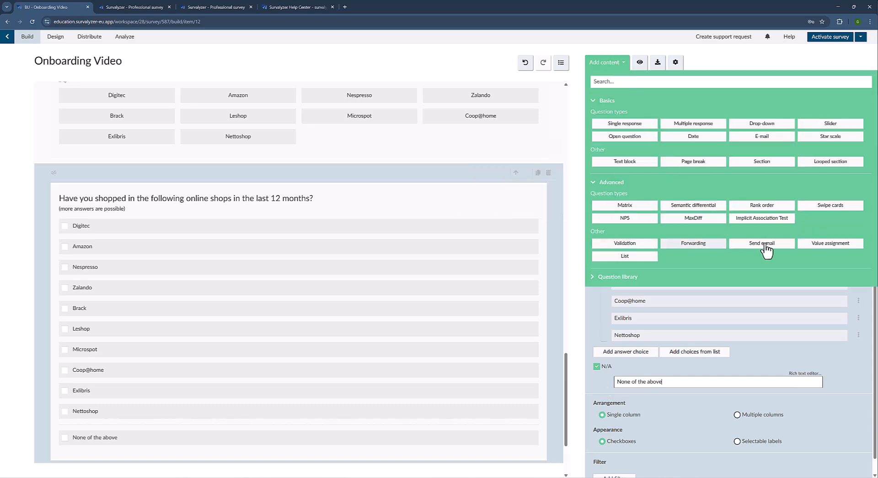
{"action": "left_click", "coordinate": [695, 248]}
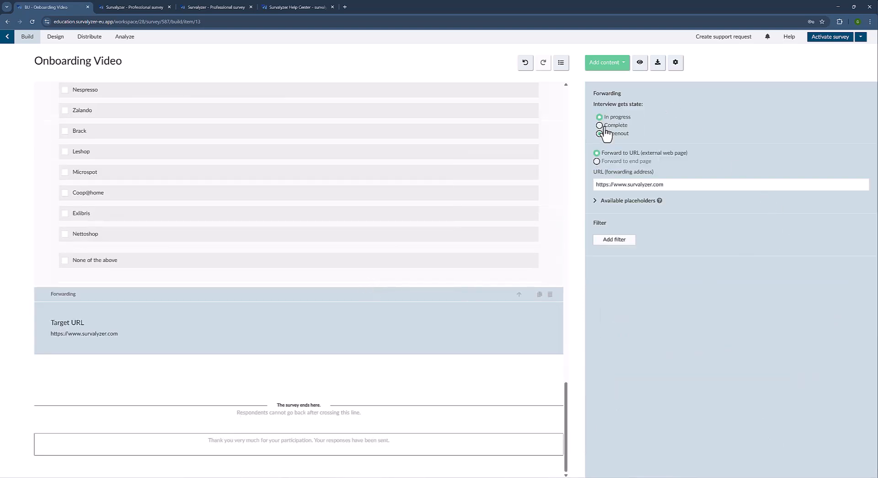
Step: Filter the Forwarding element to show only if the N/A choice of q6 is Checked, and forward it to the end page
{"action": "left_click", "coordinate": [616, 241]}
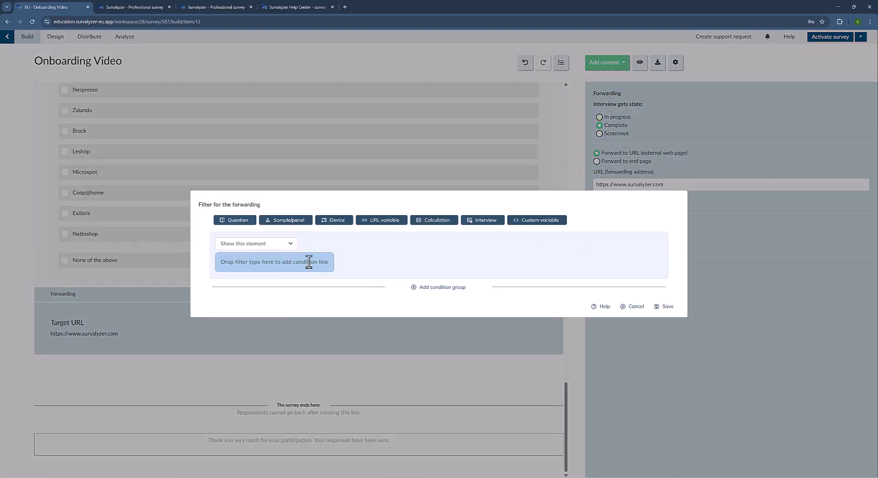
{"action": "left_click", "coordinate": [309, 261]}
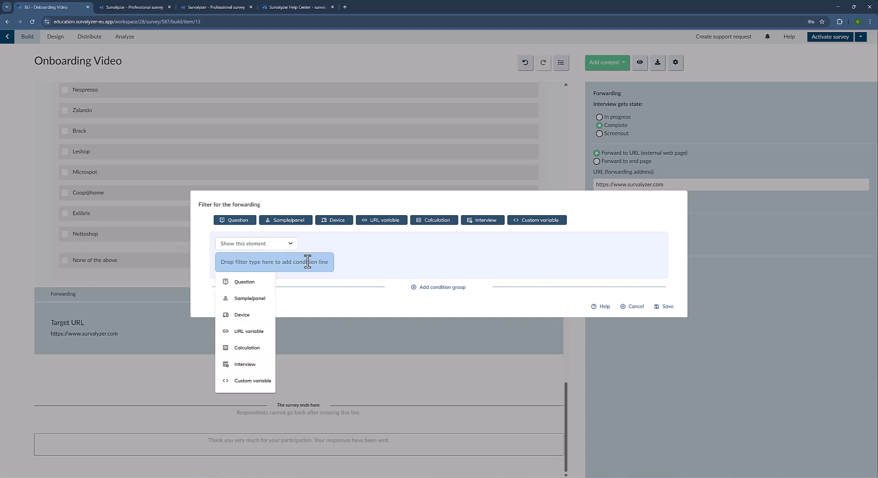
{"action": "left_click", "coordinate": [254, 286]}
{"action": "left_click", "coordinate": [405, 262]}
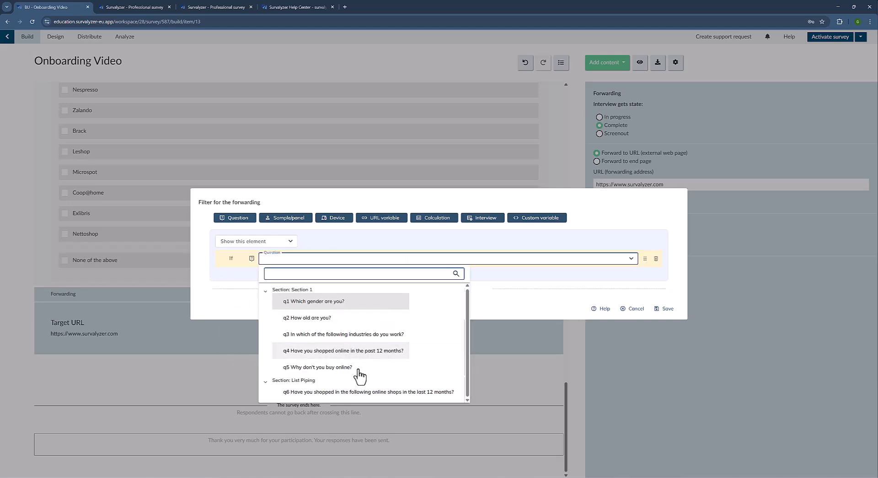
{"action": "left_click", "coordinate": [366, 392]}
{"action": "left_click", "coordinate": [496, 263]}
{"action": "left_click", "coordinate": [475, 316]}
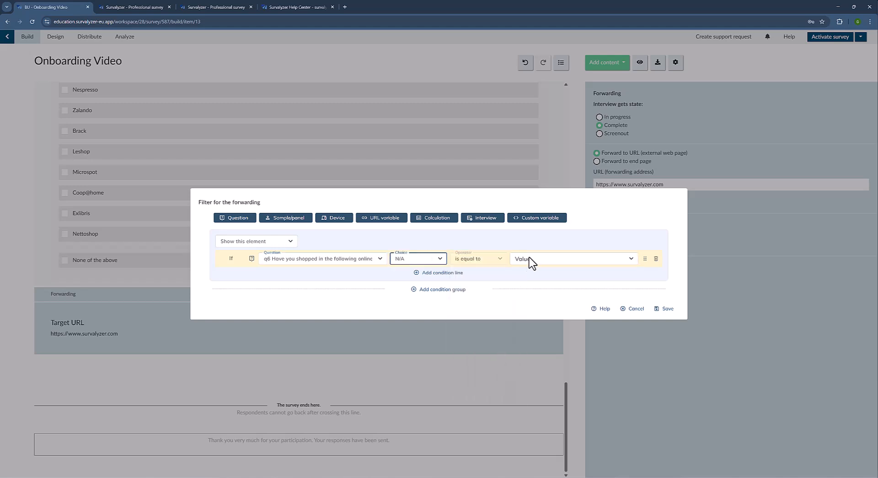
{"action": "left_click", "coordinate": [530, 261]}
{"action": "left_click", "coordinate": [524, 292]}
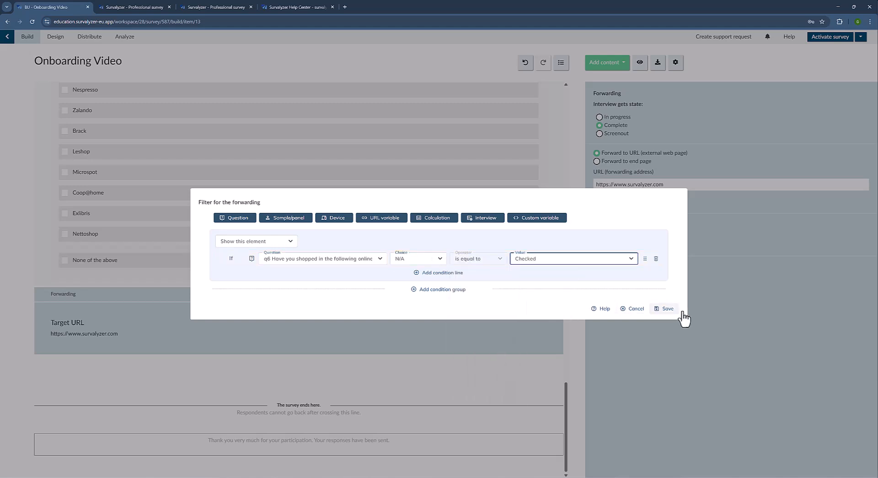
{"action": "left_click", "coordinate": [666, 308]}
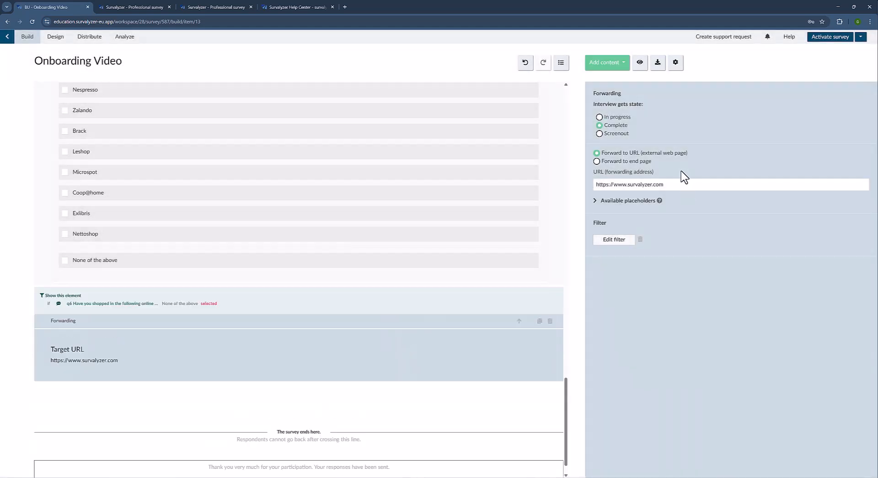
{"action": "left_click", "coordinate": [630, 162]}
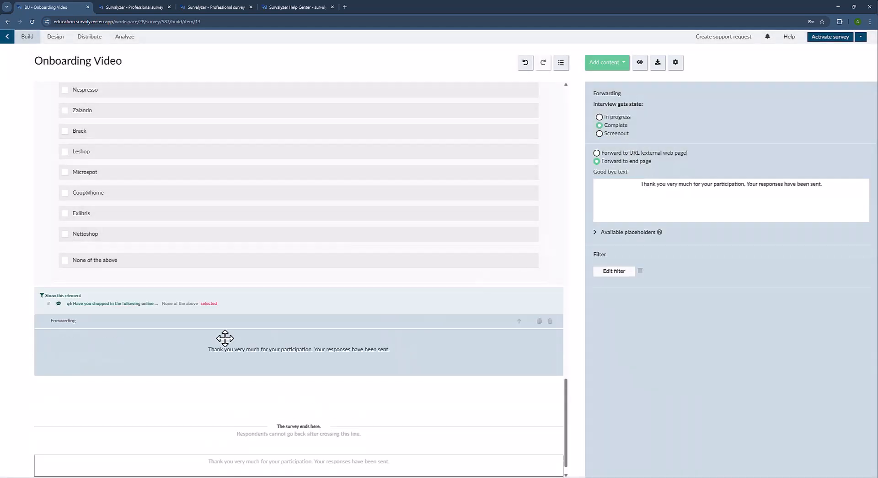
{"action": "scroll", "coordinate": [291, 316], "scroll_direction": "down", "scroll_amount": 1}
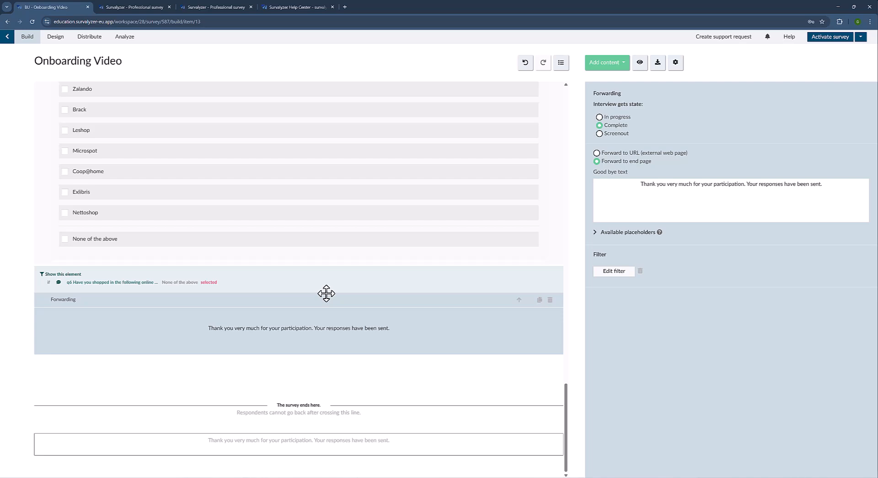
Step: Switch to the Word document and copy the Question 7 text about rating the shops' variety of products
{"action": "key", "text": "alt+Tab"}
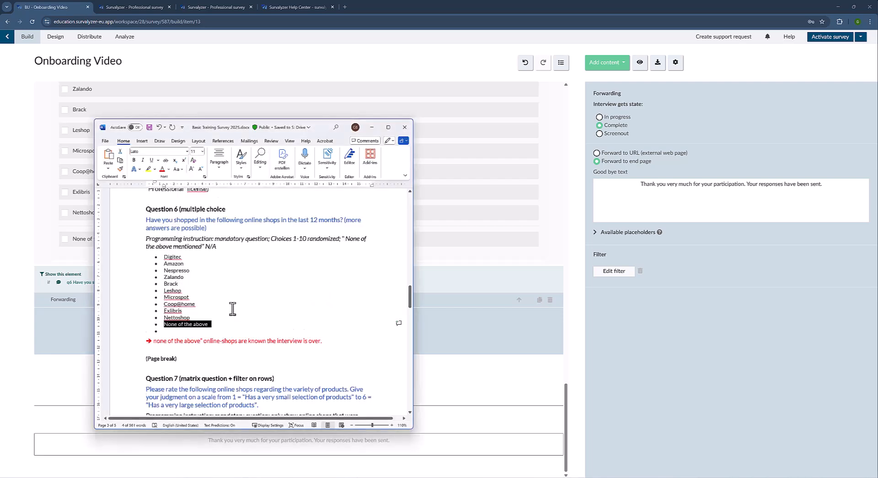
{"action": "scroll", "coordinate": [233, 307], "scroll_direction": "down", "scroll_amount": 5}
{"action": "left_click_drag", "start_coordinate": [132, 270], "coordinate": [129, 282]}
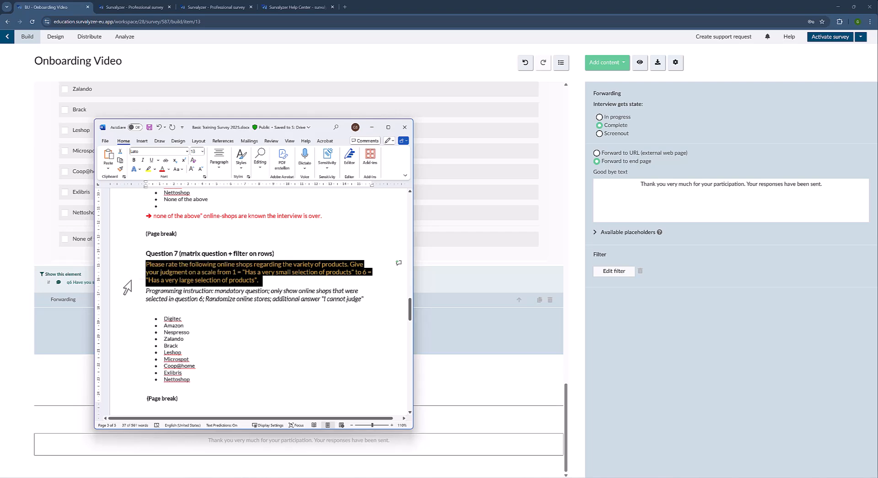
Step: Return to the survey editor and add a Matrix question after the Forwarding element
{"action": "key", "text": "alt+Tab"}
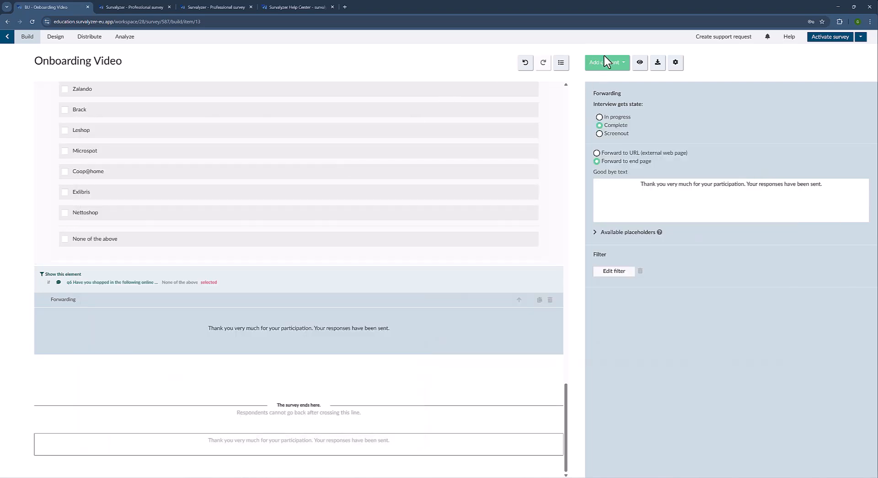
{"action": "left_click", "coordinate": [606, 63]}
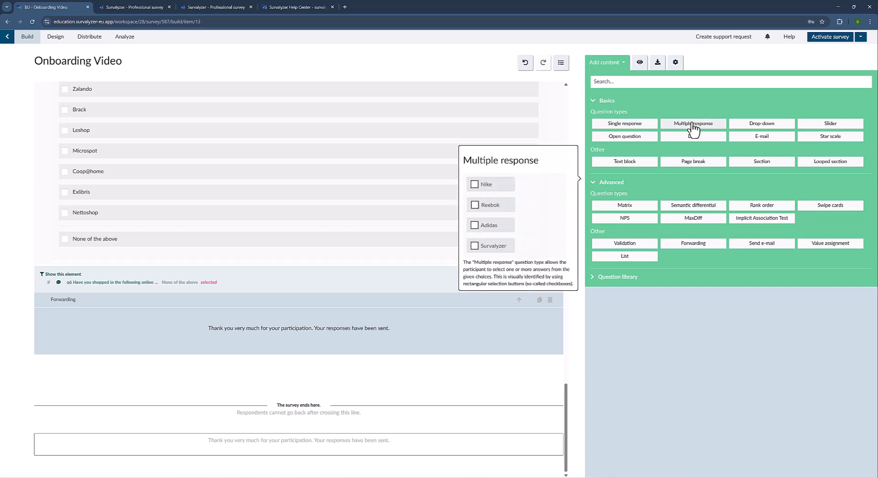
{"action": "left_click", "coordinate": [629, 207]}
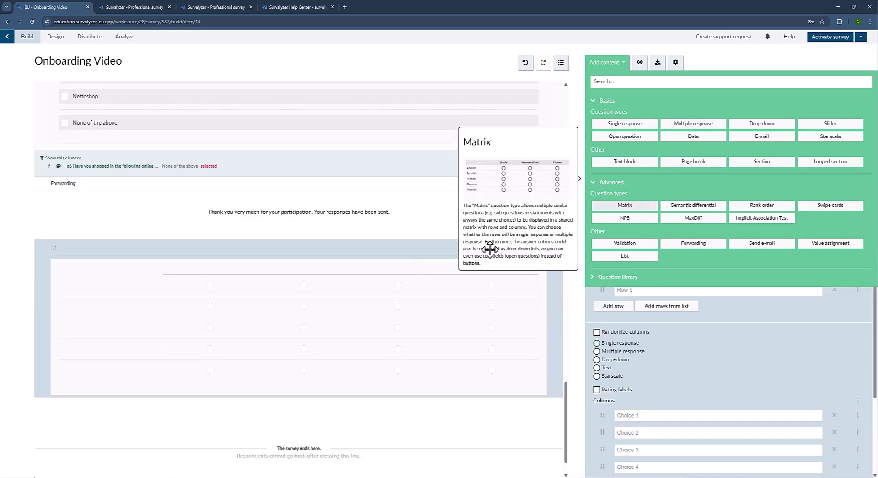
Step: Paste the copied rating text as q7's question and move its "Give your judgment on a scale from 1... to 6" sentence into an enabled hint text
{"action": "key", "text": "ctrl+v"}
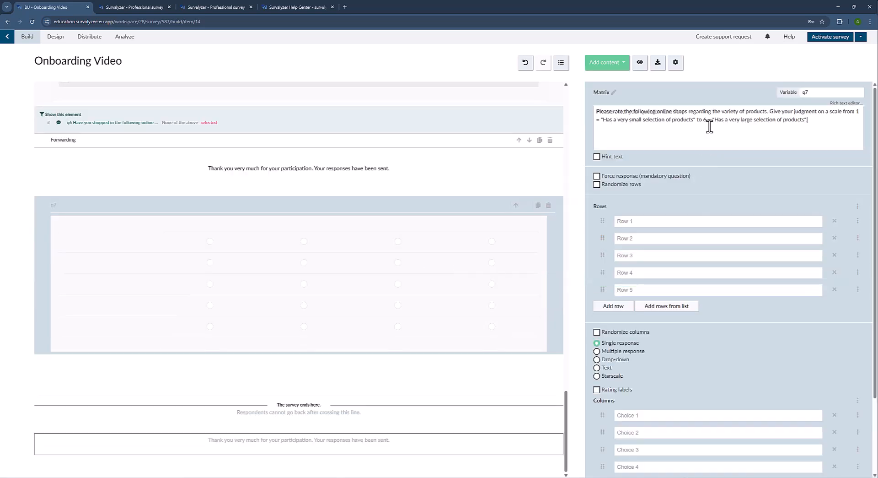
{"action": "left_click_drag", "start_coordinate": [770, 112], "coordinate": [822, 128]}
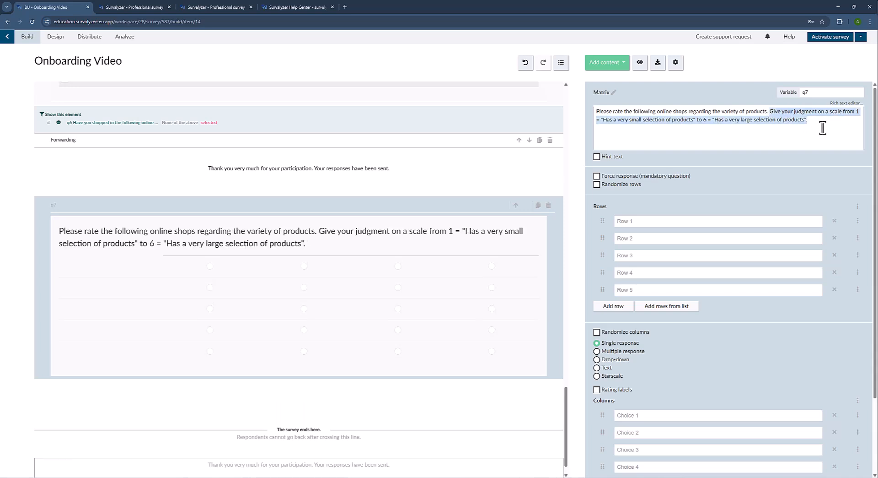
{"action": "key", "text": "ctrl+x"}
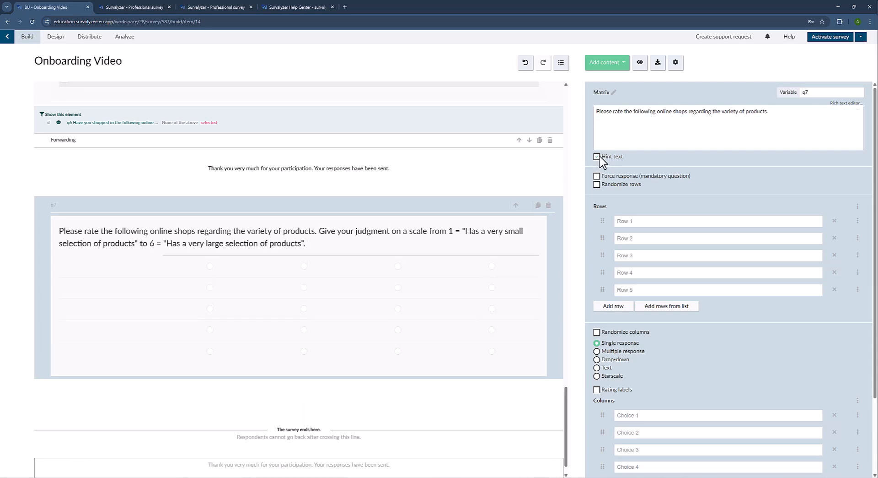
{"action": "left_click", "coordinate": [597, 156]}
{"action": "left_click", "coordinate": [629, 170]}
{"action": "key", "text": "ctrl+v"}
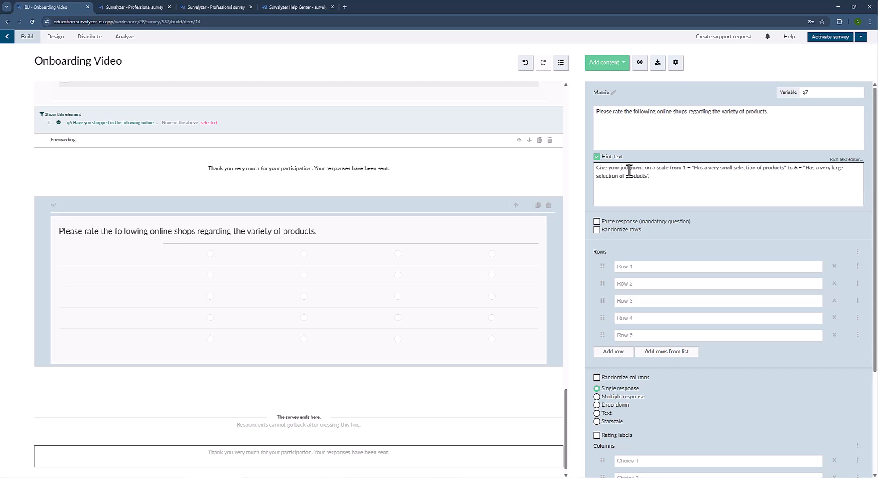
Step: Fill the matrix rows from the list items of question q6, filtered to show only its selected items
{"action": "scroll", "coordinate": [669, 201], "scroll_direction": "down", "scroll_amount": 3}
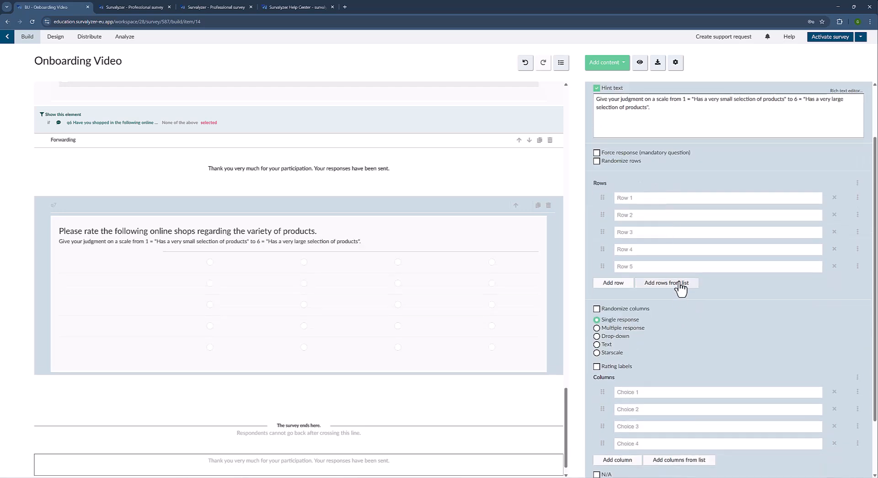
{"action": "left_click", "coordinate": [681, 283]}
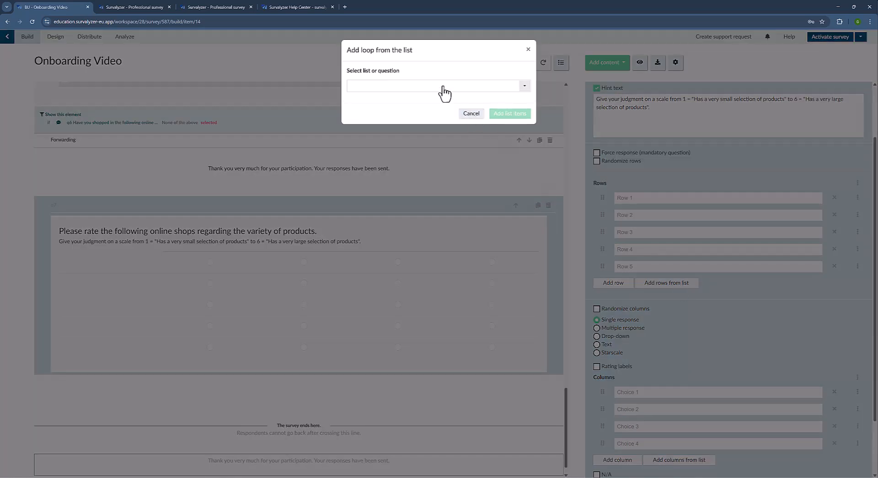
{"action": "left_click", "coordinate": [443, 87]}
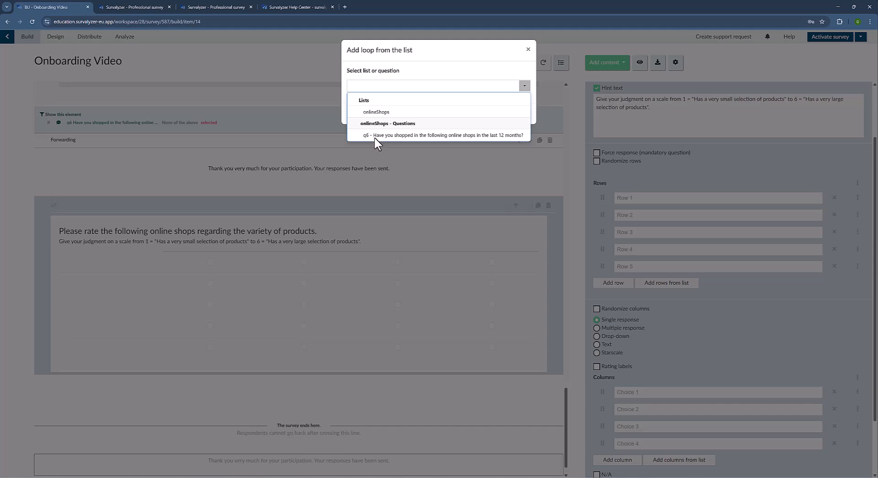
{"action": "left_click", "coordinate": [403, 136]}
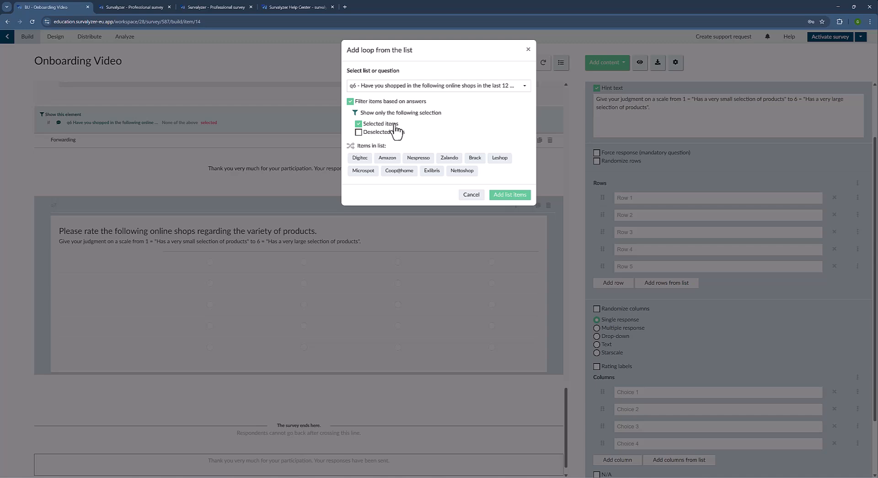
{"action": "left_click", "coordinate": [515, 195]}
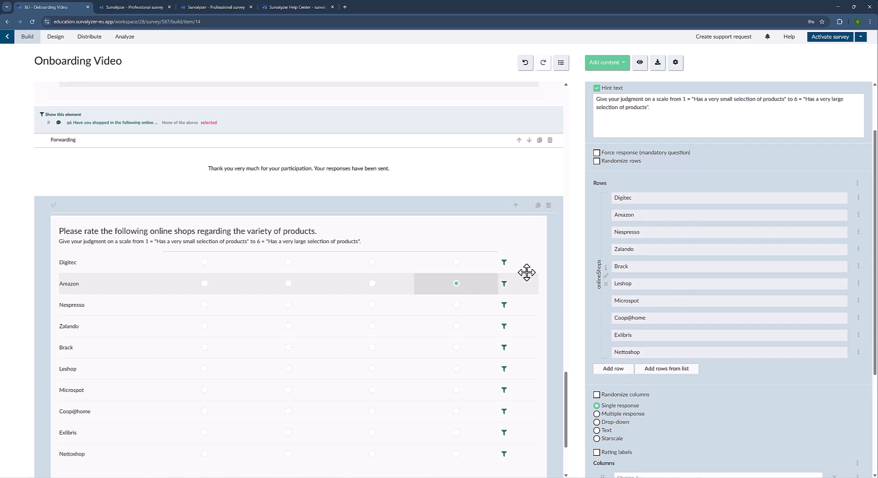
{"action": "mouse_move", "coordinate": [505, 263]}
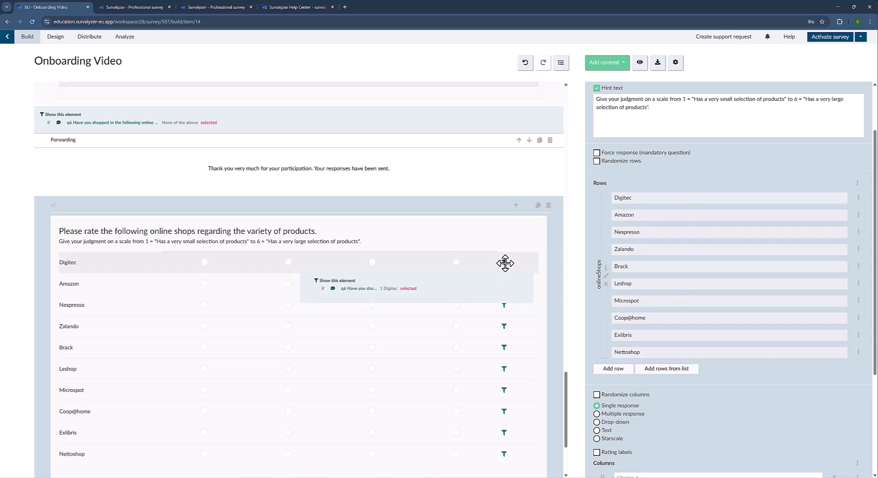
{"action": "scroll", "coordinate": [510, 239], "scroll_direction": "down", "scroll_amount": 2}
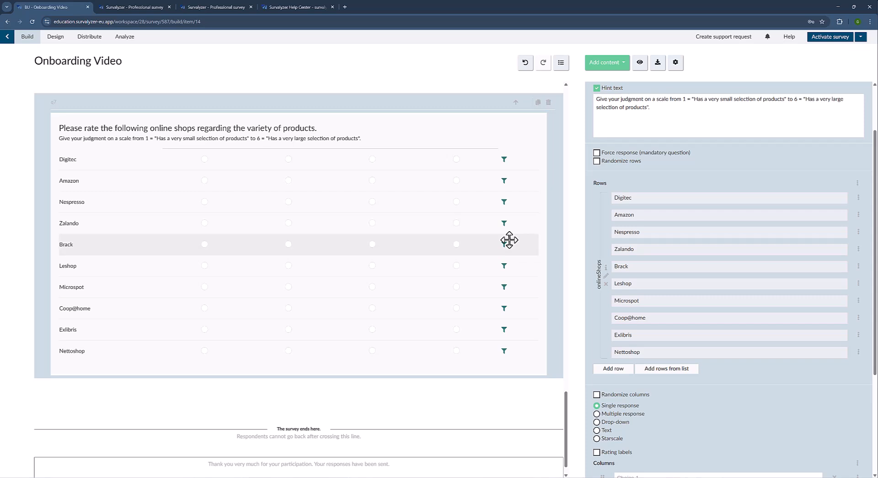
Step: Label the q7 matrix columns 1 to 6, adding two extra columns for 5 and 6
{"action": "scroll", "coordinate": [740, 296], "scroll_direction": "down", "scroll_amount": 3}
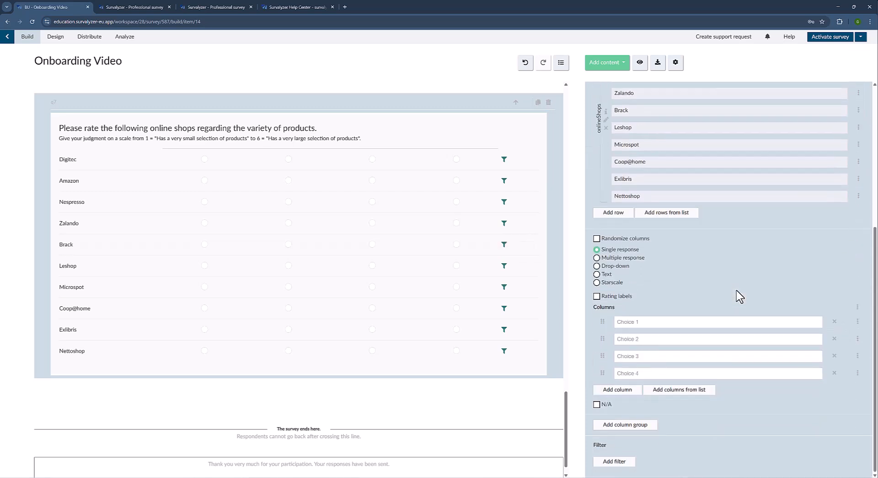
{"action": "left_click", "coordinate": [686, 322]}
{"action": "type", "text": "1"}
{"action": "left_click", "coordinate": [661, 338]}
{"action": "type", "text": "2"}
{"action": "left_click", "coordinate": [654, 359]}
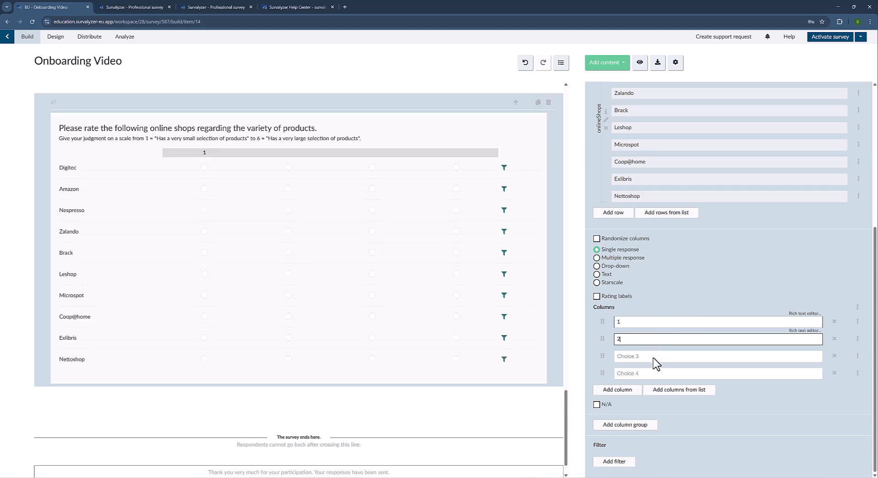
{"action": "type", "text": "3"}
{"action": "left_click", "coordinate": [641, 373]}
{"action": "type", "text": "4"}
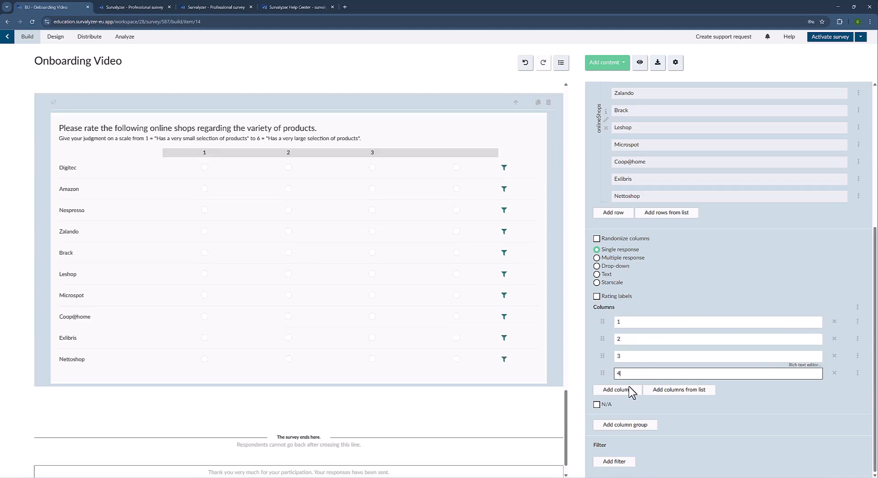
{"action": "left_click", "coordinate": [634, 390]}
{"action": "left_click", "coordinate": [633, 392]}
{"action": "type", "text": "5"}
{"action": "left_click", "coordinate": [630, 406]}
{"action": "left_click", "coordinate": [632, 407]}
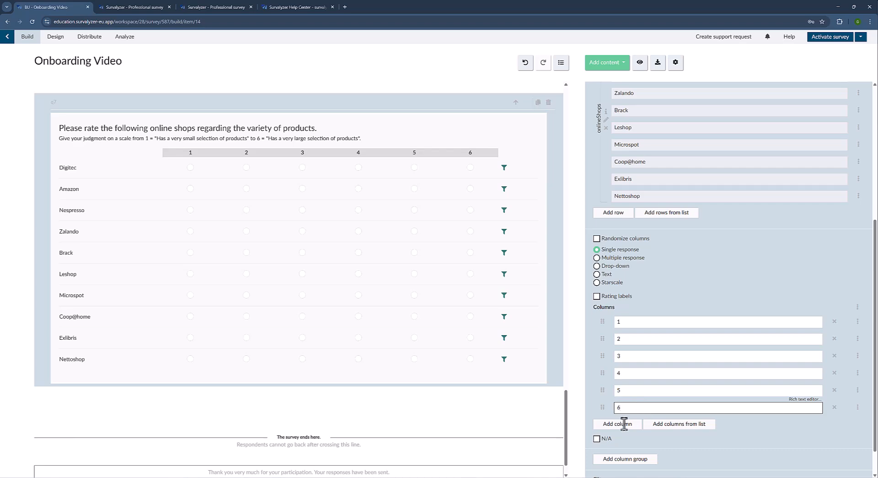
Step: Enable the N/A column in q7 and label it "I cannot judge", copied from the Word document
{"action": "left_click", "coordinate": [599, 441]}
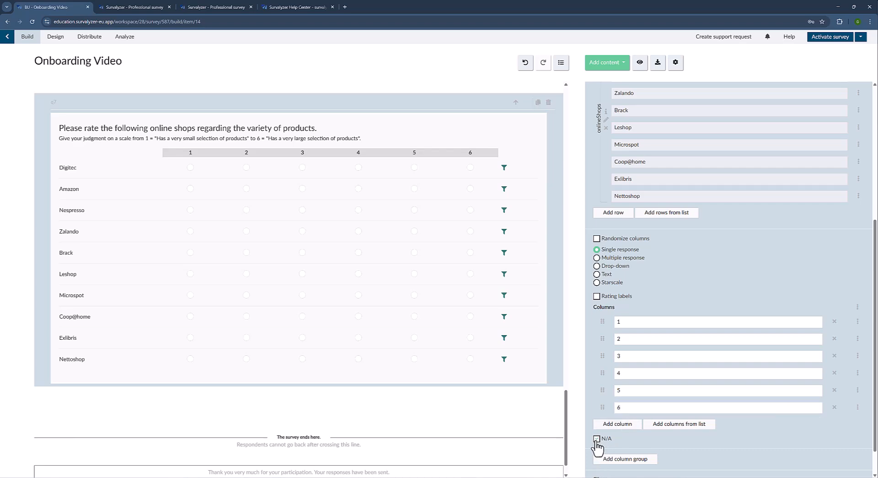
{"action": "key", "text": "alt+Tab"}
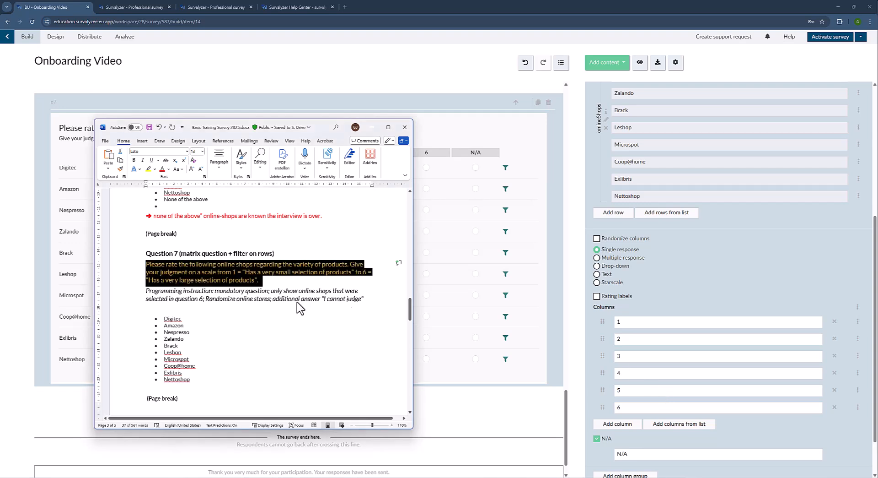
{"action": "left_click_drag", "start_coordinate": [323, 300], "coordinate": [354, 304]}
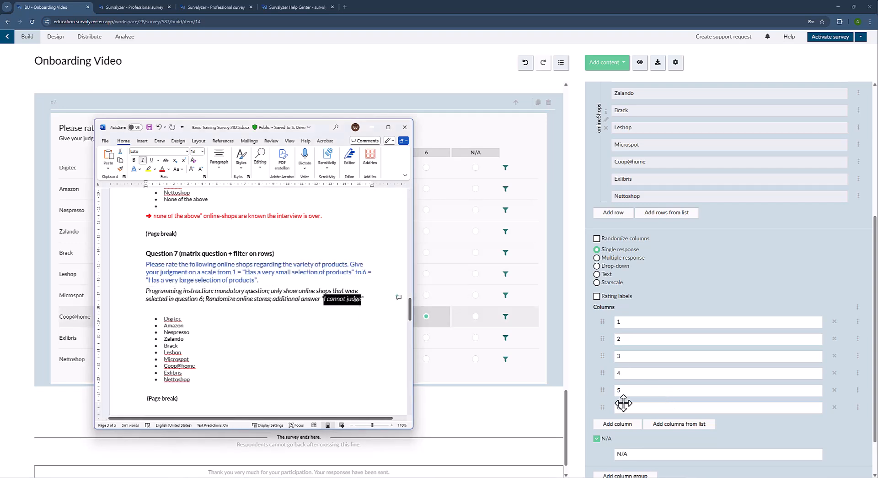
{"action": "left_click", "coordinate": [659, 455]}
{"action": "left_click_drag", "start_coordinate": [648, 455], "coordinate": [607, 463]}
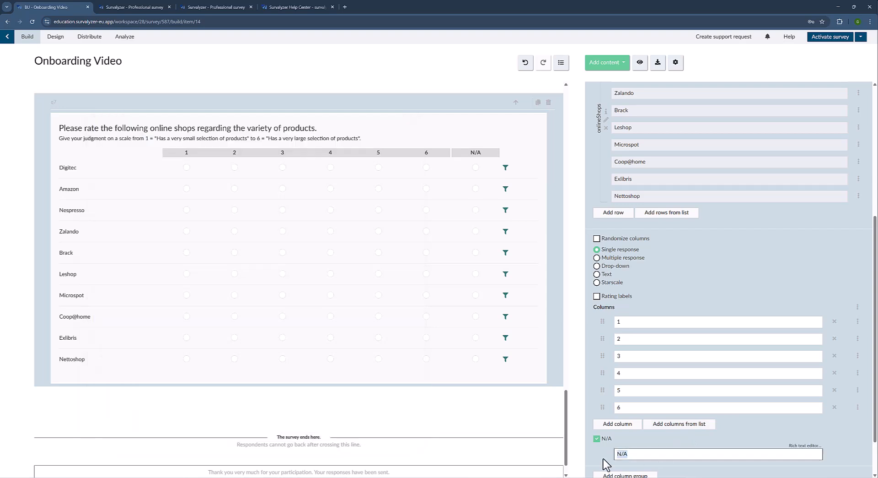
{"action": "key", "text": "ctrl+v"}
Step: Enable rating labels with left label "Has a very small selection of products" and right label "Has a very large selection of products", copied from the hint text
{"action": "left_click", "coordinate": [597, 296]}
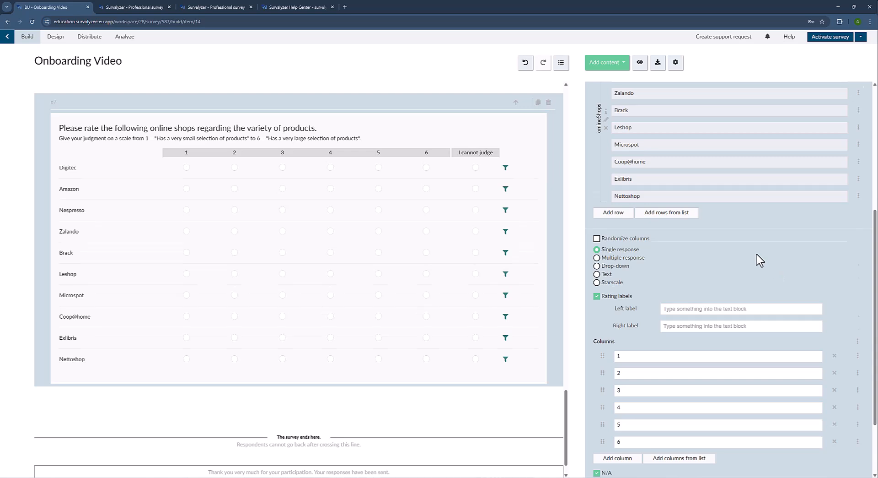
{"action": "scroll", "coordinate": [781, 267], "scroll_direction": "up", "scroll_amount": 5}
{"action": "left_click_drag", "start_coordinate": [694, 168], "coordinate": [784, 169]}
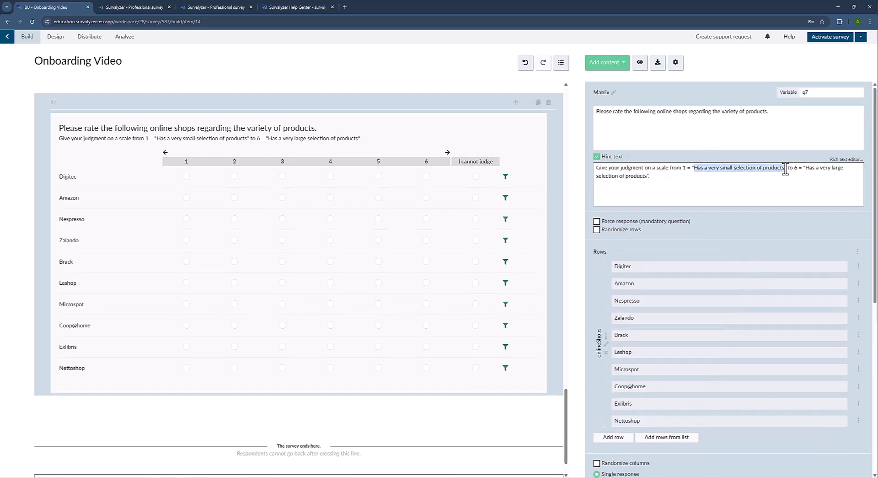
{"action": "scroll", "coordinate": [593, 414], "scroll_direction": "down", "scroll_amount": 3}
{"action": "left_click", "coordinate": [678, 396]}
{"action": "key", "text": "ctrl+v"}
{"action": "scroll", "coordinate": [717, 297], "scroll_direction": "up", "scroll_amount": 3}
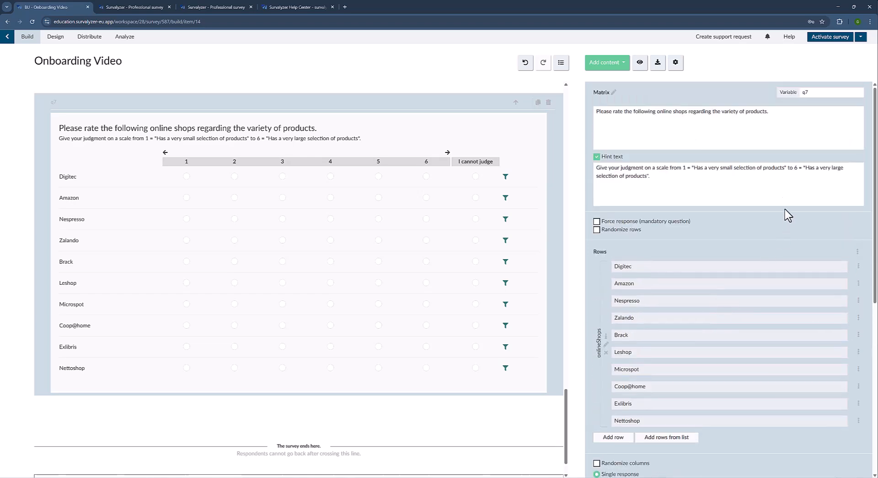
{"action": "left_click_drag", "start_coordinate": [807, 168], "coordinate": [661, 180]}
{"action": "scroll", "coordinate": [732, 280], "scroll_direction": "down", "scroll_amount": 5}
{"action": "left_click", "coordinate": [700, 311]}
{"action": "key", "text": "ctrl+v"}
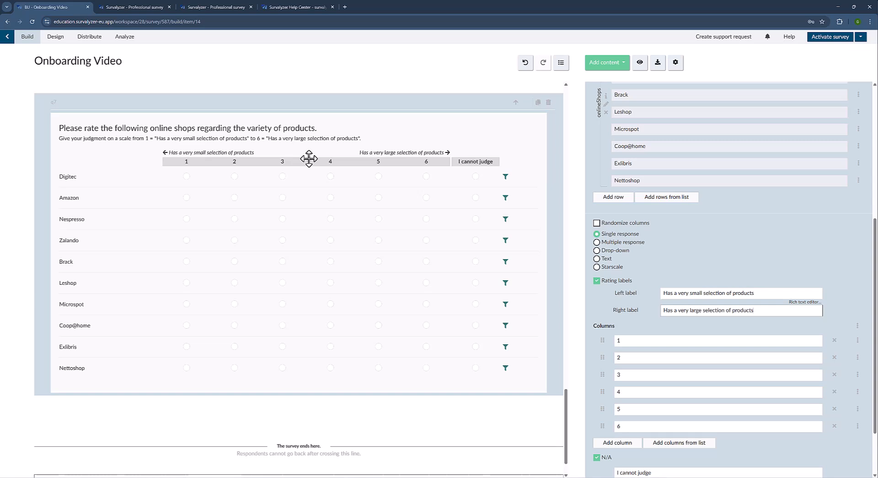
Step: Add a Single response question below the q7 matrix
{"action": "scroll", "coordinate": [486, 160], "scroll_direction": "up", "scroll_amount": 1}
{"action": "left_click", "coordinate": [612, 67]}
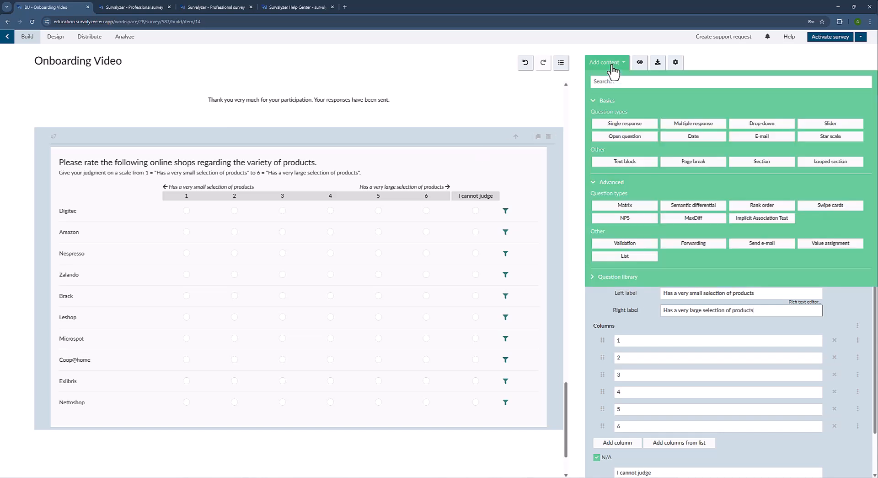
{"action": "mouse_move", "coordinate": [628, 128]}
{"action": "left_click_drag", "start_coordinate": [629, 132], "coordinate": [304, 234]}
Step: Copy "Which of the following online shops is your personal favorite?" from Question 8 in the Word document into q8's question text
{"action": "key", "text": "alt+Tab"}
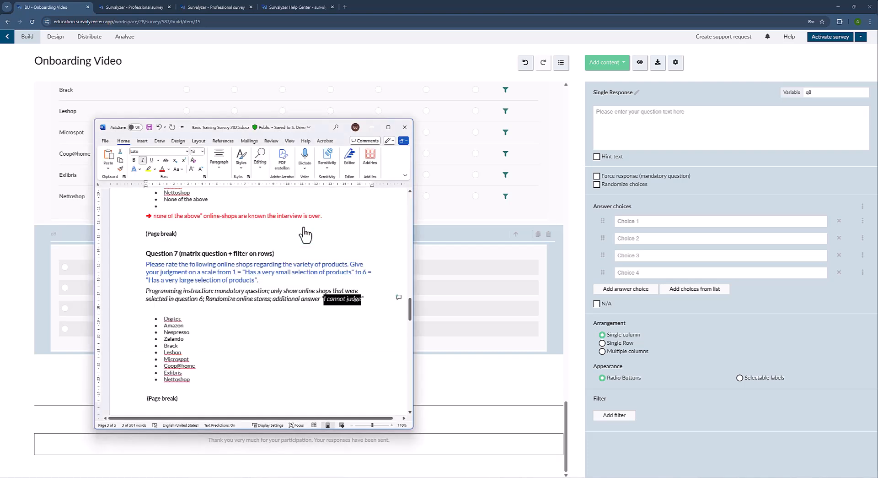
{"action": "scroll", "coordinate": [220, 289], "scroll_direction": "down", "scroll_amount": 5}
{"action": "scroll", "coordinate": [220, 290], "scroll_direction": "down", "scroll_amount": 2}
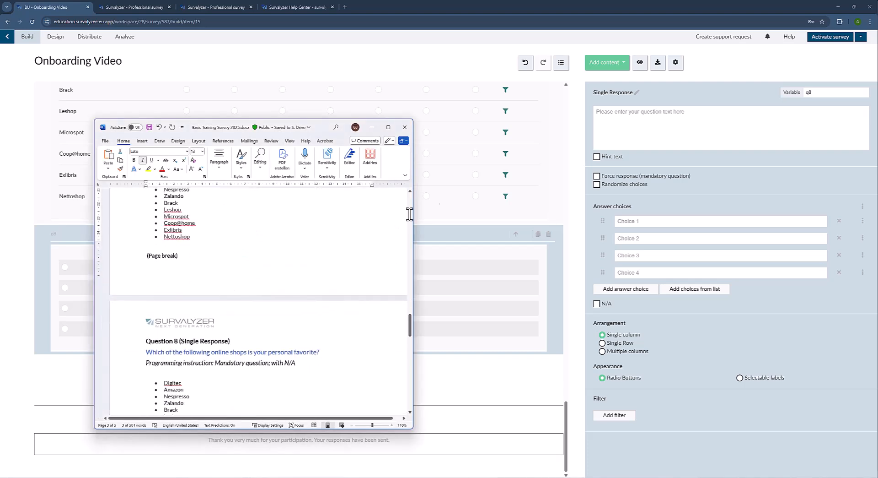
{"action": "left_click_drag", "start_coordinate": [147, 335], "coordinate": [322, 335]}
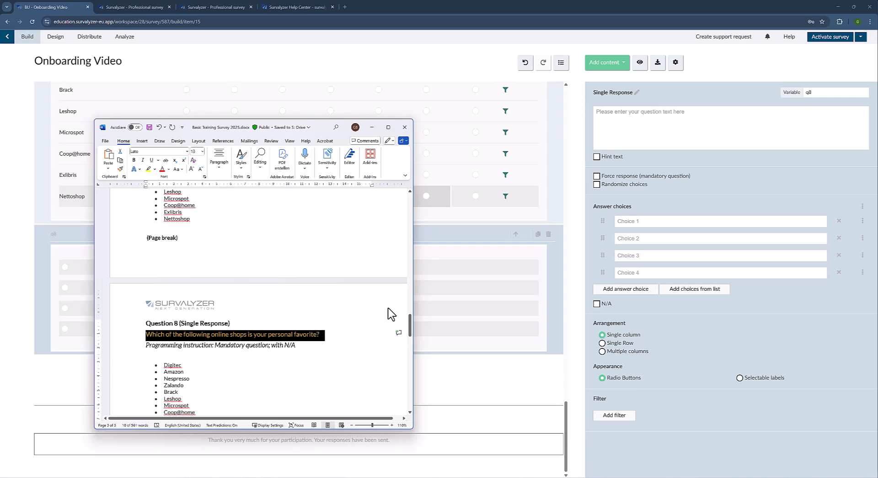
{"action": "left_click", "coordinate": [669, 124]}
{"action": "key", "text": "ctrl+v"}
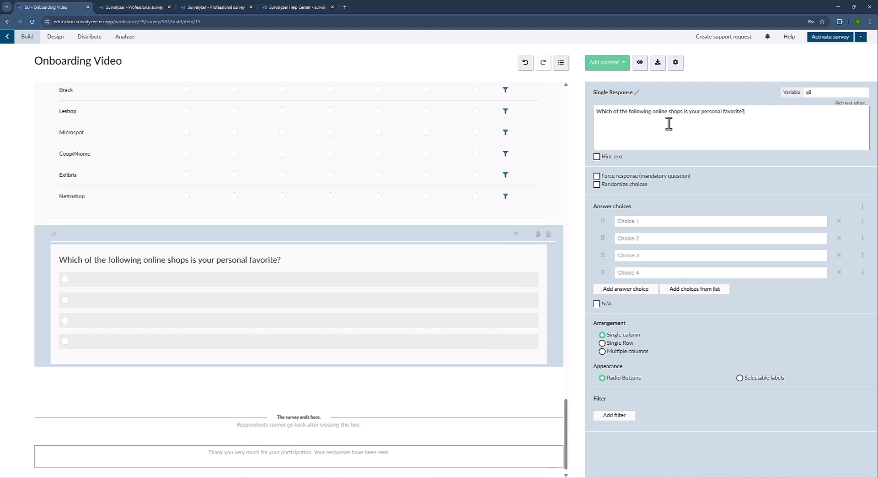
Step: Add q8's answer choices from the list items of question q7, filtered to show only shops rated 5 or 6
{"action": "key", "text": "alt+Tab"}
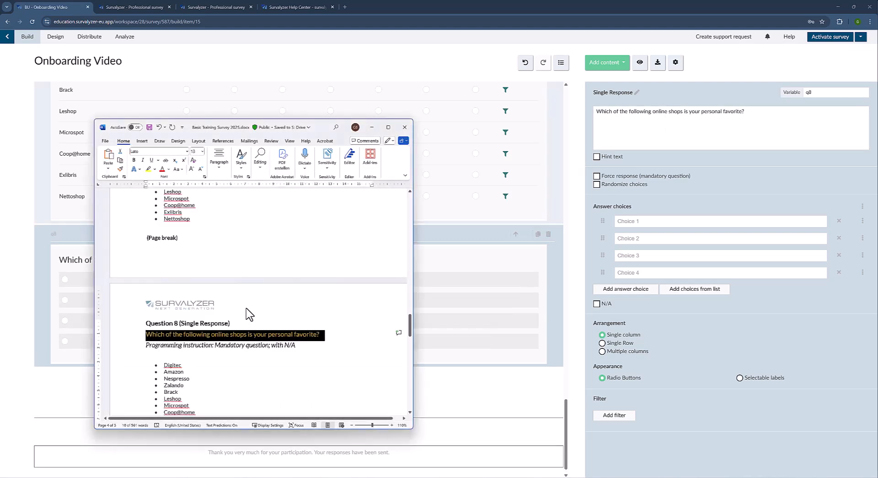
{"action": "key", "text": "alt+Tab"}
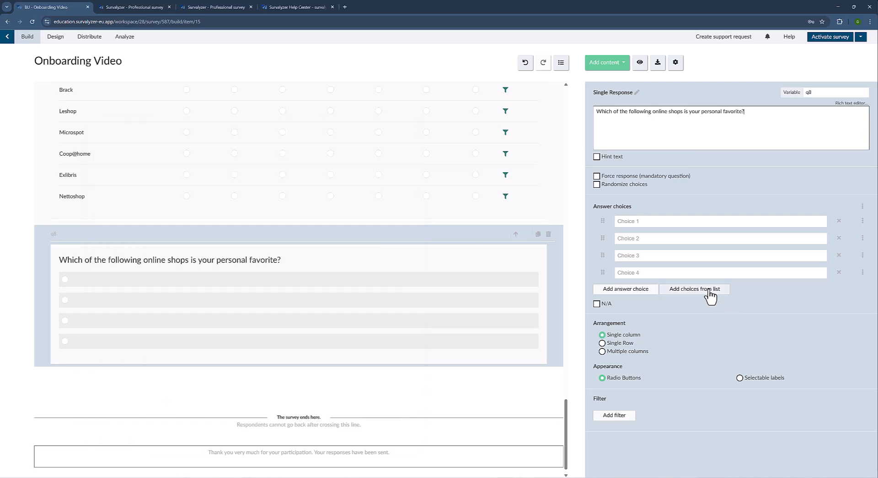
{"action": "left_click", "coordinate": [710, 292]}
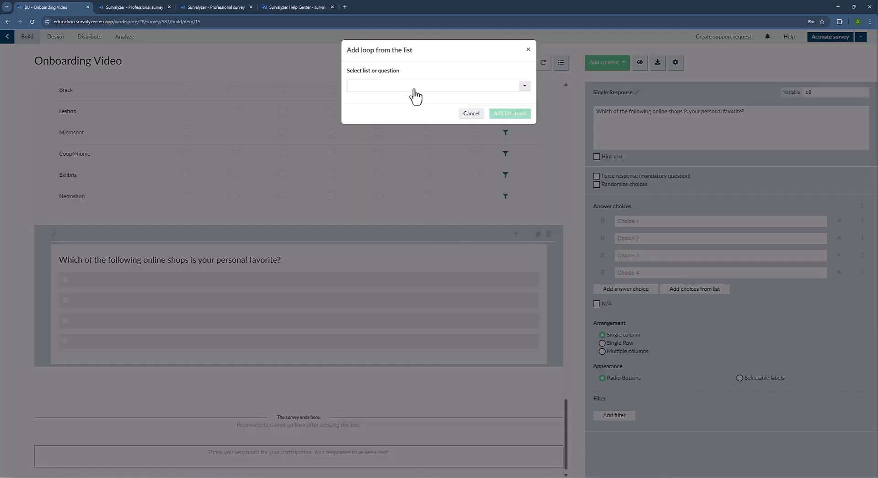
{"action": "left_click", "coordinate": [415, 89]}
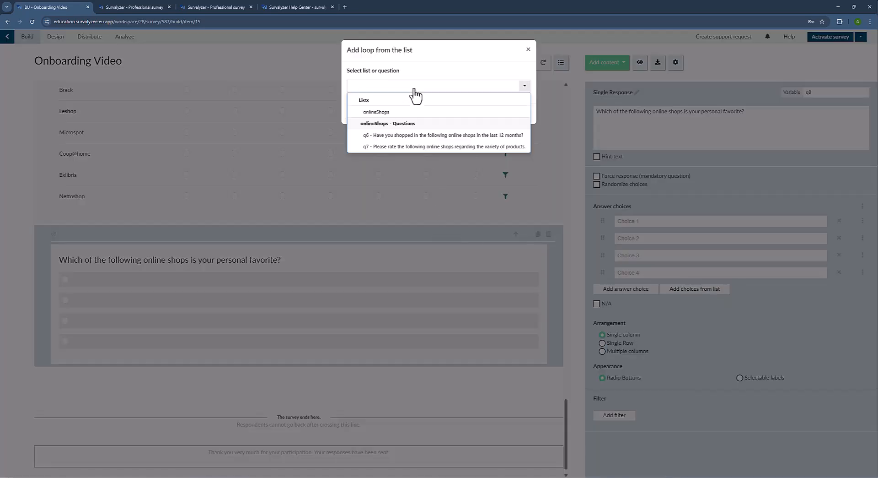
{"action": "left_click", "coordinate": [411, 148]}
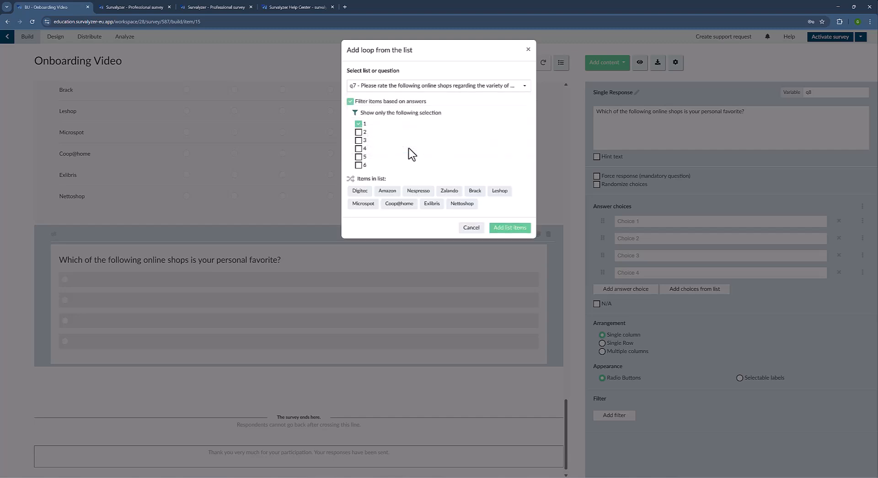
{"action": "left_click", "coordinate": [358, 156]}
{"action": "left_click", "coordinate": [358, 165]}
{"action": "left_click", "coordinate": [359, 124]}
{"action": "left_click", "coordinate": [508, 231]}
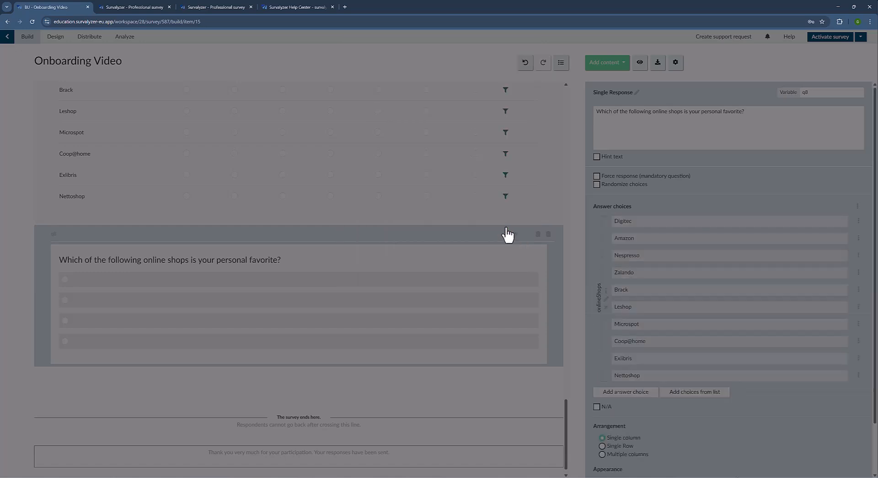
{"action": "scroll", "coordinate": [657, 366], "scroll_direction": "down", "scroll_amount": 1}
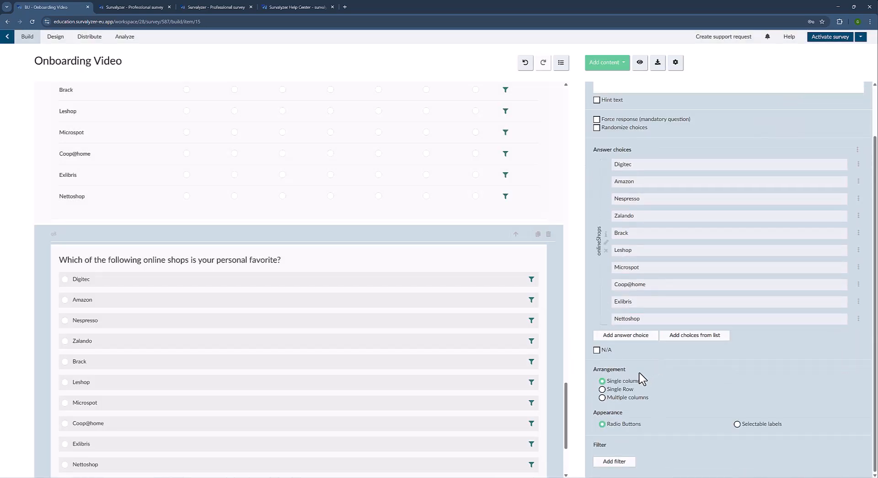
Step: Enable q8's N/A option and label it "I don't have a favorite", copied from Question 8 in the Word document
{"action": "left_click", "coordinate": [605, 350]}
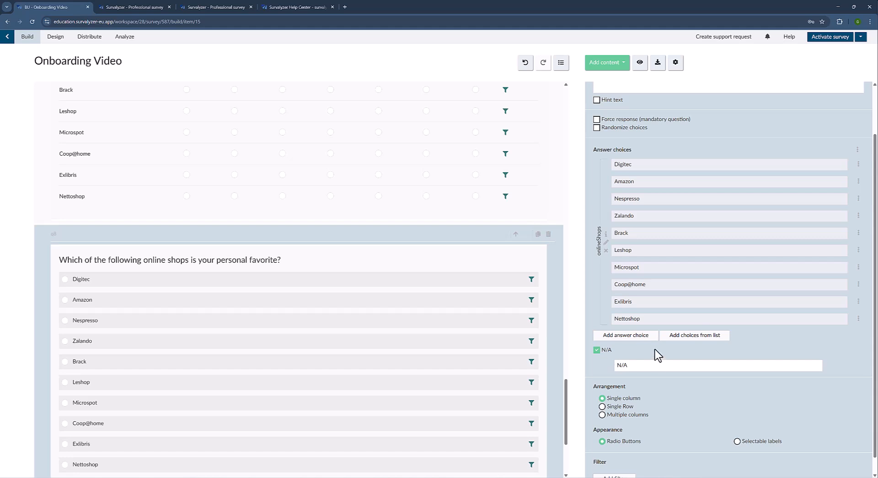
{"action": "key", "text": "alt+Tab"}
{"action": "scroll", "coordinate": [278, 353], "scroll_direction": "down", "scroll_amount": 3}
{"action": "left_click_drag", "start_coordinate": [195, 382], "coordinate": [168, 380]}
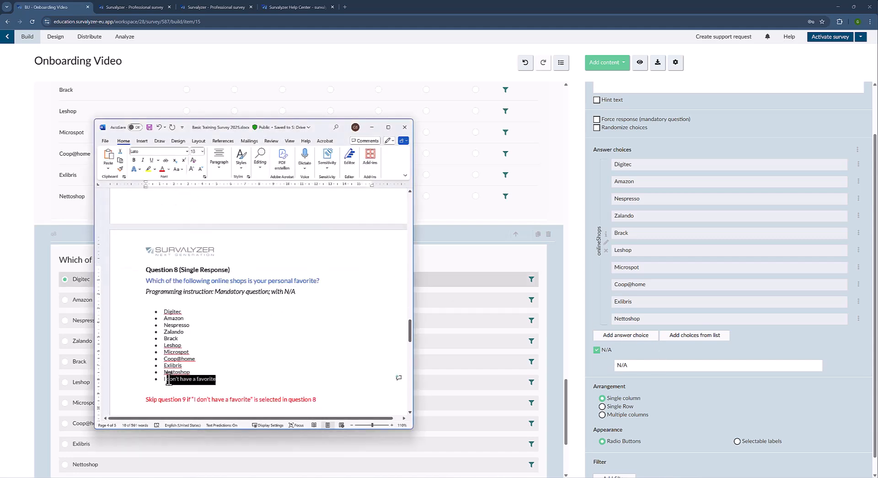
{"action": "key", "text": "ctrl+c"}
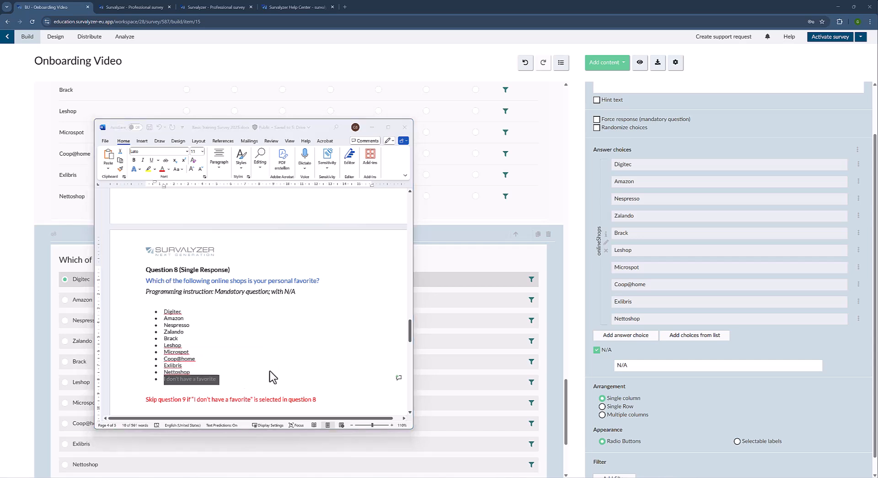
{"action": "left_click", "coordinate": [462, 366]}
{"action": "left_click_drag", "start_coordinate": [636, 365], "coordinate": [619, 365]}
{"action": "key", "text": "ctrl+v"}
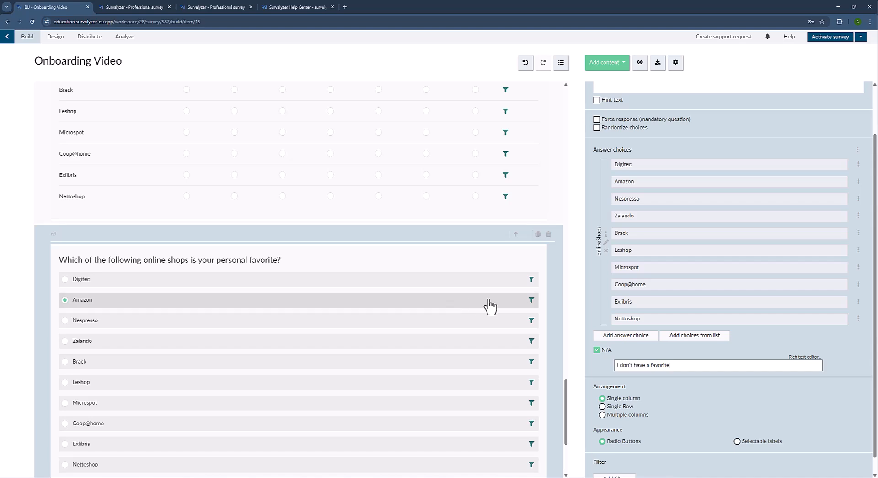
Step: Insert a page break between the q7 matrix and question q8
{"action": "scroll", "coordinate": [490, 303], "scroll_direction": "down", "scroll_amount": 3}
{"action": "left_click", "coordinate": [491, 304]}
{"action": "scroll", "coordinate": [492, 306], "scroll_direction": "up", "scroll_amount": 3}
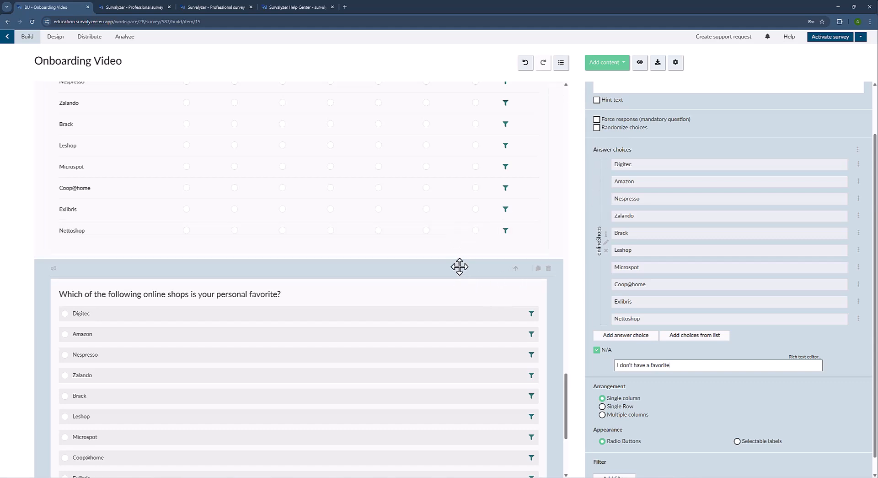
{"action": "left_click", "coordinate": [601, 63]}
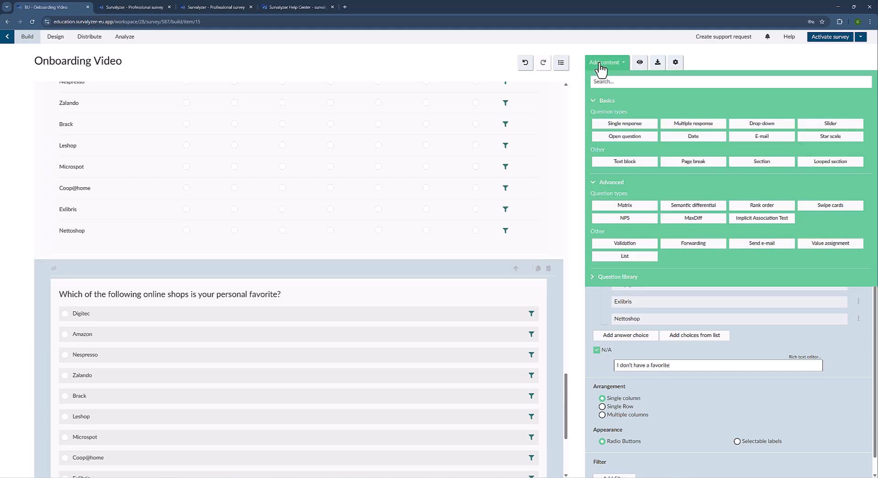
{"action": "left_click_drag", "start_coordinate": [695, 165], "coordinate": [261, 253]}
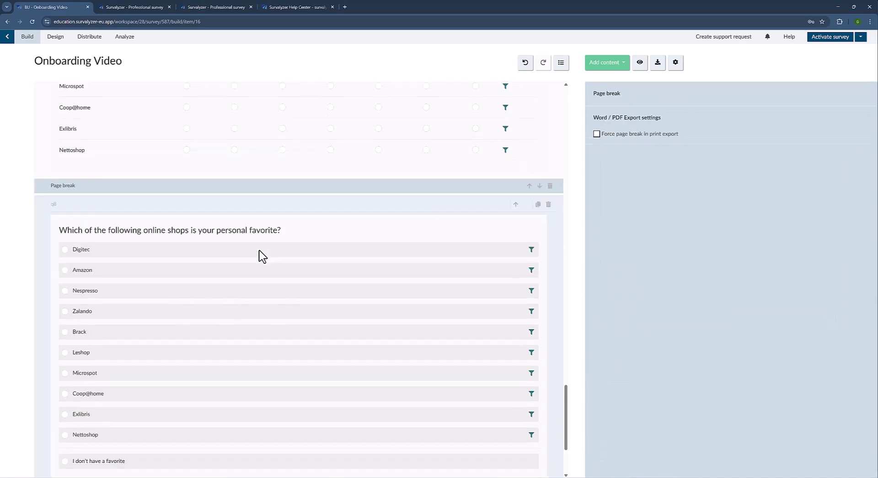
Step: Examine the q7 rating matrix around the page break and check the order of all survey elements in the condensed outline
{"action": "scroll", "coordinate": [422, 261], "scroll_direction": "up", "scroll_amount": 5}
{"action": "scroll", "coordinate": [424, 260], "scroll_direction": "up", "scroll_amount": 3}
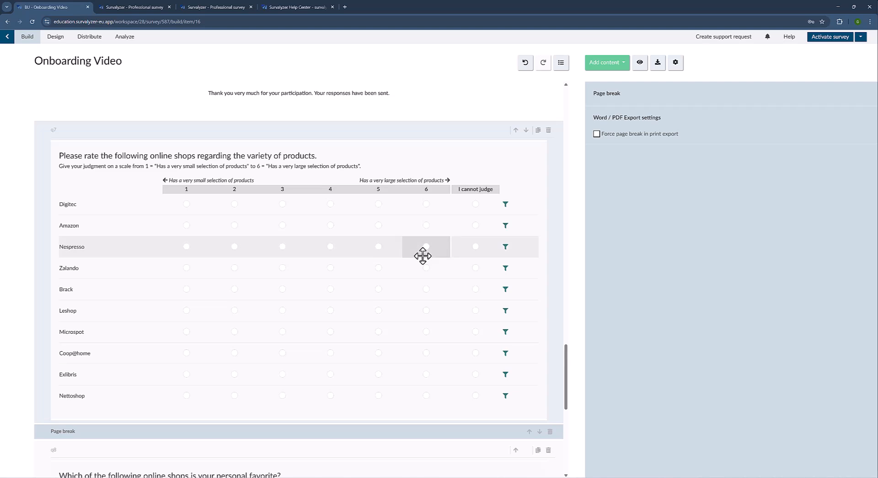
{"action": "scroll", "coordinate": [422, 256], "scroll_direction": "down", "scroll_amount": 3}
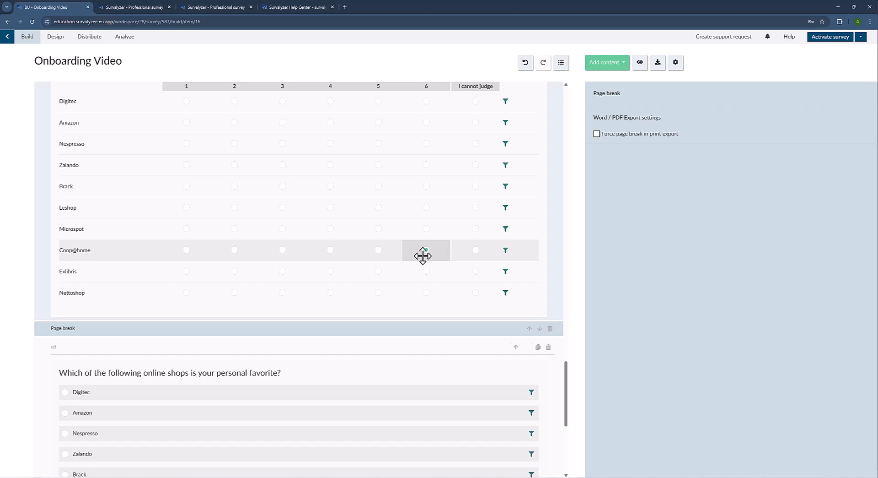
{"action": "scroll", "coordinate": [385, 304], "scroll_direction": "up", "scroll_amount": 1}
{"action": "left_click", "coordinate": [385, 307]}
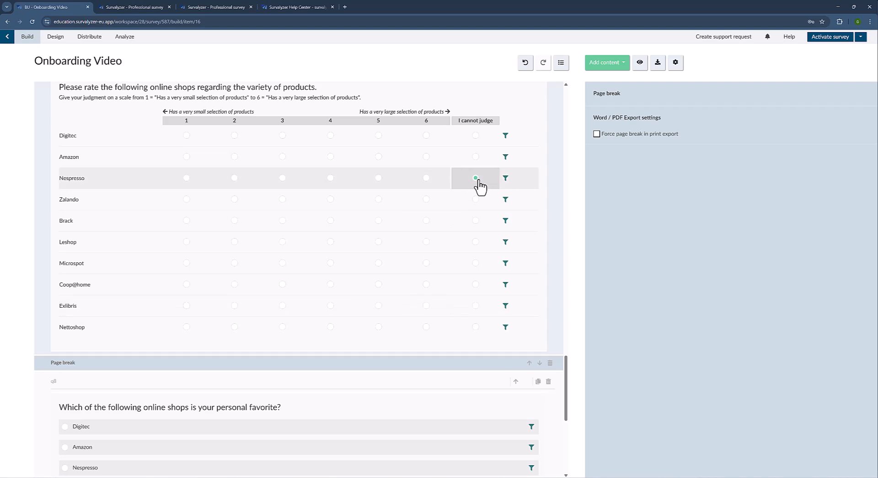
{"action": "left_click", "coordinate": [561, 63]}
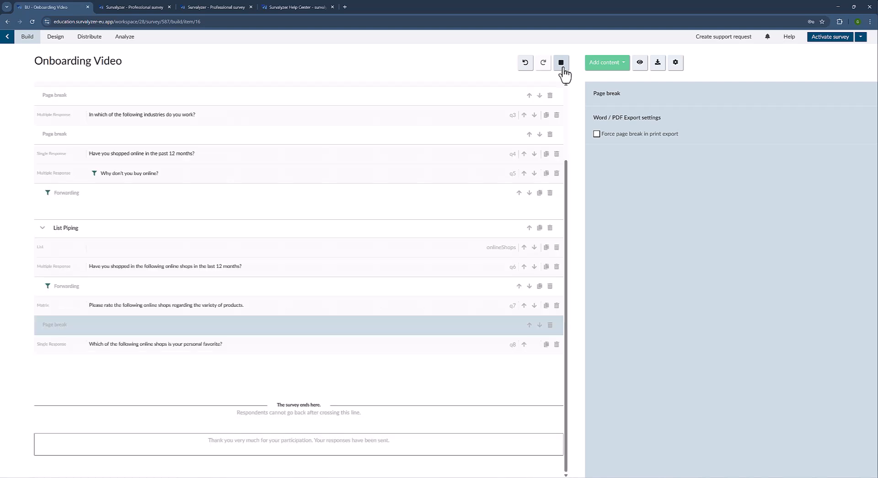
{"action": "scroll", "coordinate": [358, 255], "scroll_direction": "up", "scroll_amount": 2}
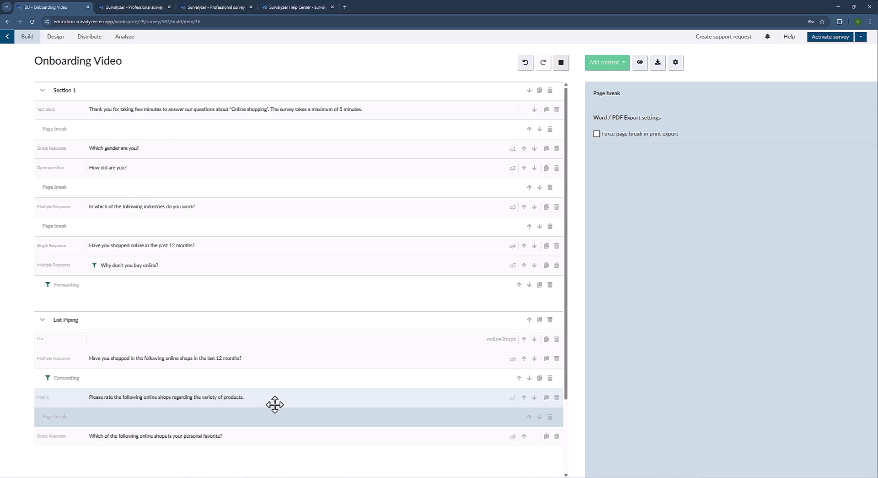
{"action": "scroll", "coordinate": [297, 316], "scroll_direction": "down", "scroll_amount": 3}
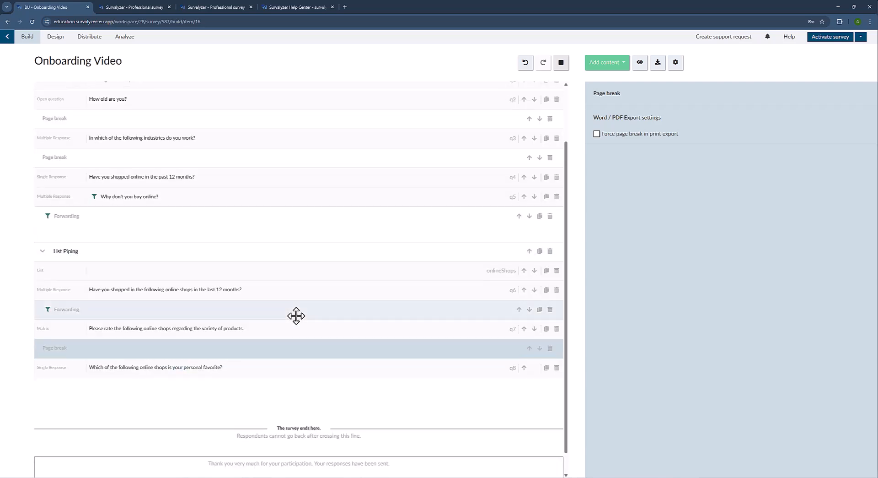
{"action": "left_click", "coordinate": [560, 64]}
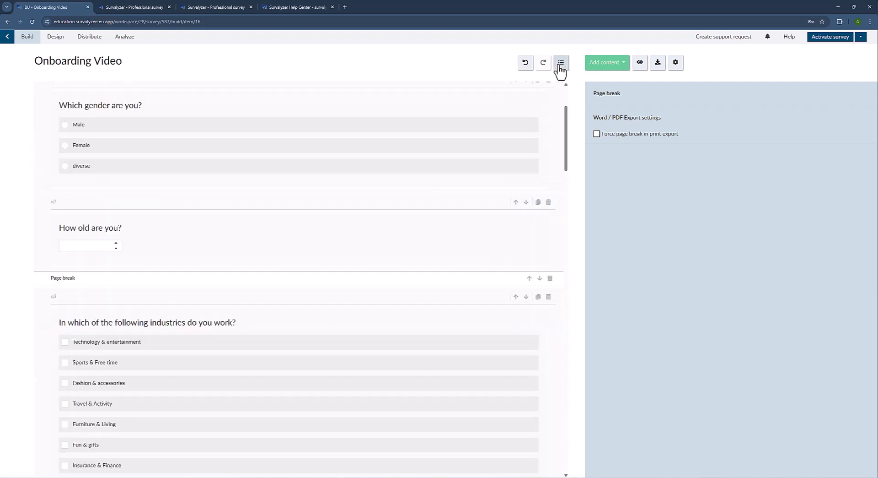
Step: Review the List Piping section's full questions, from the onlineShops list and q6 through the forwarding and q7 to q8
{"action": "scroll", "coordinate": [339, 276], "scroll_direction": "down", "scroll_amount": 10}
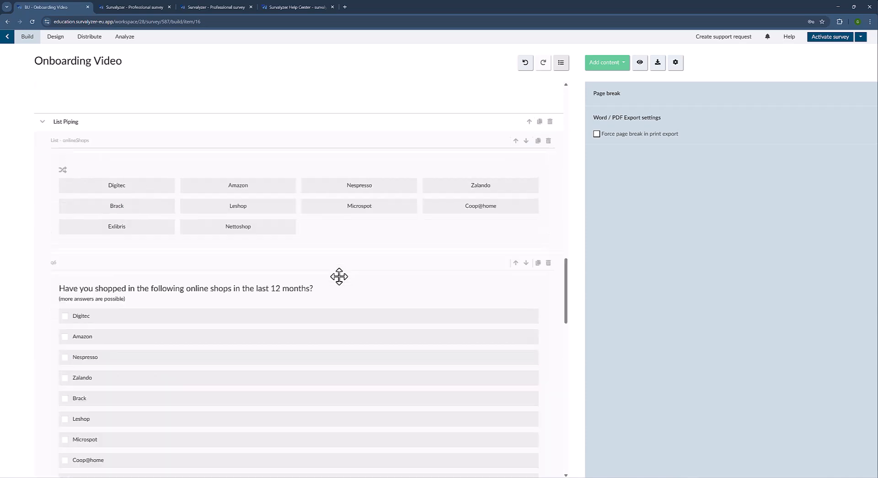
{"action": "scroll", "coordinate": [339, 276], "scroll_direction": "down", "scroll_amount": 15}
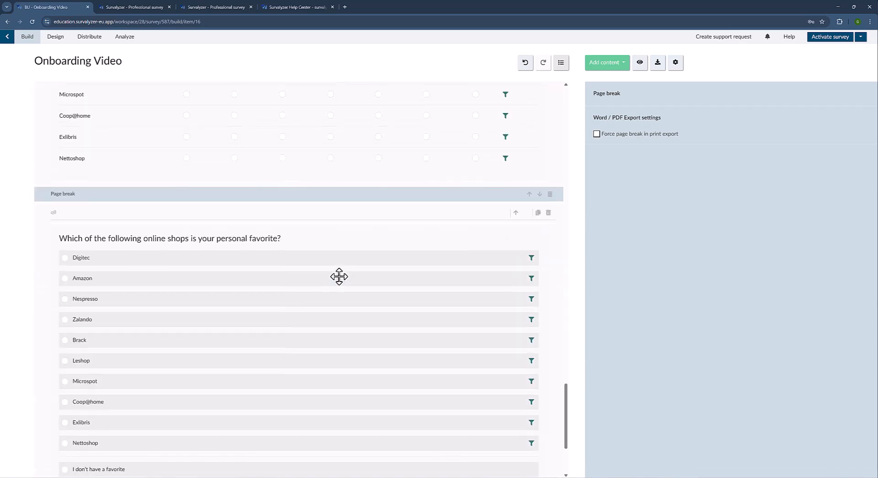
{"action": "scroll", "coordinate": [339, 276], "scroll_direction": "down", "scroll_amount": 4}
{"action": "scroll", "coordinate": [428, 286], "scroll_direction": "up", "scroll_amount": 2}
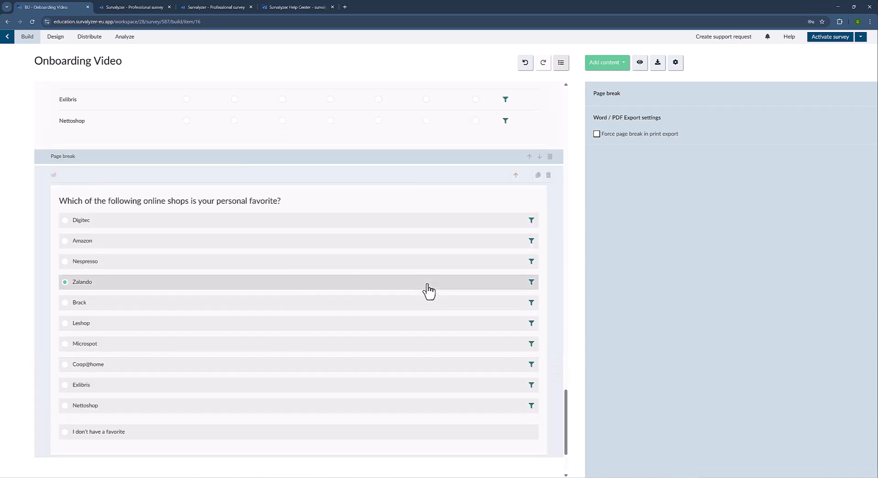
{"action": "scroll", "coordinate": [429, 285], "scroll_direction": "up", "scroll_amount": 10}
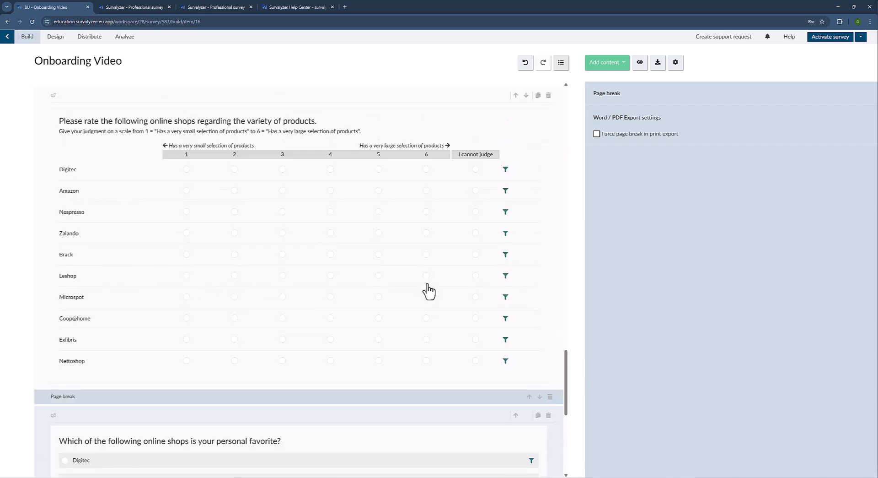
{"action": "scroll", "coordinate": [428, 283], "scroll_direction": "up", "scroll_amount": 5}
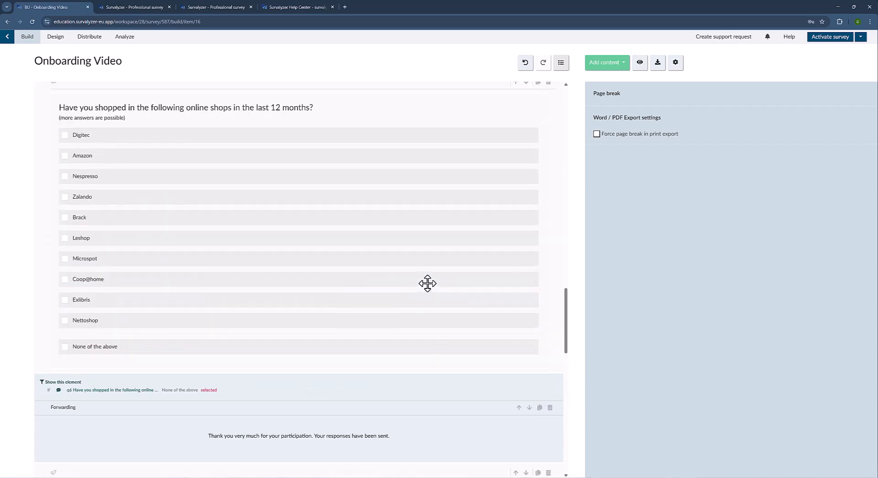
{"action": "left_click", "coordinate": [429, 291]}
{"action": "scroll", "coordinate": [429, 290], "scroll_direction": "up", "scroll_amount": 3}
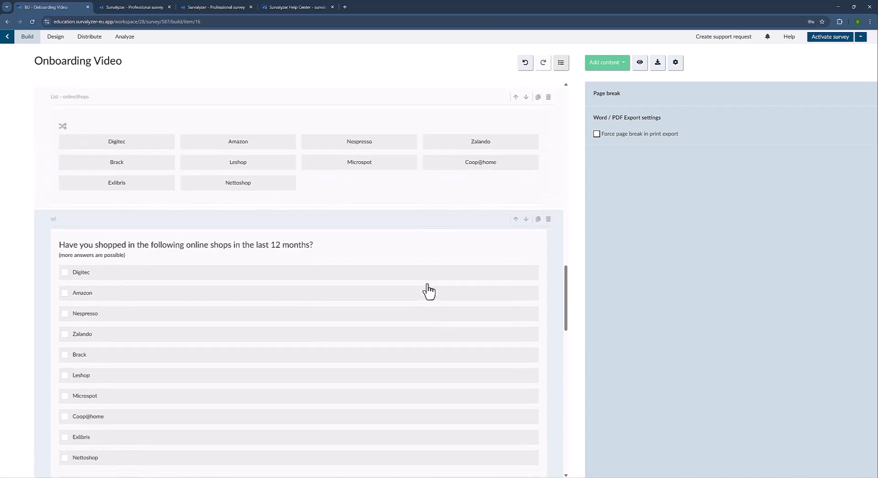
{"action": "scroll", "coordinate": [427, 284], "scroll_direction": "down", "scroll_amount": 3}
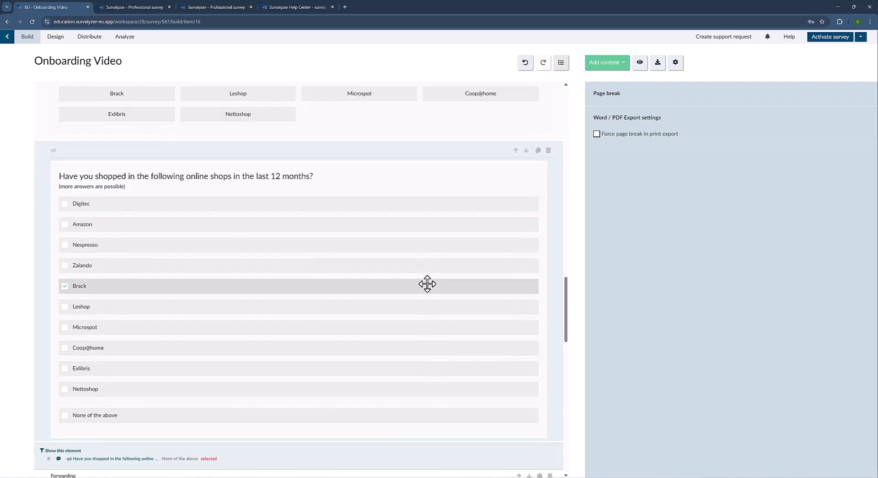
{"action": "scroll", "coordinate": [428, 283], "scroll_direction": "down", "scroll_amount": 15}
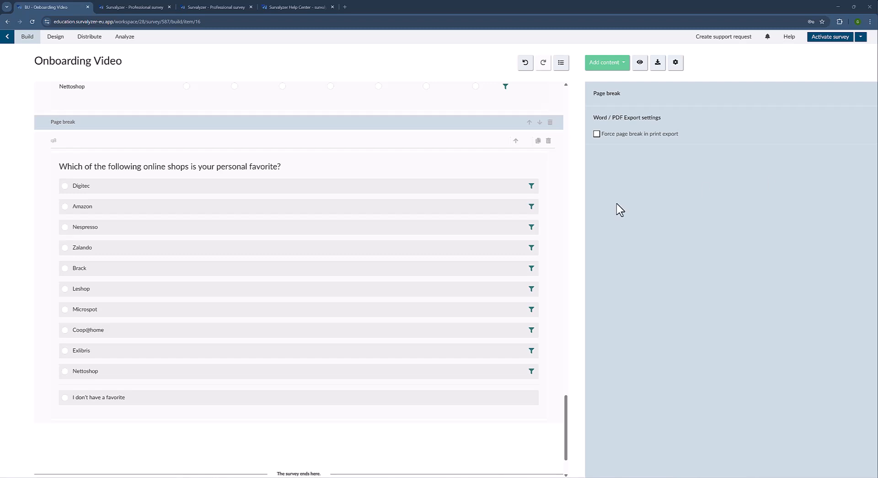
{"action": "mouse_move", "coordinate": [521, 270]}
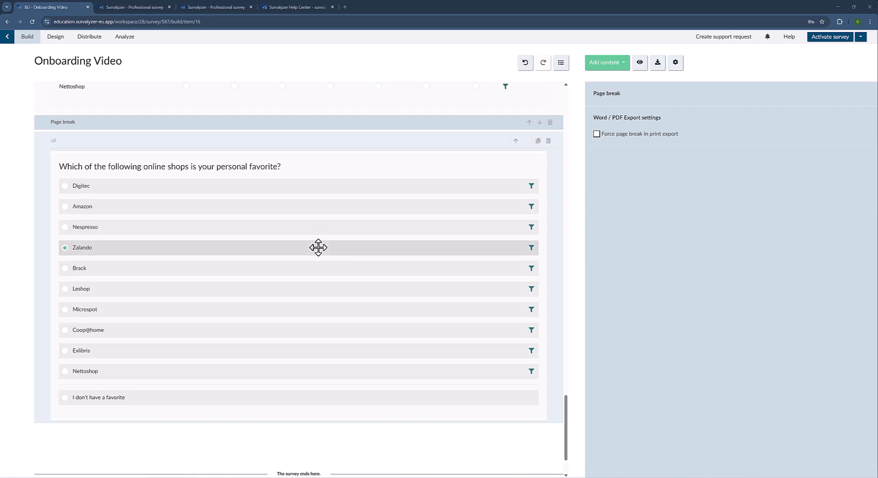
Step: Switch to the Word document and copy Question 9's text, "Why is (answer on question 8) your personal favorite?"
{"action": "left_click", "coordinate": [516, 477]}
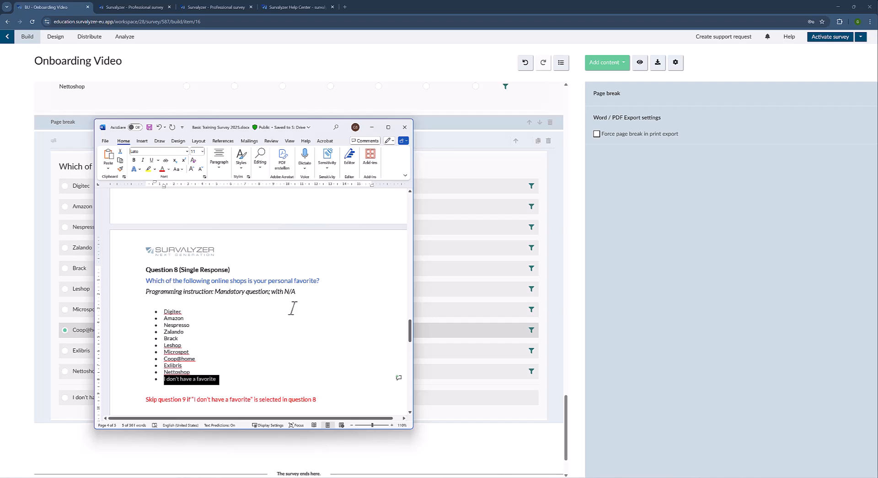
{"action": "scroll", "coordinate": [293, 308], "scroll_direction": "down", "scroll_amount": 5}
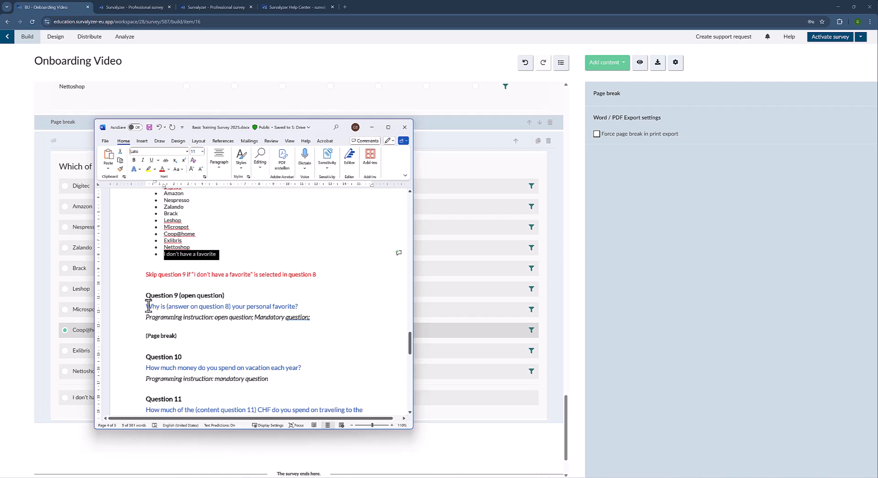
{"action": "left_click_drag", "start_coordinate": [148, 306], "coordinate": [299, 306]}
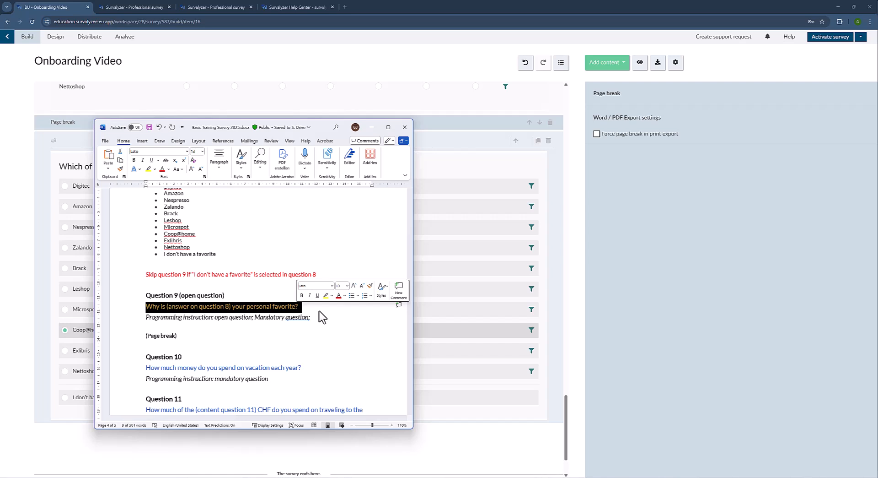
{"action": "key", "text": "ctrl+c"}
{"action": "key", "text": "alt+Tab"}
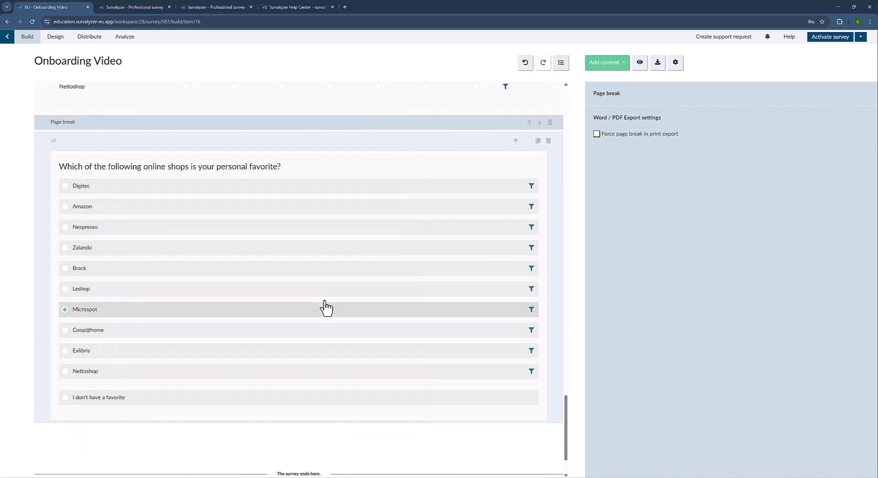
Step: Add a page break below q8, followed by an Open question
{"action": "left_click", "coordinate": [613, 64]}
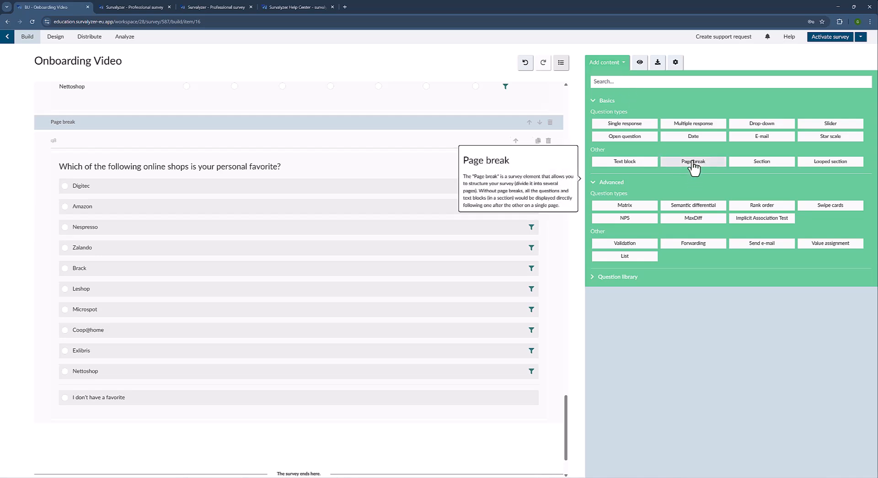
{"action": "left_click", "coordinate": [694, 161]}
{"action": "left_click", "coordinate": [607, 64]}
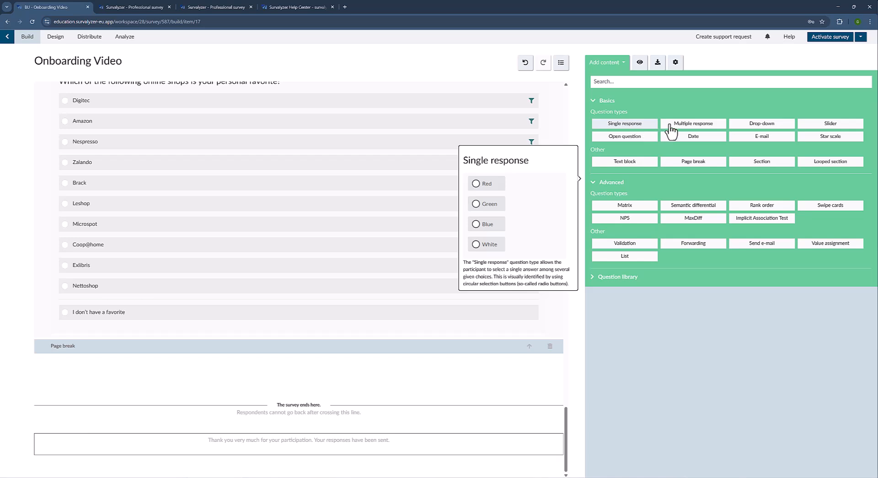
{"action": "left_click", "coordinate": [636, 137]}
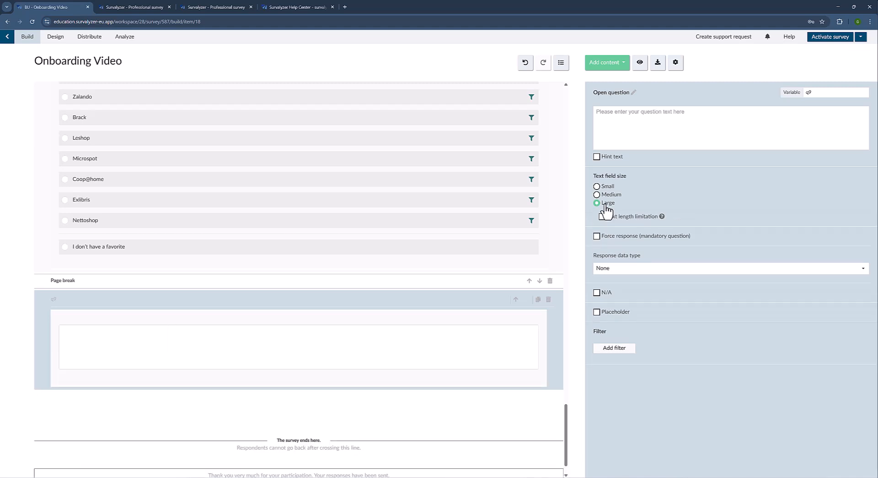
Step: Copy "Why is (answer on question 8) your personal favorite?" from the Word document into q9's question text and make q9 mandatory
{"action": "key", "text": "alt+Tab"}
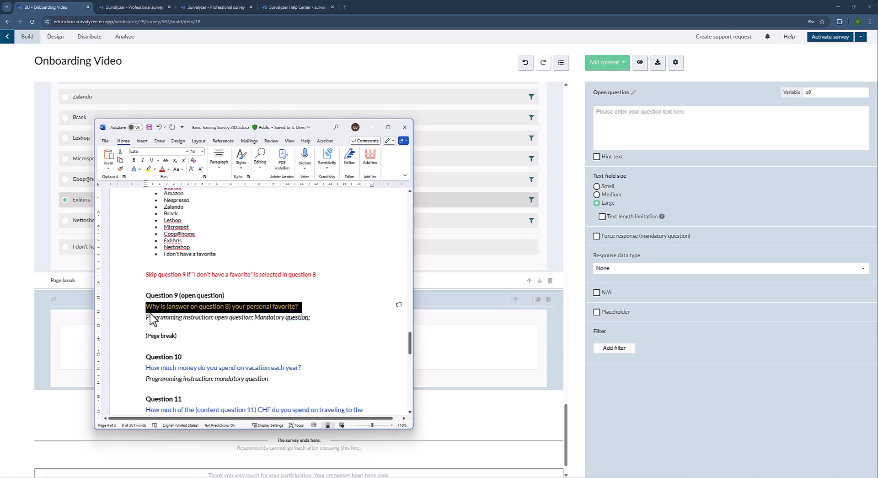
{"action": "left_click_drag", "start_coordinate": [147, 306], "coordinate": [297, 309]}
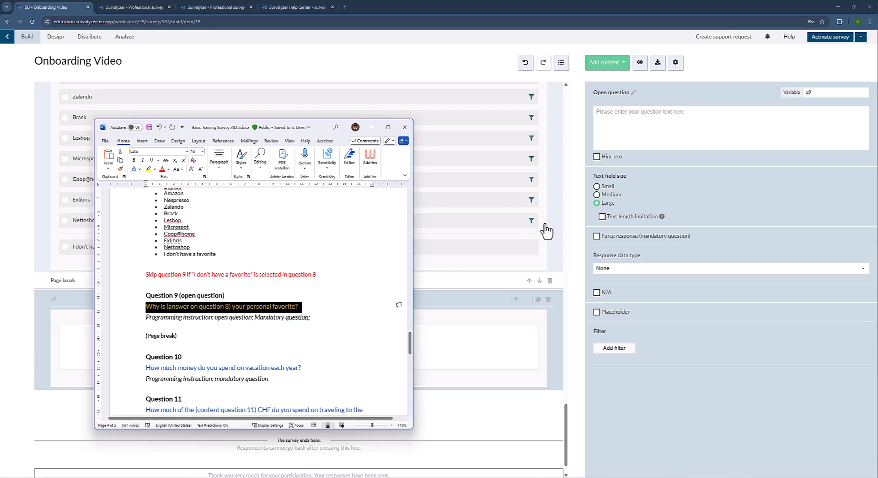
{"action": "left_click", "coordinate": [656, 127]}
{"action": "key", "text": "ctrl+v"}
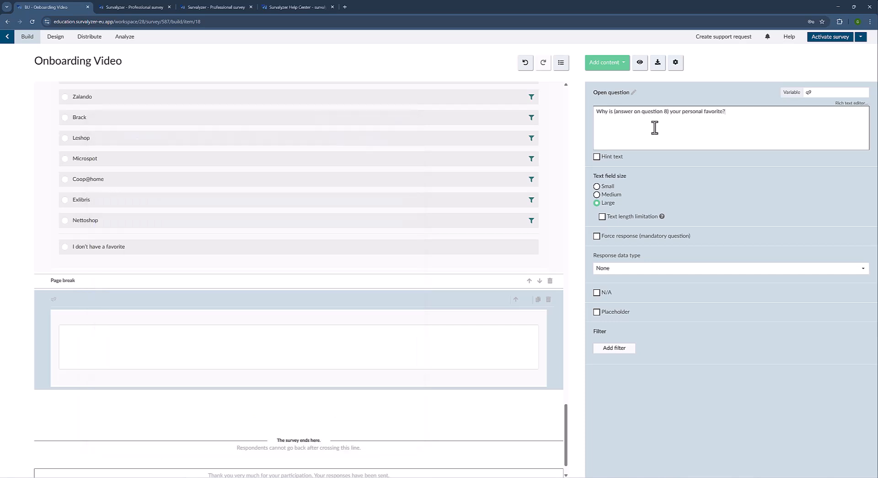
{"action": "left_click", "coordinate": [623, 238]}
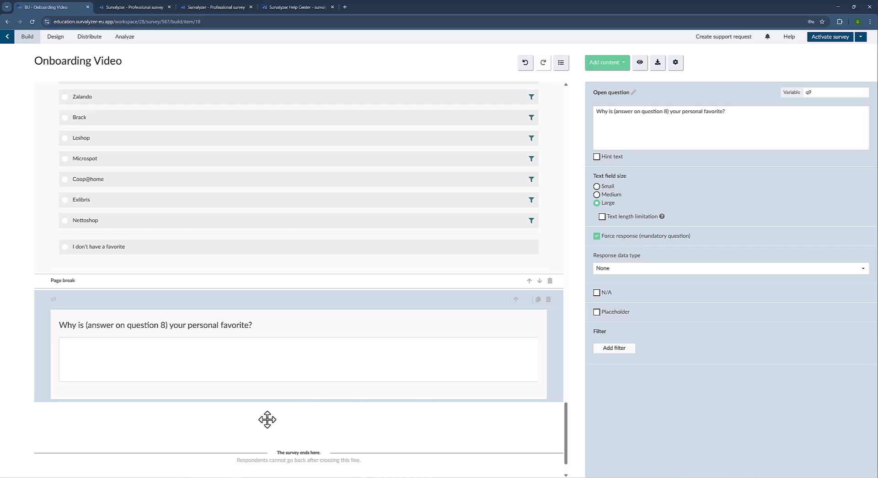
Step: Add a filter to q9 with a question condition based on q8, the personal favorite question
{"action": "left_click", "coordinate": [625, 351]}
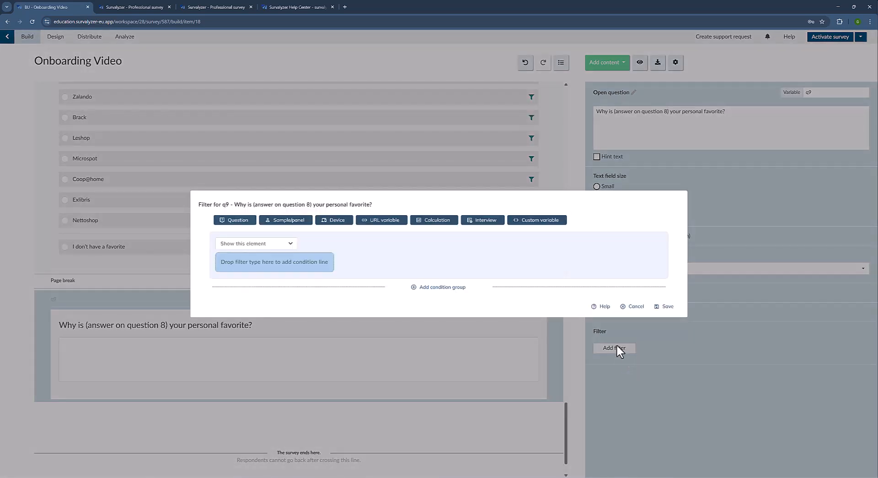
{"action": "left_click", "coordinate": [293, 261]}
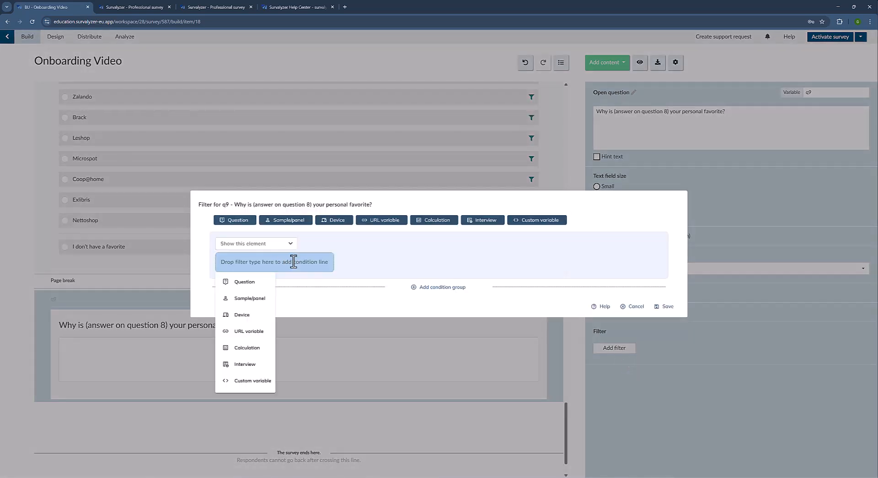
{"action": "left_click", "coordinate": [236, 280]}
{"action": "left_click", "coordinate": [343, 260]}
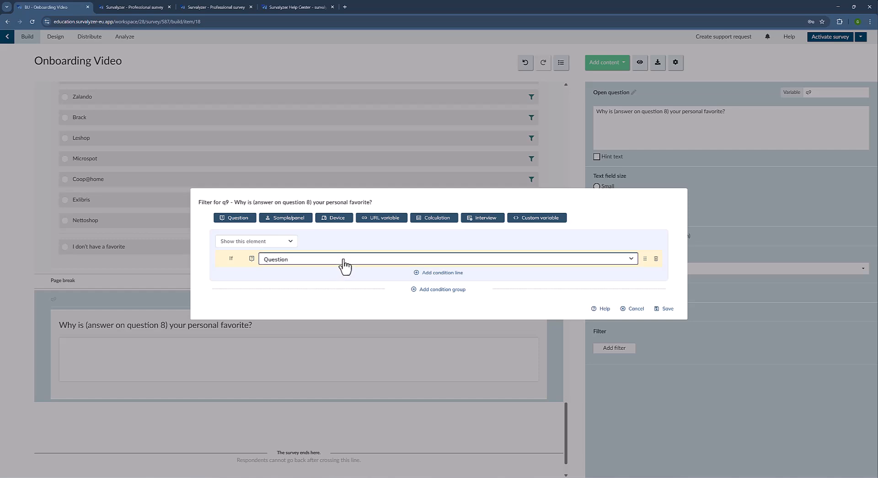
{"action": "scroll", "coordinate": [347, 366], "scroll_direction": "down", "scroll_amount": 2}
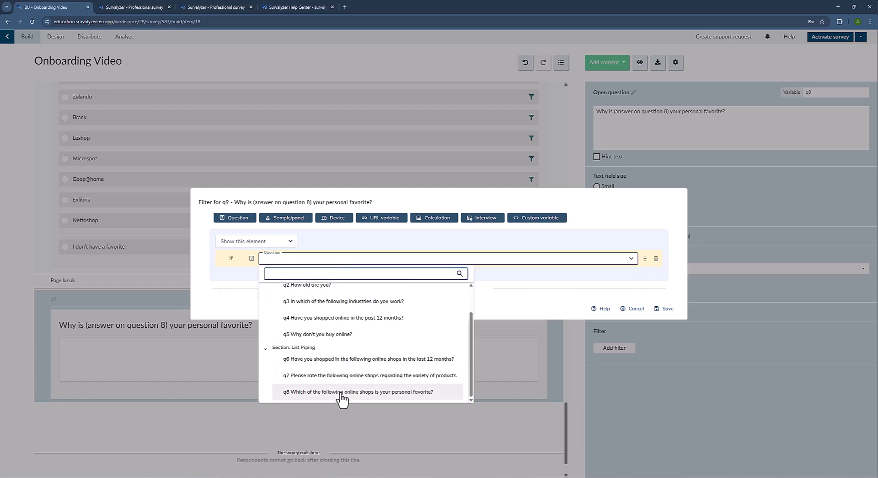
{"action": "left_click", "coordinate": [344, 392]}
Step: Set the q8 condition's operator to "is equal to" with the value N/A and save the filter
{"action": "left_click", "coordinate": [499, 260]}
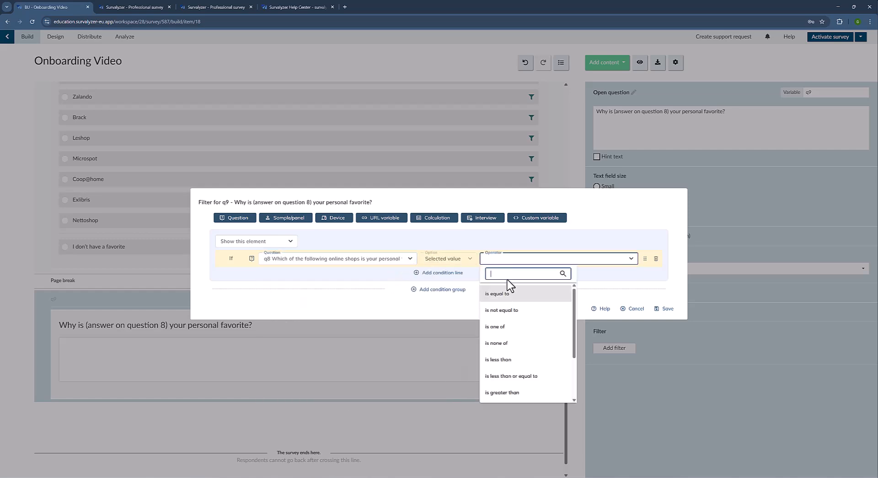
{"action": "left_click", "coordinate": [509, 295]}
{"action": "left_click", "coordinate": [560, 262]}
{"action": "scroll", "coordinate": [535, 352], "scroll_direction": "down", "scroll_amount": 3}
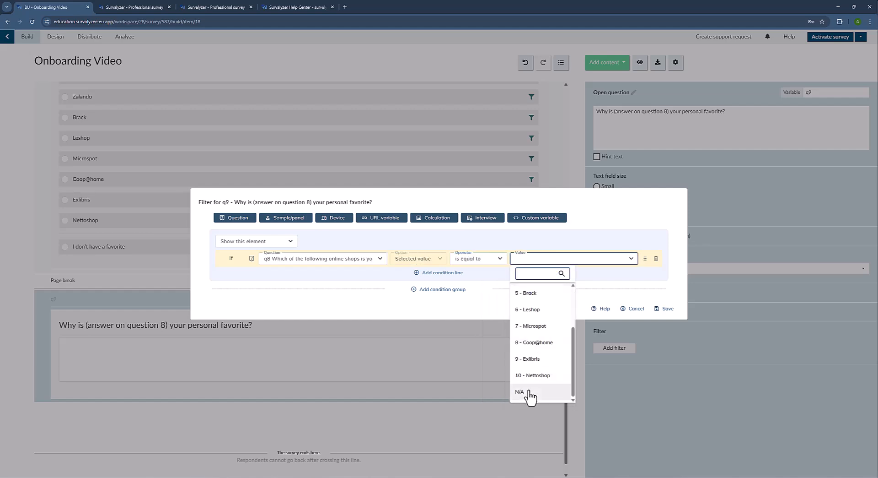
{"action": "left_click", "coordinate": [526, 392]}
{"action": "left_click", "coordinate": [667, 310]}
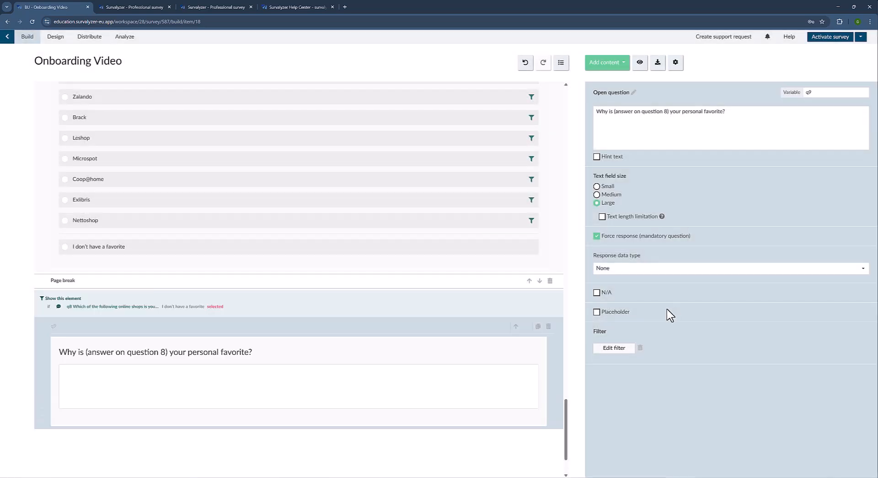
Step: Change q9's filter action to "Hide this element" and save the filter
{"action": "left_click", "coordinate": [615, 348]}
{"action": "left_click", "coordinate": [277, 241]}
{"action": "left_click", "coordinate": [257, 276]}
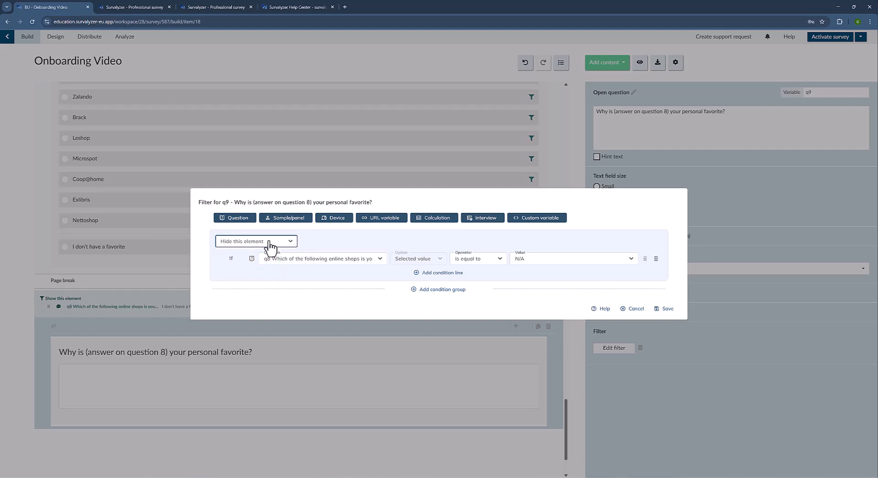
{"action": "left_click", "coordinate": [660, 309]}
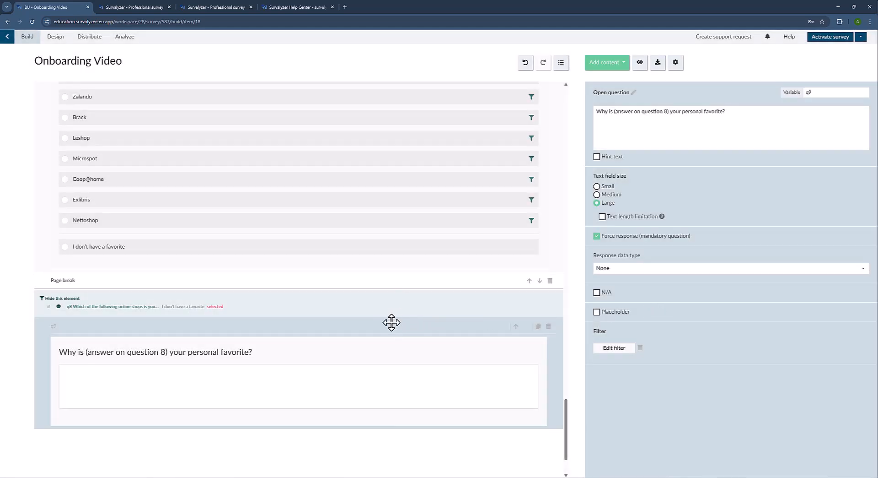
Step: Open q9's question text in the rich text editor and delete "(answer on question 8)"
{"action": "left_click", "coordinate": [732, 115]}
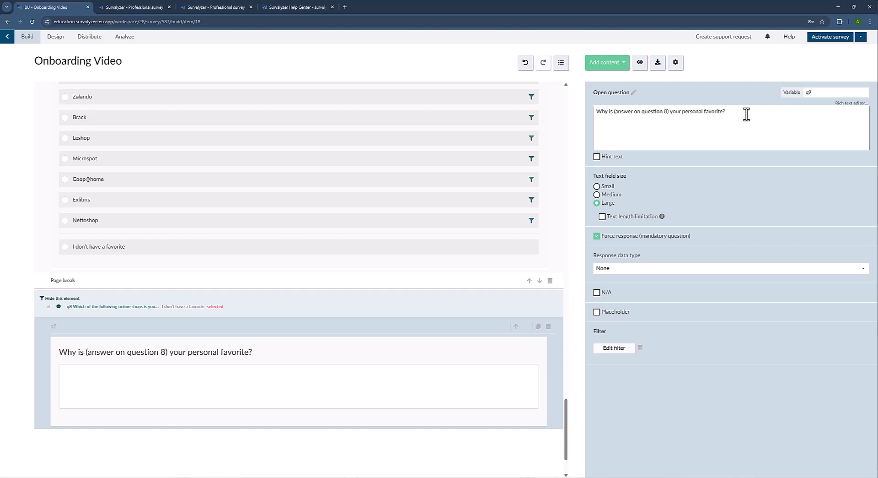
{"action": "left_click", "coordinate": [841, 104]}
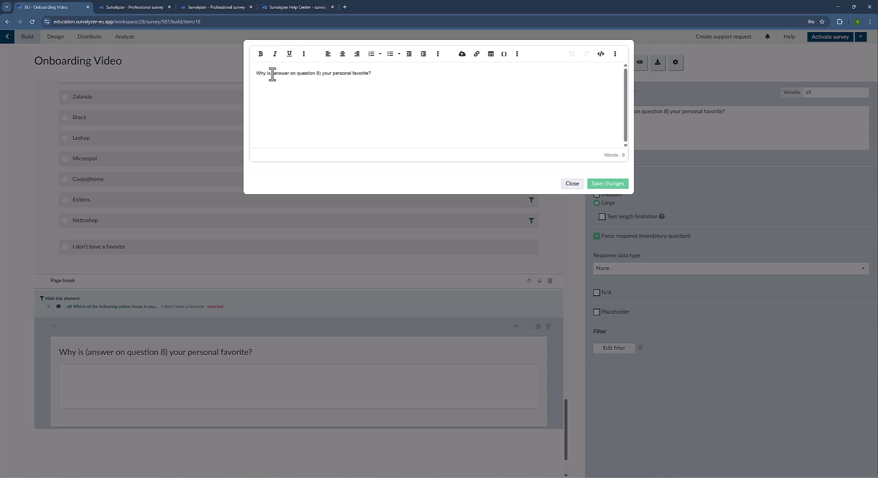
{"action": "left_click_drag", "start_coordinate": [272, 73], "coordinate": [321, 74]}
{"action": "key", "text": "BackSpace"}
{"action": "key", "text": "Delete"}
{"action": "key", "text": "BackSpace"}
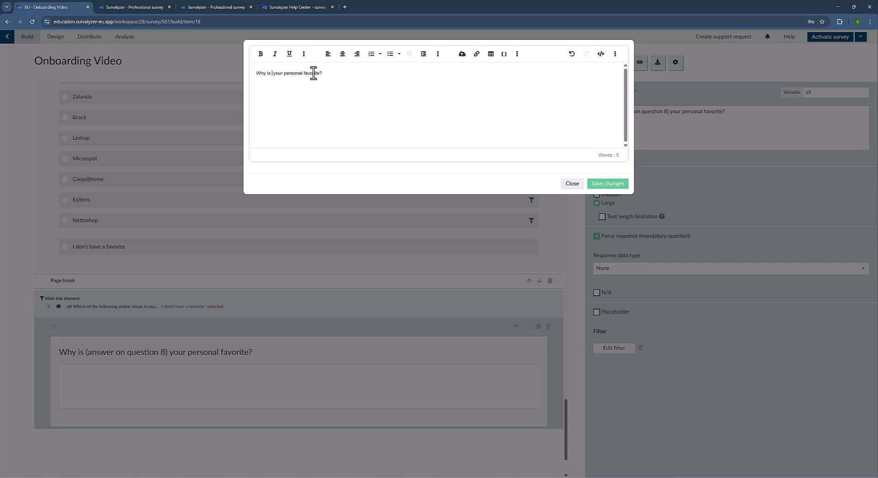
Step: Insert the List Piping section's {{q8}} placeholder after "Why is" in q9's text and save the changes
{"action": "left_click", "coordinate": [504, 56]}
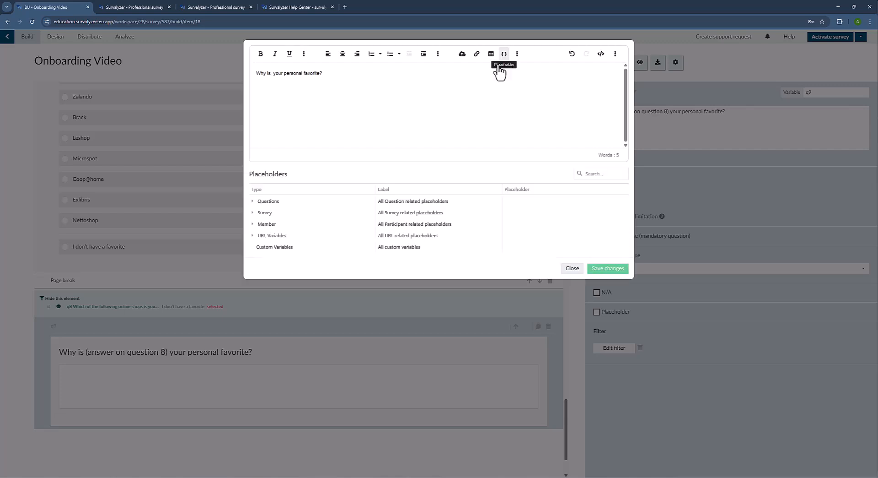
{"action": "left_click", "coordinate": [252, 201]}
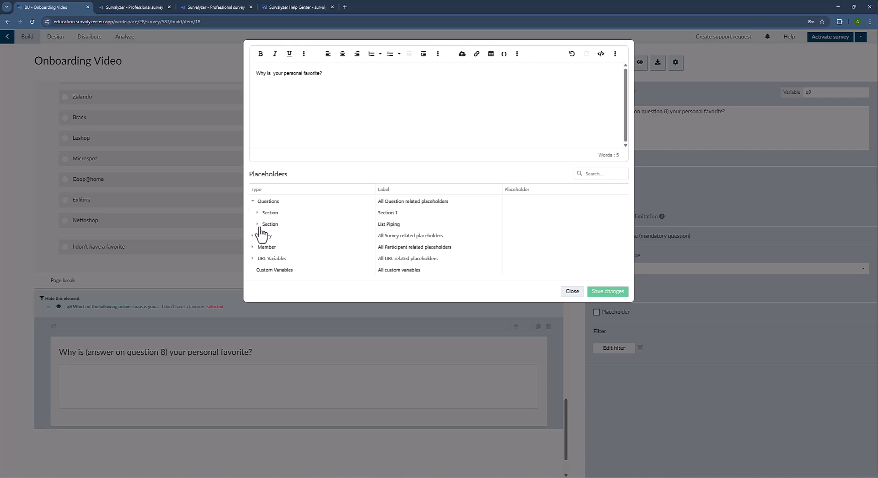
{"action": "left_click", "coordinate": [258, 224]}
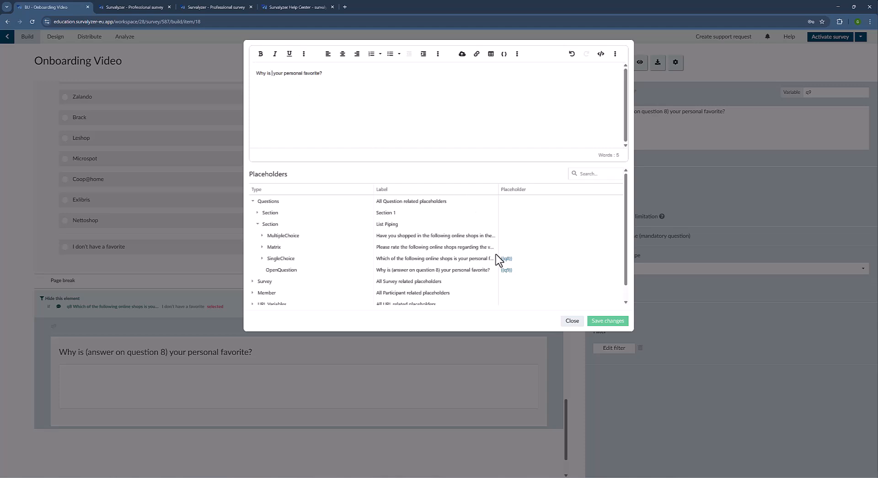
{"action": "left_click", "coordinate": [507, 259]}
{"action": "left_click", "coordinate": [609, 323]}
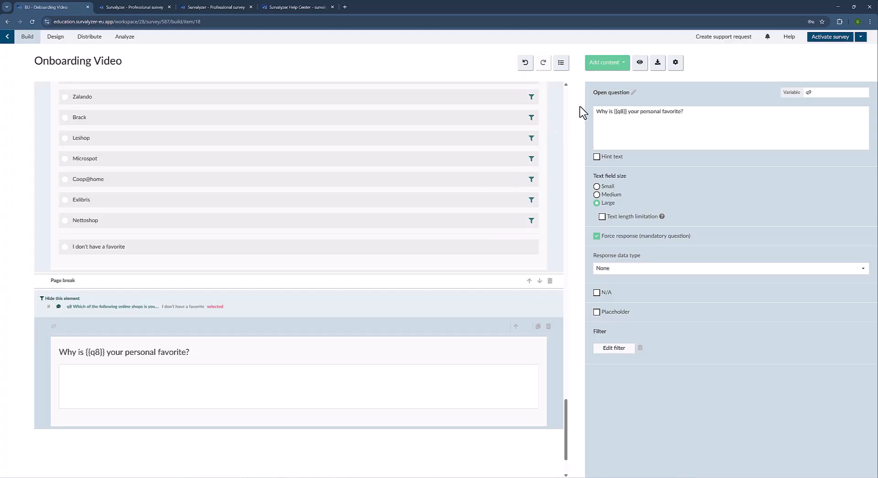
Step: Open the survey's test preview and jump to the List Piping section
{"action": "left_click", "coordinate": [639, 63]}
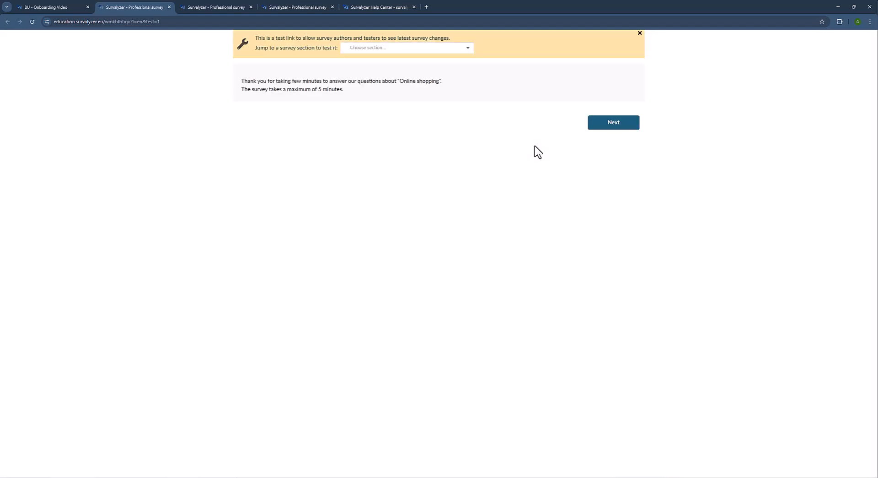
{"action": "left_click", "coordinate": [444, 49]}
{"action": "left_click", "coordinate": [361, 92]}
{"action": "left_click", "coordinate": [497, 51]}
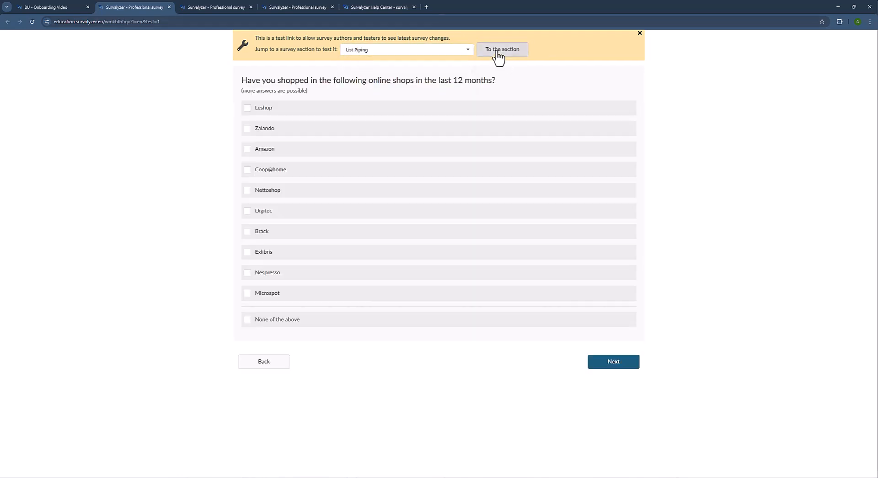
Step: Answer the test's 12-month shopping question with Leshop, Amazon, Coop@home and Nettoshop, and continue
{"action": "left_click", "coordinate": [332, 110]}
{"action": "left_click", "coordinate": [324, 149]}
{"action": "left_click", "coordinate": [324, 169]}
{"action": "left_click", "coordinate": [314, 195]}
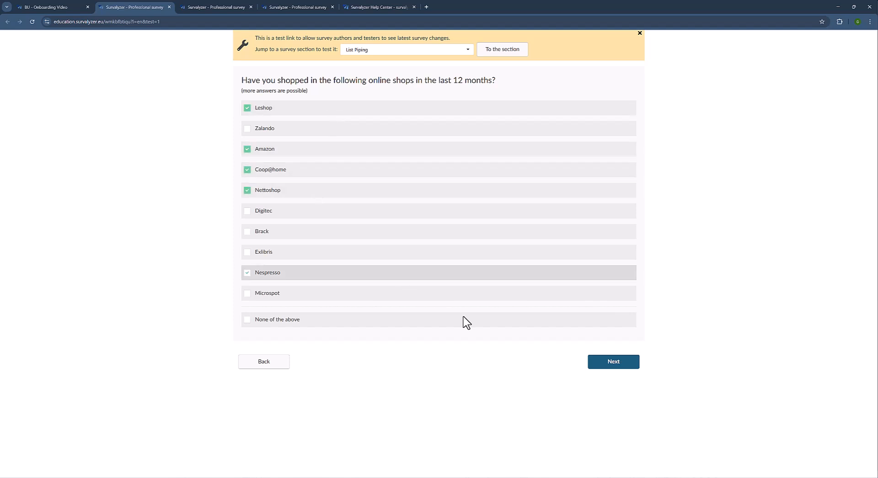
{"action": "left_click", "coordinate": [608, 364]}
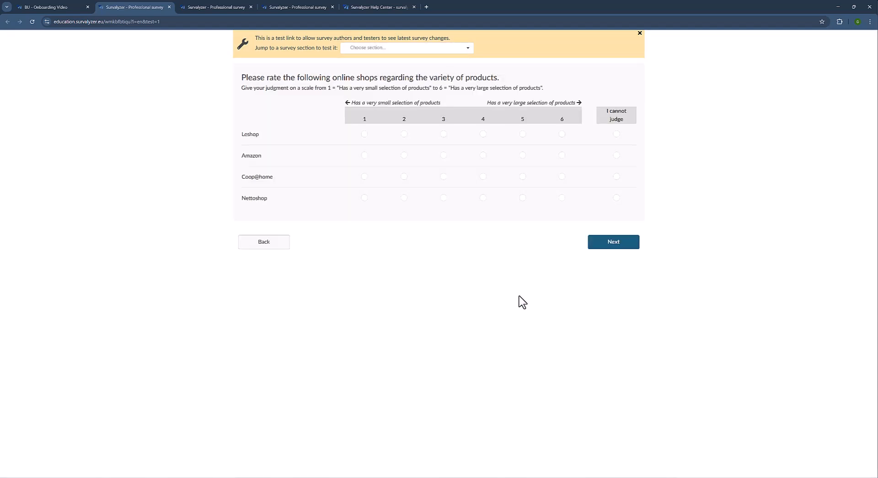
Step: Rate the variety of products as Leshop 6, Amazon 5, Coop@home 2 and Nettoshop 5, and continue
{"action": "left_click", "coordinate": [562, 133]}
{"action": "left_click", "coordinate": [522, 155]}
{"action": "left_click", "coordinate": [404, 176]}
{"action": "left_click", "coordinate": [443, 197]}
{"action": "left_click", "coordinate": [522, 197]}
{"action": "left_click", "coordinate": [620, 253]}
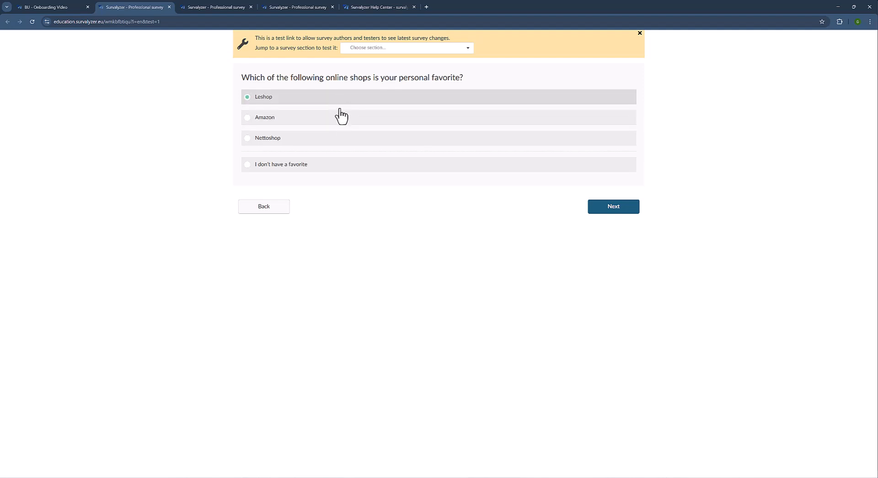
Step: Choose Amazon as the personal favorite and check the shop name piped into the follow-up question
{"action": "left_click", "coordinate": [341, 120]}
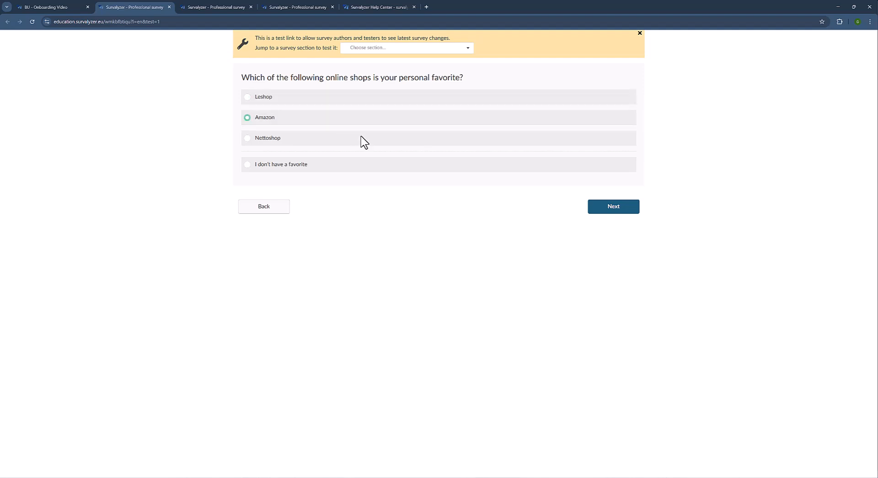
{"action": "left_click", "coordinate": [621, 209]}
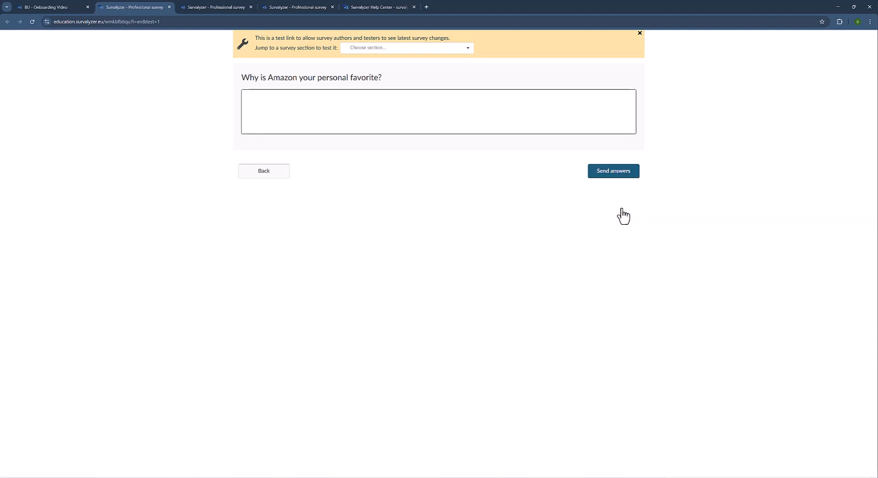
{"action": "left_click_drag", "start_coordinate": [268, 78], "coordinate": [295, 80]}
{"action": "left_click", "coordinate": [309, 77]}
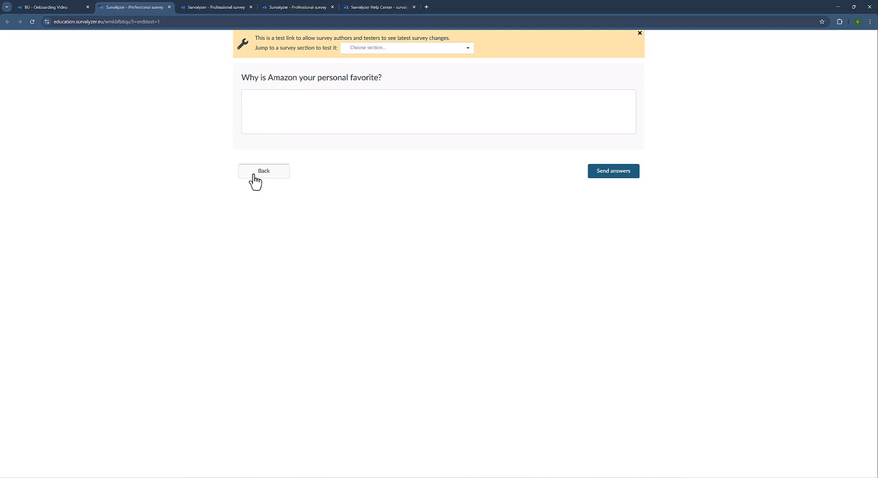
Step: Go back to the favorite question, choose Leshop instead and check the follow-up question's wording
{"action": "left_click", "coordinate": [254, 173]}
{"action": "left_click", "coordinate": [292, 98]}
{"action": "left_click", "coordinate": [612, 208]}
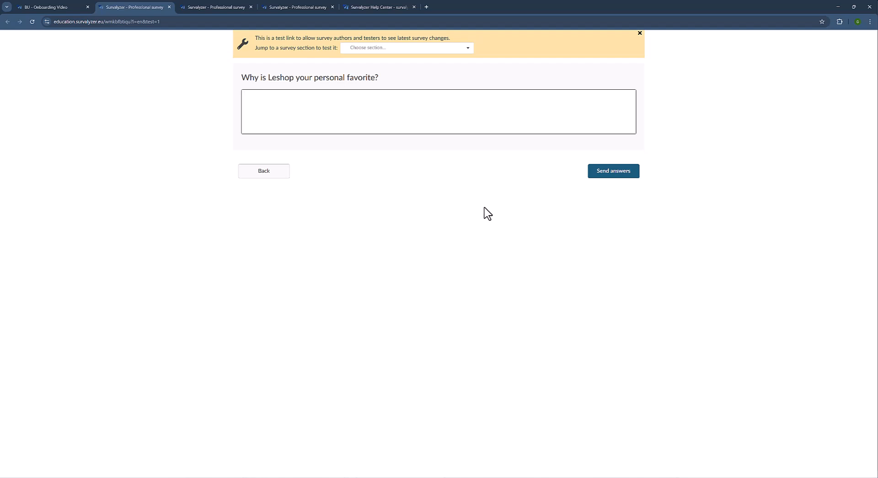
Step: Return to the survey builder, consult the Word document after Question 9, and add a page break below q9
{"action": "left_click", "coordinate": [62, 7]}
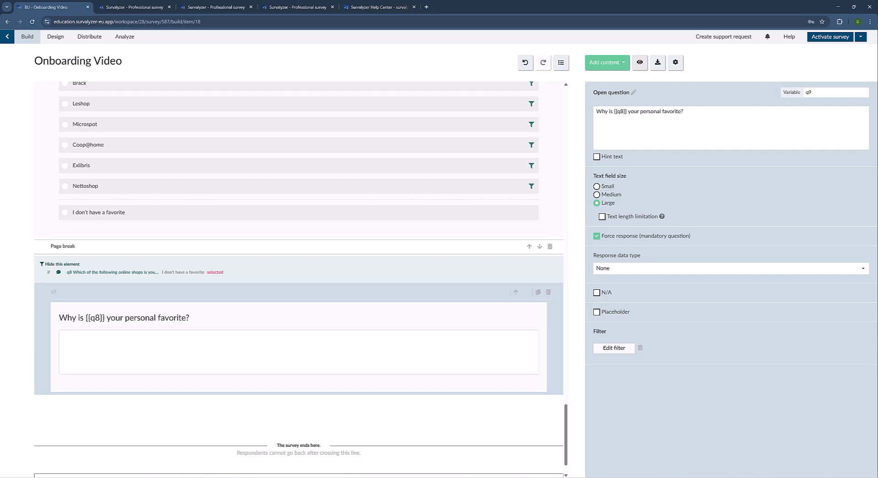
{"action": "key", "text": "alt+Tab"}
{"action": "scroll", "coordinate": [245, 298], "scroll_direction": "down", "scroll_amount": 2}
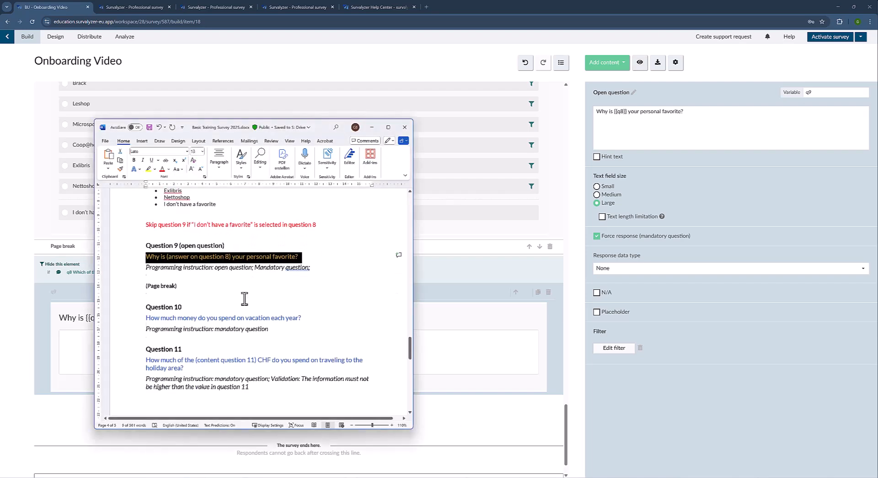
{"action": "scroll", "coordinate": [214, 282], "scroll_direction": "down", "scroll_amount": 1}
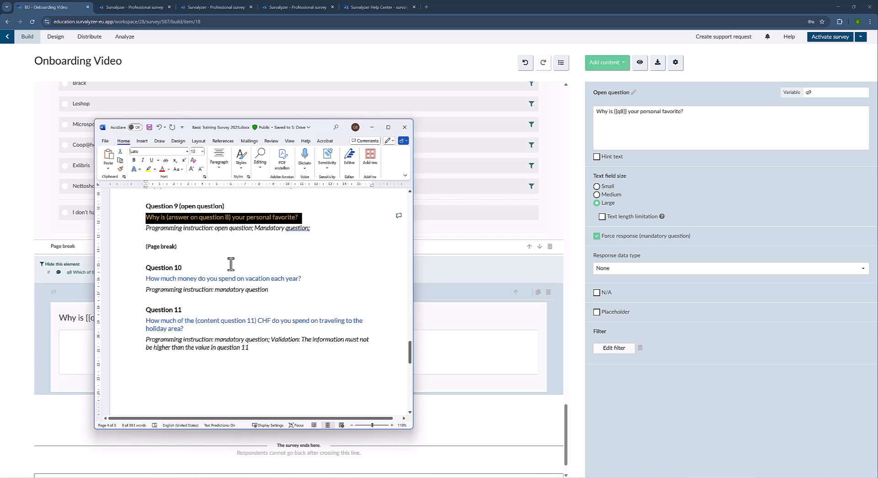
{"action": "key", "text": "alt+Tab"}
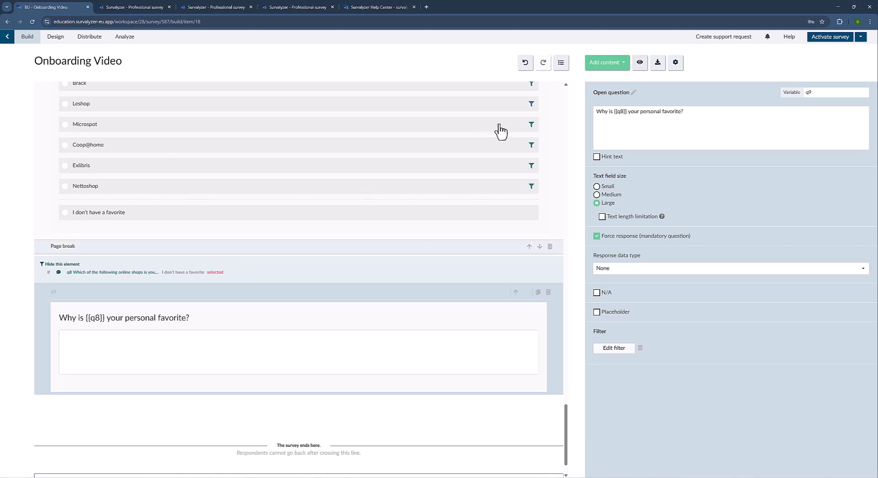
{"action": "left_click", "coordinate": [605, 66]}
{"action": "left_click", "coordinate": [692, 163]}
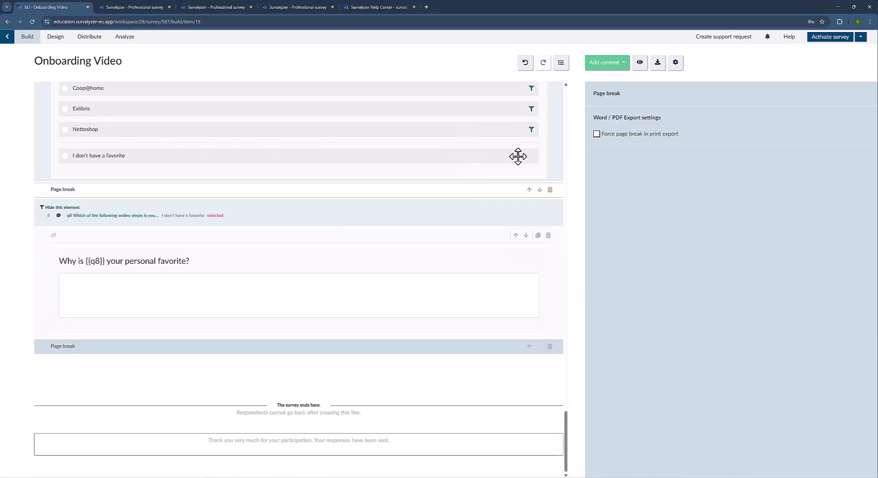
Step: Check Question 10 in the Word document, add an Open question below the new page break, and return to the document
{"action": "key", "text": "alt+Tab"}
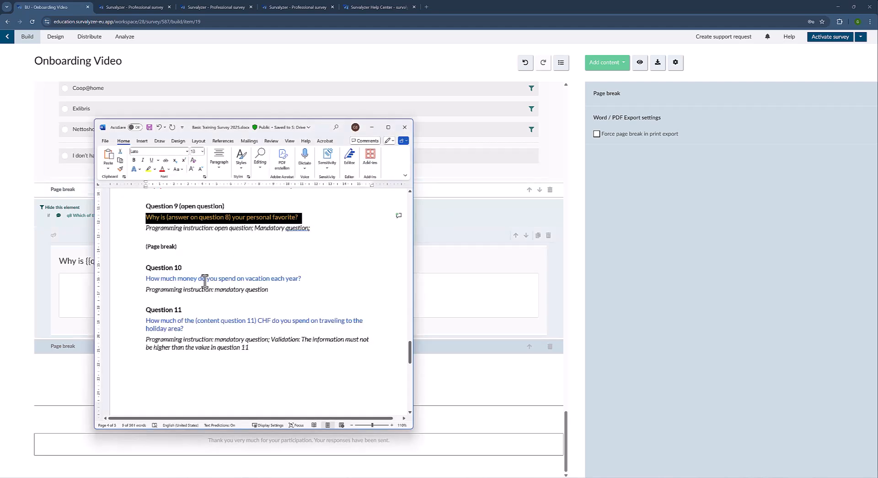
{"action": "scroll", "coordinate": [174, 277], "scroll_direction": "down", "scroll_amount": 1}
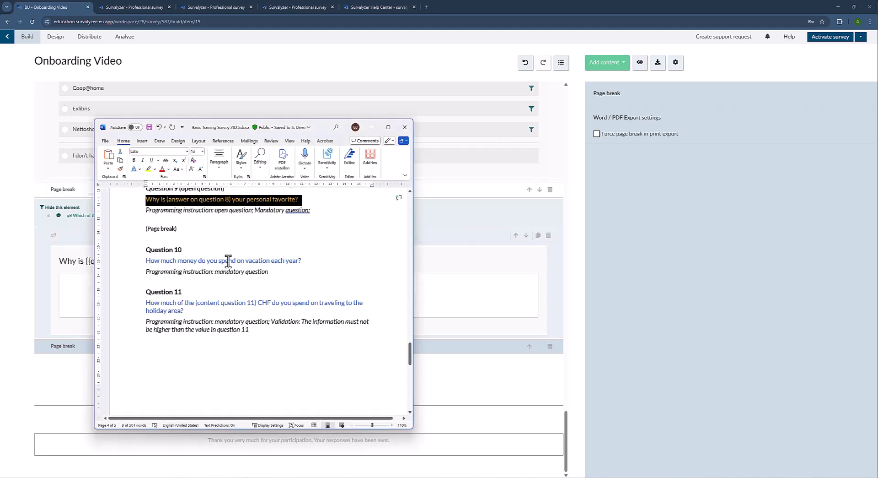
{"action": "key", "text": "alt+Tab"}
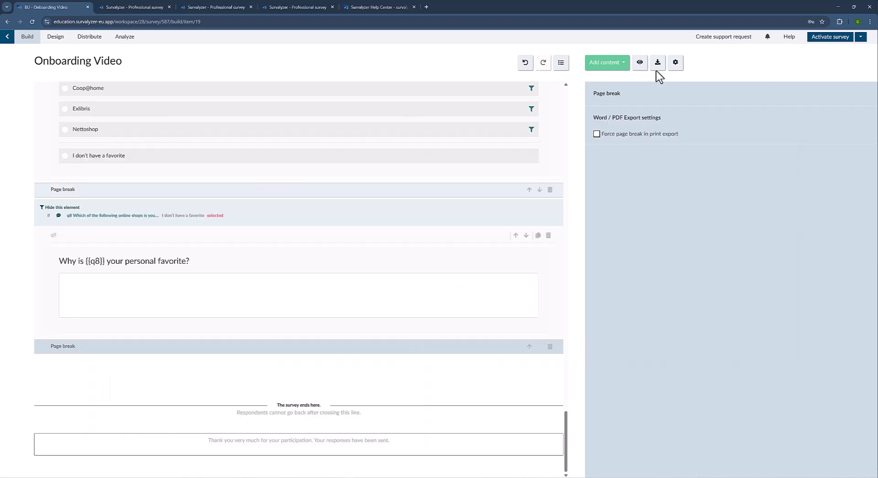
{"action": "left_click", "coordinate": [613, 63]}
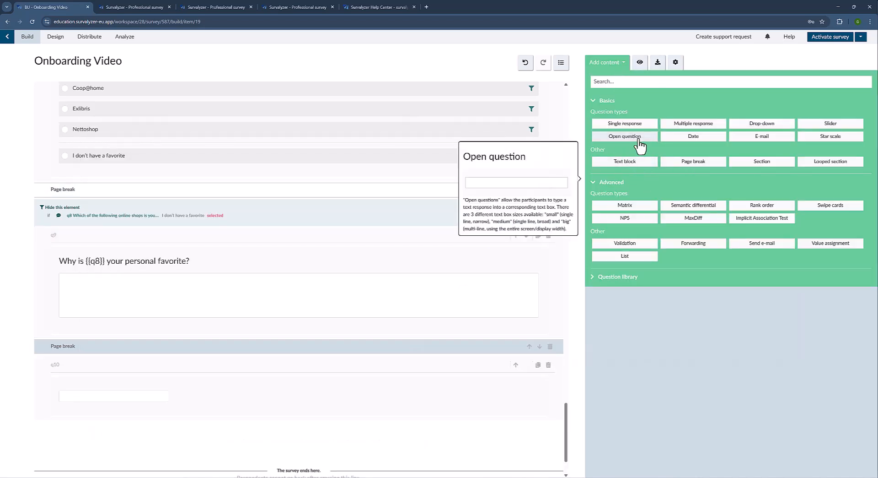
{"action": "left_click", "coordinate": [625, 136]}
{"action": "key", "text": "alt+Tab"}
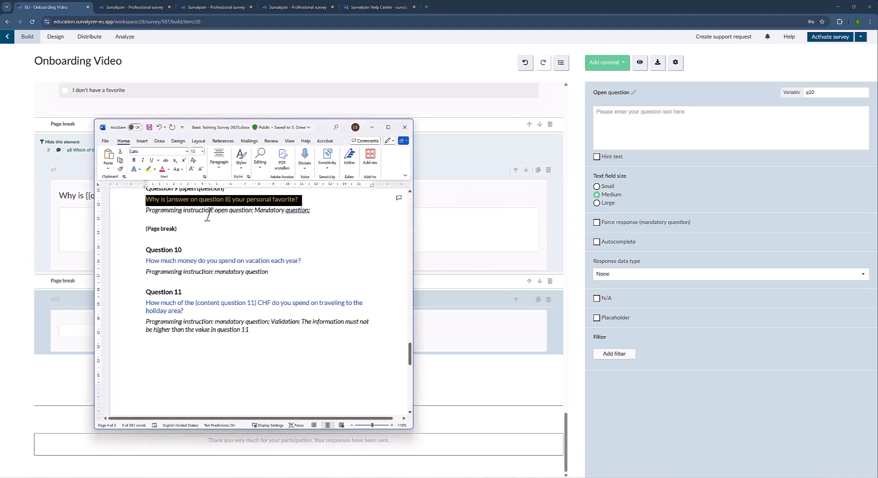
Step: Copy the Question 10 text from the Word document into q10's question text
{"action": "left_click_drag", "start_coordinate": [148, 261], "coordinate": [304, 261]}
{"action": "key", "text": "ctrl+c"}
{"action": "left_click", "coordinate": [699, 120]}
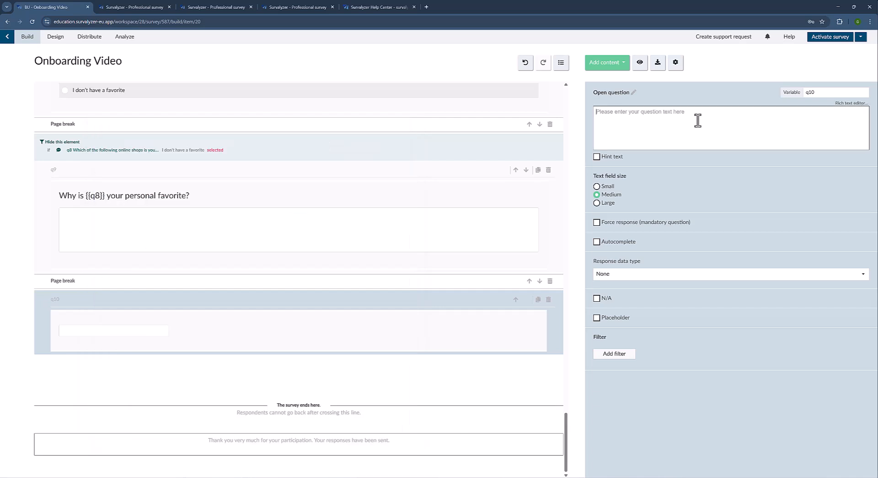
{"action": "key", "text": "ctrl+v"}
Step: Leave q10 without forced response and set its response data type to Integer number
{"action": "left_click", "coordinate": [614, 224]}
{"action": "left_click", "coordinate": [615, 224]}
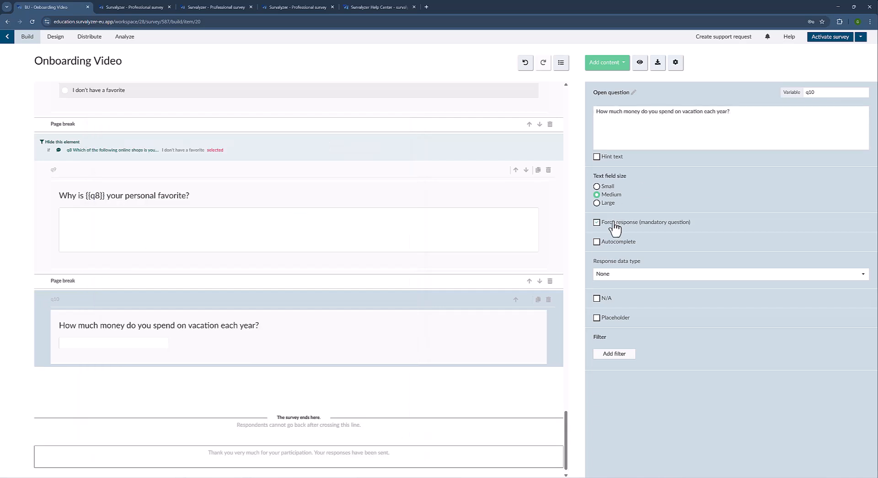
{"action": "left_click", "coordinate": [645, 277]}
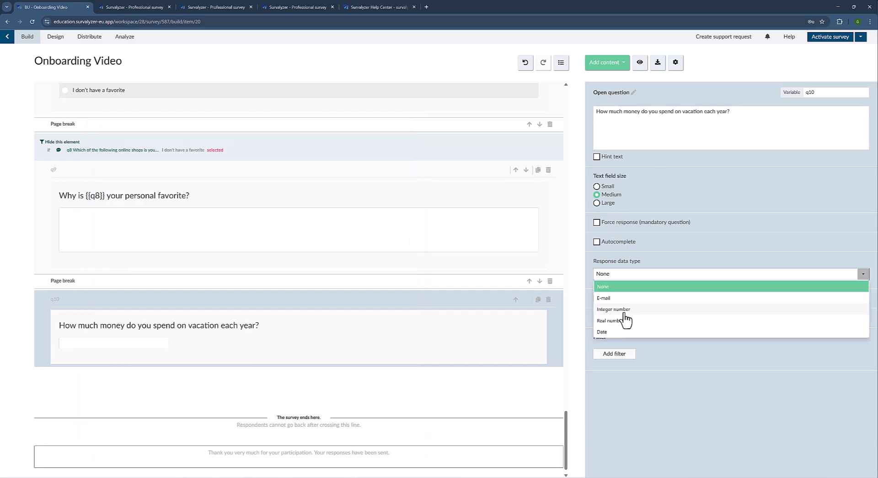
{"action": "left_click", "coordinate": [625, 313]}
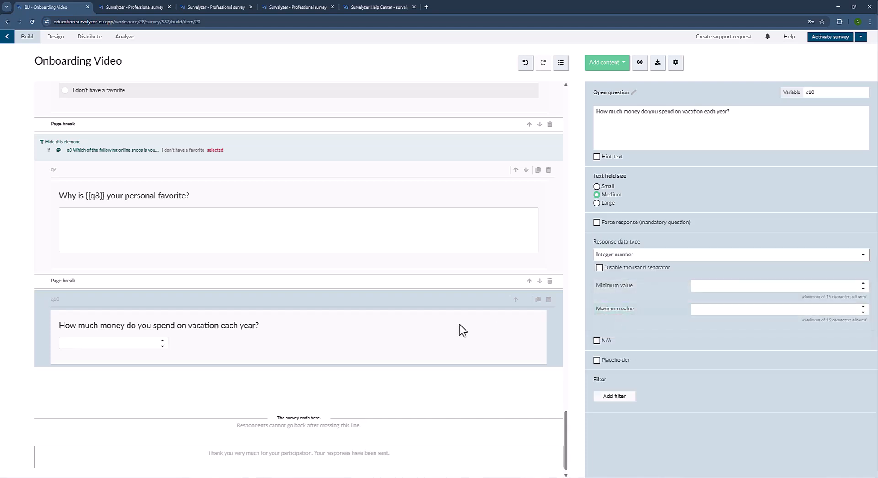
Step: Add another Open question below q10 and fill its question text with the Question 11 wording from the Word document
{"action": "scroll", "coordinate": [458, 319], "scroll_direction": "down", "scroll_amount": 1}
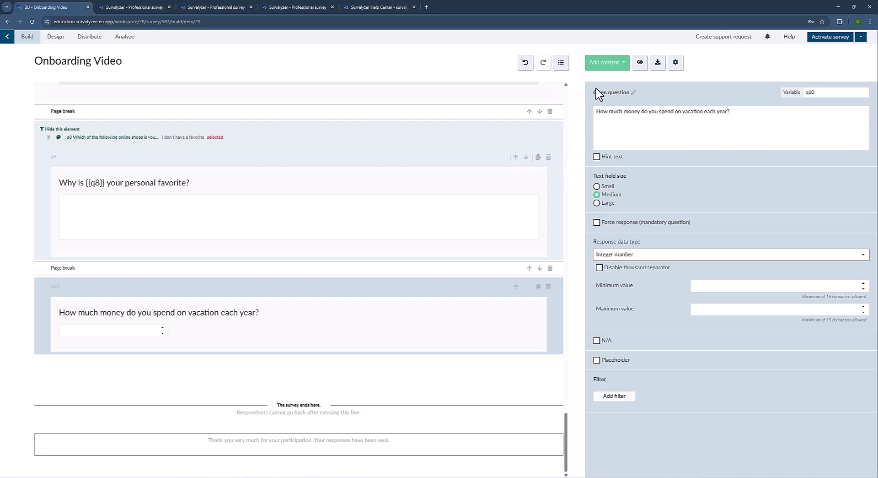
{"action": "left_click", "coordinate": [612, 62]}
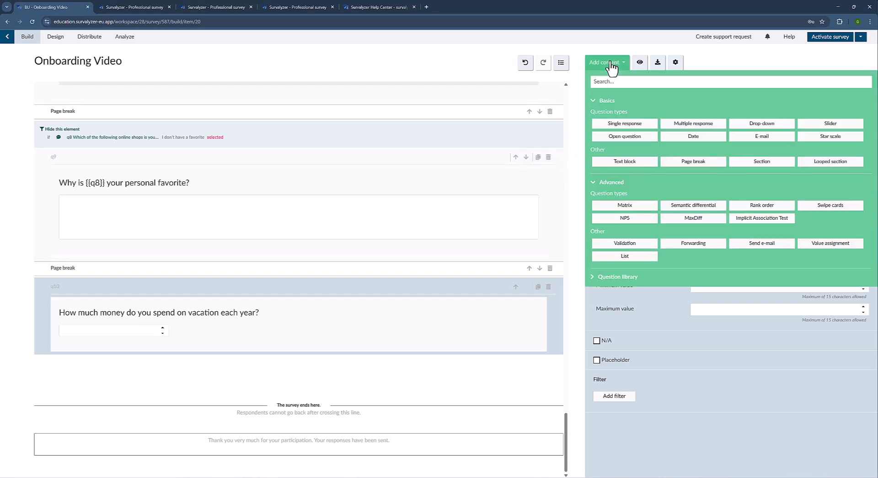
{"action": "left_click", "coordinate": [625, 136]}
{"action": "key", "text": "alt+Tab"}
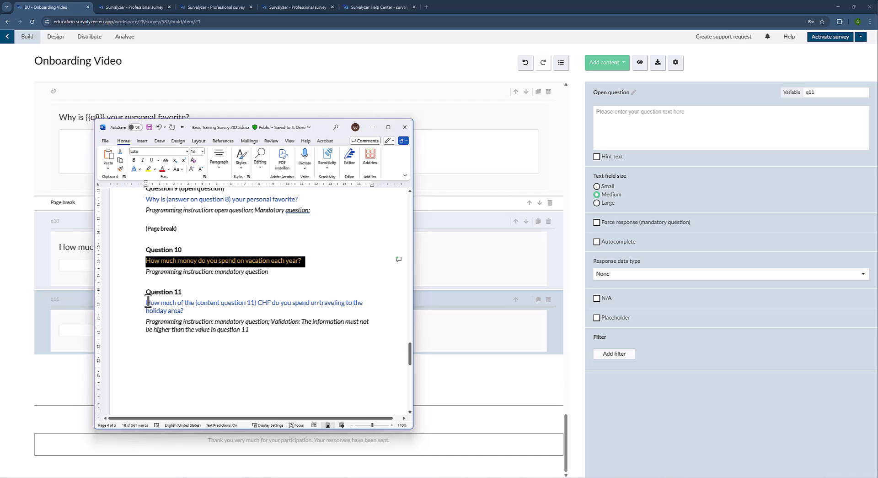
{"action": "left_click_drag", "start_coordinate": [148, 301], "coordinate": [188, 311]}
{"action": "key", "text": "ctrl+c"}
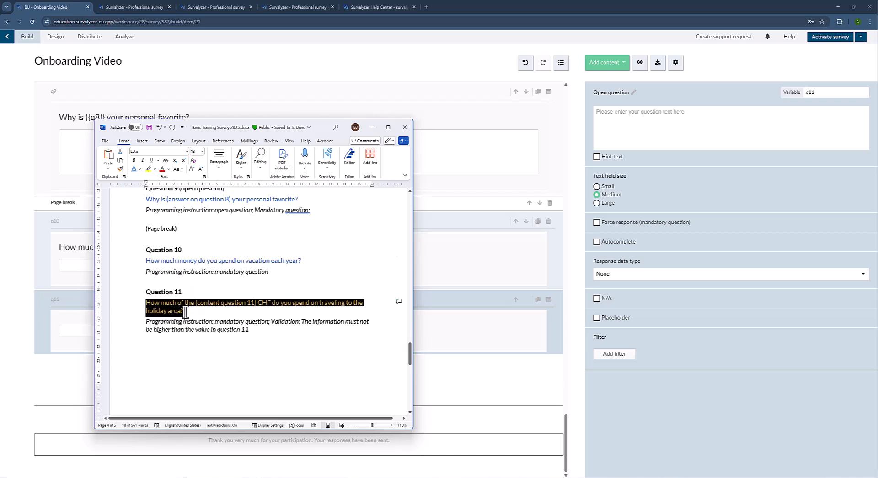
{"action": "left_click", "coordinate": [485, 321]}
{"action": "left_click", "coordinate": [681, 119]}
{"action": "key", "text": "ctrl+v"}
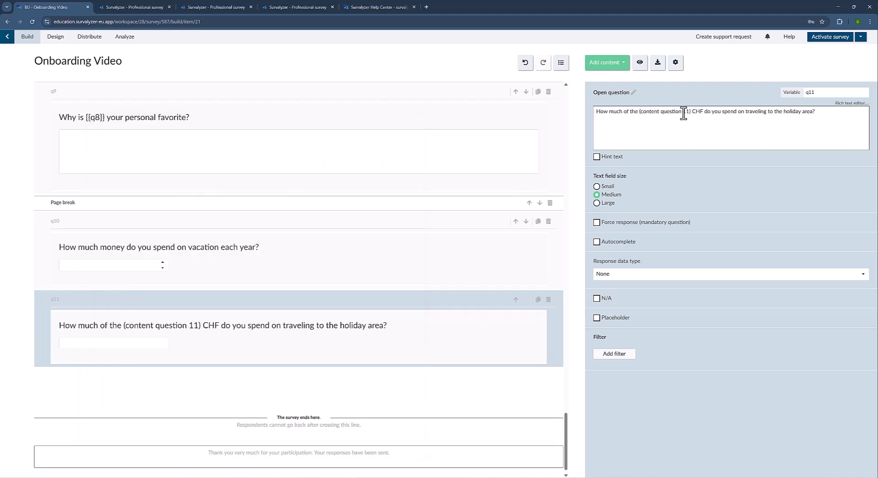
Step: Open q11's question text in the rich text editor and delete "(content question 11)" from it
{"action": "left_click", "coordinate": [851, 104]}
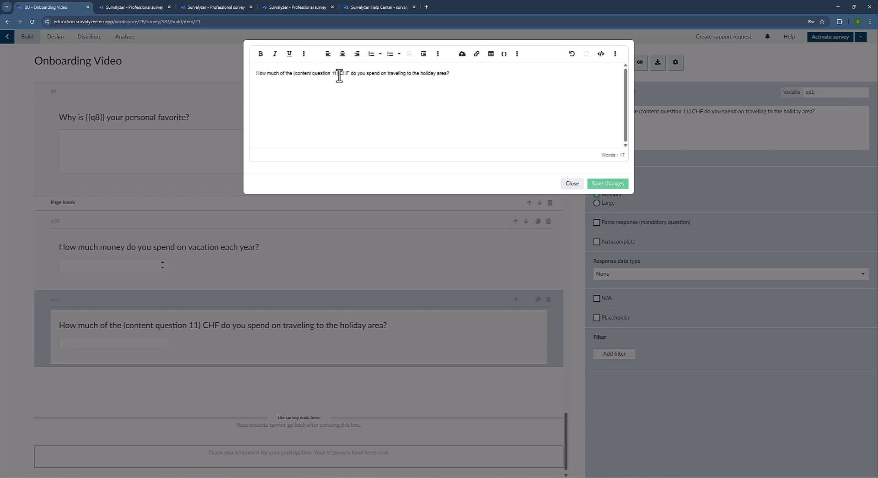
{"action": "left_click_drag", "start_coordinate": [339, 74], "coordinate": [296, 74]}
{"action": "key", "text": "BackSpace"}
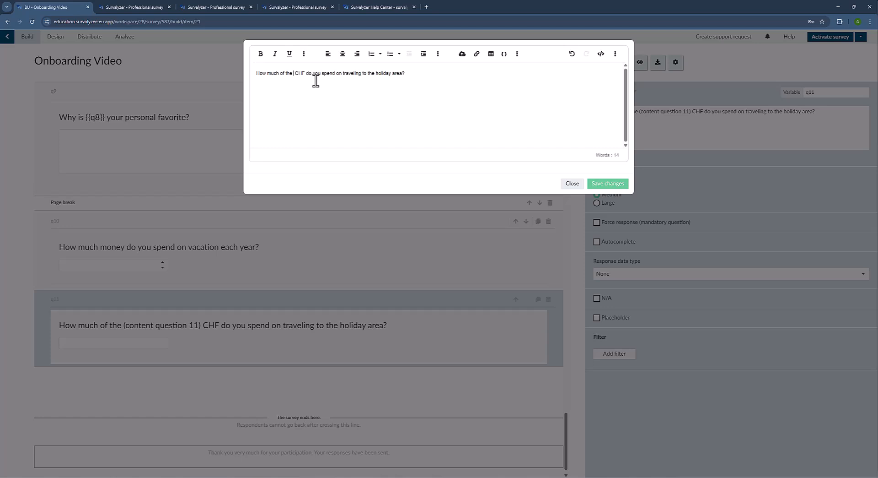
Step: Insert the {{q10}} placeholder before "CHF" in q11's text, save the changes, and set its response data type to Integer number
{"action": "left_click", "coordinate": [504, 55]}
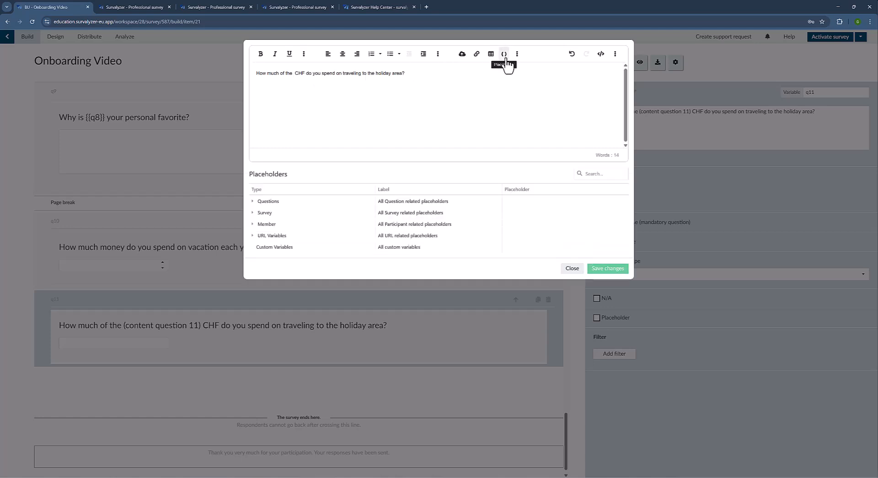
{"action": "left_click", "coordinate": [253, 201]}
{"action": "left_click", "coordinate": [257, 223]}
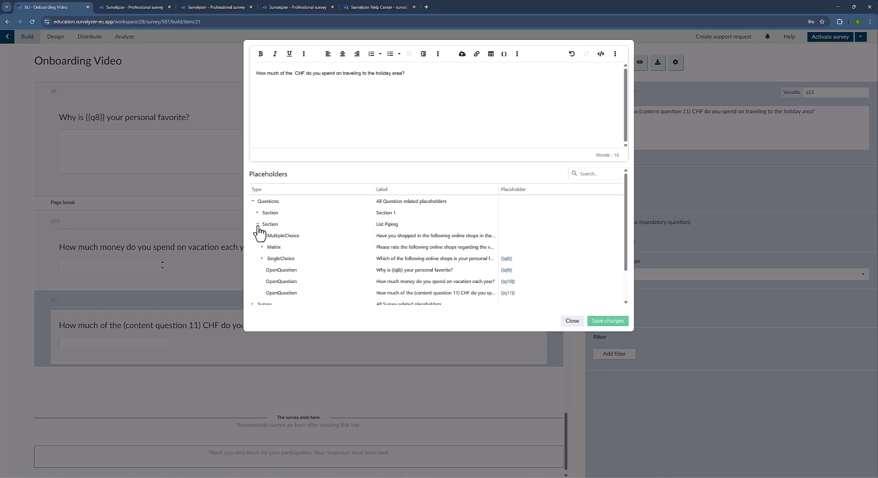
{"action": "scroll", "coordinate": [405, 266], "scroll_direction": "down", "scroll_amount": 2}
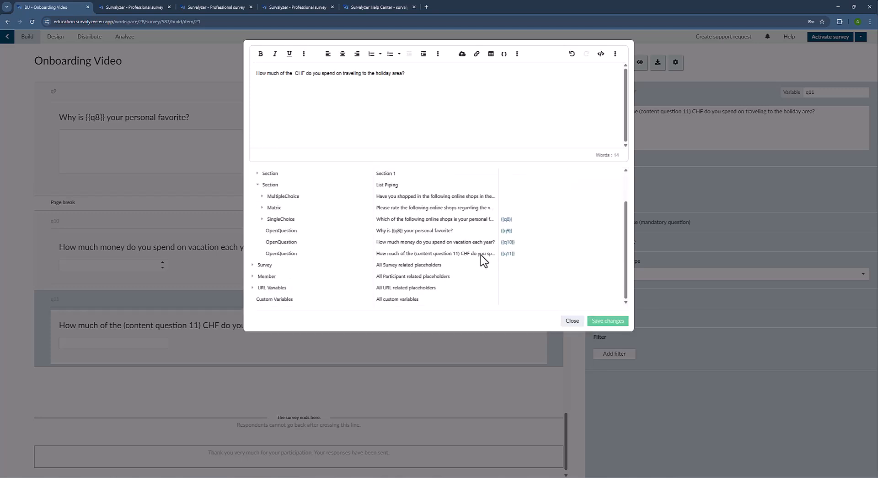
{"action": "scroll", "coordinate": [435, 192], "scroll_direction": "up", "scroll_amount": 2}
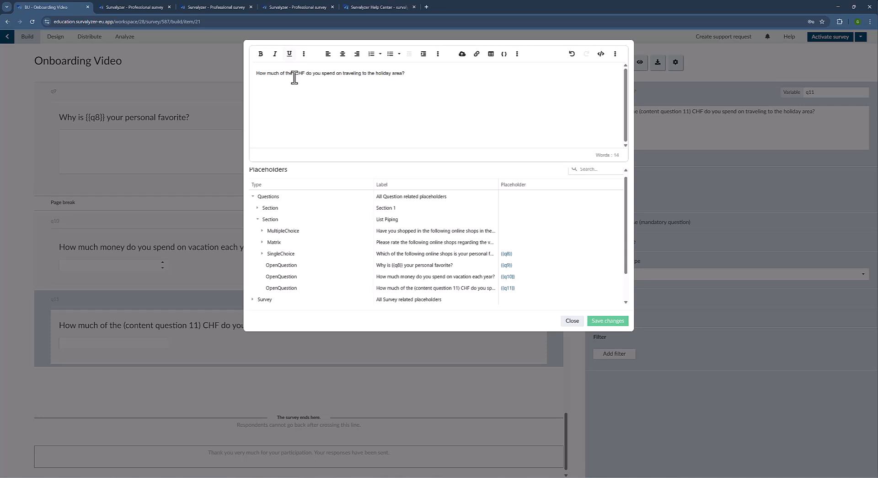
{"action": "left_click", "coordinate": [295, 73]}
{"action": "left_click", "coordinate": [509, 276]}
{"action": "left_click", "coordinate": [608, 320]}
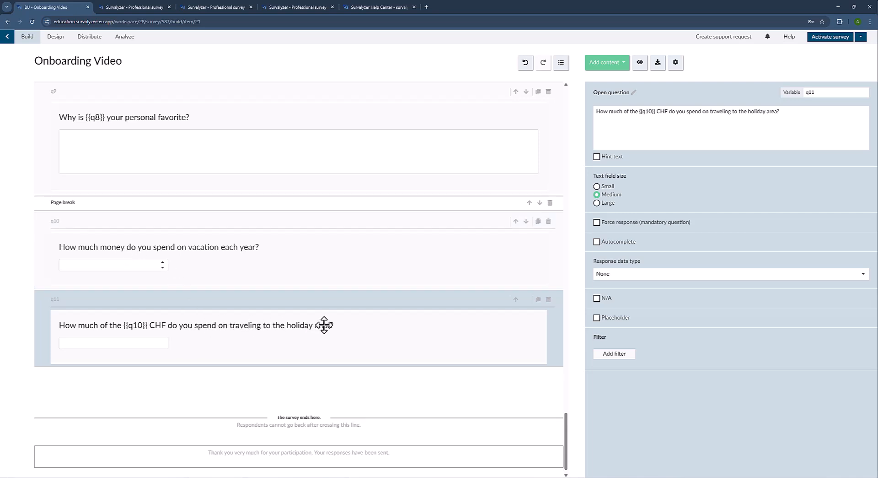
{"action": "left_click", "coordinate": [660, 274]}
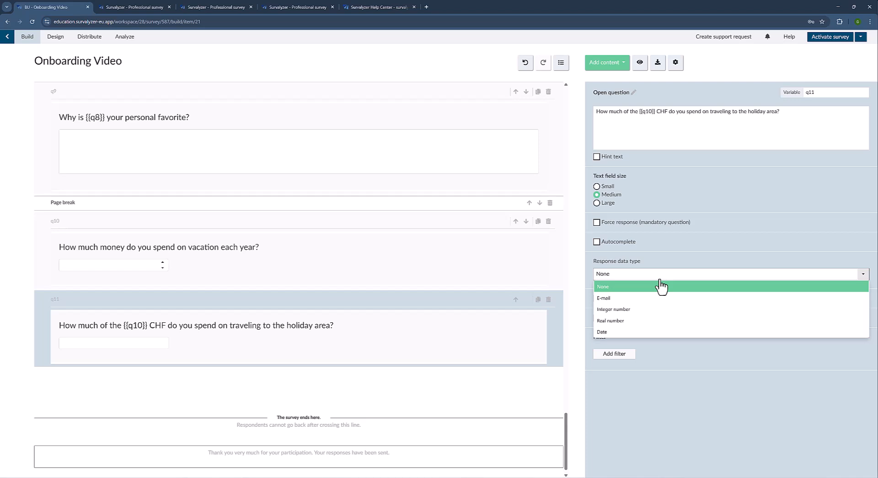
{"action": "left_click", "coordinate": [614, 309]}
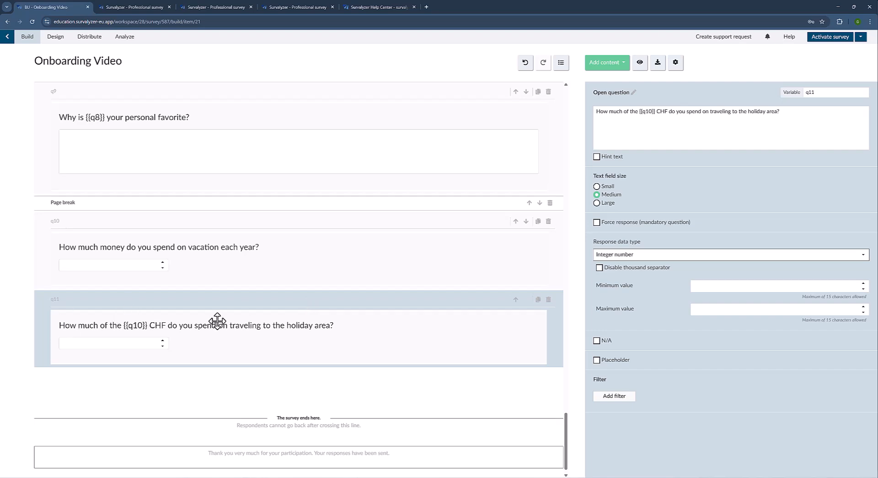
Step: Check Question 11's validation instruction in the Word document and add a Validation element below q11
{"action": "key", "text": "alt+Tab"}
{"action": "scroll", "coordinate": [256, 298], "scroll_direction": "down", "scroll_amount": 1}
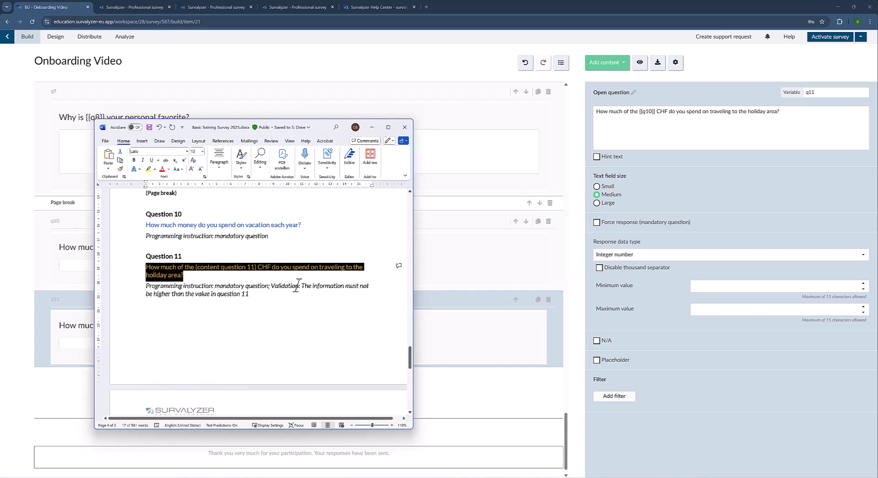
{"action": "left_click", "coordinate": [246, 293]}
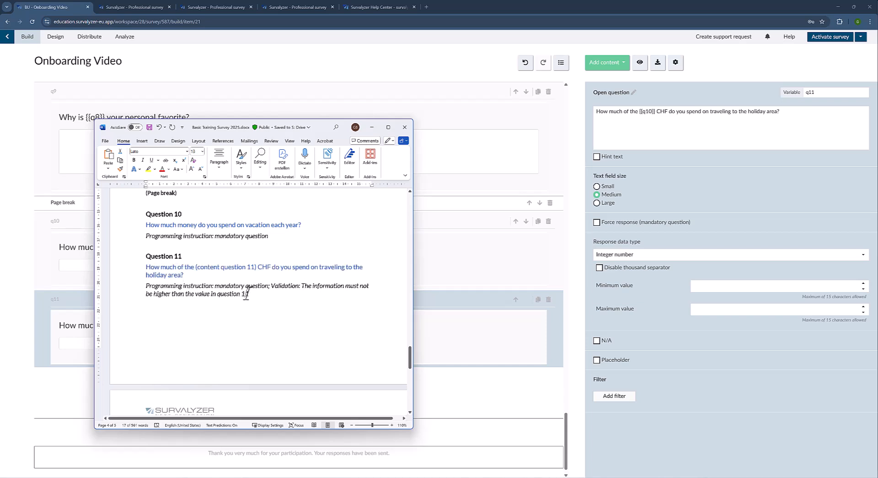
{"action": "scroll", "coordinate": [245, 288], "scroll_direction": "up", "scroll_amount": 3}
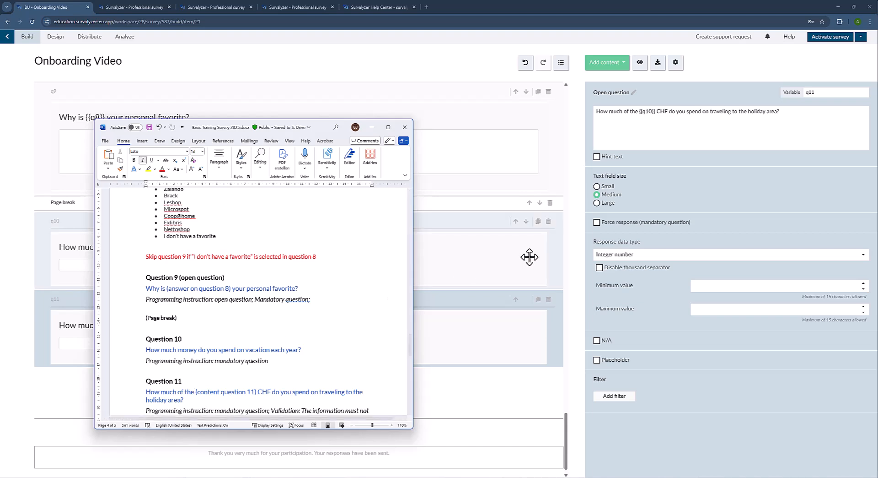
{"action": "left_click", "coordinate": [580, 256]}
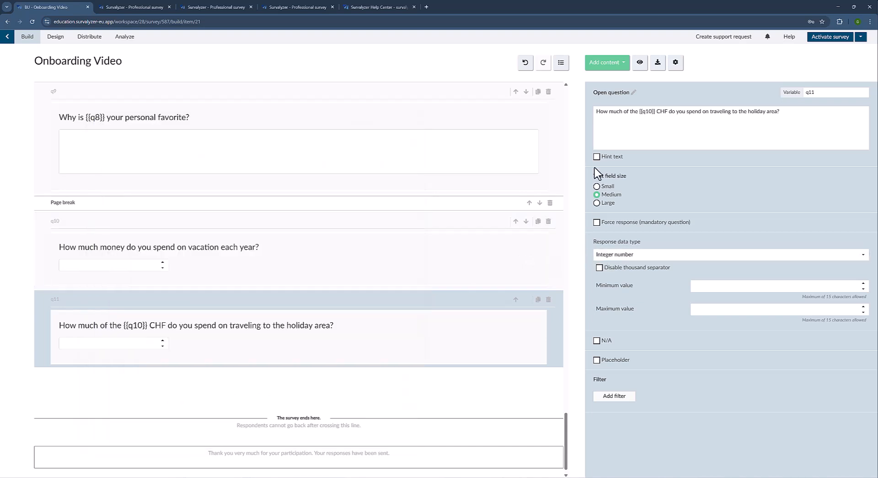
{"action": "left_click", "coordinate": [614, 66]}
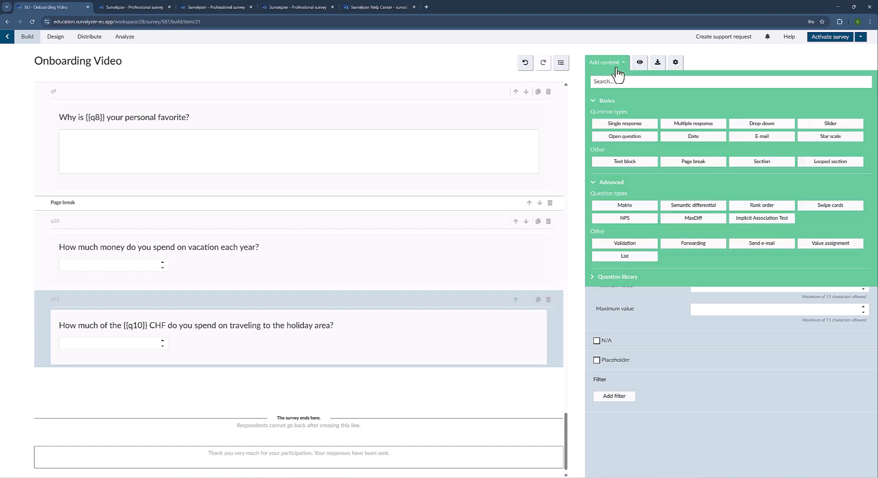
{"action": "left_click", "coordinate": [629, 245]}
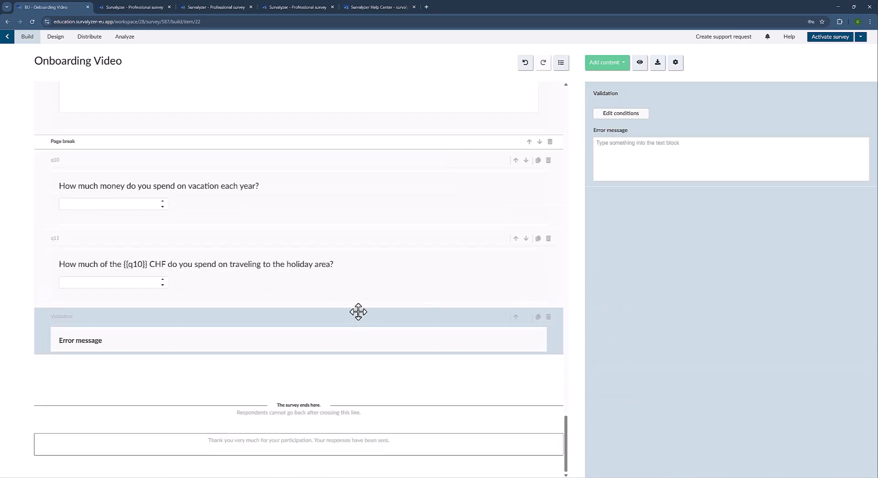
Step: Enter the error message "You cannot spend more for traveling to the holiday destination than you spend for the whole vacation." and open the validation's conditions
{"action": "left_click", "coordinate": [645, 154]}
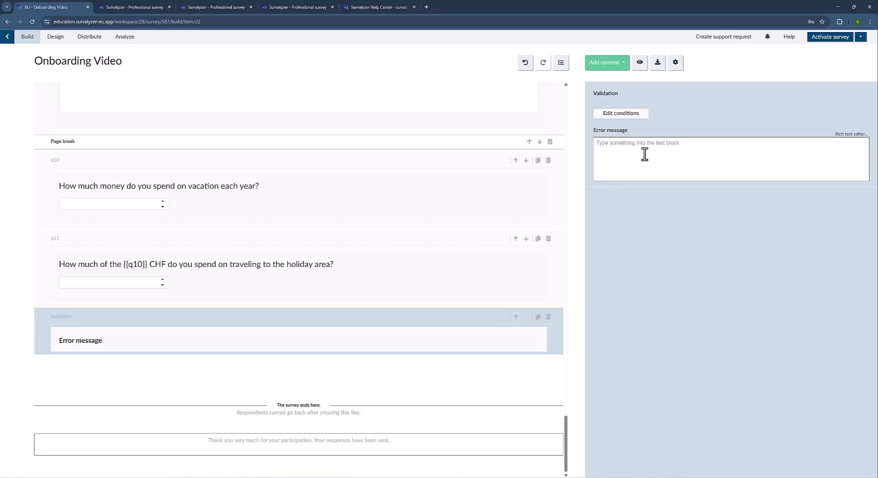
{"action": "type", "text": "You d"}
{"action": "type", "text": "annot spend more for travelingf"}
{"action": "key", "text": "BackSpace"}
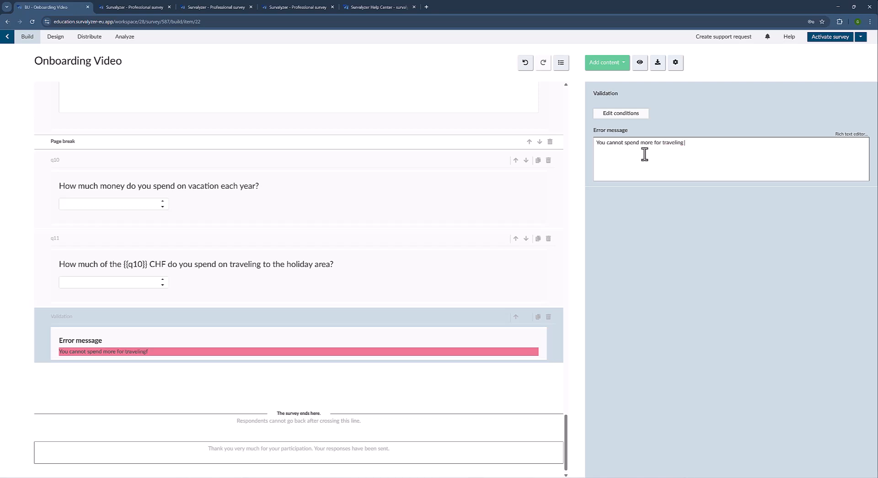
{"action": "type", "text": "to the holiday destination than you spend for the whole vacation."}
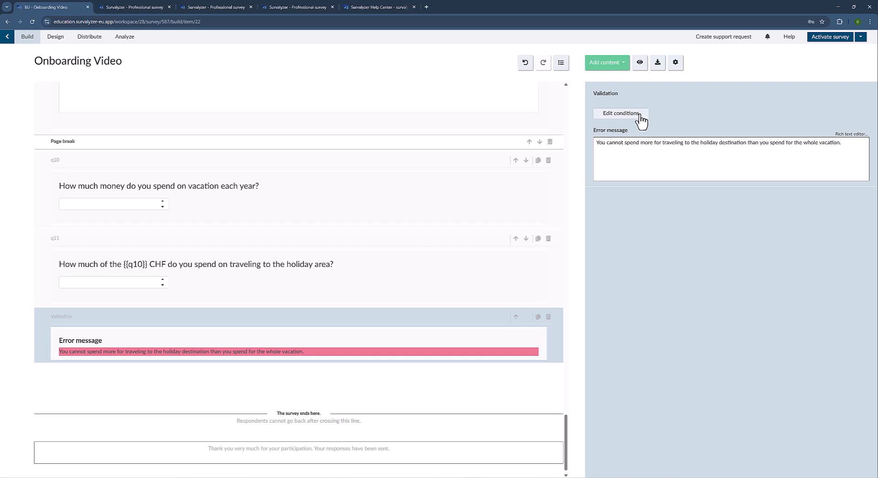
{"action": "left_click", "coordinate": [640, 115]}
{"action": "left_click", "coordinate": [259, 262]}
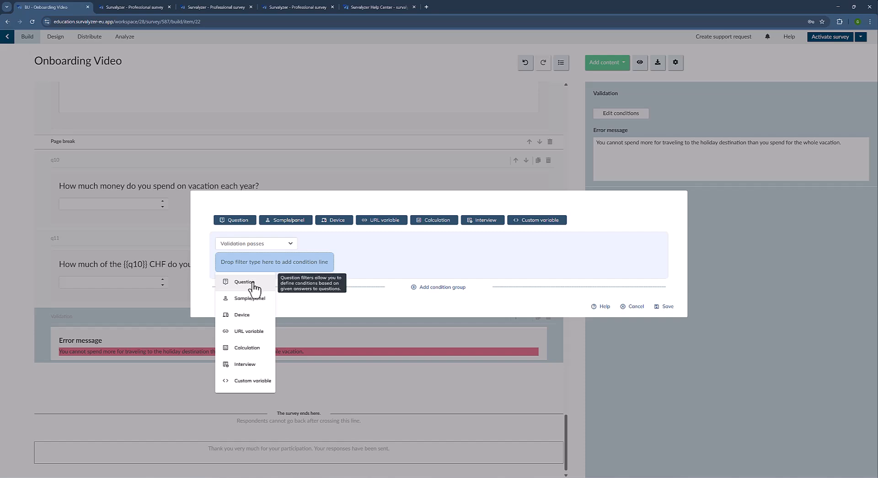
{"action": "left_click", "coordinate": [252, 284]}
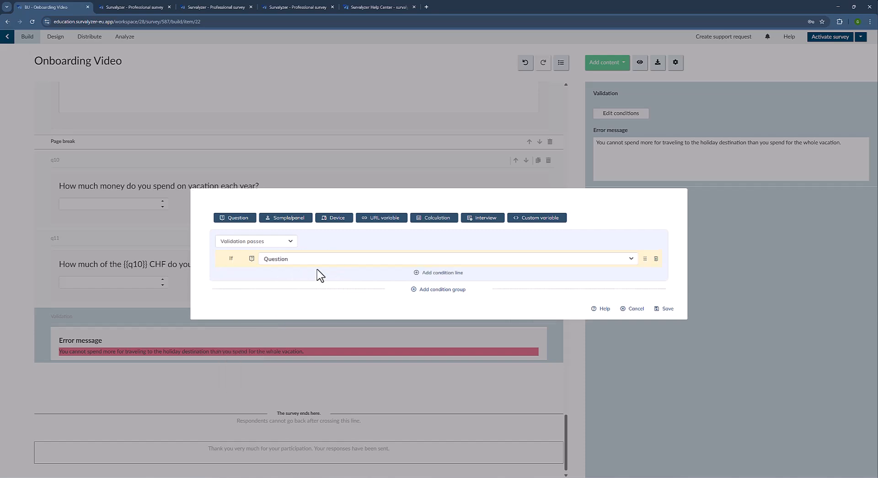
{"action": "left_click", "coordinate": [358, 258]}
{"action": "scroll", "coordinate": [337, 315], "scroll_direction": "down", "scroll_amount": 2}
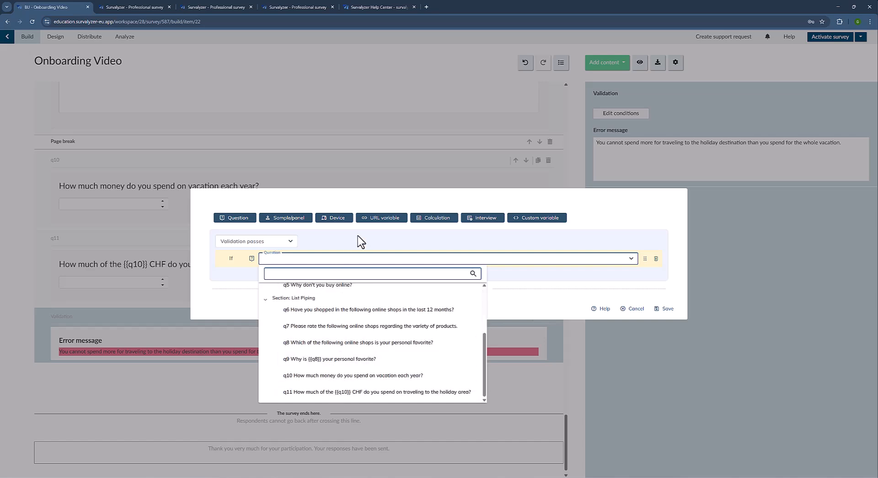
{"action": "left_click", "coordinate": [657, 259]}
{"action": "left_click", "coordinate": [658, 260]}
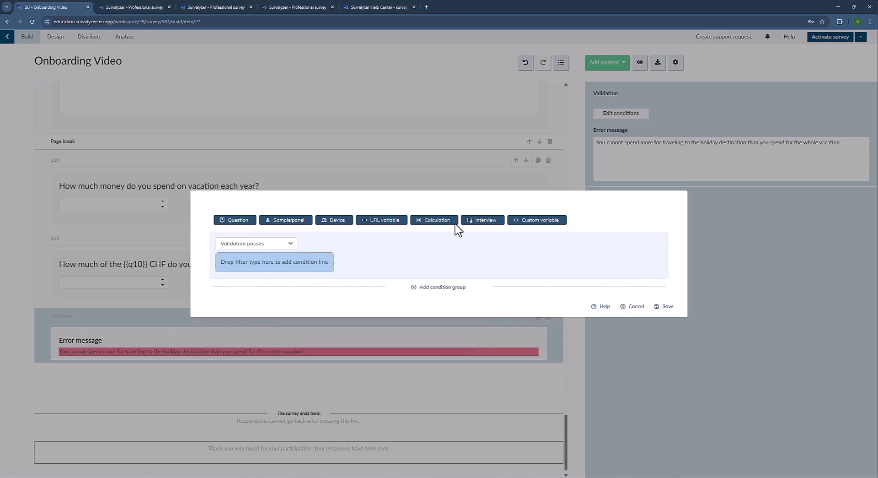
Step: Add a Calculation condition line to the validation with q11 as the first calculation and "is less than" as the operator
{"action": "left_click", "coordinate": [438, 220]}
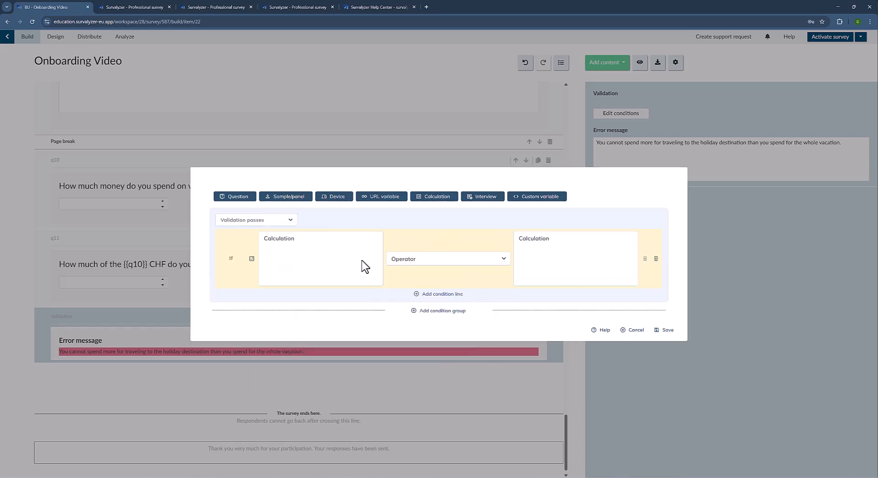
{"action": "left_click", "coordinate": [427, 269]}
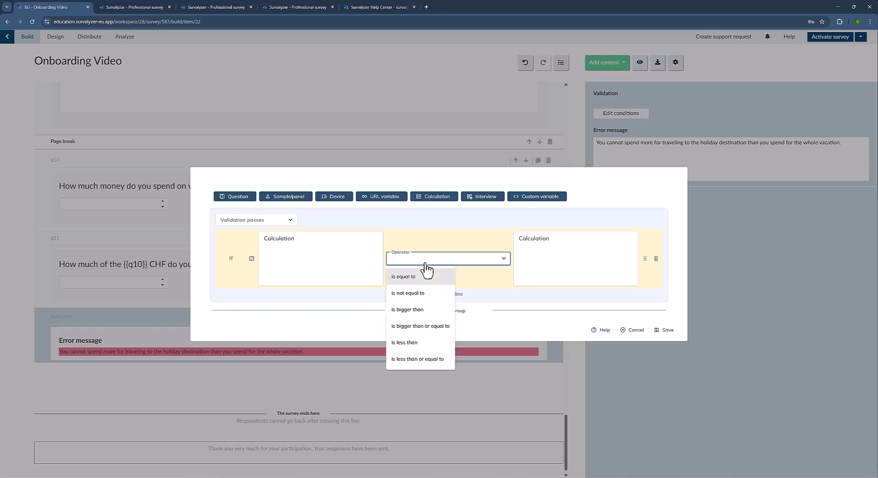
{"action": "left_click", "coordinate": [406, 344]}
{"action": "left_click", "coordinate": [311, 259]}
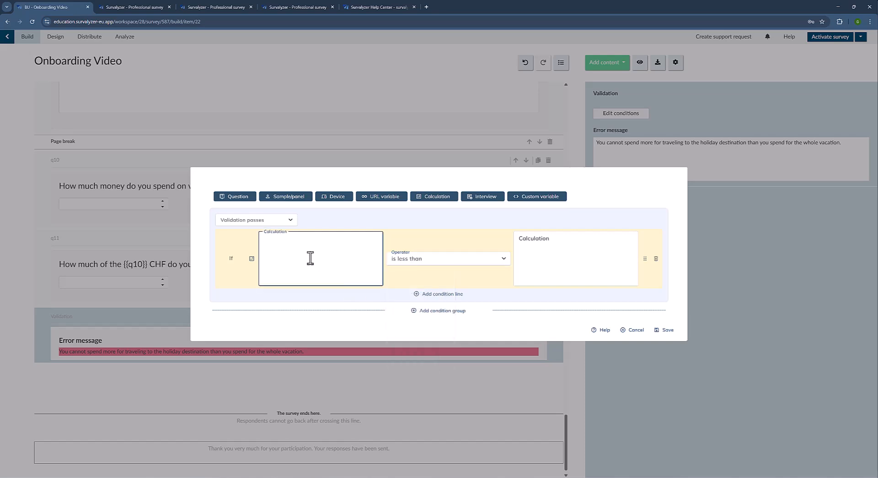
{"action": "type", "text": "q10"}
{"action": "left_click", "coordinate": [544, 261]}
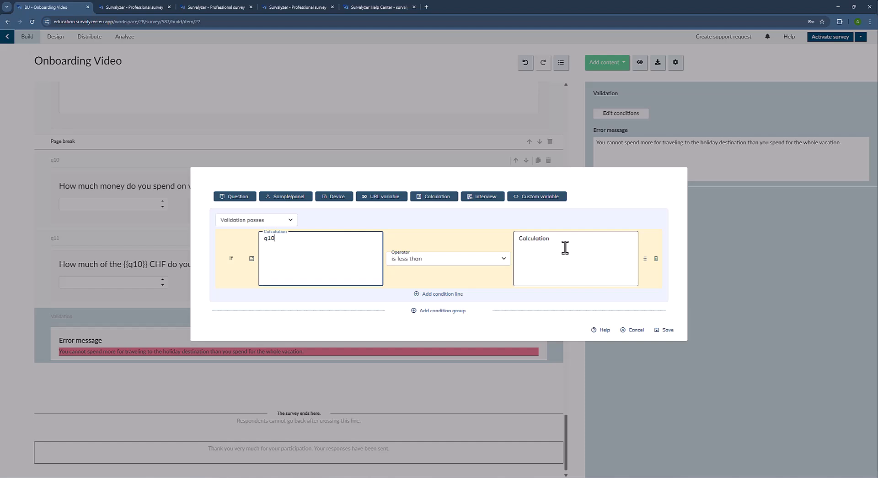
{"action": "left_click", "coordinate": [294, 238]}
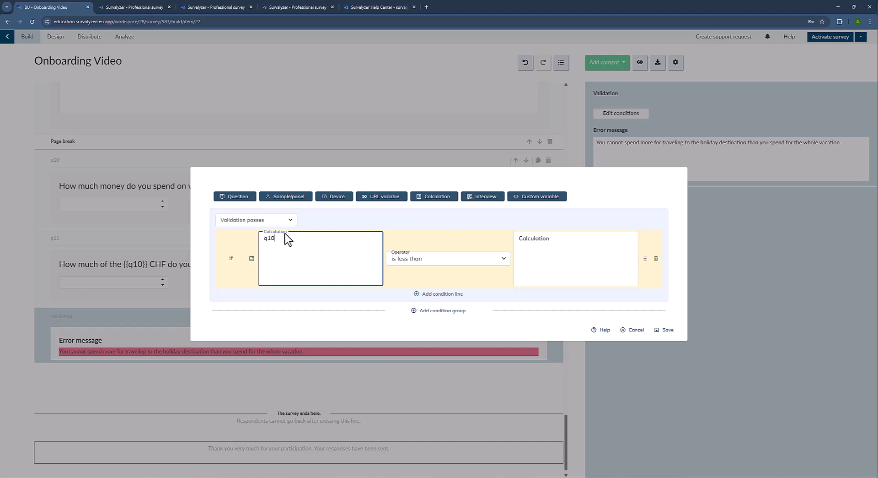
{"action": "type", "text": "1"}
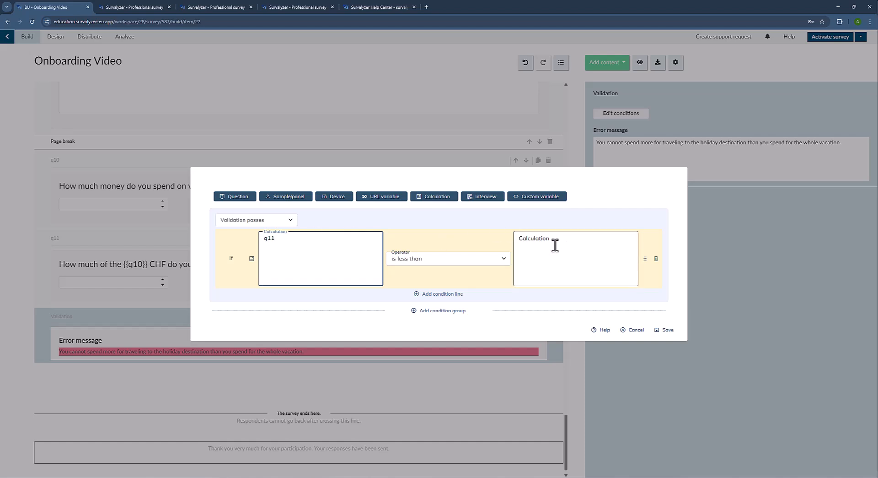
Step: Set the condition's operator to "is less than or equal to", enter q10 as the second calculation, and save the conditions
{"action": "left_click", "coordinate": [441, 260]}
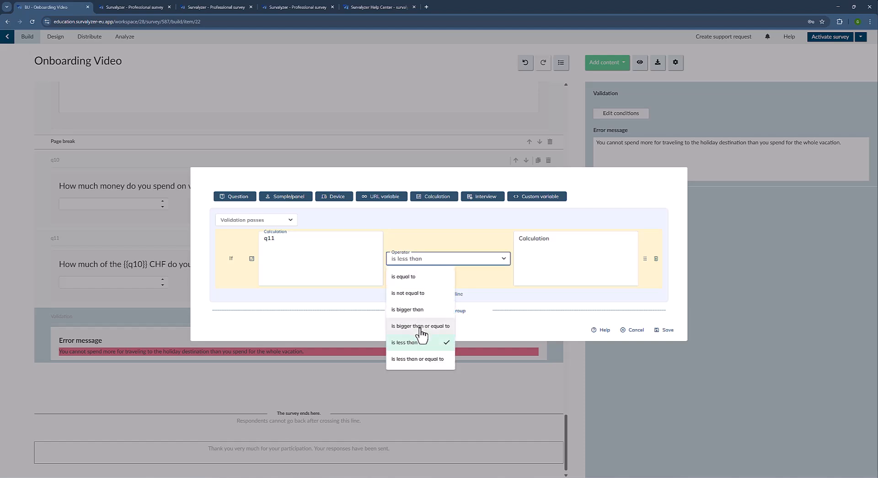
{"action": "left_click", "coordinate": [549, 270]}
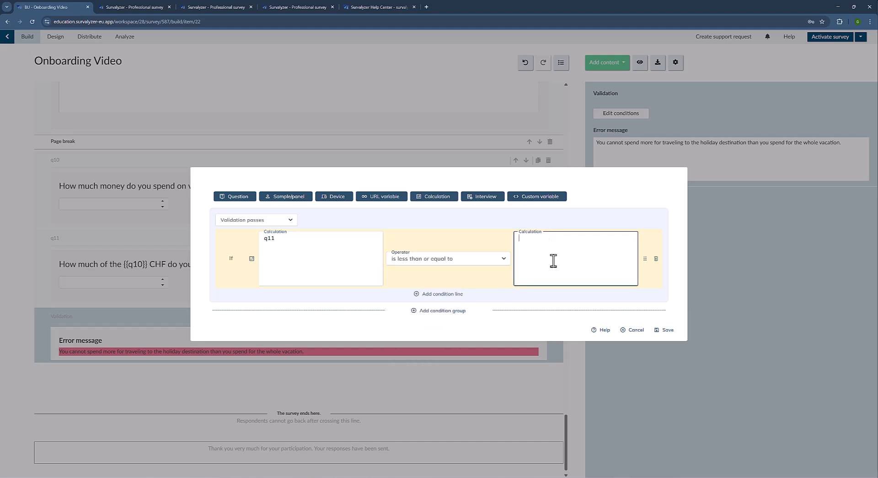
{"action": "type", "text": "q"}
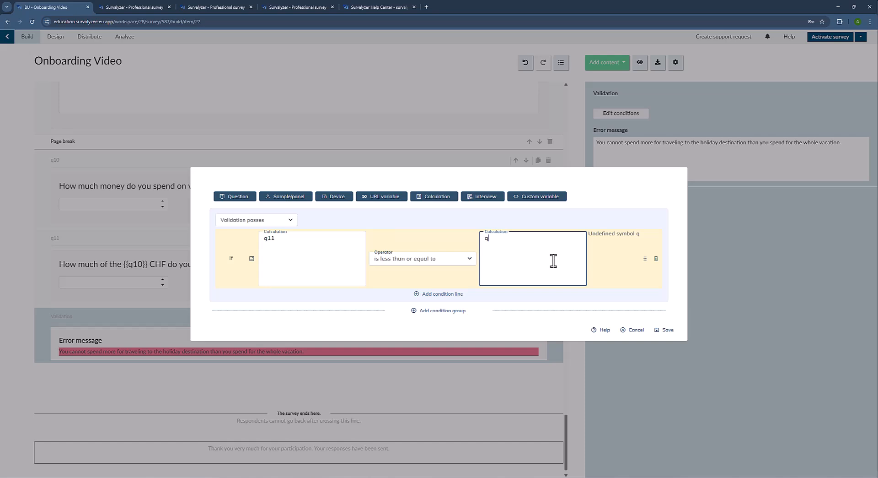
{"action": "type", "text": "10"}
{"action": "left_click", "coordinate": [671, 332]}
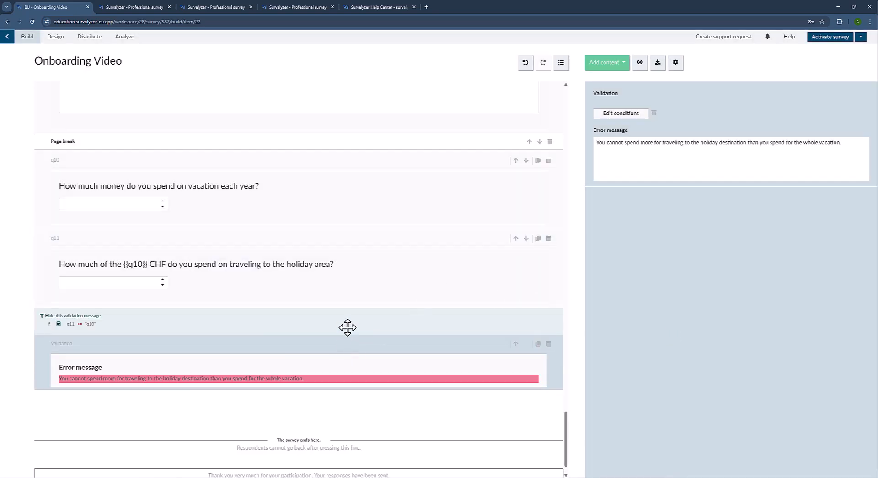
Step: Open the test survey at the List Piping section and select Nettoshop, Brack and Nespresso in the online shop question
{"action": "scroll", "coordinate": [346, 329], "scroll_direction": "down", "scroll_amount": 1}
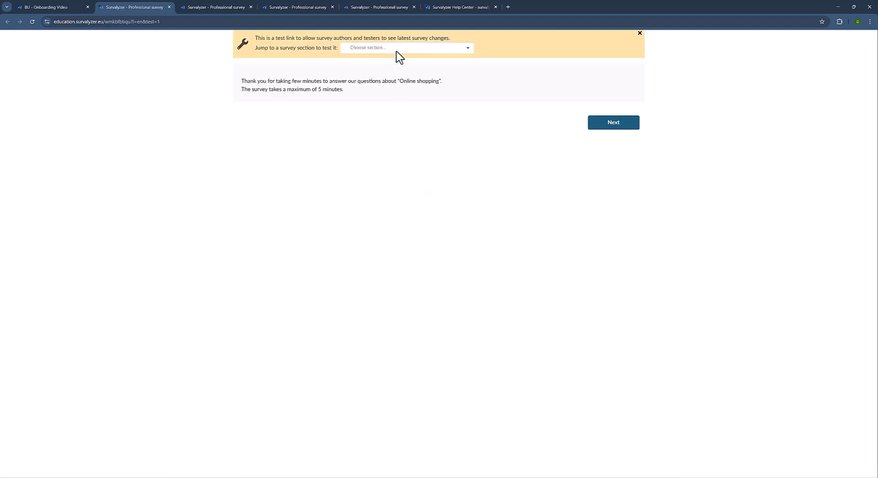
{"action": "left_click", "coordinate": [394, 51]}
{"action": "left_click", "coordinate": [373, 94]}
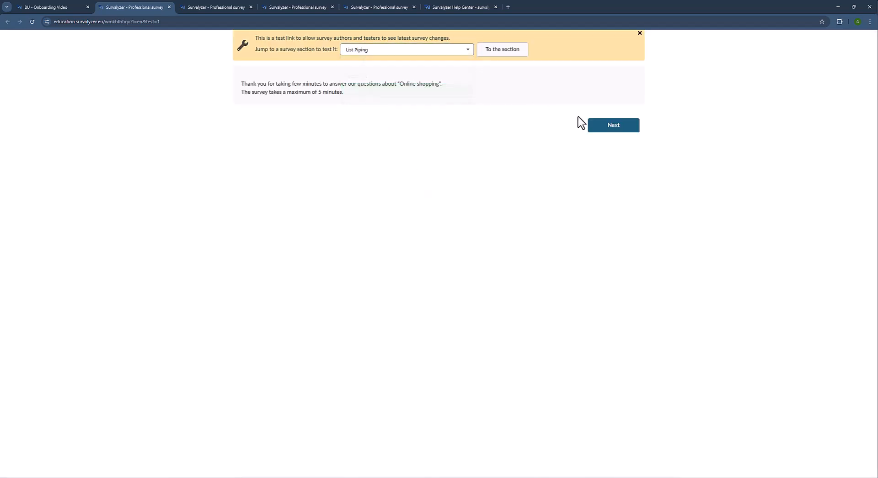
{"action": "left_click", "coordinate": [501, 52]}
{"action": "left_click", "coordinate": [384, 197]}
{"action": "left_click", "coordinate": [390, 149]}
{"action": "left_click", "coordinate": [381, 110]}
{"action": "left_click", "coordinate": [605, 362]}
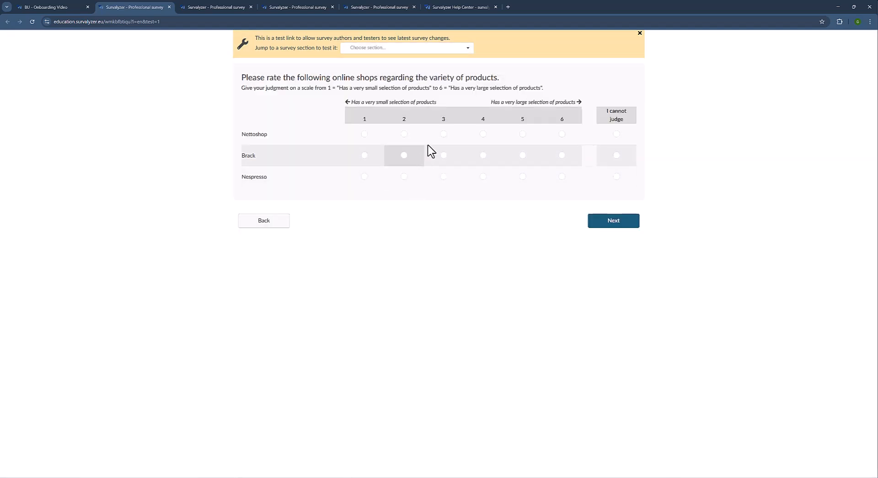
Step: Rate the product variety of Nettoshop, Brack and Nespresso with 5 each and continue to the following page
{"action": "left_click", "coordinate": [522, 133]}
{"action": "left_click", "coordinate": [523, 155]}
{"action": "left_click", "coordinate": [523, 176]}
{"action": "left_click", "coordinate": [607, 223]}
Step: Choose Nettoshop as the personal favorite, give "I like it" as the reason, and continue to the spending questions
{"action": "left_click", "coordinate": [500, 98]}
{"action": "left_click", "coordinate": [614, 207]}
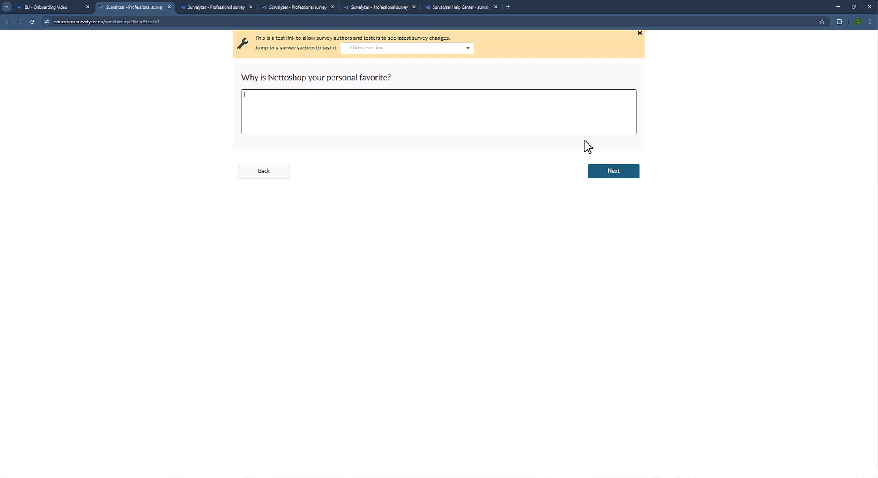
{"action": "type", "text": "I like it"}
{"action": "left_click", "coordinate": [622, 170]}
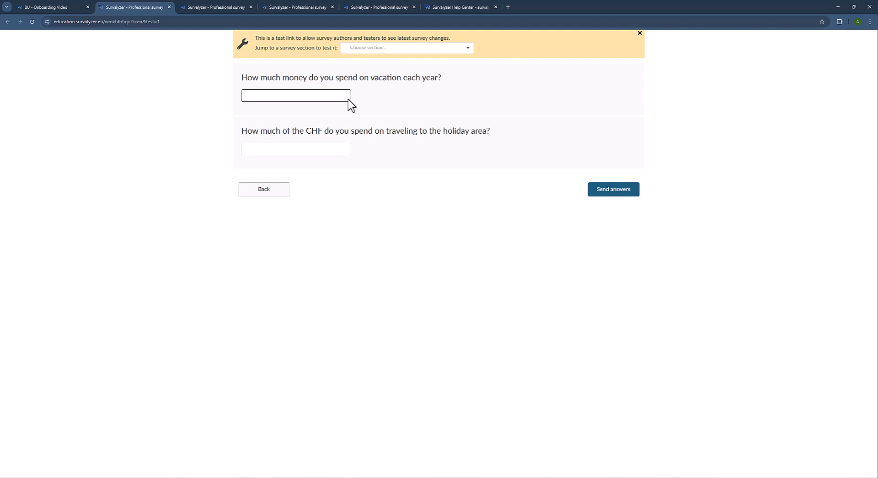
Step: Test the validation by entering 1000 as yearly vacation spending and 2,000 as travel spending, checking the piped amount and submitting the answers
{"action": "type", "text": "1000"}
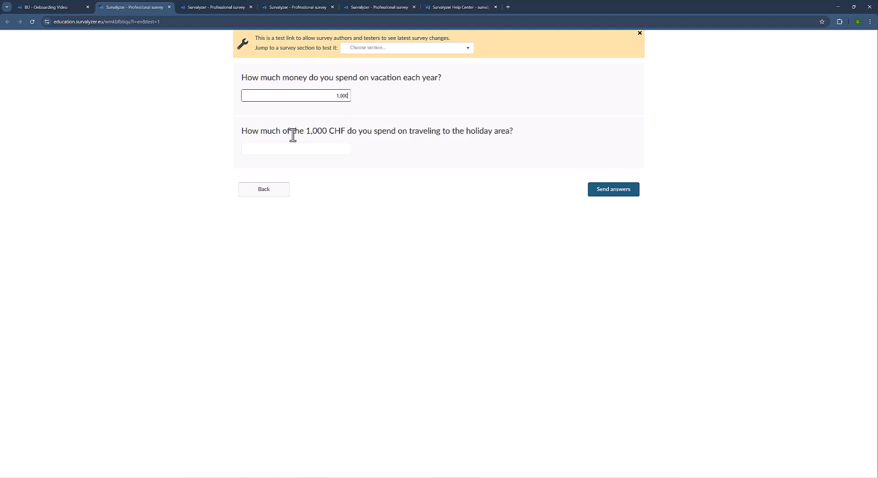
{"action": "left_click_drag", "start_coordinate": [306, 131], "coordinate": [348, 132]}
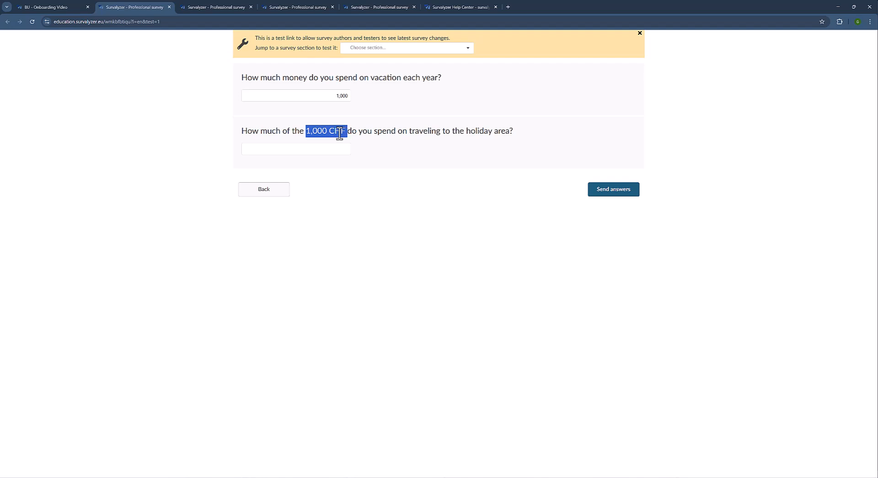
{"action": "left_click", "coordinate": [327, 153]}
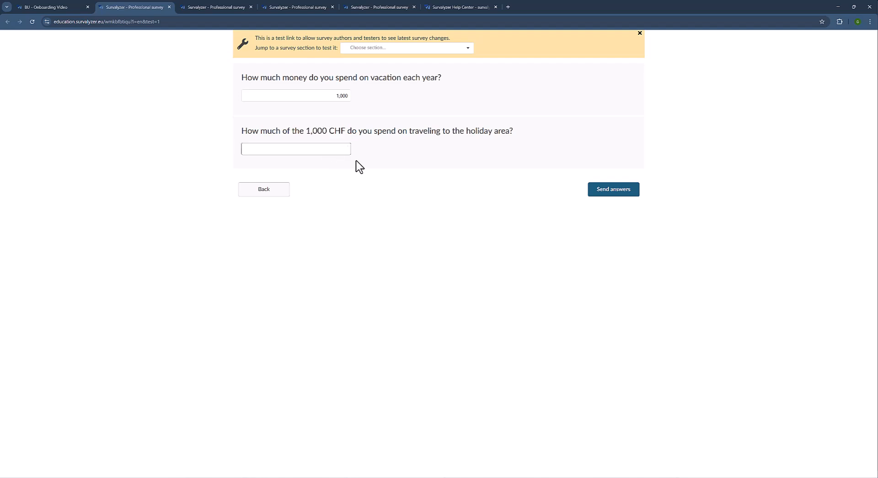
{"action": "type", "text": "2,000"}
{"action": "left_click", "coordinate": [612, 192]}
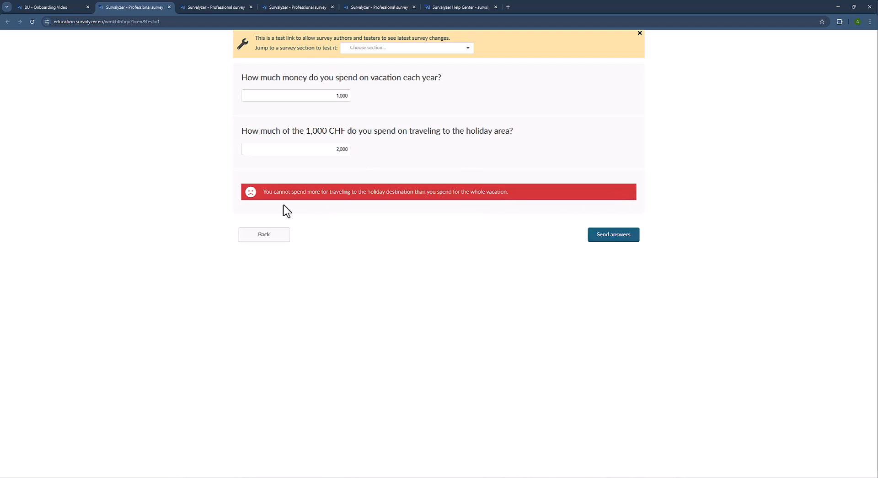
Step: Change the travel spending answer to 500 to recheck the validation
{"action": "left_click", "coordinate": [331, 148]}
{"action": "double_click", "coordinate": [331, 149]}
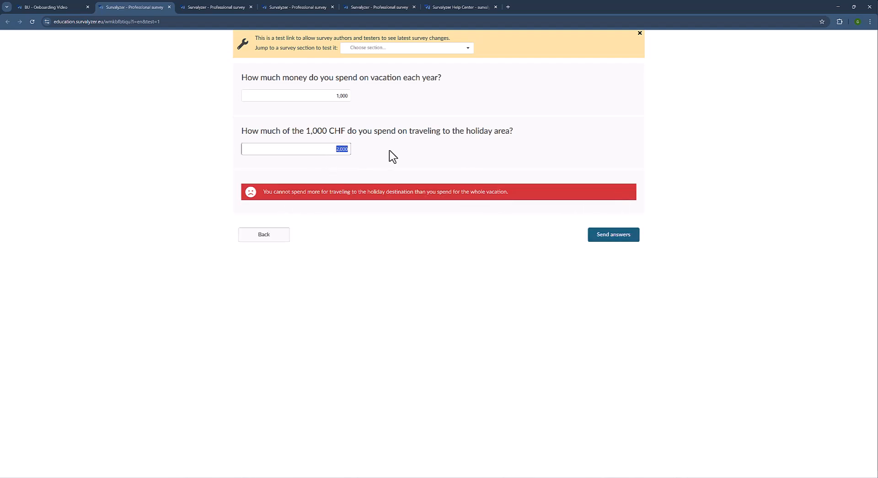
{"action": "type", "text": "500"}
{"action": "left_click", "coordinate": [485, 150]}
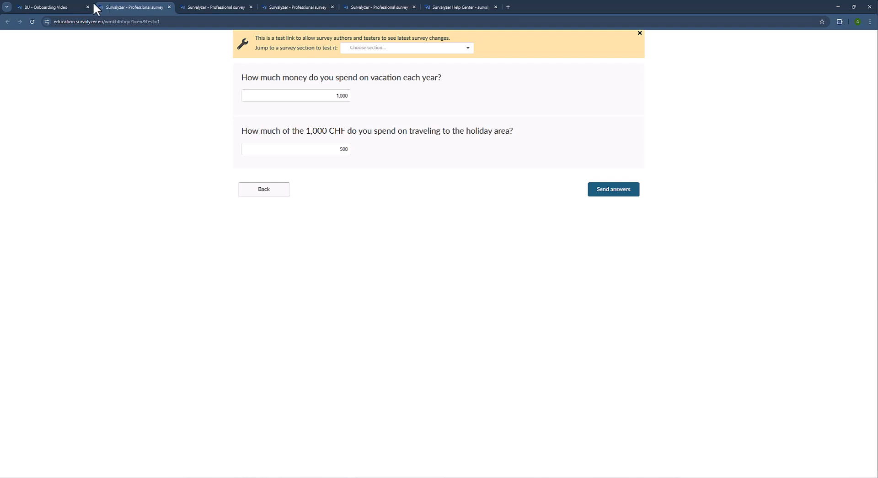
Step: Return to the survey editor, check the Section Images instructions in the Word document, and add a section named "Images" after the validation
{"action": "left_click", "coordinate": [66, 9]}
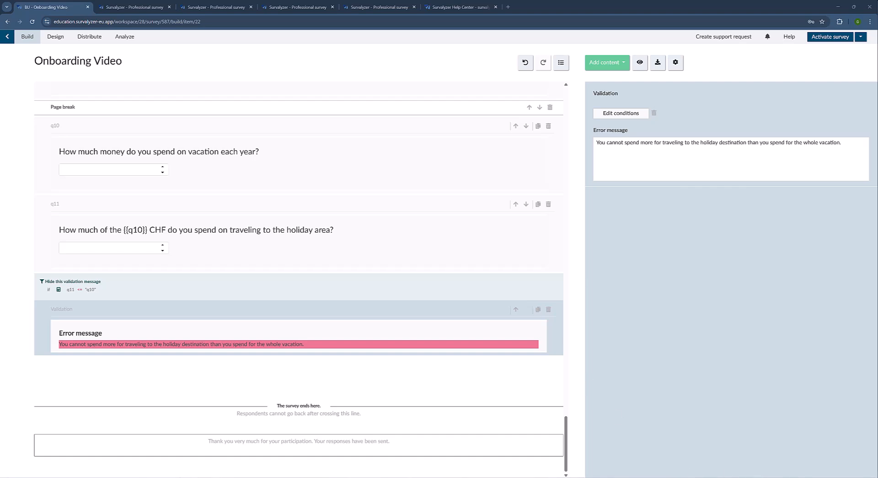
{"action": "key", "text": "alt+Tab"}
{"action": "scroll", "coordinate": [246, 311], "scroll_direction": "down", "scroll_amount": 4}
{"action": "scroll", "coordinate": [248, 310], "scroll_direction": "down", "scroll_amount": 6}
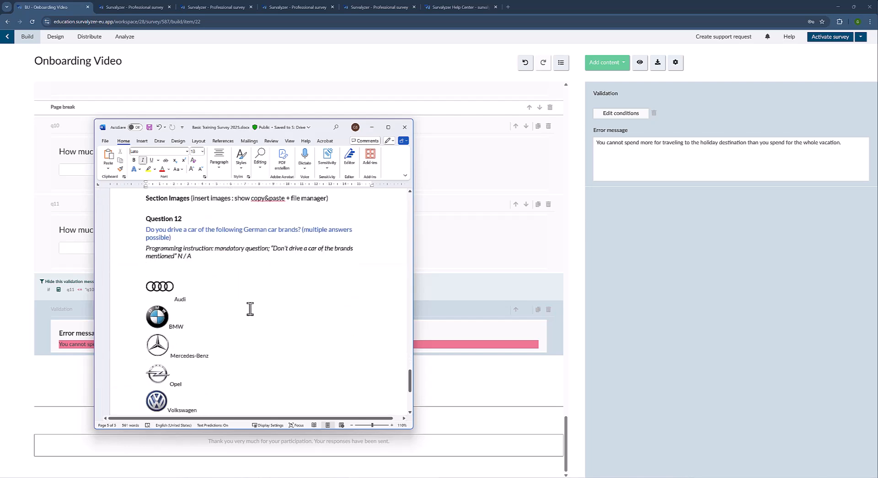
{"action": "mouse_move", "coordinate": [597, 66]}
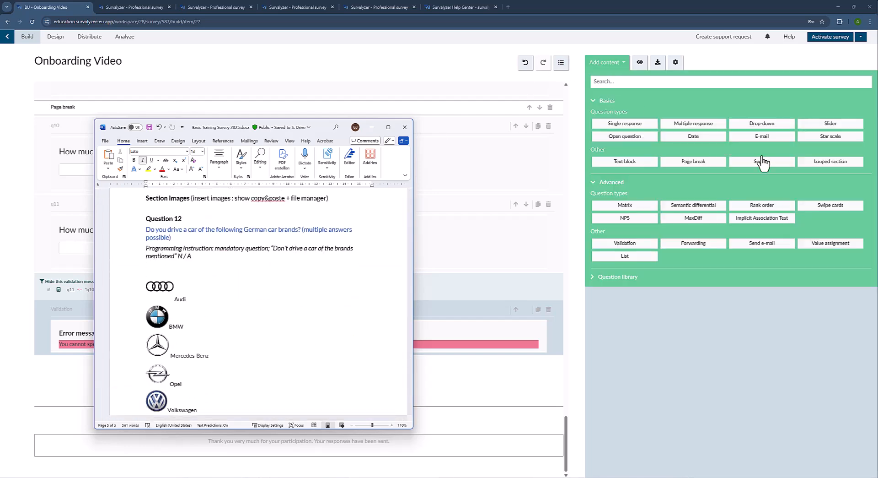
{"action": "left_click", "coordinate": [785, 165]}
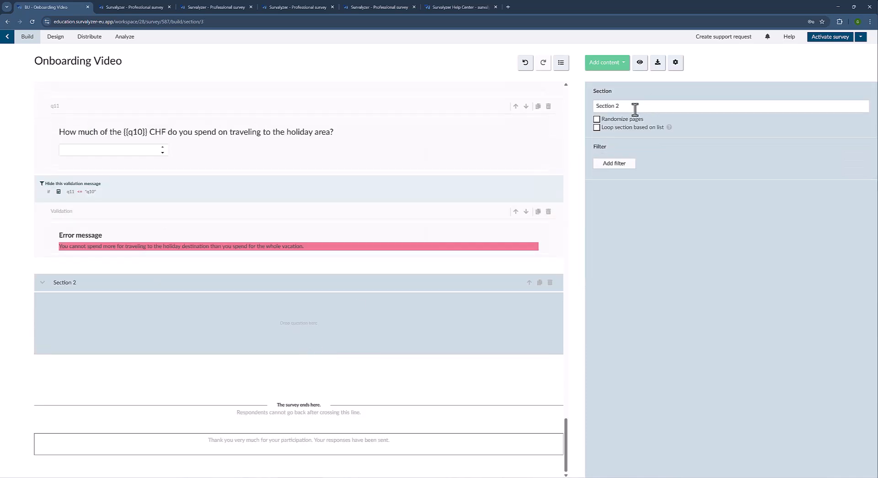
{"action": "left_click_drag", "start_coordinate": [636, 109], "coordinate": [592, 108]}
{"action": "type", "text": "Images"}
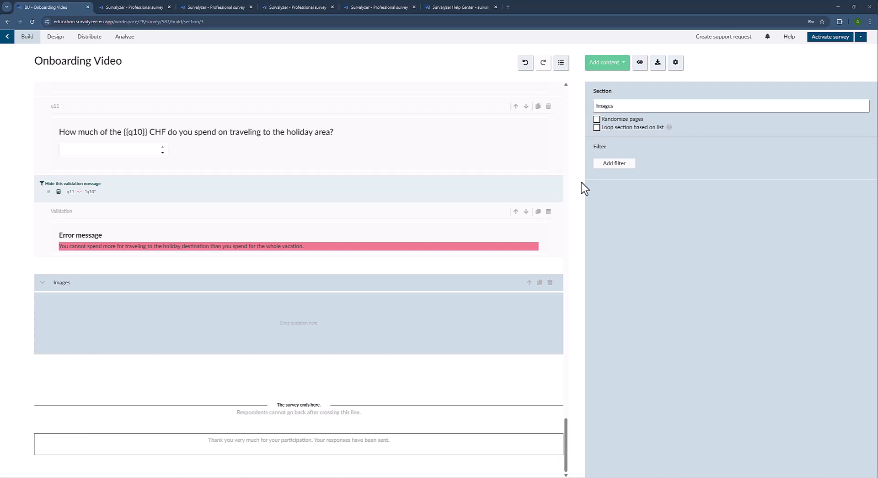
Step: Copy Question 12's text from the Word document and paste it into a new Multiple response question in the Images section
{"action": "key", "text": "alt+Tab"}
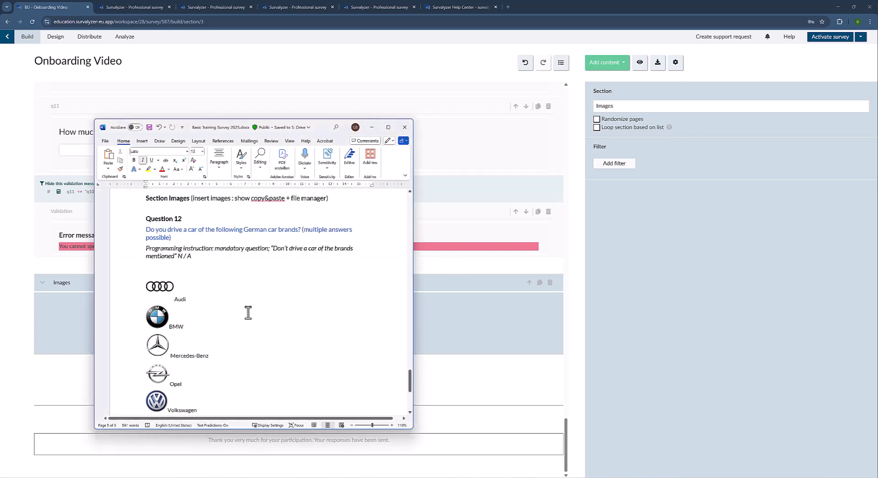
{"action": "left_click_drag", "start_coordinate": [134, 231], "coordinate": [133, 237]}
{"action": "key", "text": "ctrl+c"}
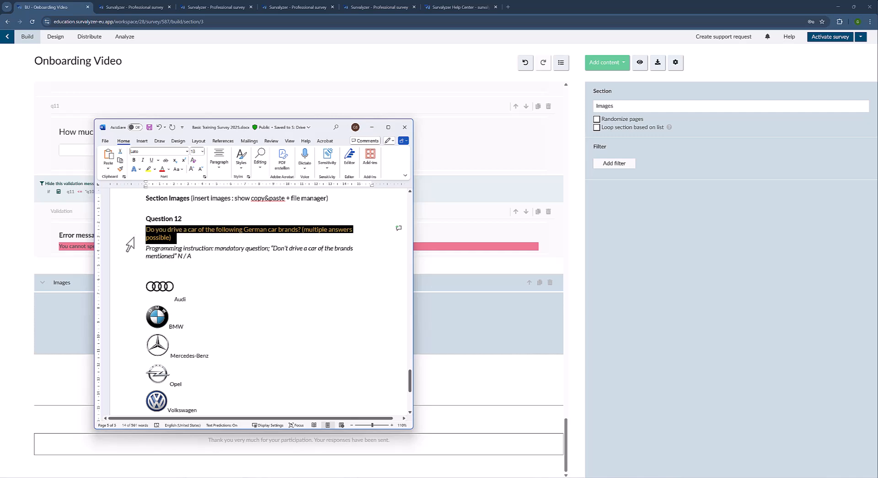
{"action": "key", "text": "alt+Tab"}
{"action": "left_click", "coordinate": [613, 65]}
{"action": "left_click", "coordinate": [693, 124]}
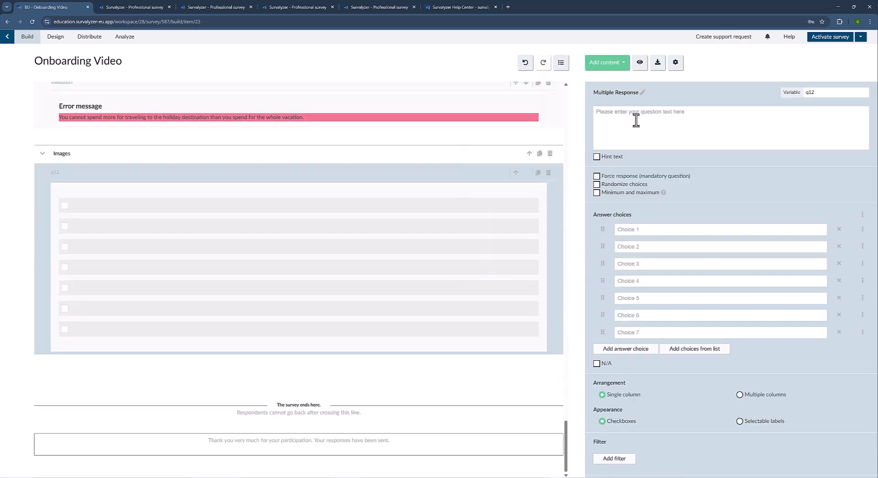
{"action": "left_click", "coordinate": [636, 120]}
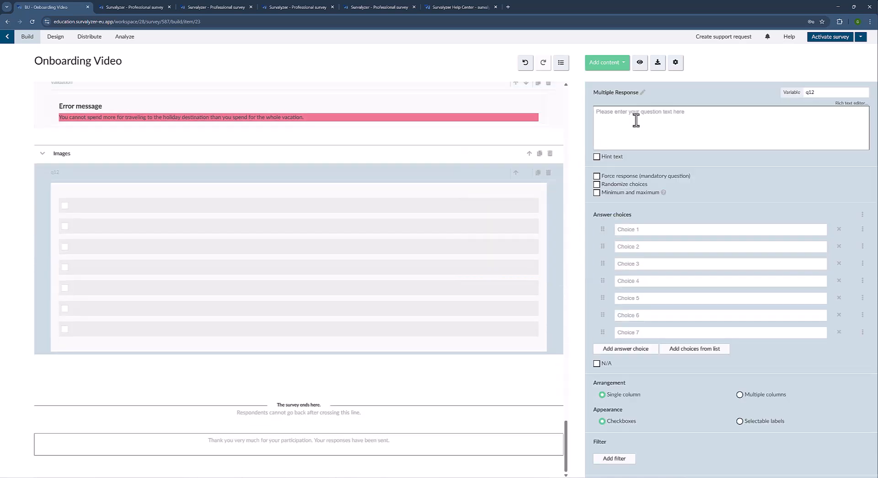
{"action": "key", "text": "ctrl+v"}
Step: Move "(multiple answers possible)" from q12's question text into an enabled hint text
{"action": "left_click_drag", "start_coordinate": [798, 112], "coordinate": [731, 114]}
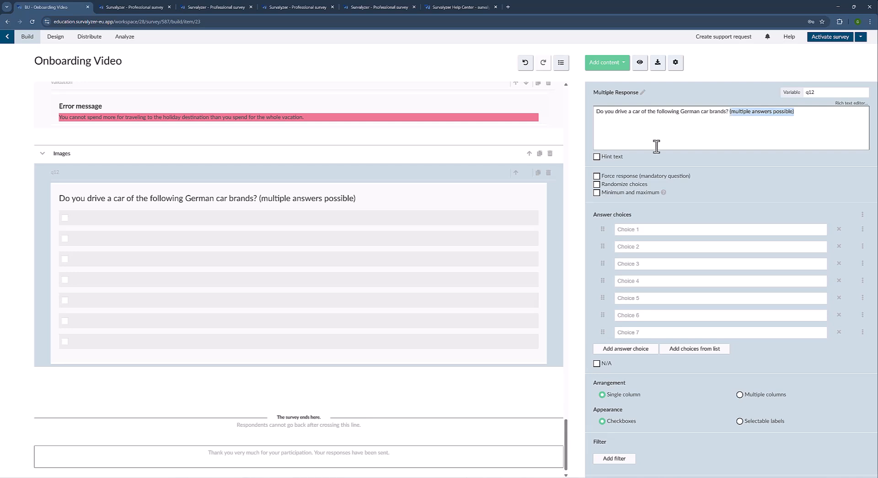
{"action": "key", "text": "BackSpace"}
{"action": "left_click", "coordinate": [605, 158]}
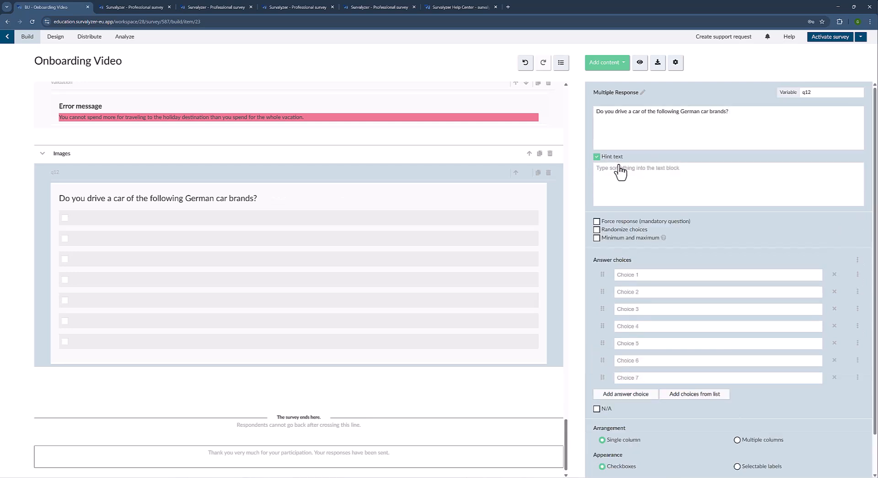
{"action": "left_click", "coordinate": [626, 170]}
{"action": "key", "text": "ctrl+v"}
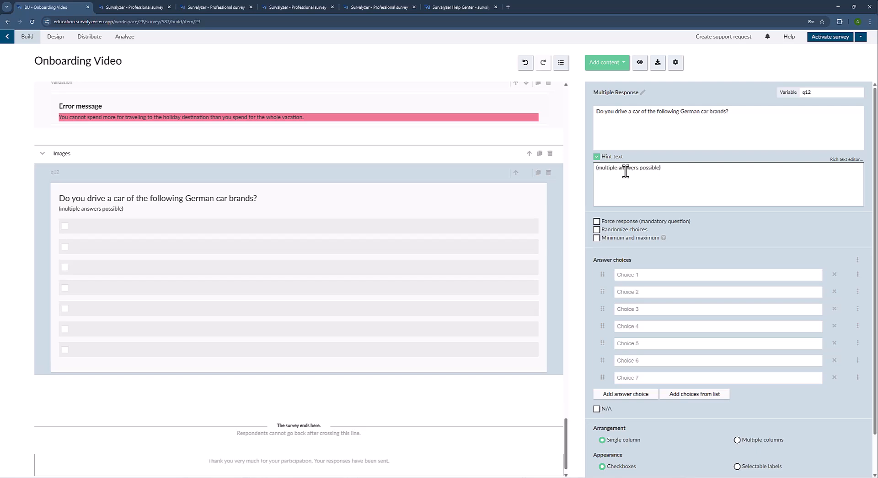
Step: Check Question 12's answer choices and brand logos in the Word document and return to the survey editor
{"action": "key", "text": "alt+Tab"}
{"action": "scroll", "coordinate": [192, 285], "scroll_direction": "down", "scroll_amount": 1}
{"action": "scroll", "coordinate": [193, 285], "scroll_direction": "down", "scroll_amount": 1}
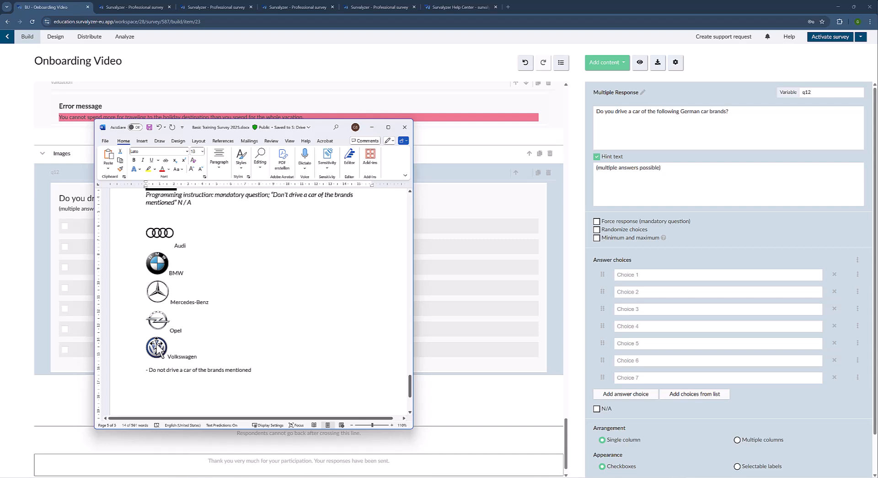
{"action": "left_click", "coordinate": [16, 163]}
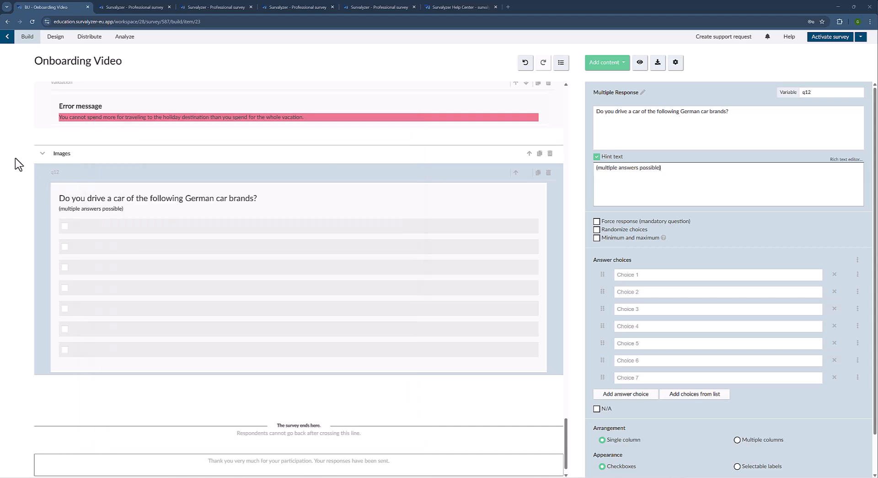
Step: Leave the survey for the files and media library and expand the Onboarding folder
{"action": "left_click", "coordinate": [7, 37]}
{"action": "left_click", "coordinate": [168, 40]}
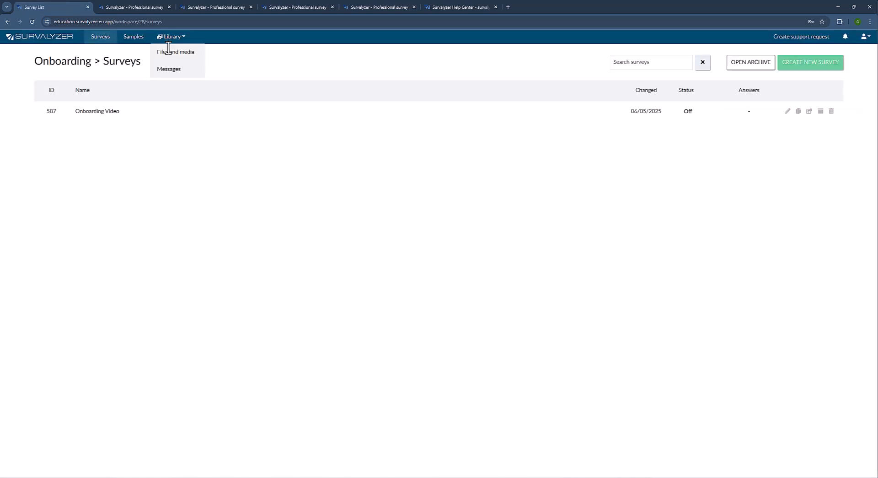
{"action": "left_click", "coordinate": [169, 54]}
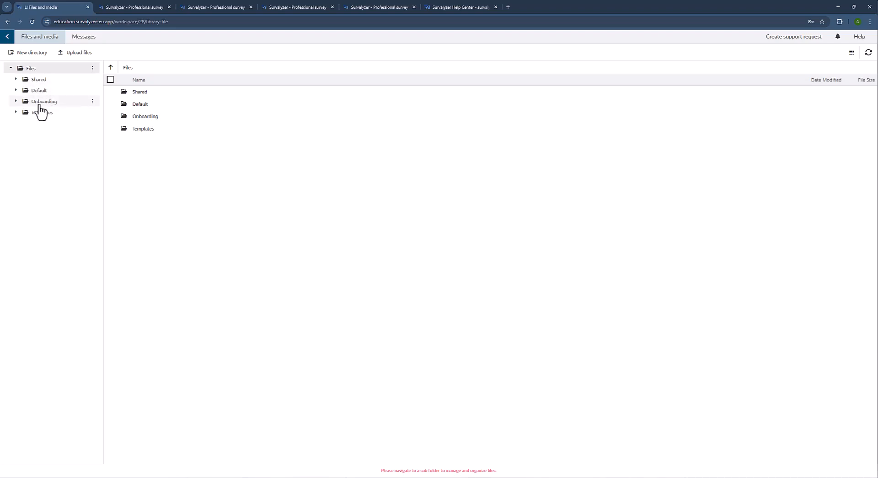
{"action": "left_click", "coordinate": [17, 101]}
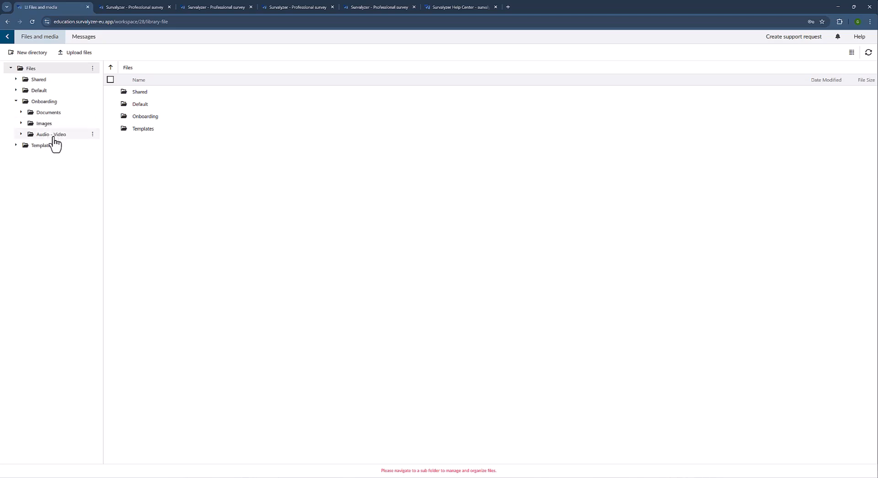
Step: Check which file types the Documents, Images and Audio - Video subfolders of Onboarding accept
{"action": "left_click", "coordinate": [48, 113]}
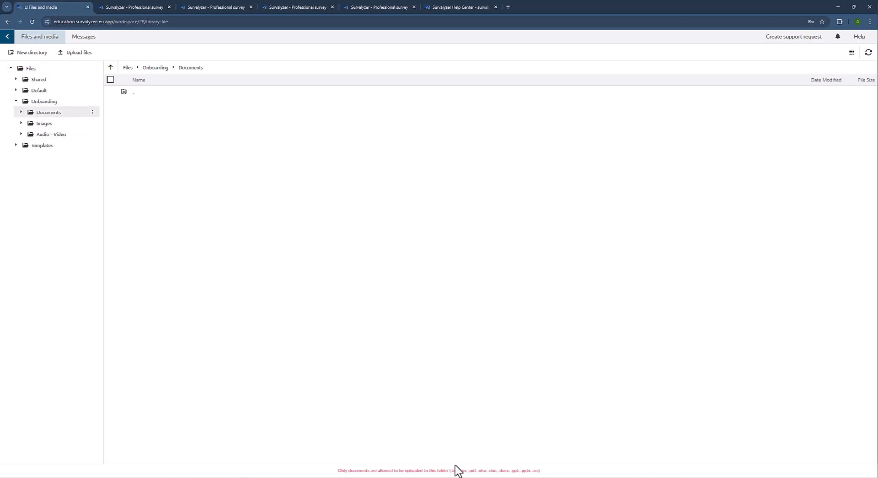
{"action": "left_click_drag", "start_coordinate": [451, 471], "coordinate": [540, 471]}
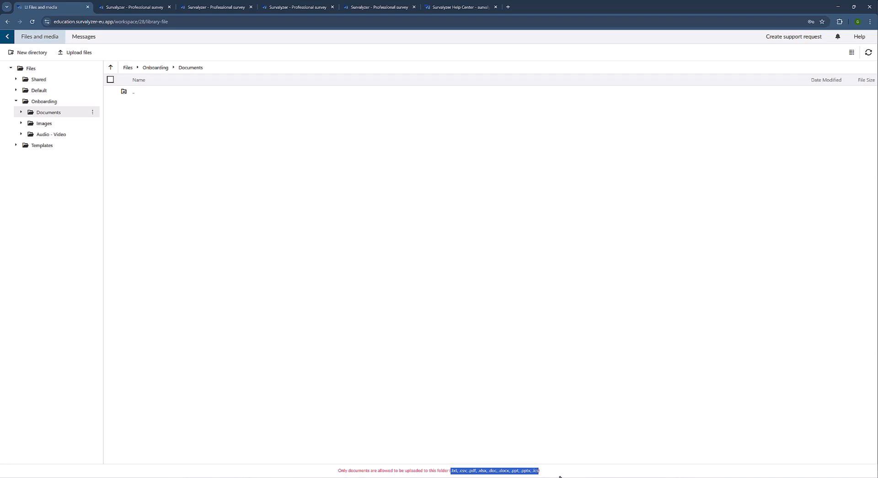
{"action": "left_click", "coordinate": [48, 127]}
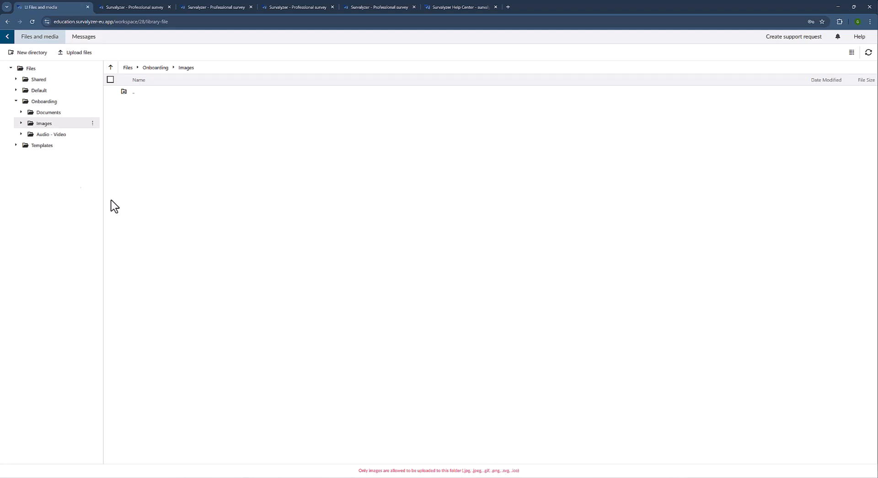
{"action": "left_click", "coordinate": [48, 136]}
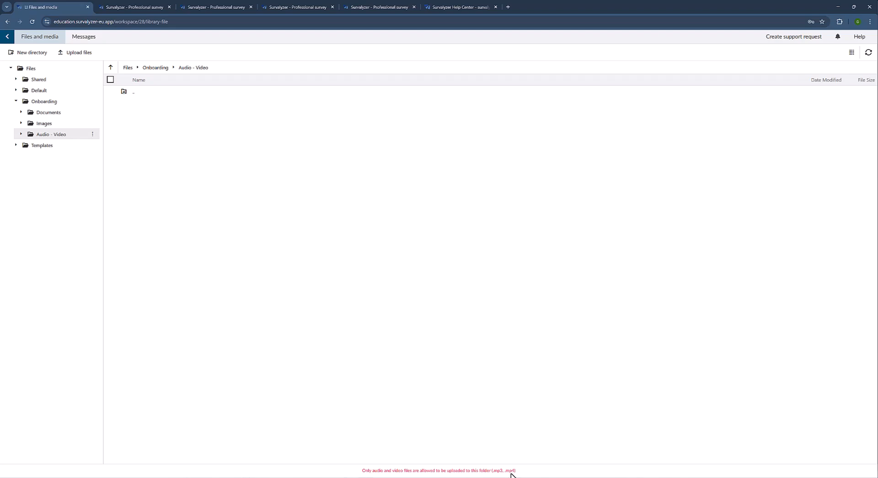
Step: Upload volkswagen.png, opel.png, mercedes.png, bmw.png and audi.png from Downloads into Onboarding's Images folder
{"action": "left_click", "coordinate": [41, 123]}
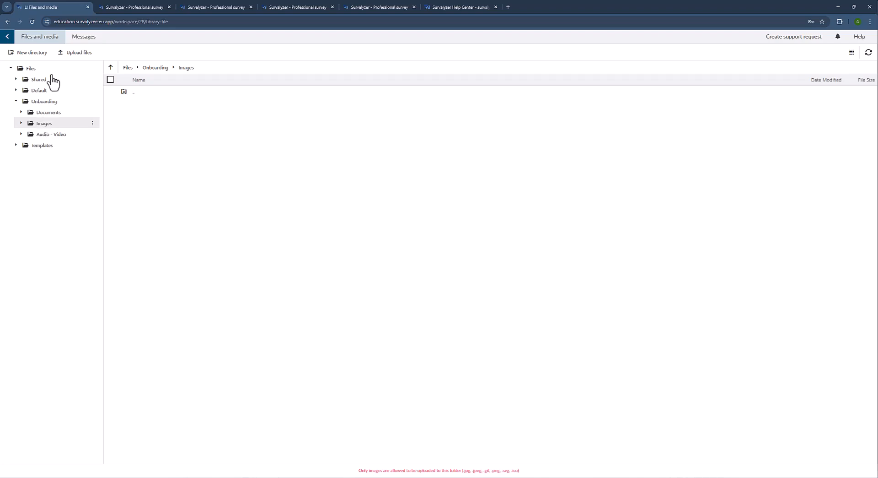
{"action": "left_click", "coordinate": [70, 53]}
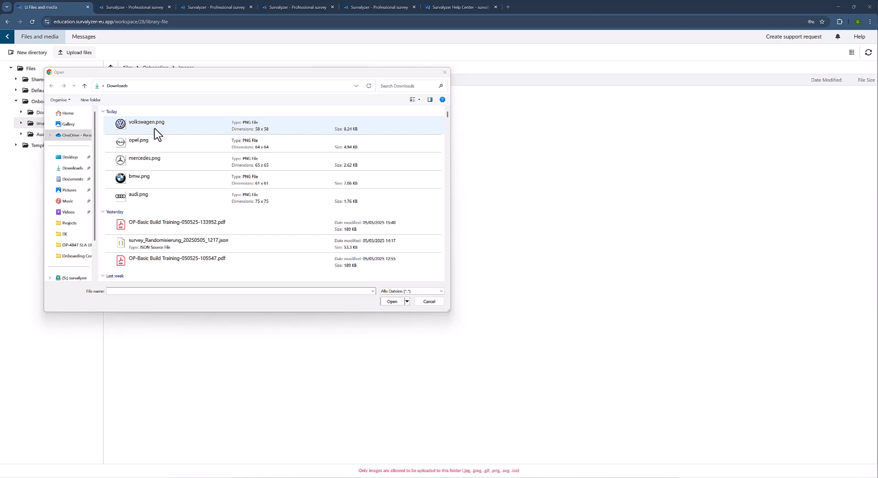
{"action": "left_click", "coordinate": [155, 132]}
{"action": "left_click", "coordinate": [142, 200], "text": "shift"}
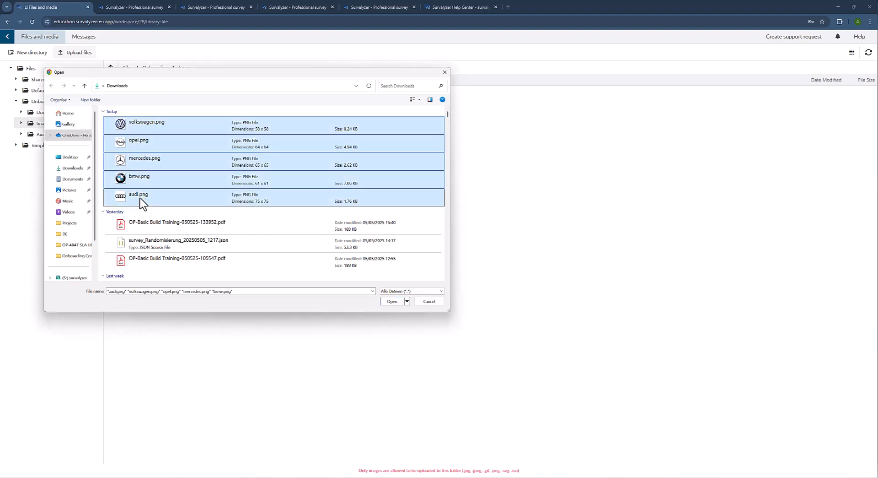
{"action": "left_click", "coordinate": [392, 301]}
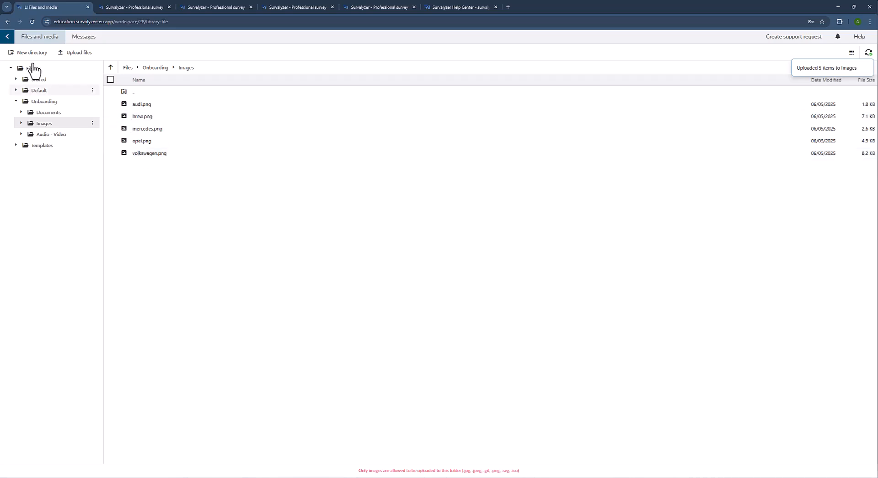
Step: Return to the Onboarding Video survey and open question q12 in the Images section for editing
{"action": "left_click", "coordinate": [6, 42]}
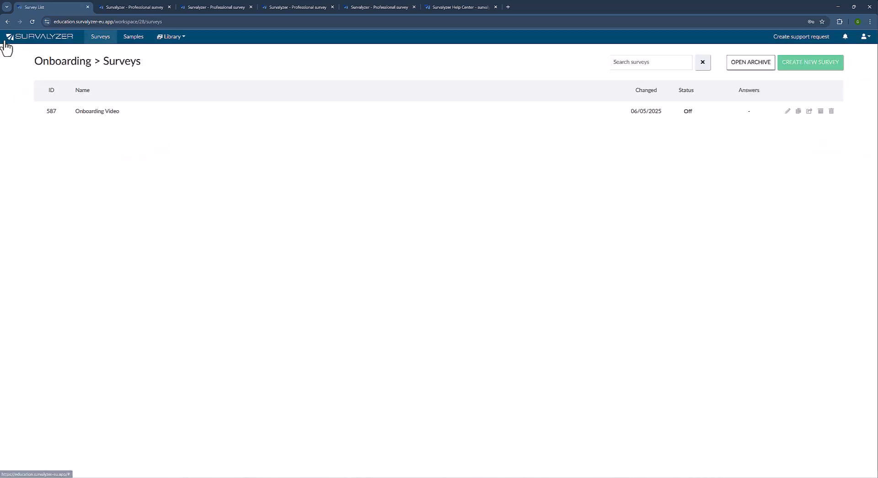
{"action": "left_click", "coordinate": [108, 112]}
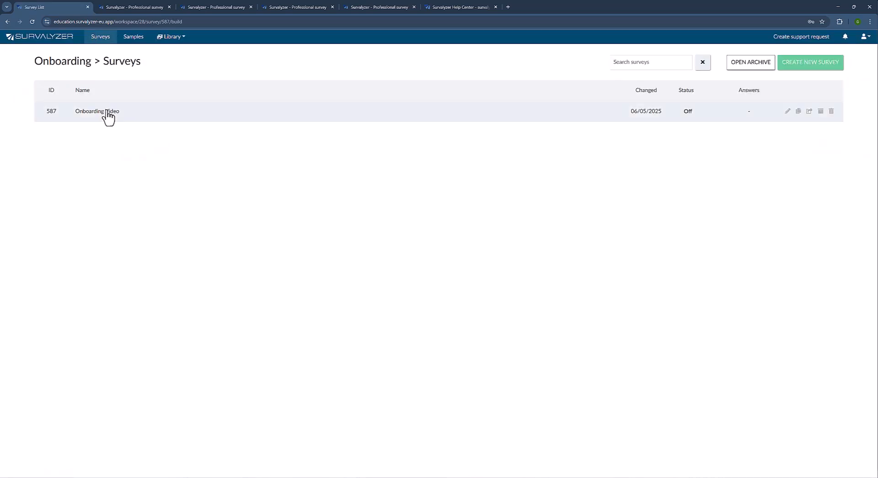
{"action": "scroll", "coordinate": [258, 265], "scroll_direction": "down", "scroll_amount": 20}
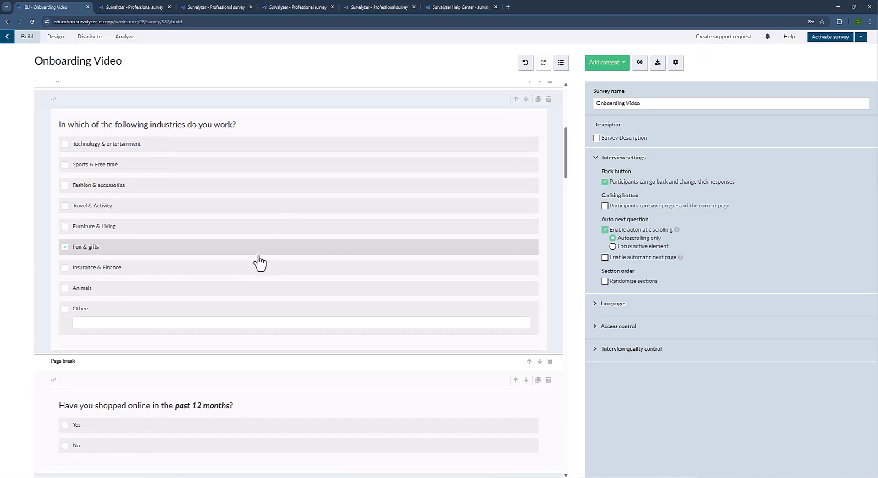
{"action": "scroll", "coordinate": [262, 259], "scroll_direction": "down", "scroll_amount": 15}
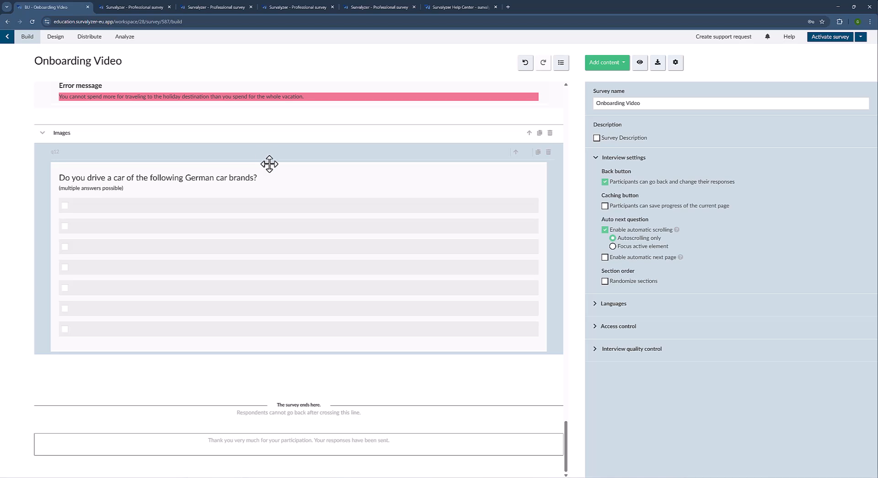
{"action": "left_click", "coordinate": [226, 175]}
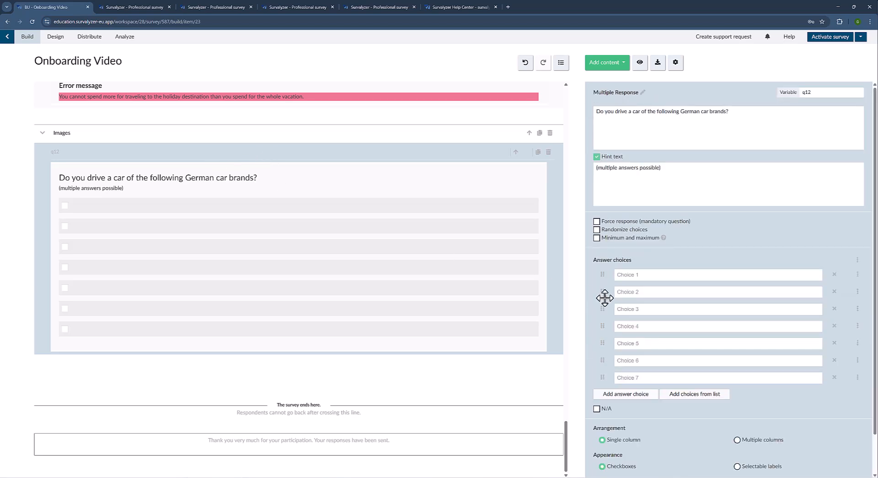
{"action": "left_click", "coordinate": [646, 275]}
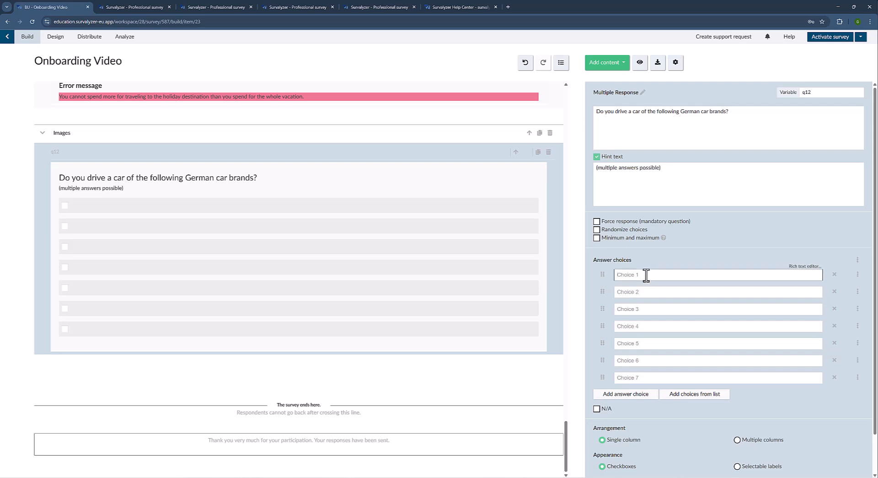
{"action": "left_click", "coordinate": [810, 269]}
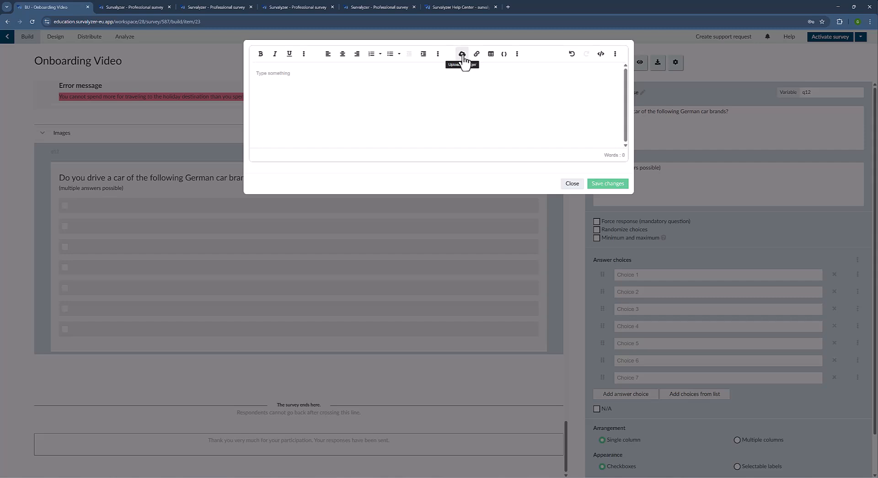
{"action": "left_click", "coordinate": [573, 184]}
Step: Insert audi.png from the Onboarding Images folder into q12's first answer choice using the rich text editor
{"action": "left_click", "coordinate": [648, 273]}
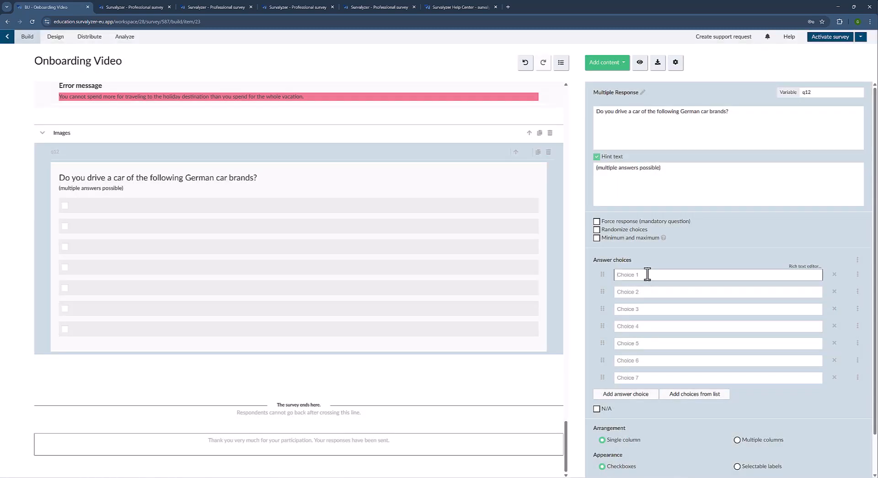
{"action": "left_click", "coordinate": [795, 269]}
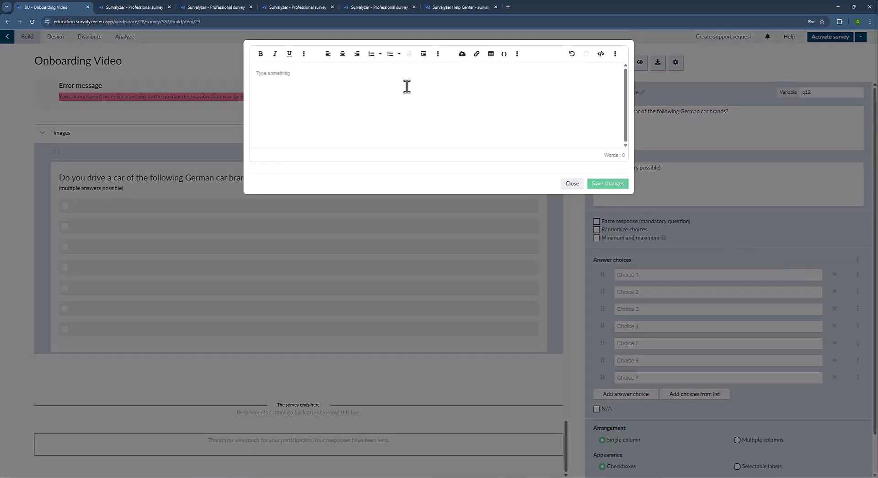
{"action": "left_click", "coordinate": [462, 55]}
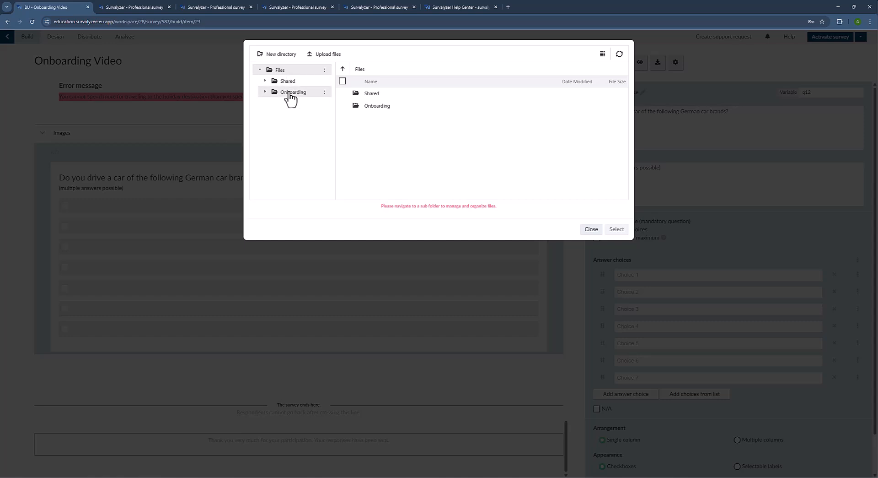
{"action": "left_click", "coordinate": [290, 92]}
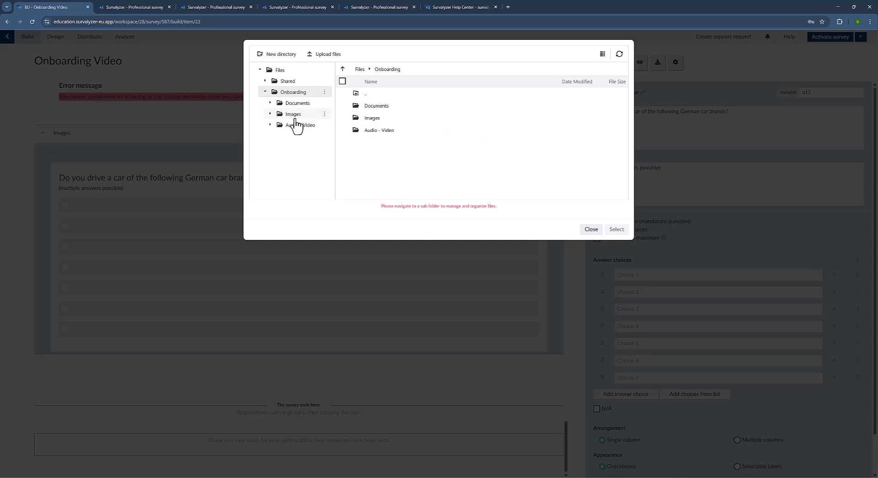
{"action": "left_click", "coordinate": [295, 116]}
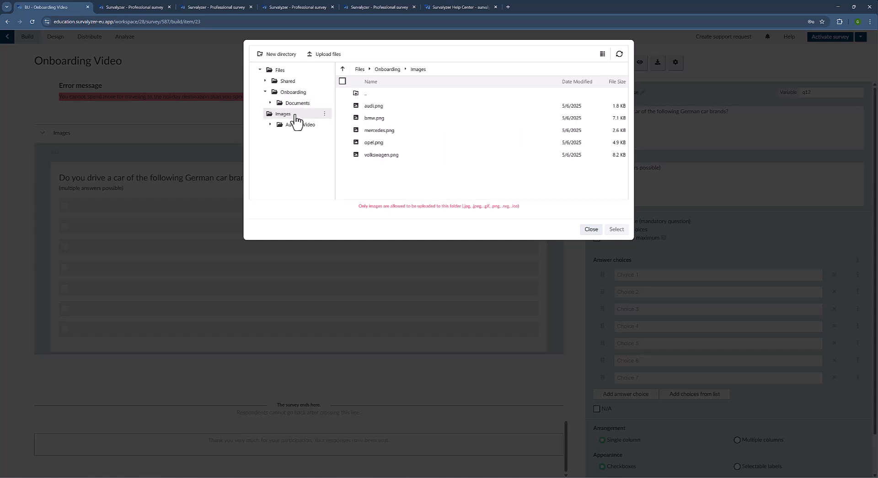
{"action": "double_click", "coordinate": [372, 108]}
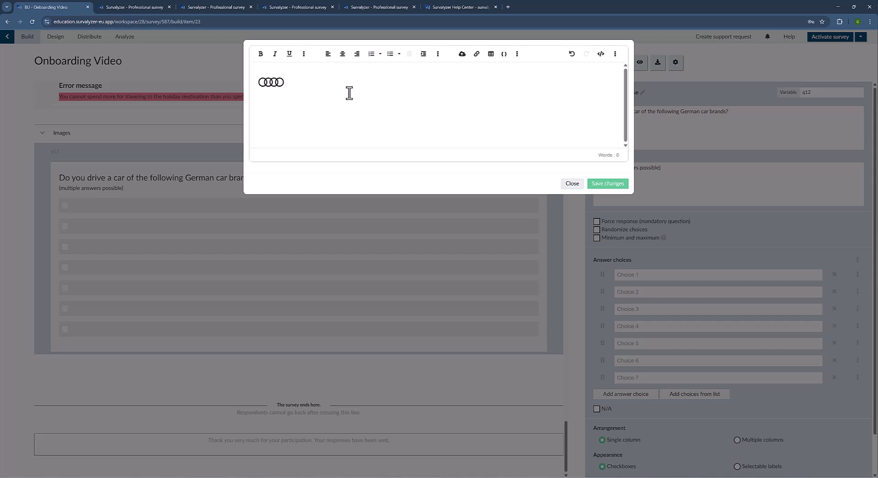
Step: Add the label "Audi" on a new line below the logo and save the first answer choice
{"action": "key", "text": "Return"}
{"action": "type", "text": "Audi"}
{"action": "key", "text": "Return"}
{"action": "left_click", "coordinate": [603, 185]}
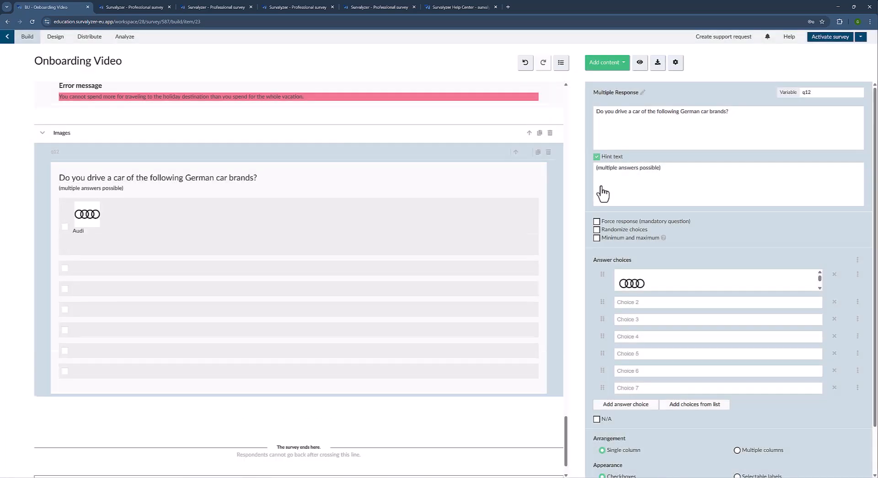
Step: Fill q12's second answer choice with bmw.png from the Onboarding Images folder and the label "BMW", and save it
{"action": "left_click", "coordinate": [661, 301]}
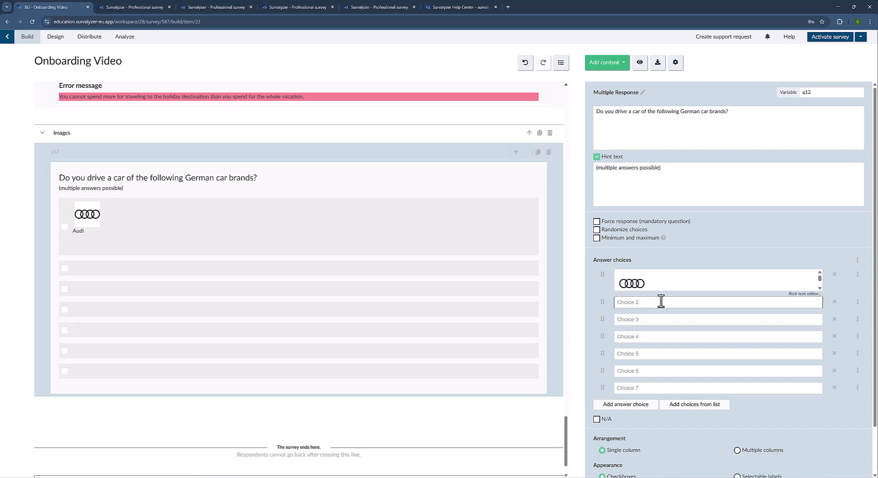
{"action": "left_click", "coordinate": [803, 295]}
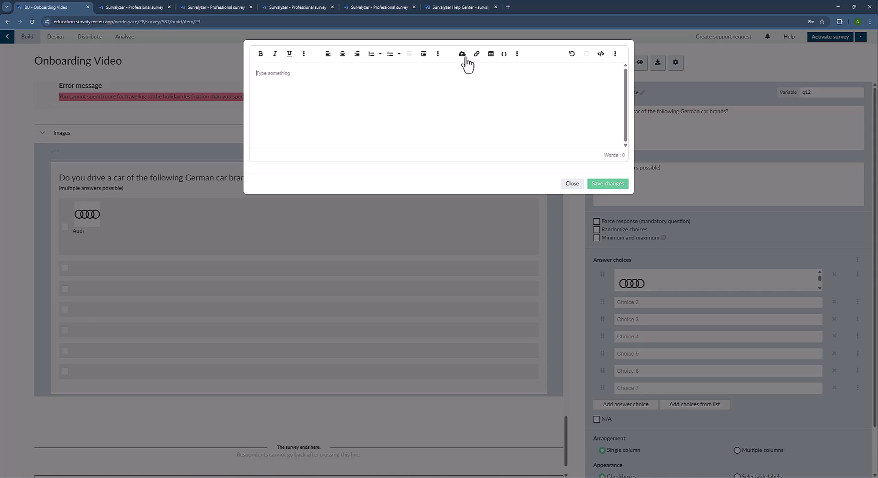
{"action": "left_click", "coordinate": [463, 55]}
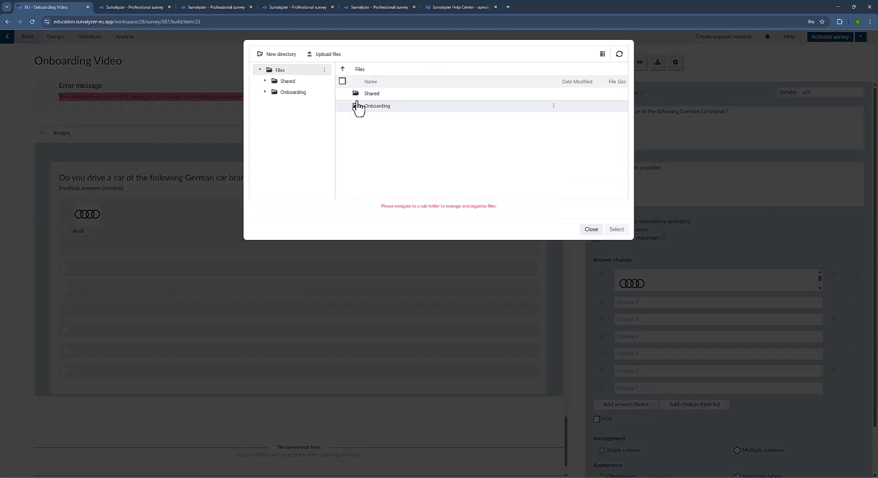
{"action": "left_click", "coordinate": [291, 94]}
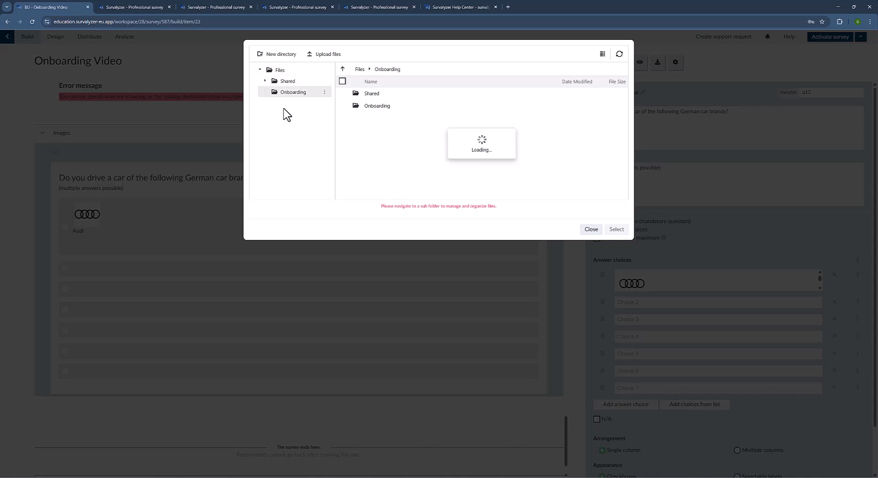
{"action": "left_click", "coordinate": [284, 115]}
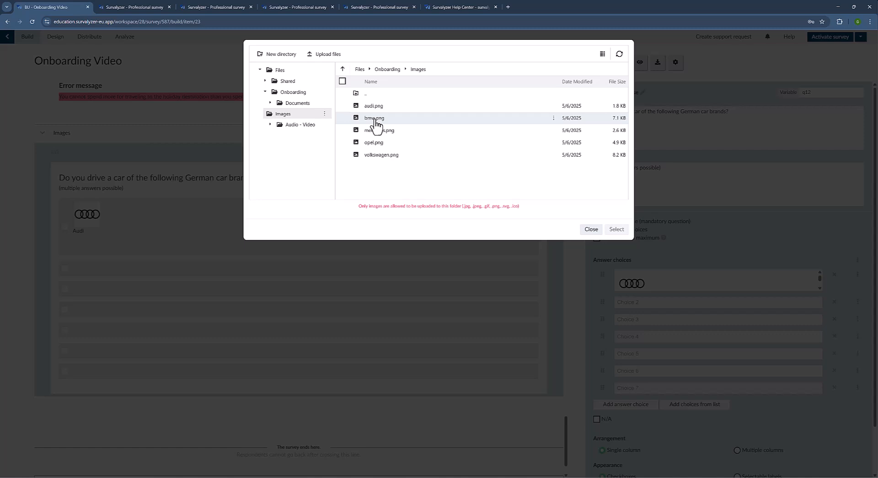
{"action": "double_click", "coordinate": [375, 119]}
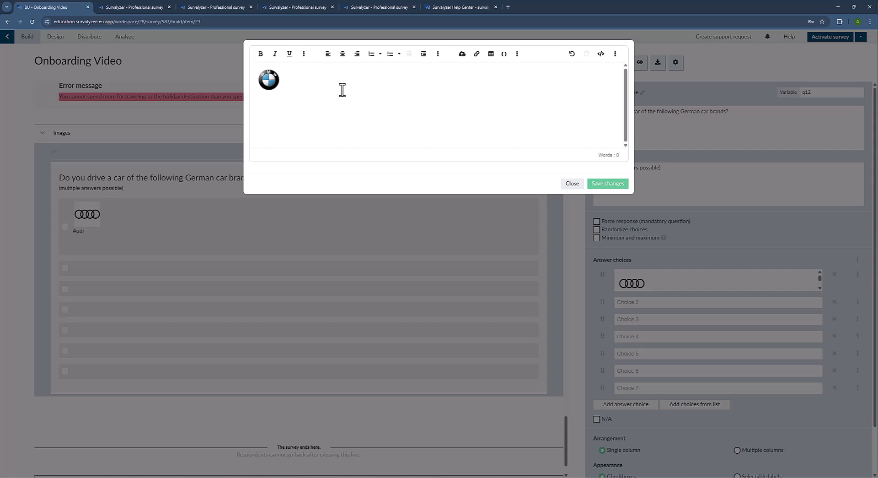
{"action": "type", "text": "BMW"}
{"action": "left_click", "coordinate": [608, 183]}
{"action": "left_click", "coordinate": [685, 287]}
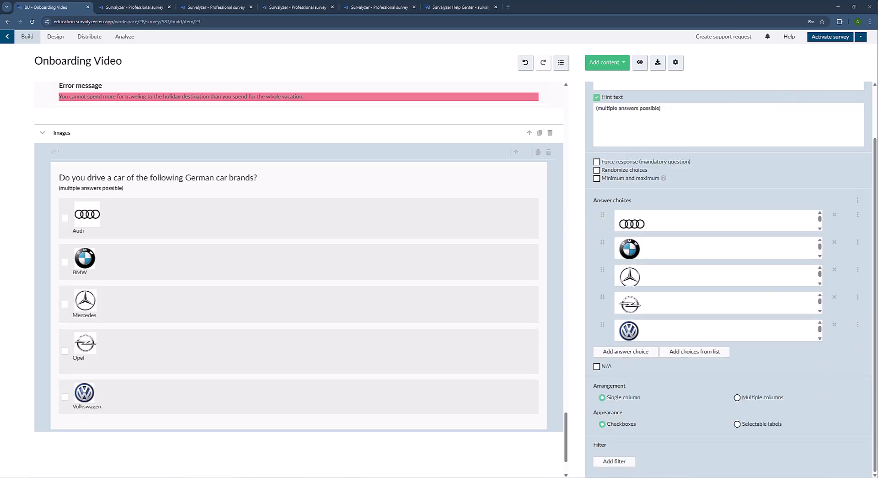
Step: Set q12's appearance to selectable labels and remove the blank line after "Opel" in its answer choice
{"action": "left_click", "coordinate": [417, 238]}
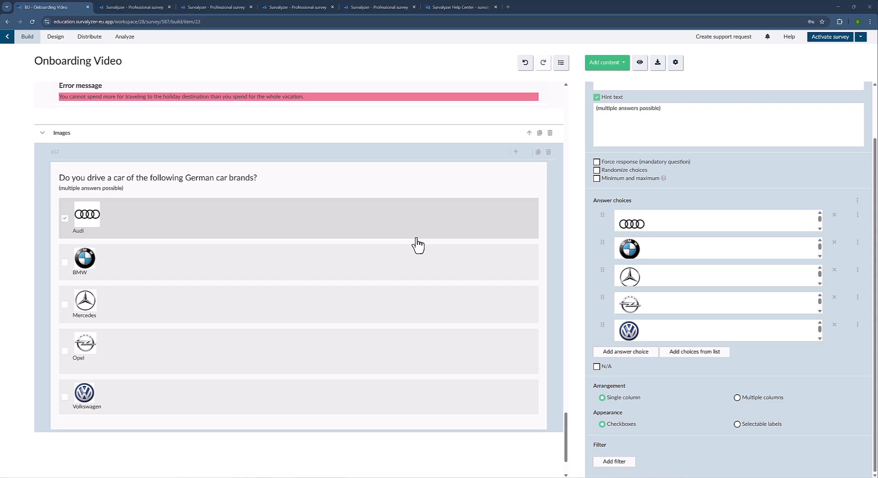
{"action": "left_click", "coordinate": [762, 428]}
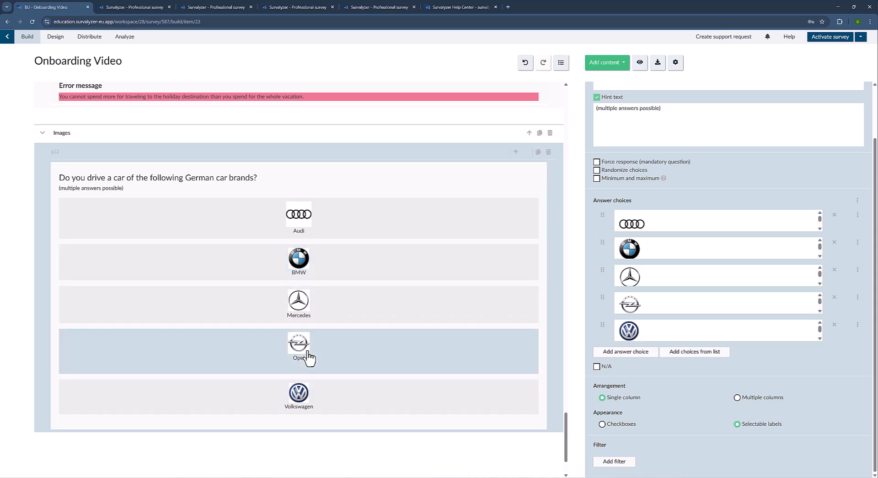
{"action": "left_click", "coordinate": [714, 300]}
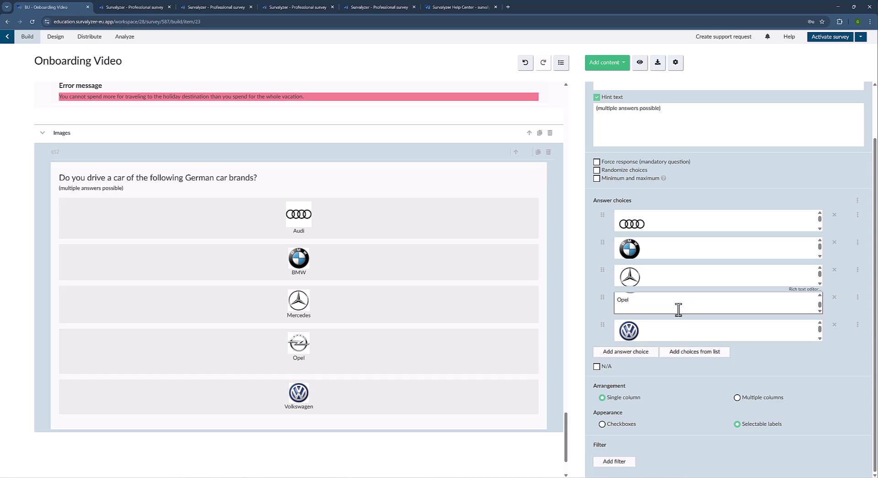
{"action": "key", "text": "BackSpace"}
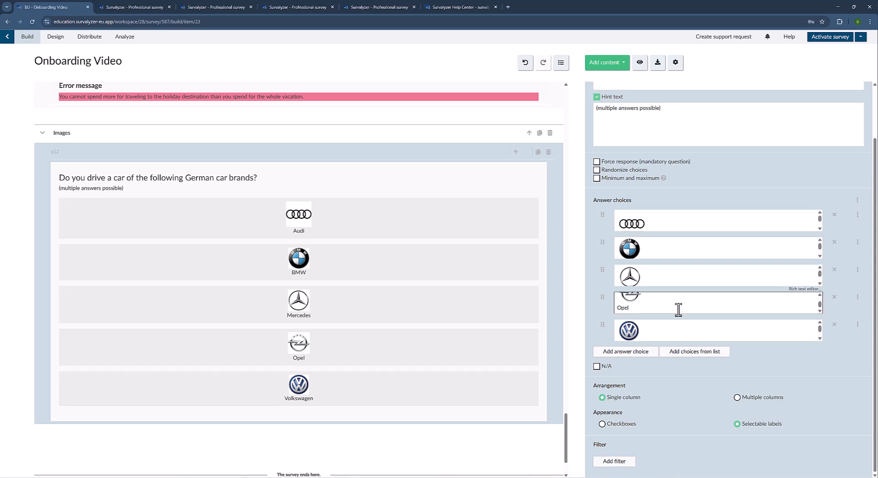